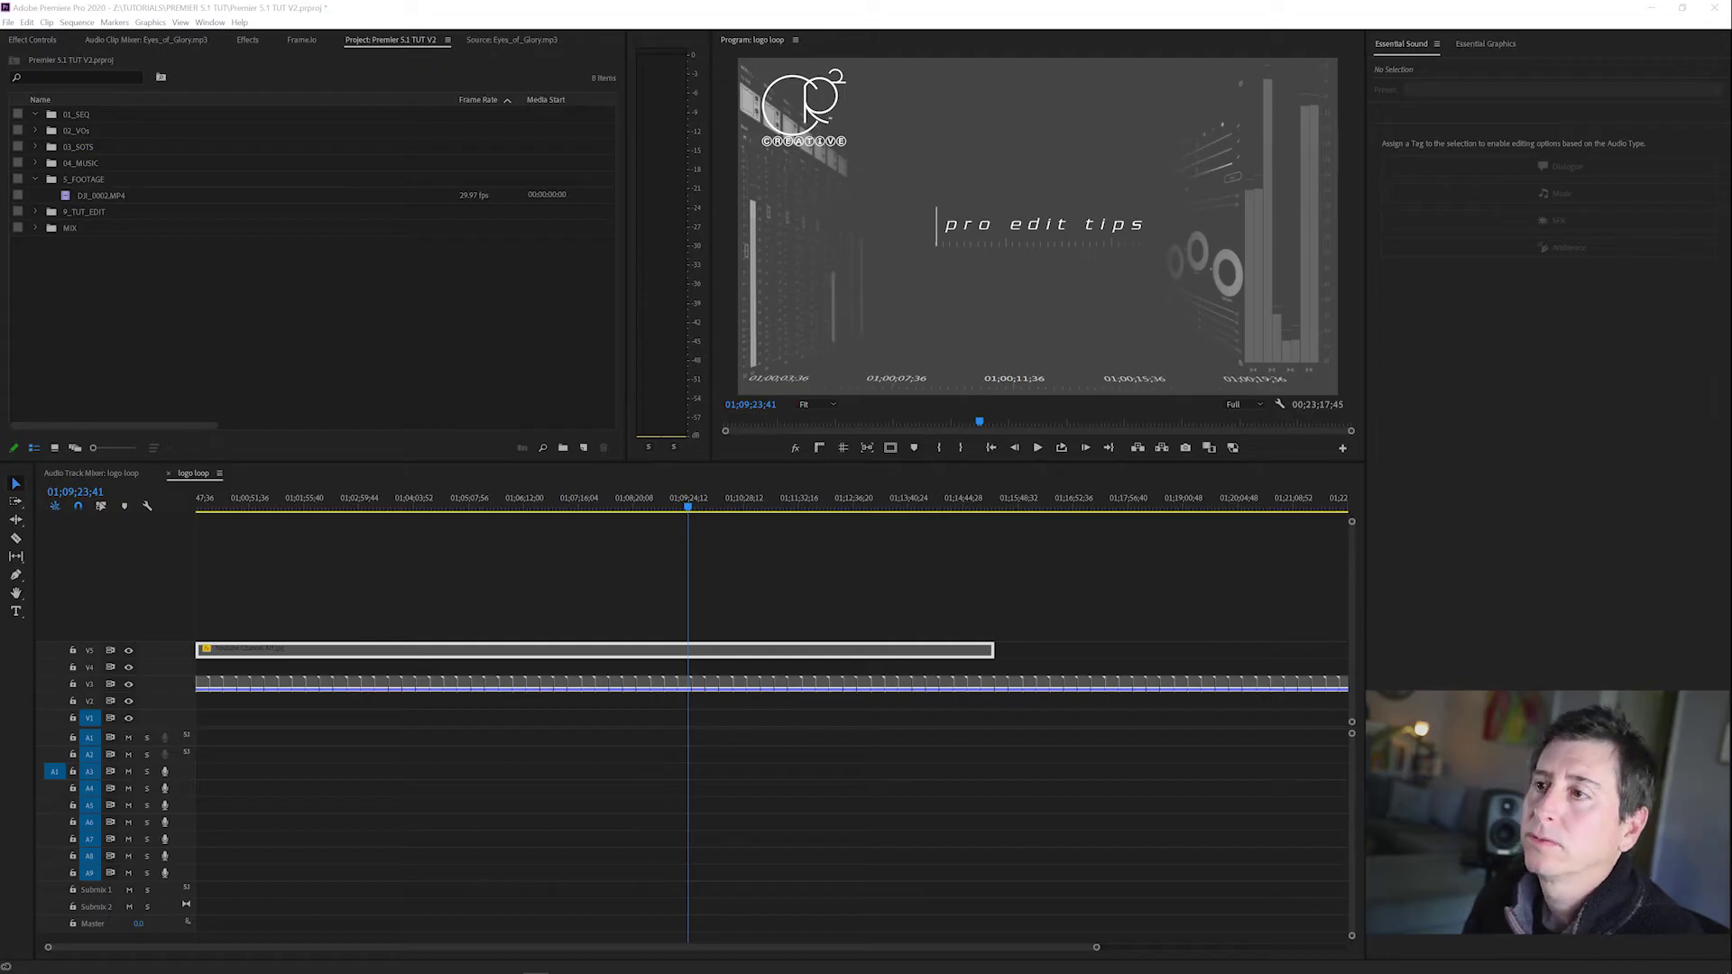
Select the 01_SEQ folder in the Project panel
left_click(320, 501)
Open 01_SEQ as its own bin and start a new sequence from its context menu
double_click(52, 115)
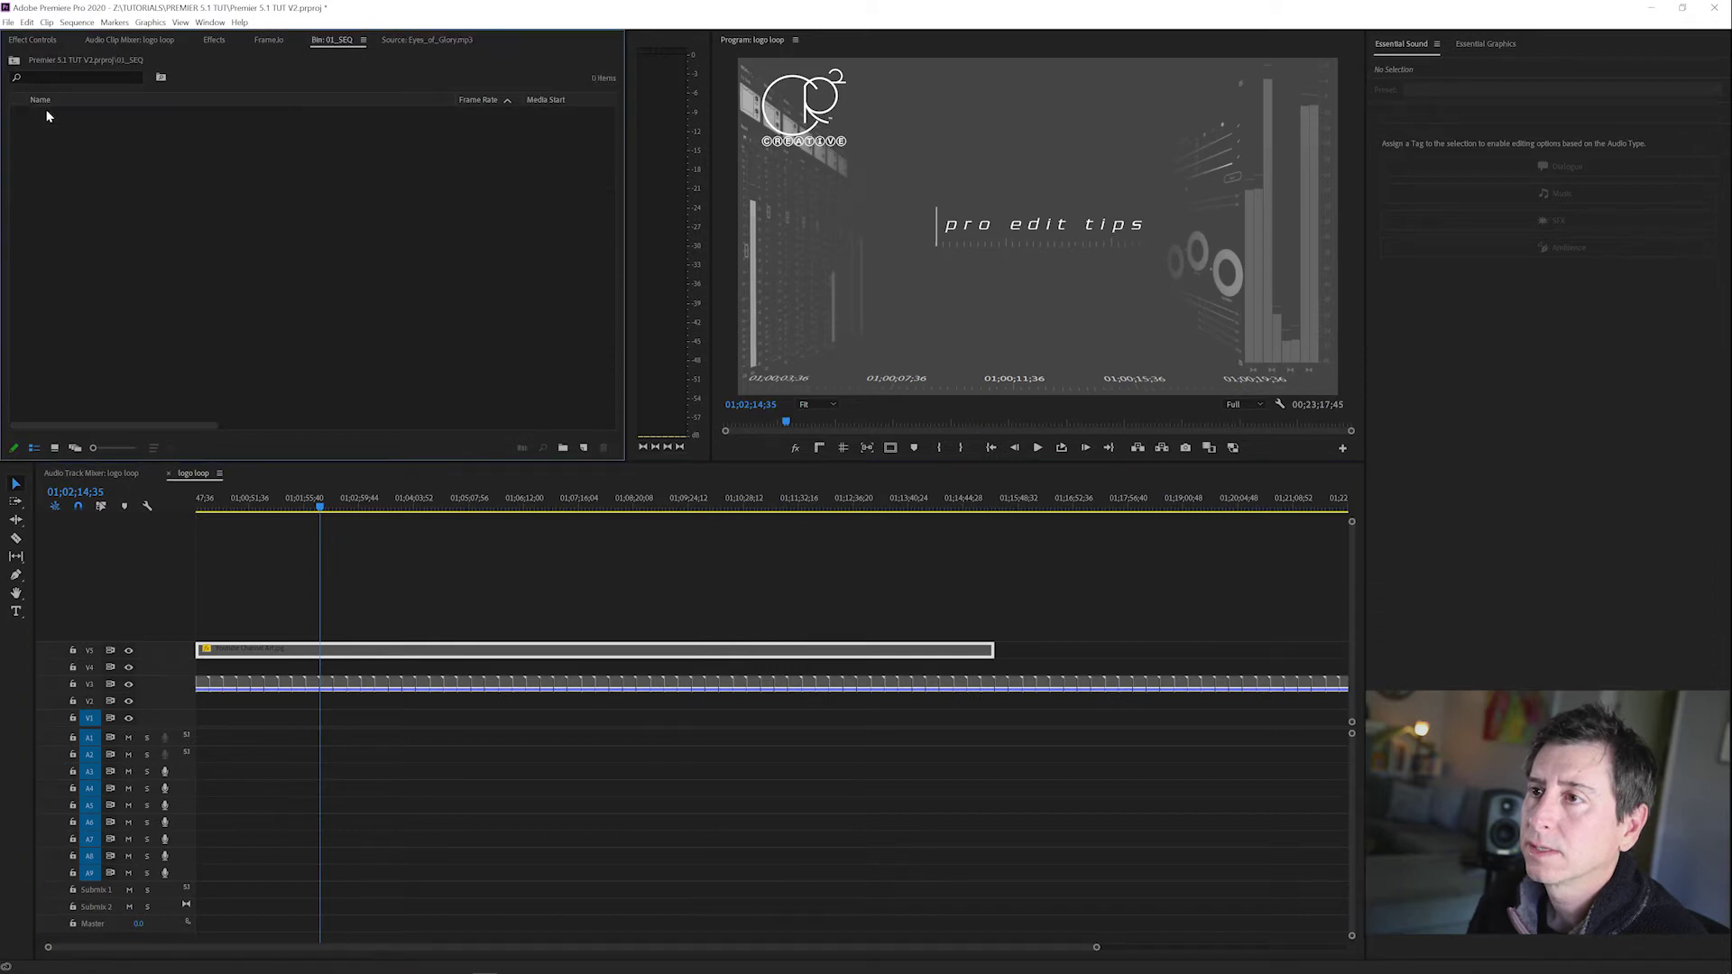
right_click(219, 193)
mouse_move(298, 245)
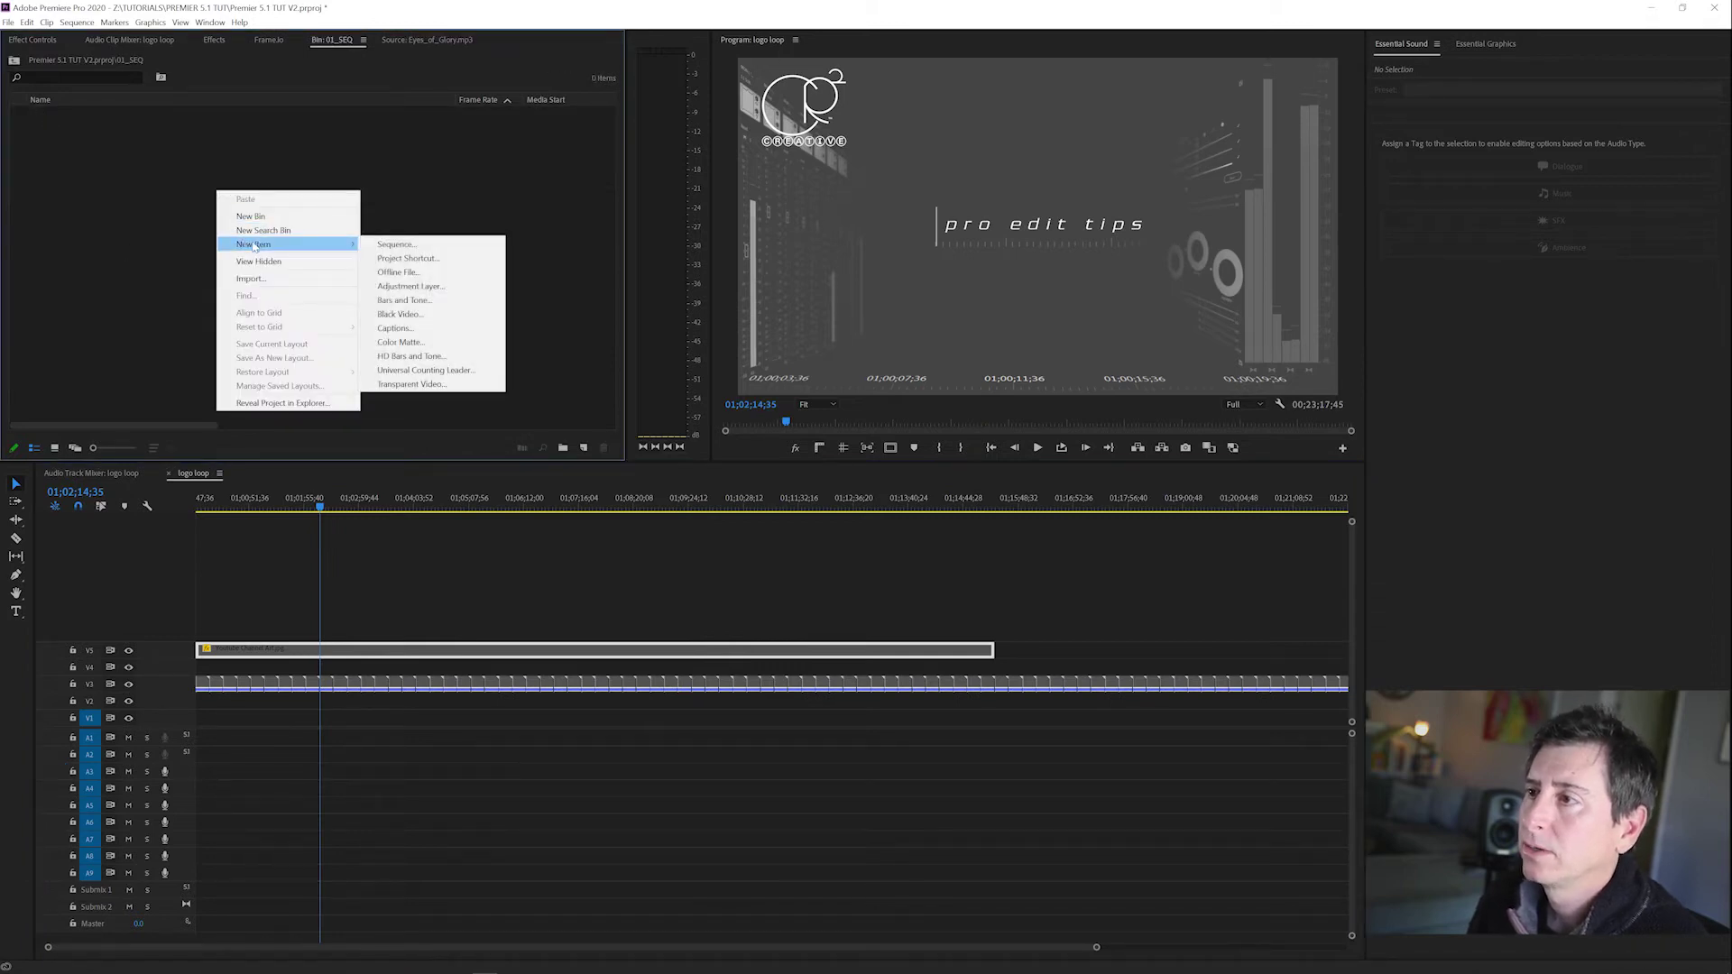
left_click(397, 244)
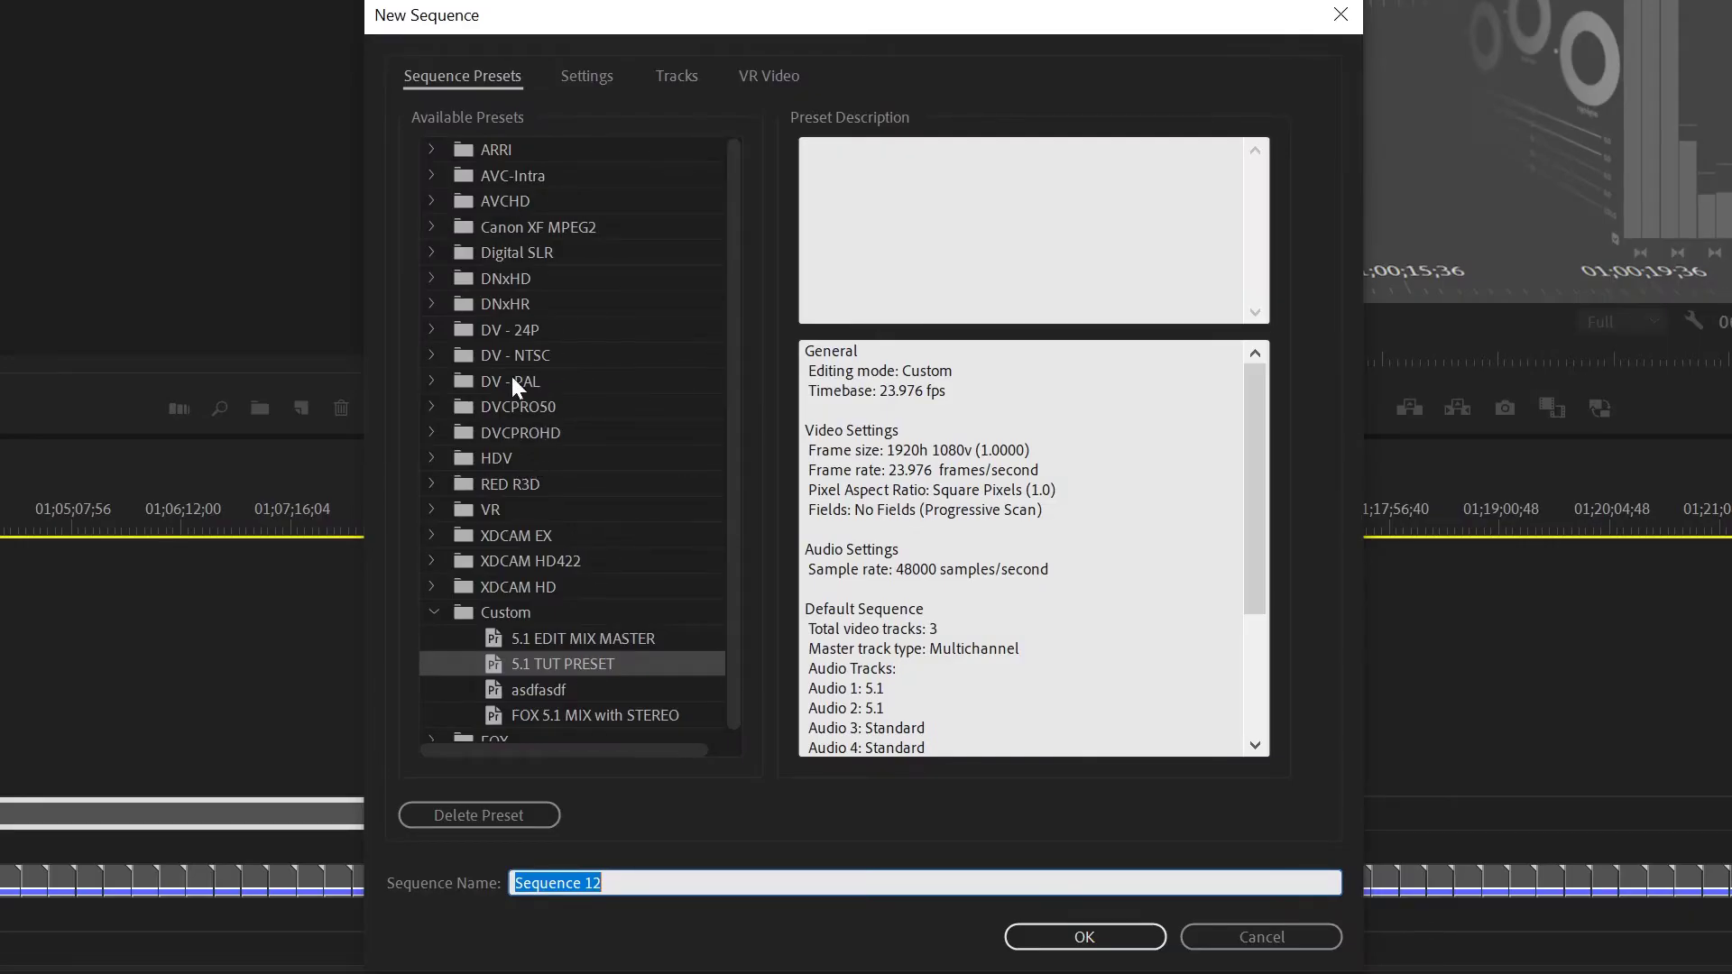
Pick the DNX HQ 1080p 59.94 preset under DNxHD > 1080p 59.94
left_click(735, 559)
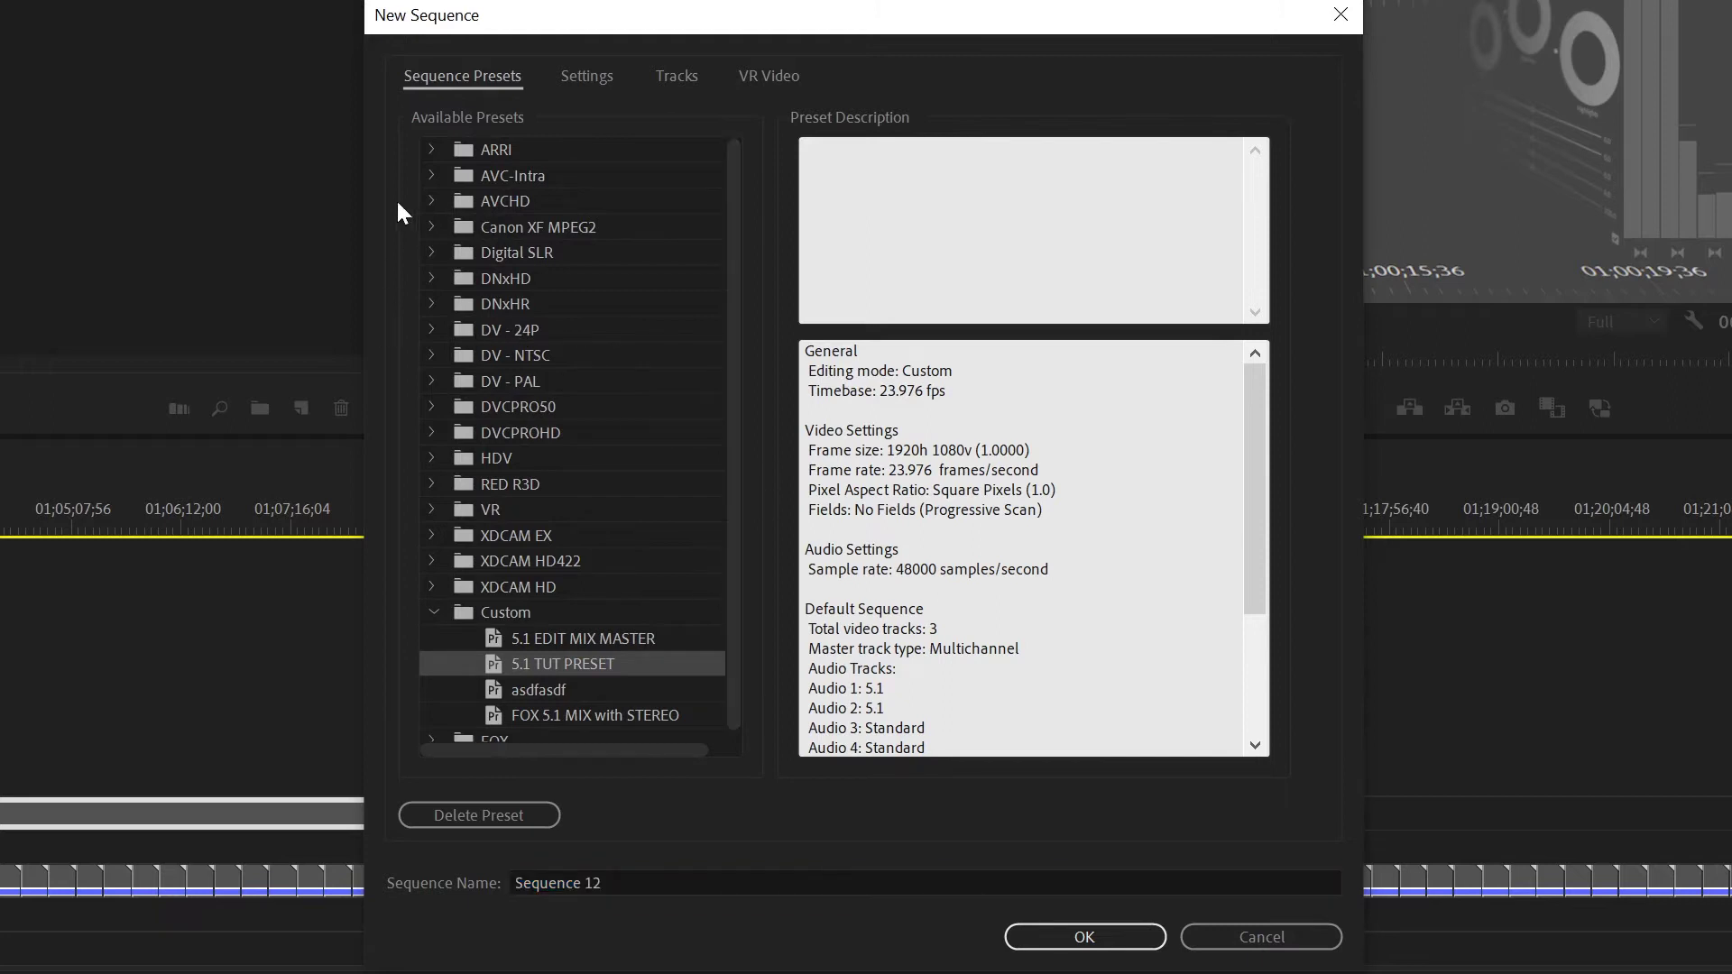
left_click(452, 250)
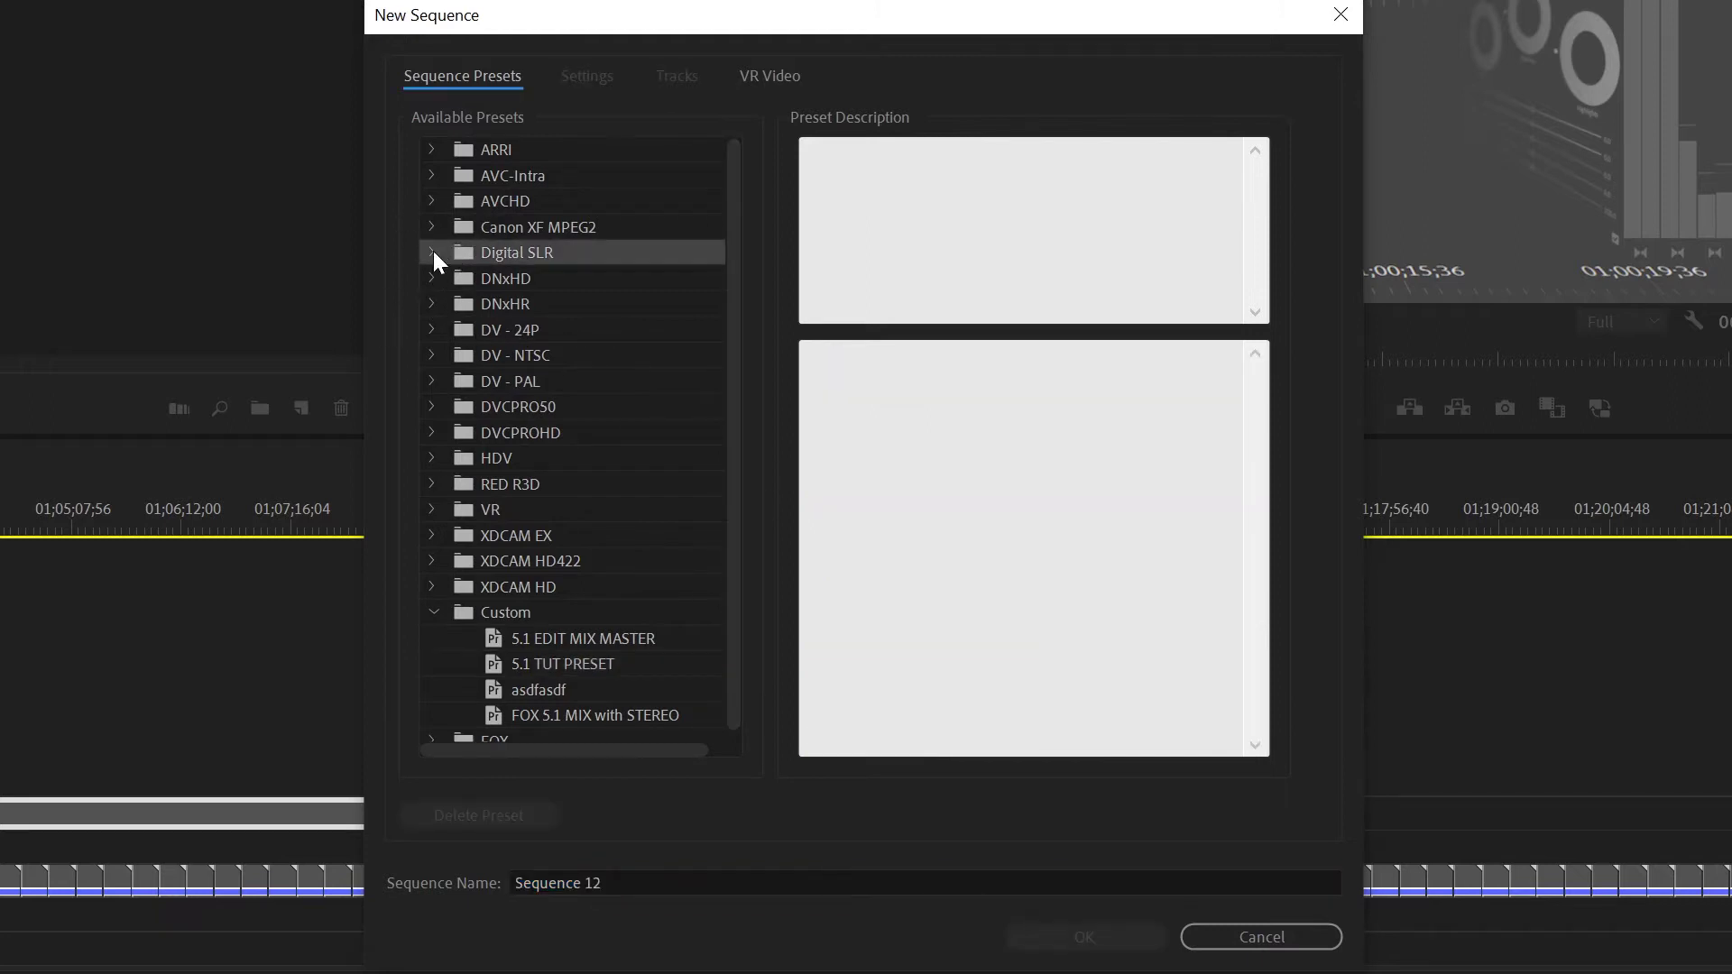
left_click(433, 251)
left_click(543, 359)
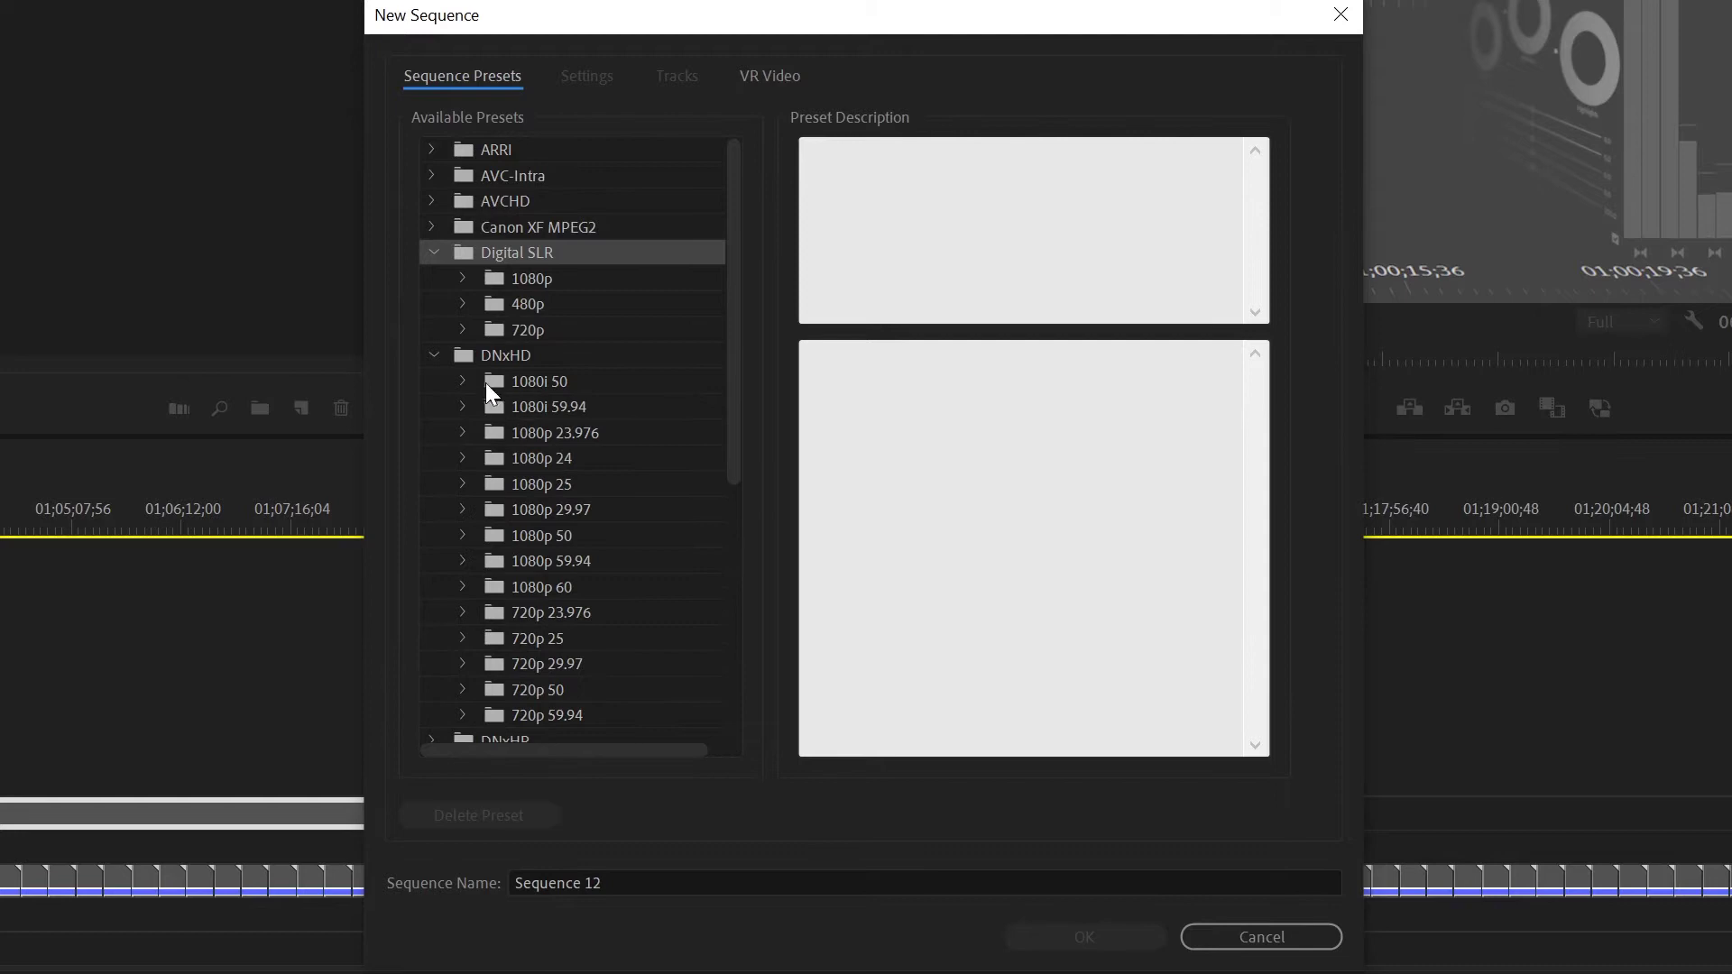
left_click(523, 413)
left_click(465, 432)
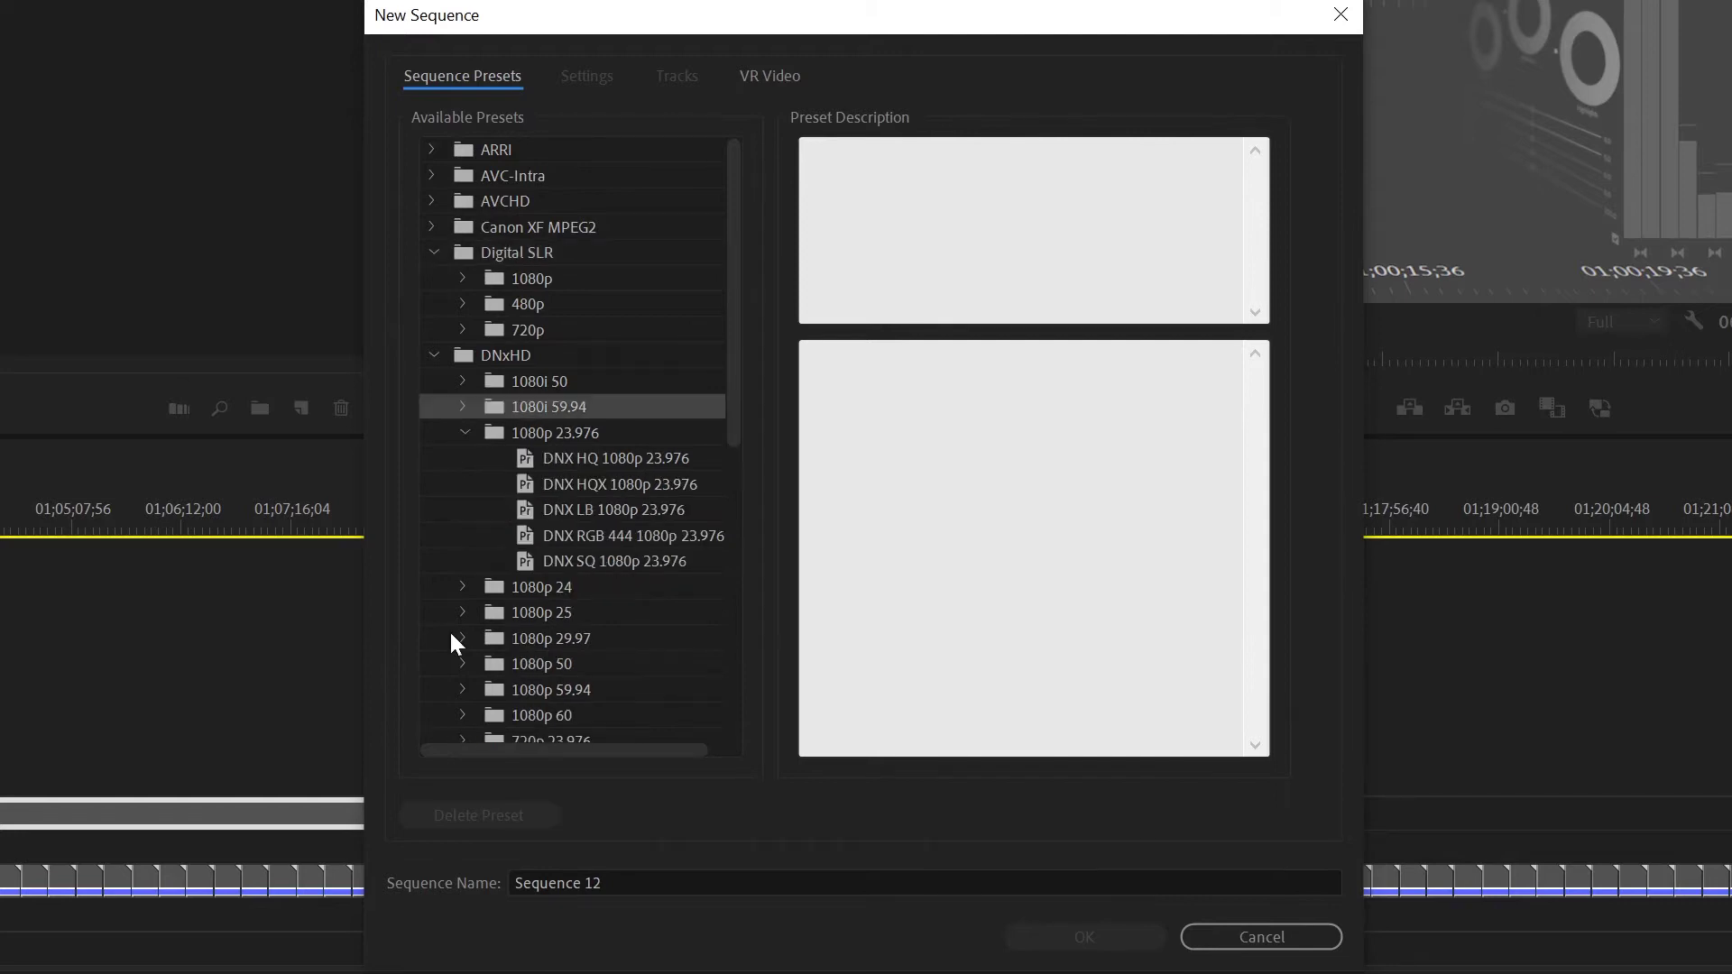
left_click(481, 689)
double_click(498, 696)
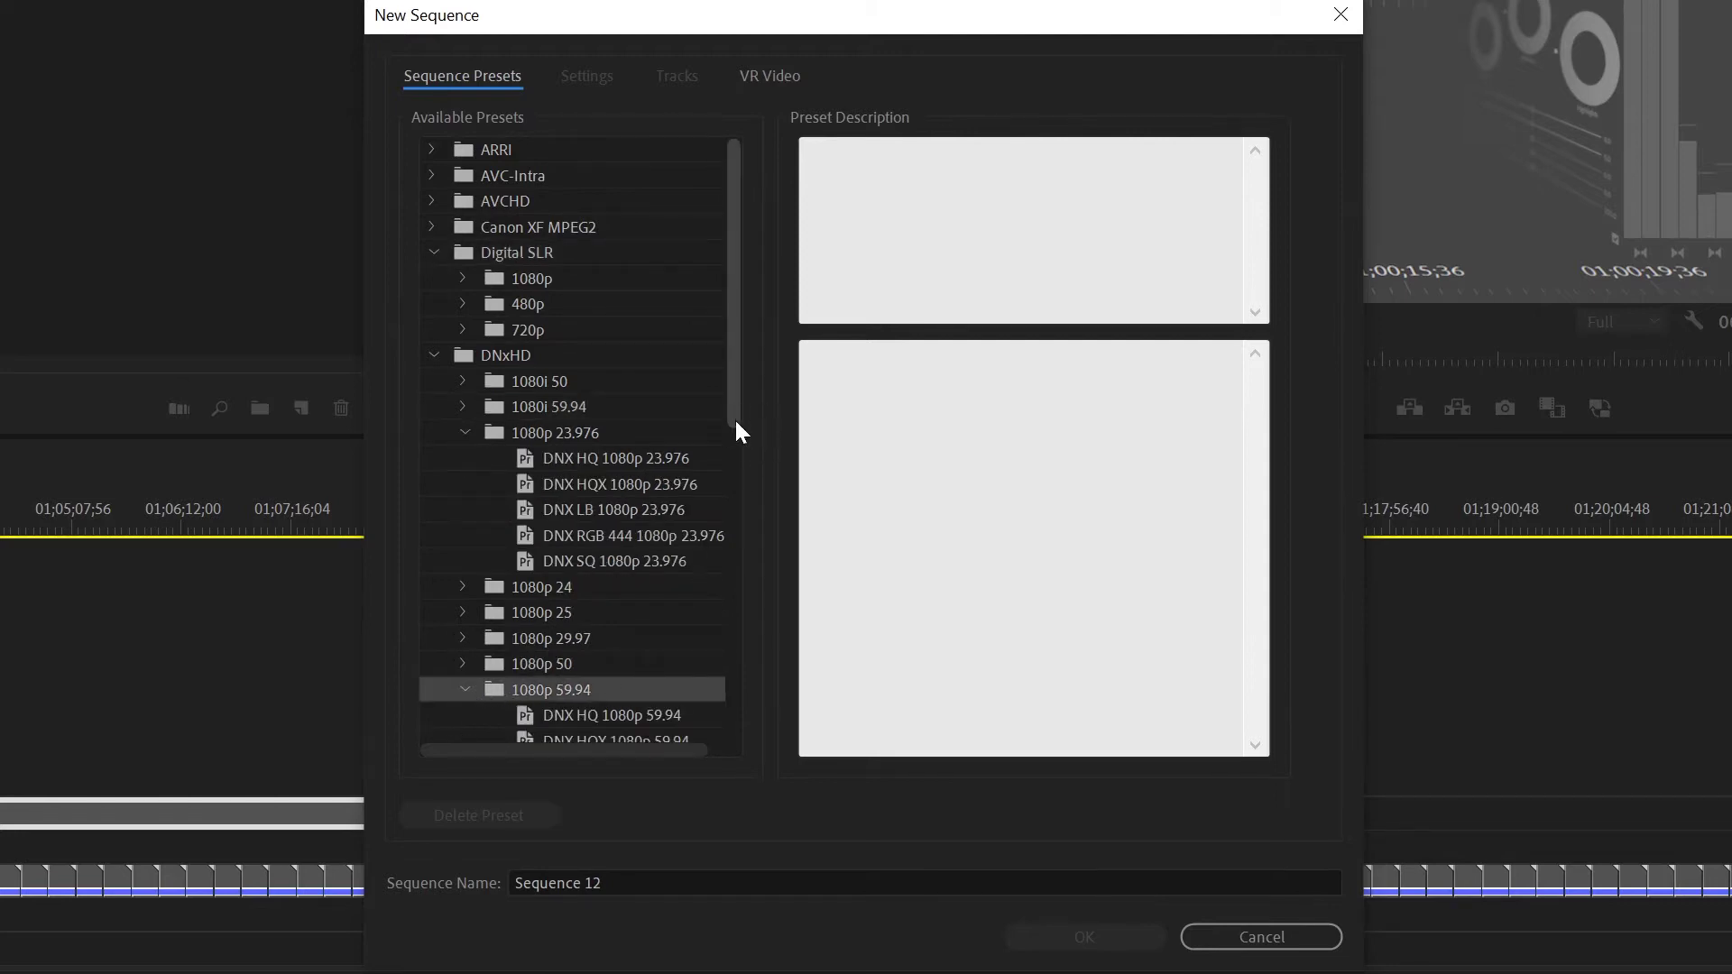
left_click_drag(735, 419, 744, 552)
left_click(585, 426)
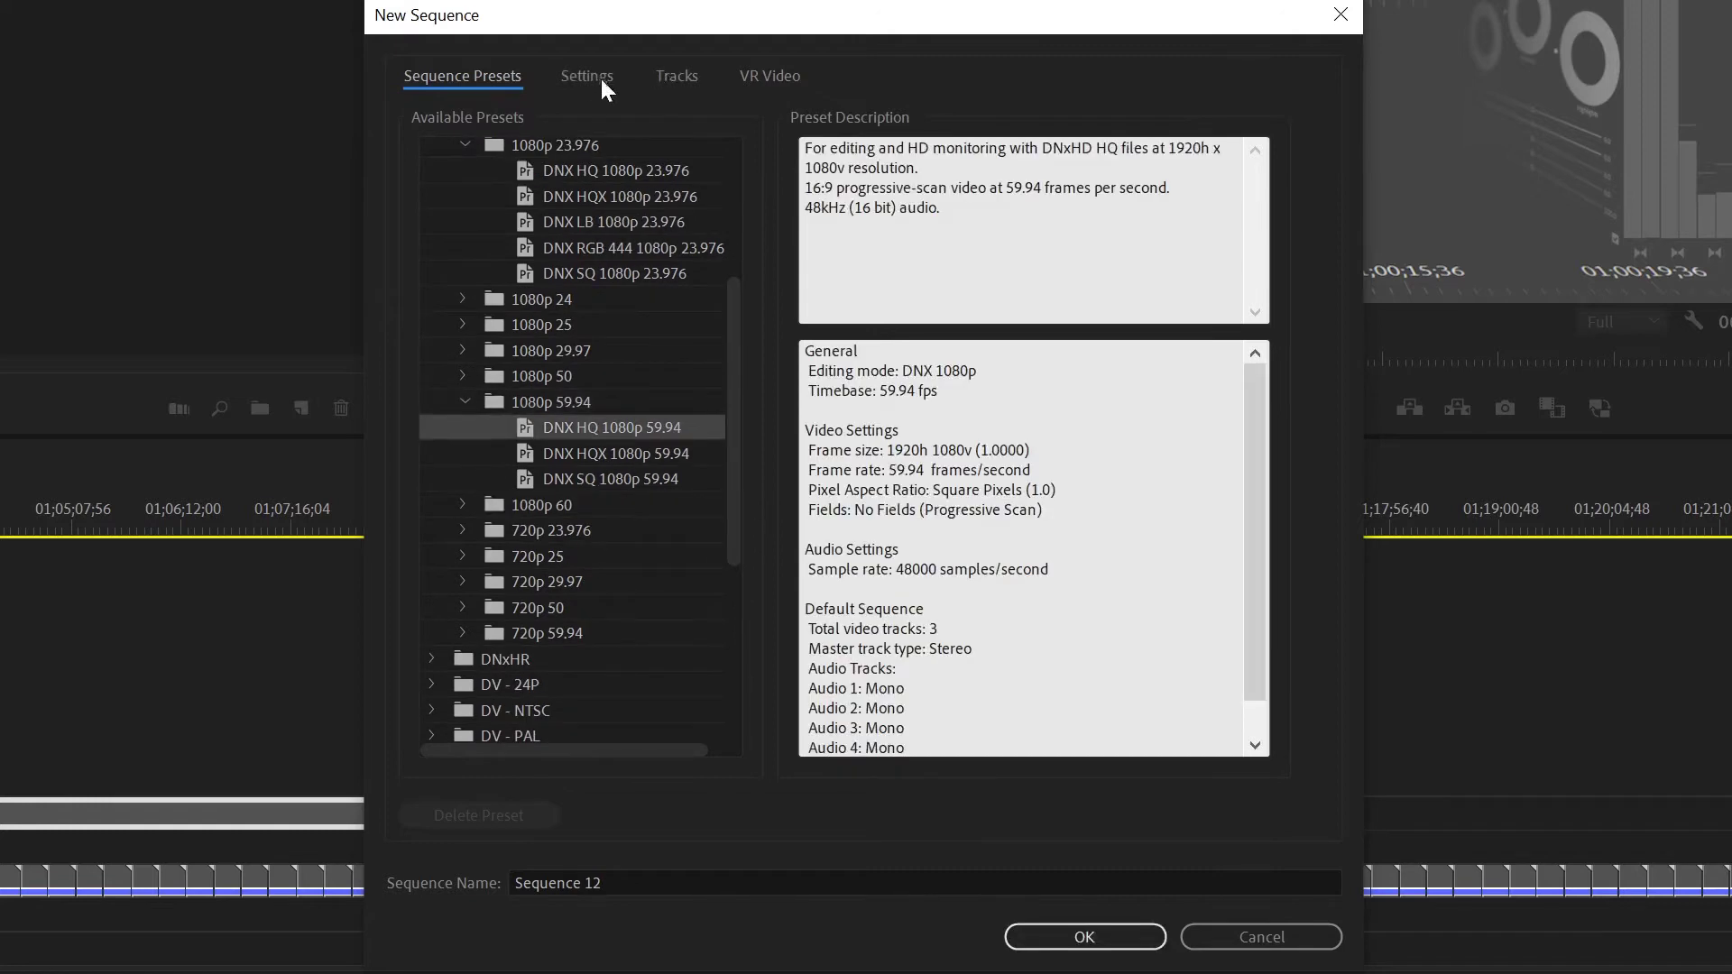
left_click(589, 77)
Set Editing Mode to Custom with QuickTime preview files using Apple ProRes 422 LT
left_click(836, 120)
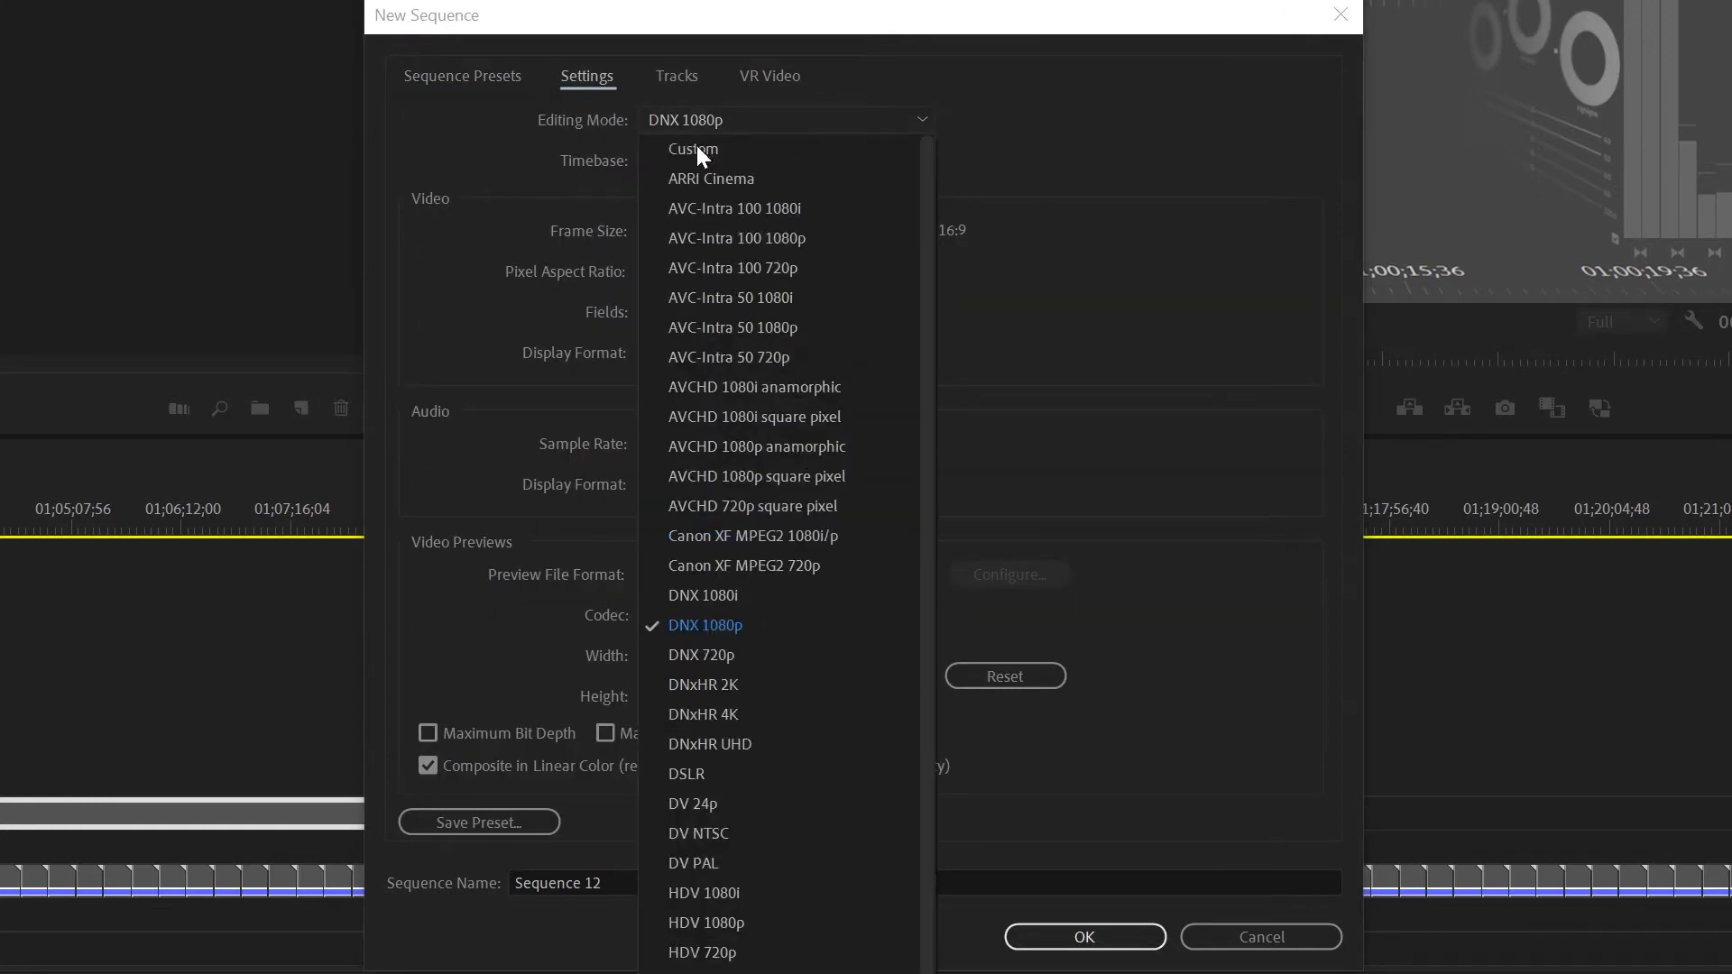
left_click(692, 150)
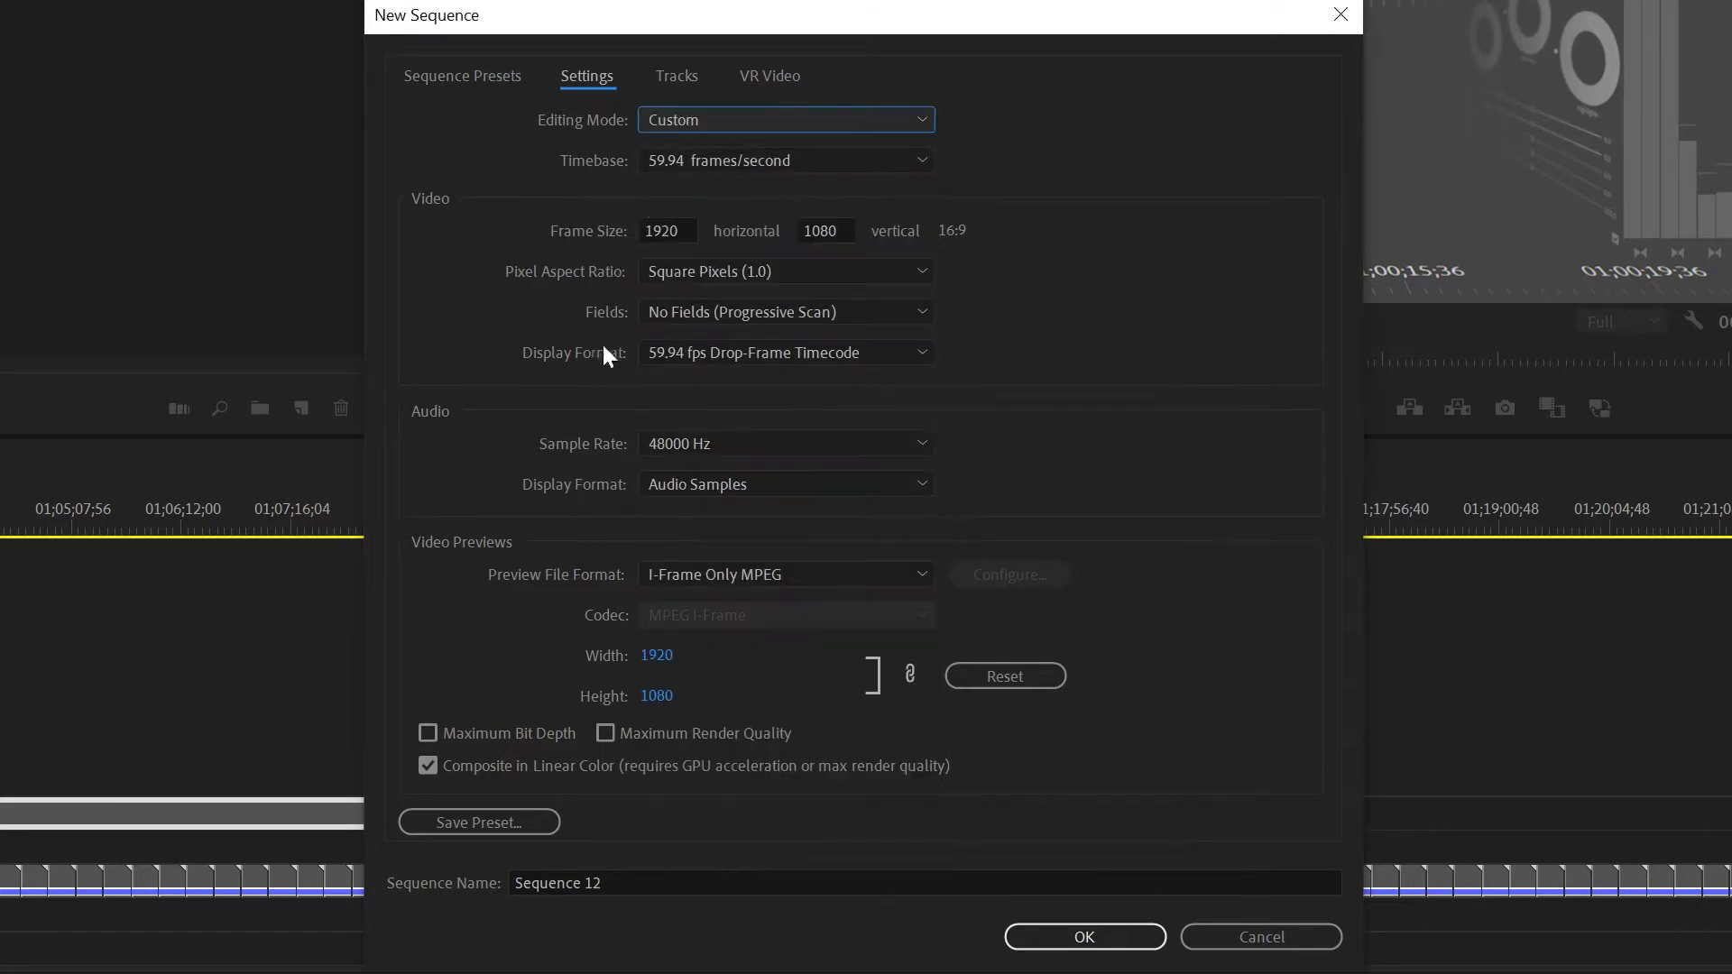
left_click(693, 574)
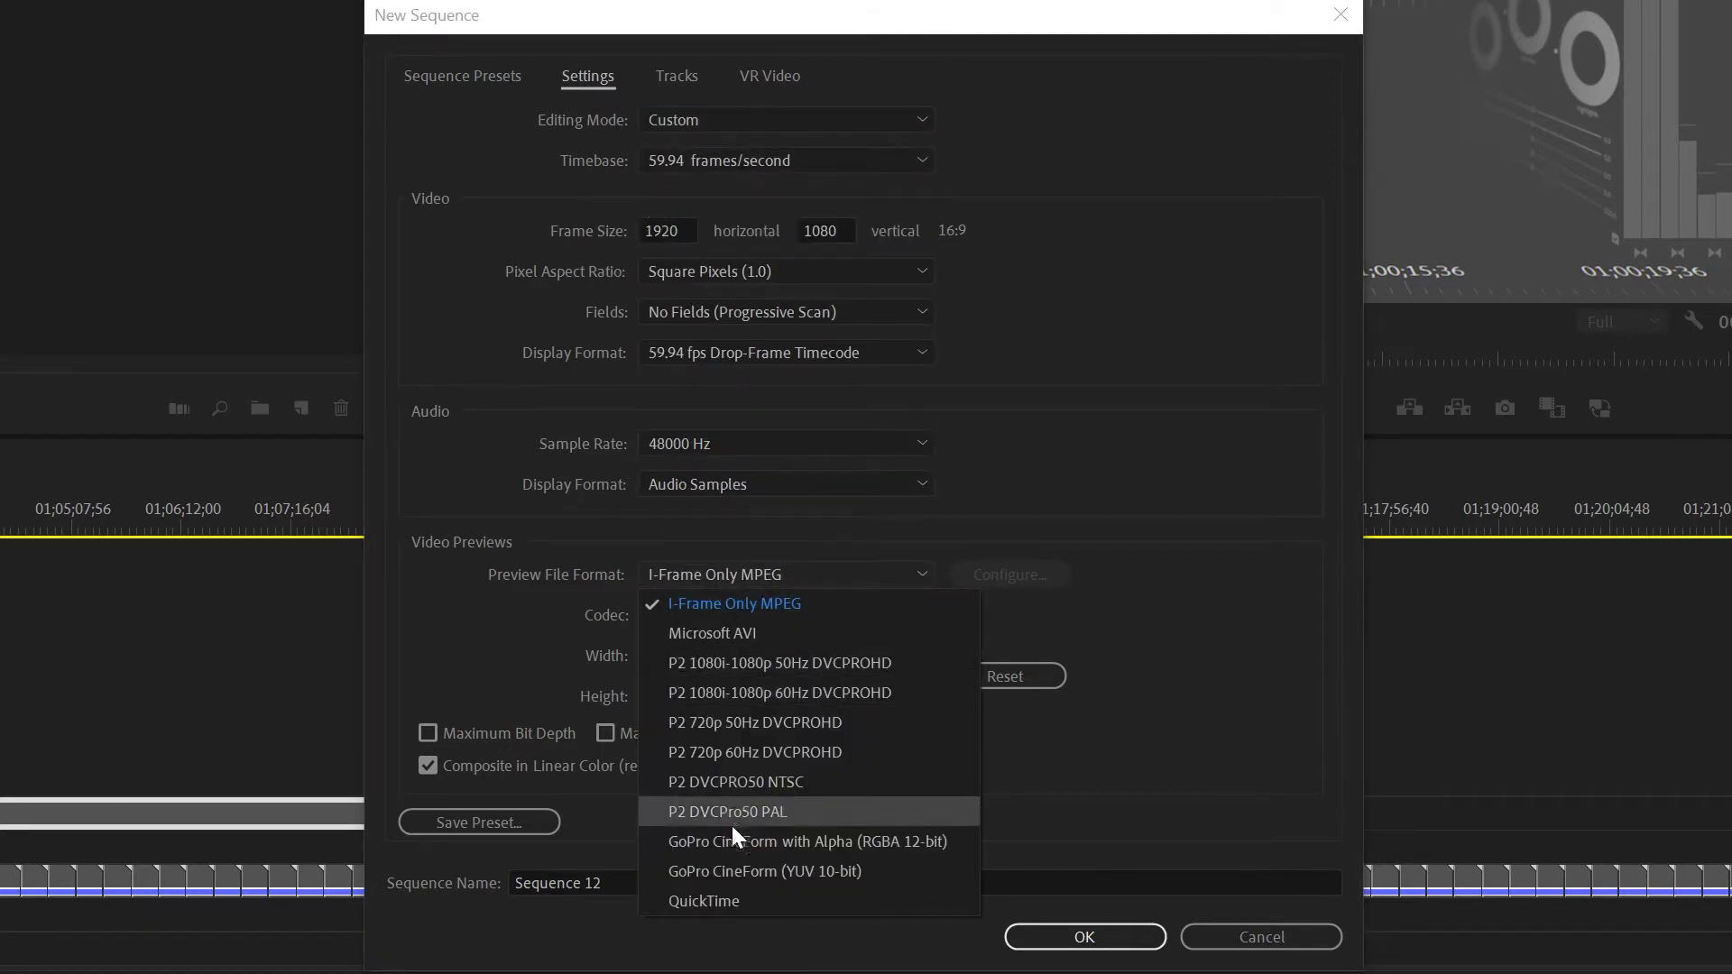
left_click(719, 904)
left_click(745, 617)
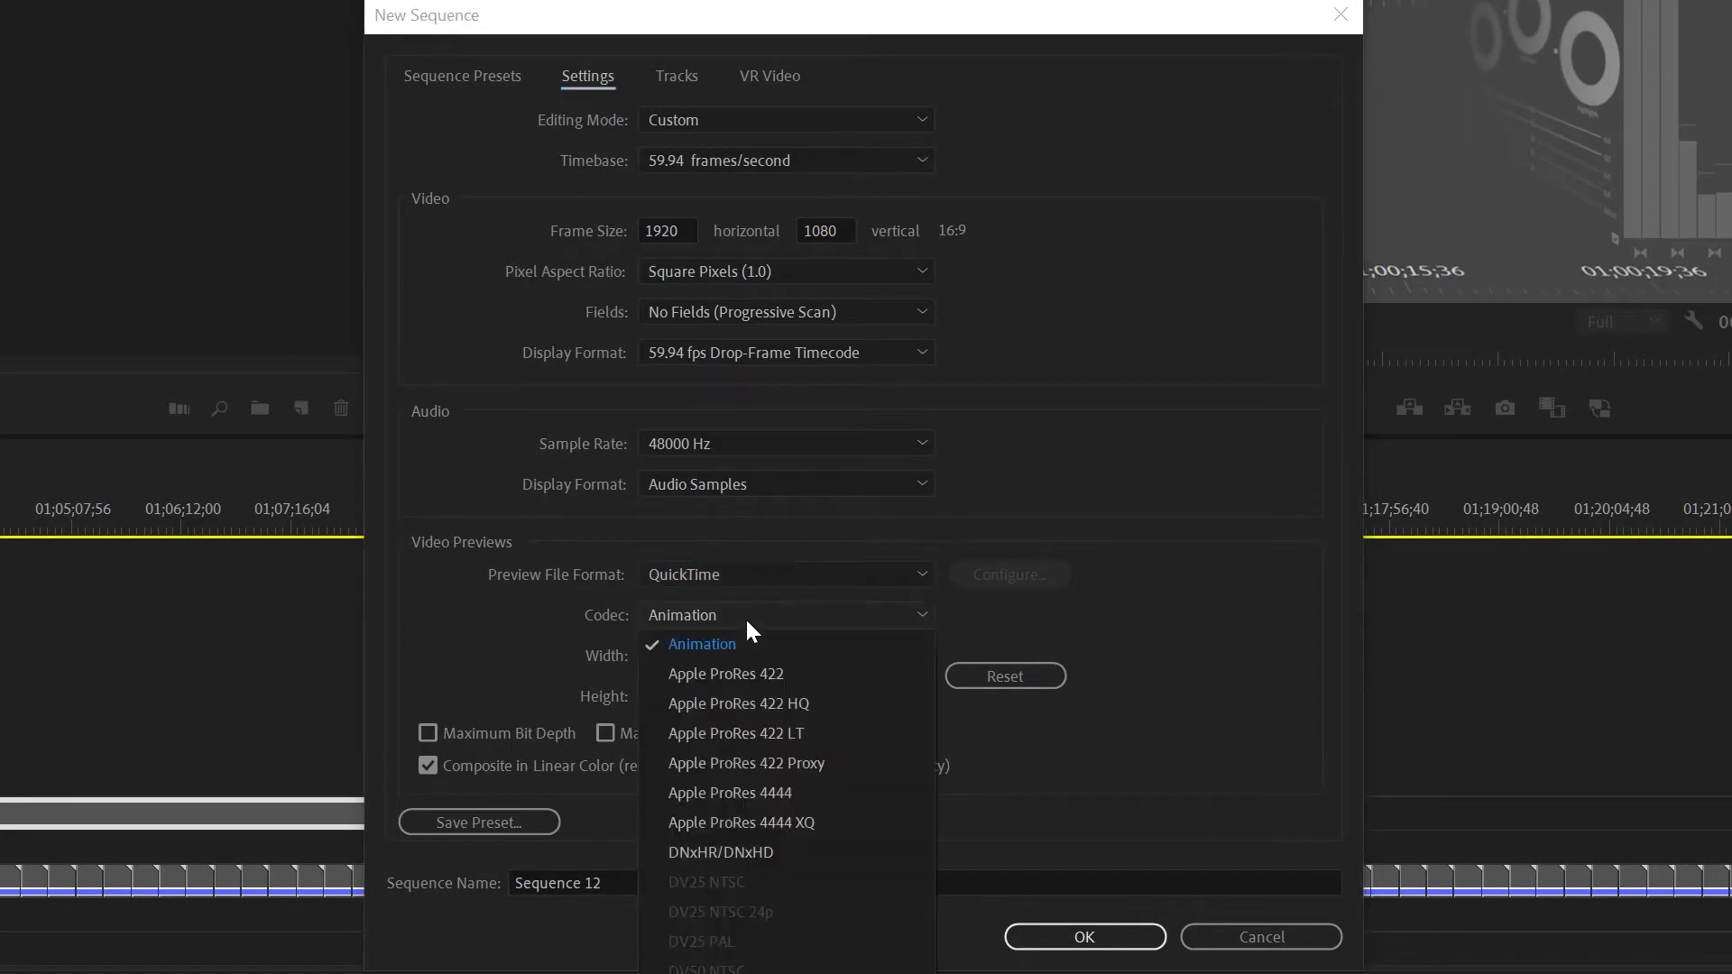
left_click(796, 733)
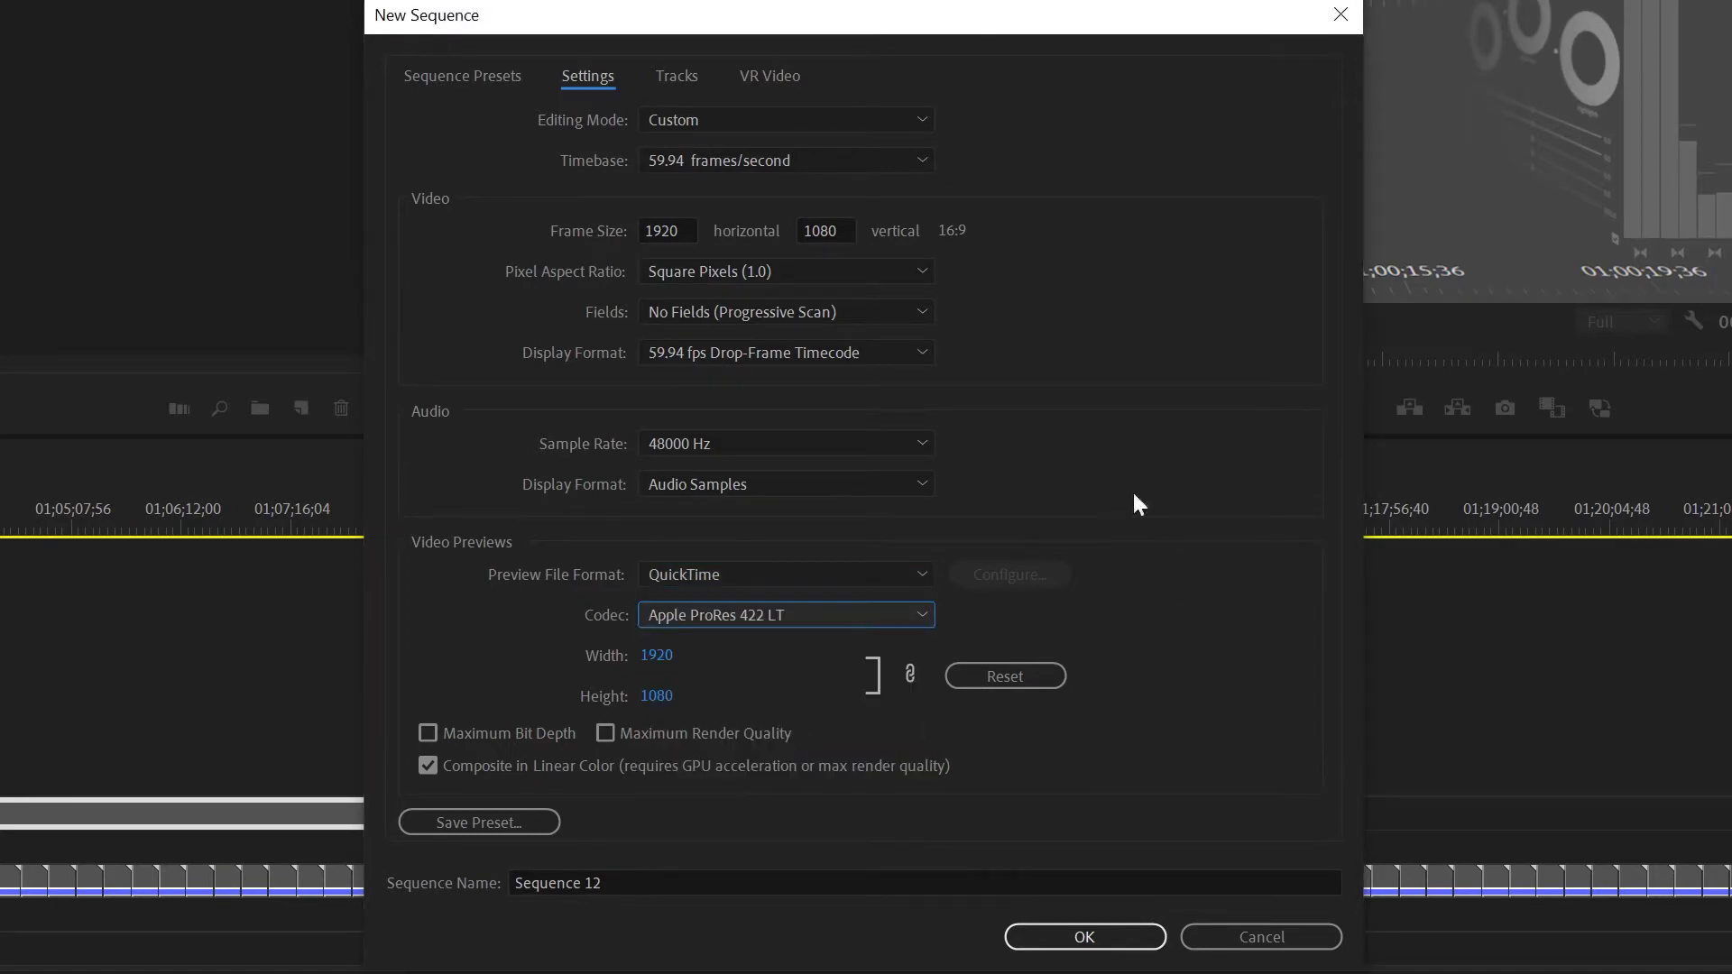
Set the sequence's Master track to Multichannel with 8 channels
left_click(686, 75)
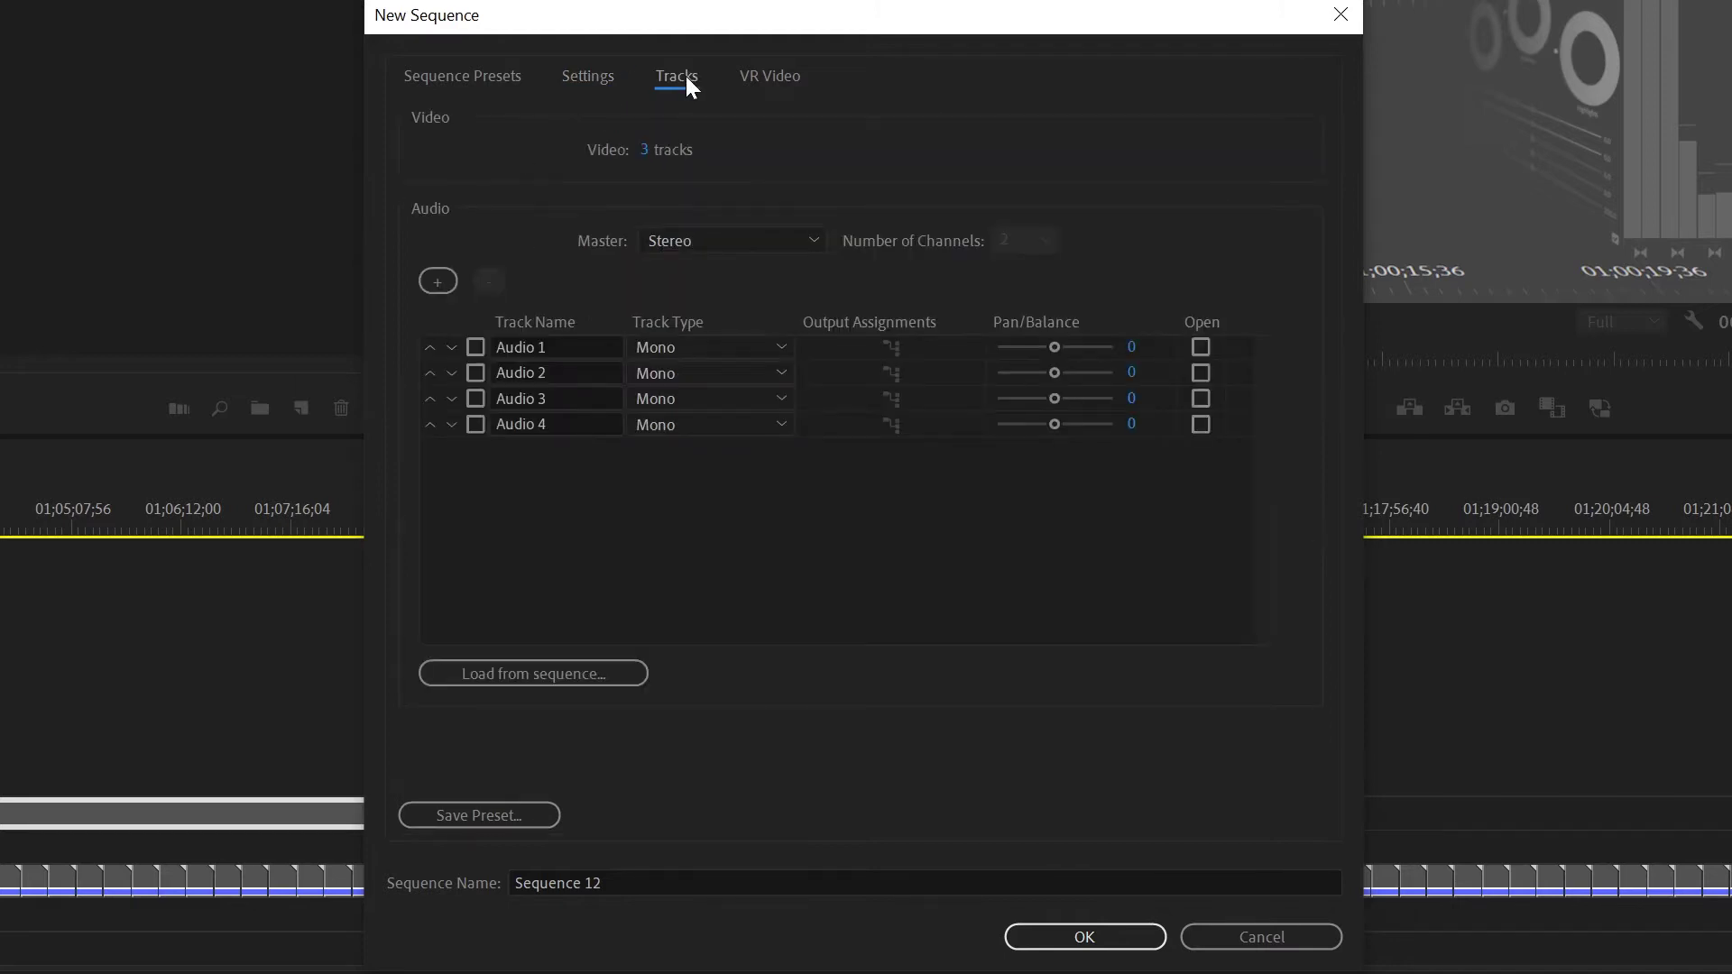
left_click(673, 251)
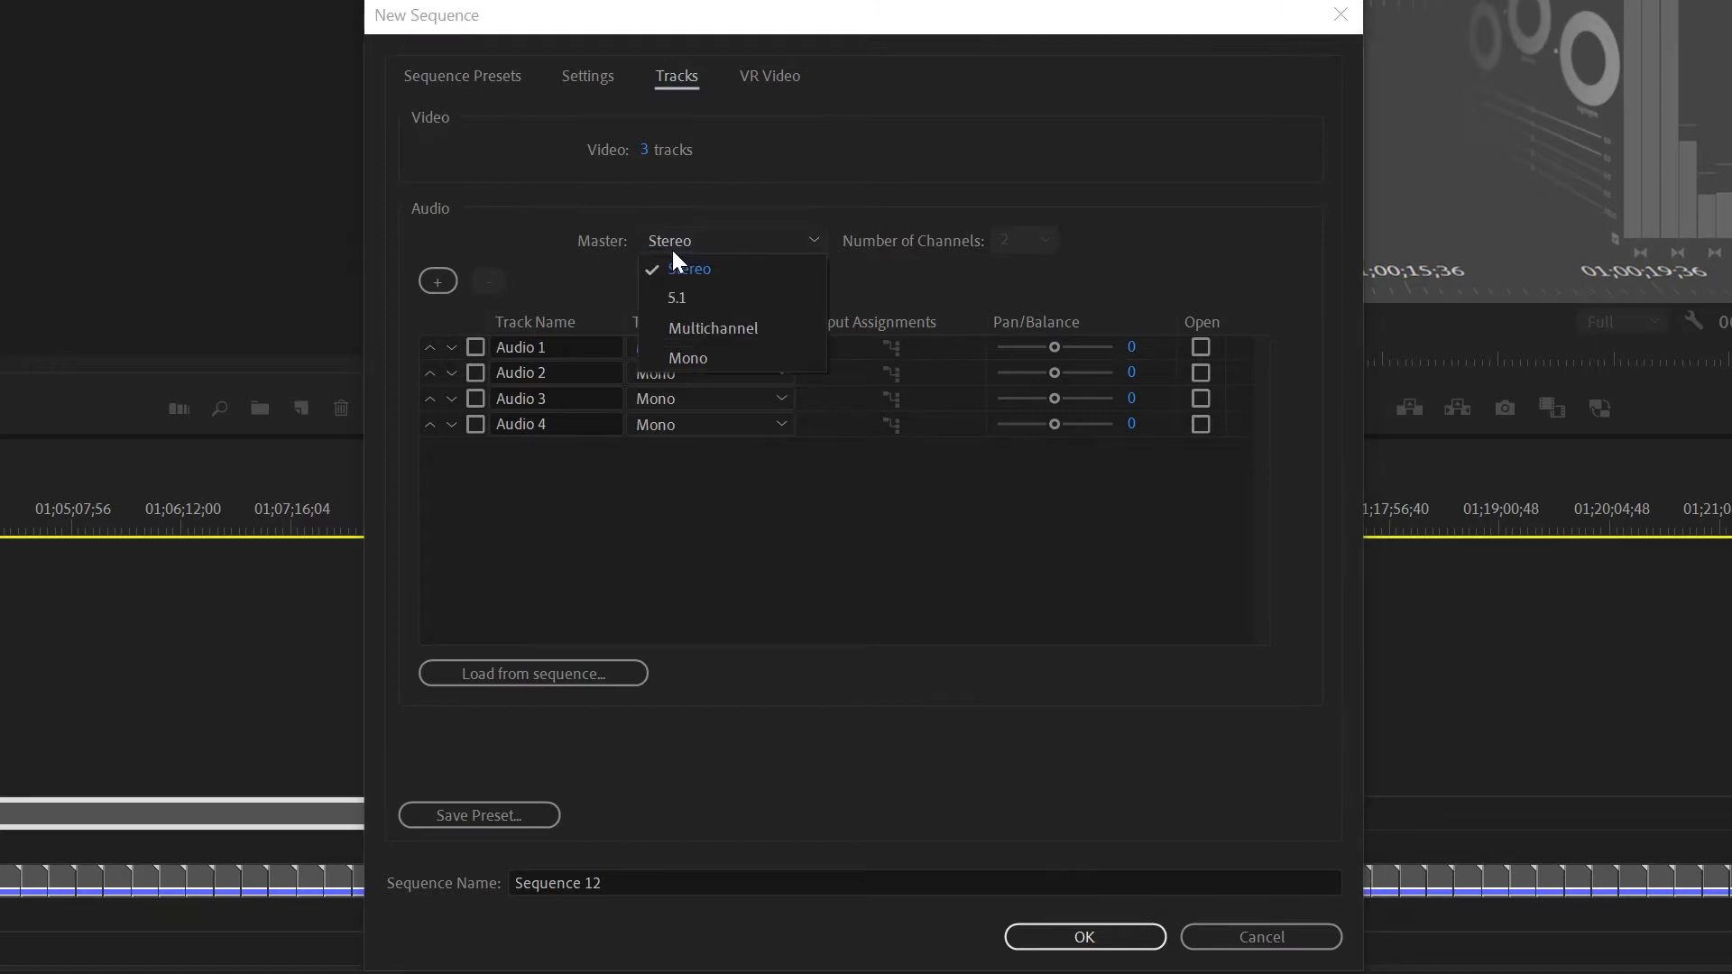
key("Escape")
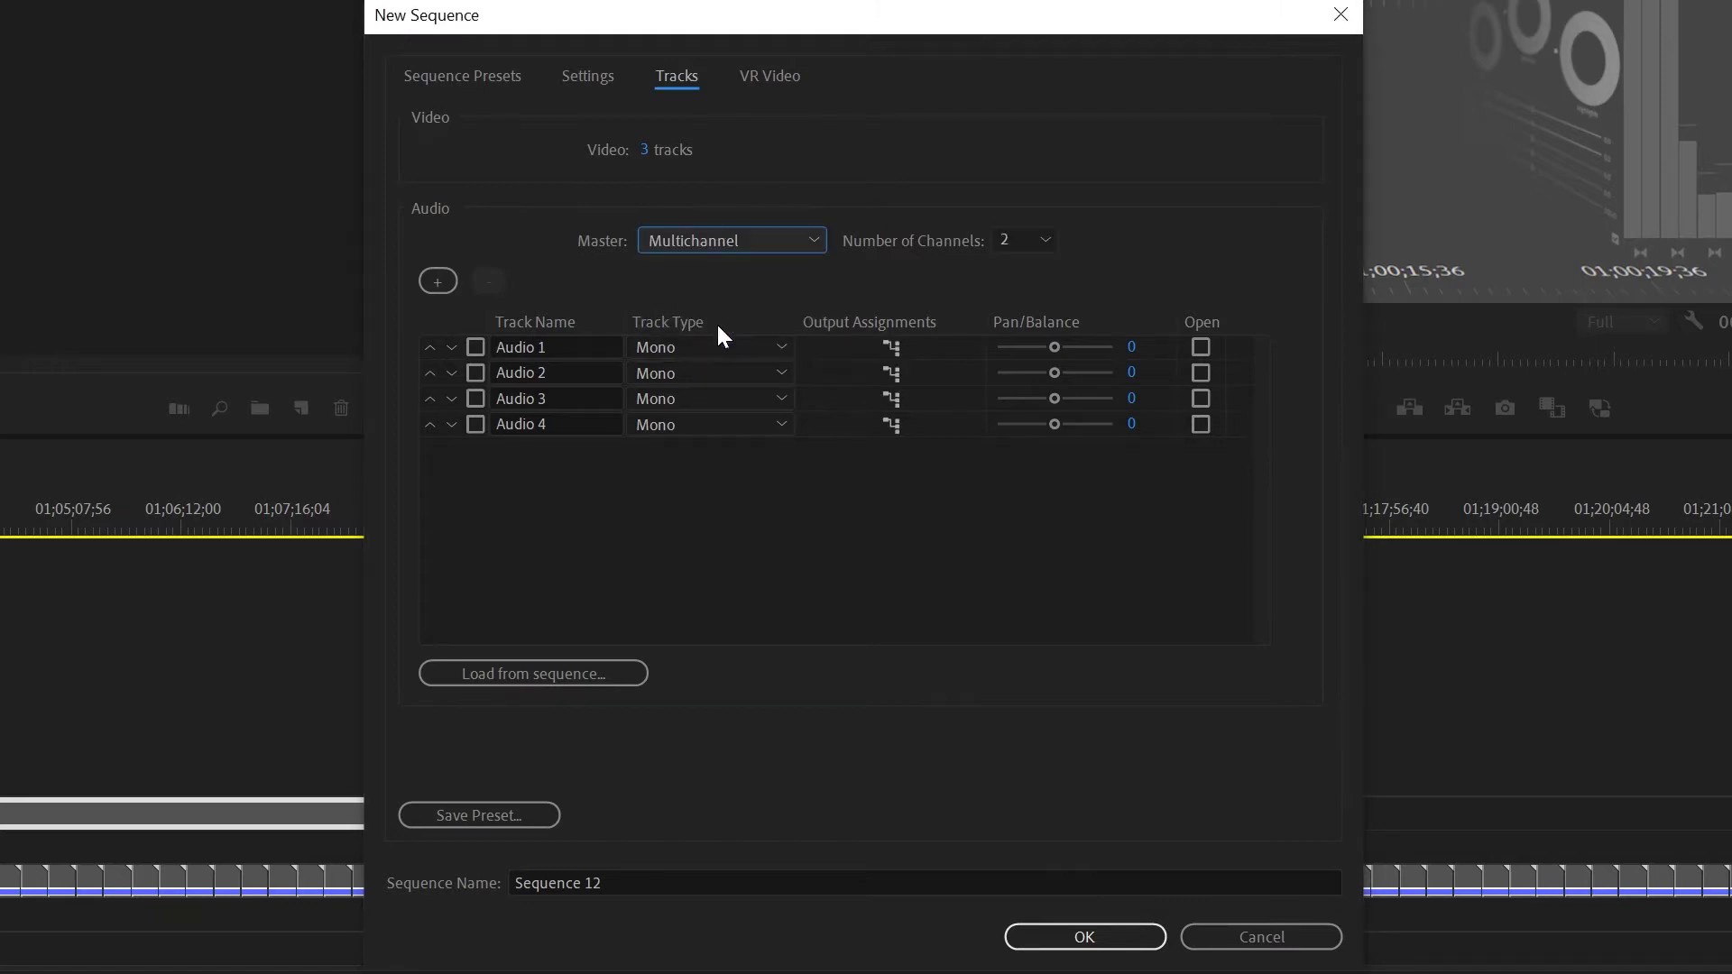
left_click(1025, 240)
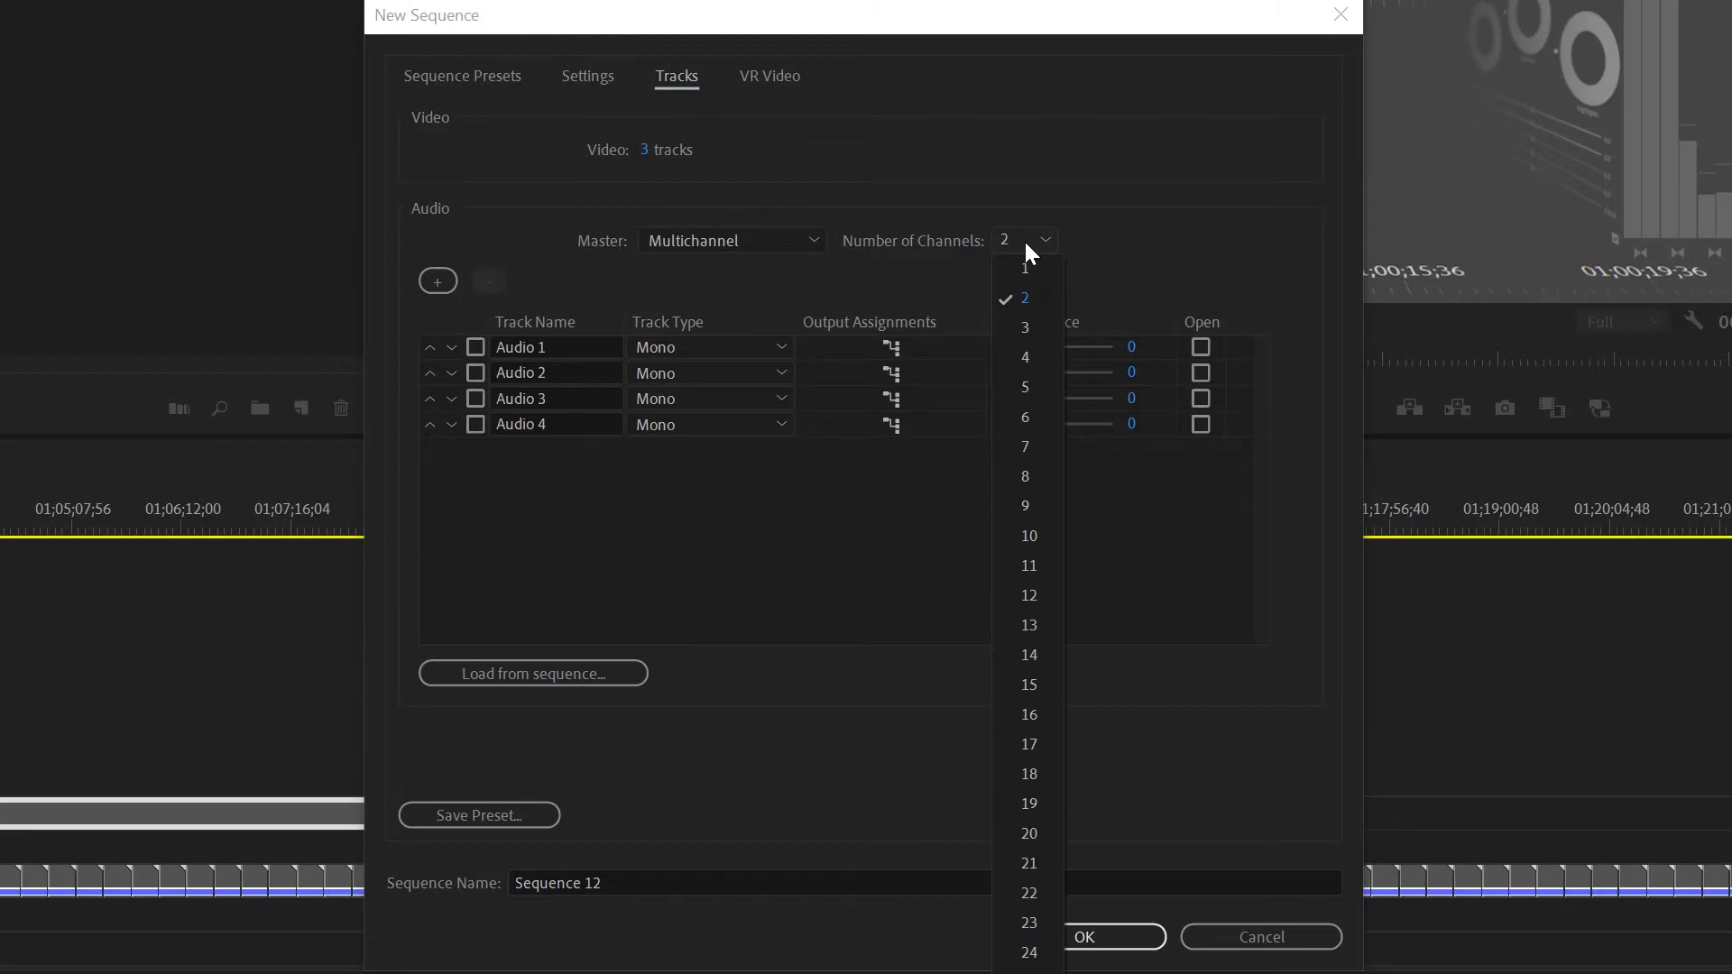
left_click(1042, 478)
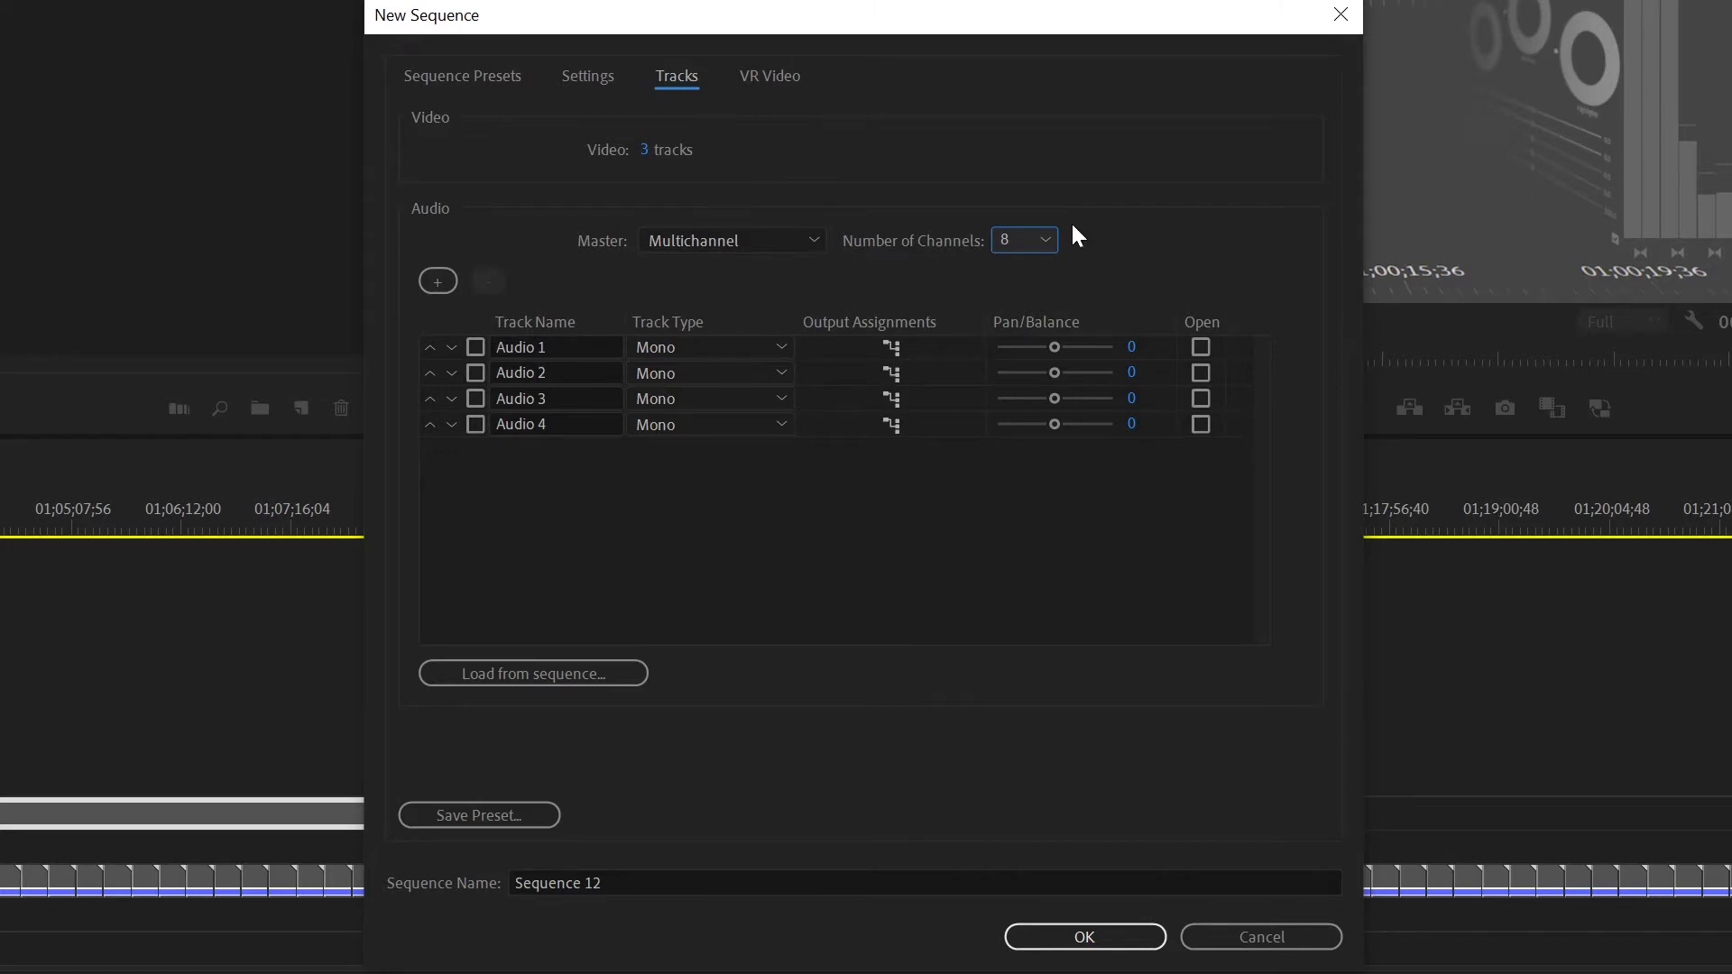
left_click(660, 353)
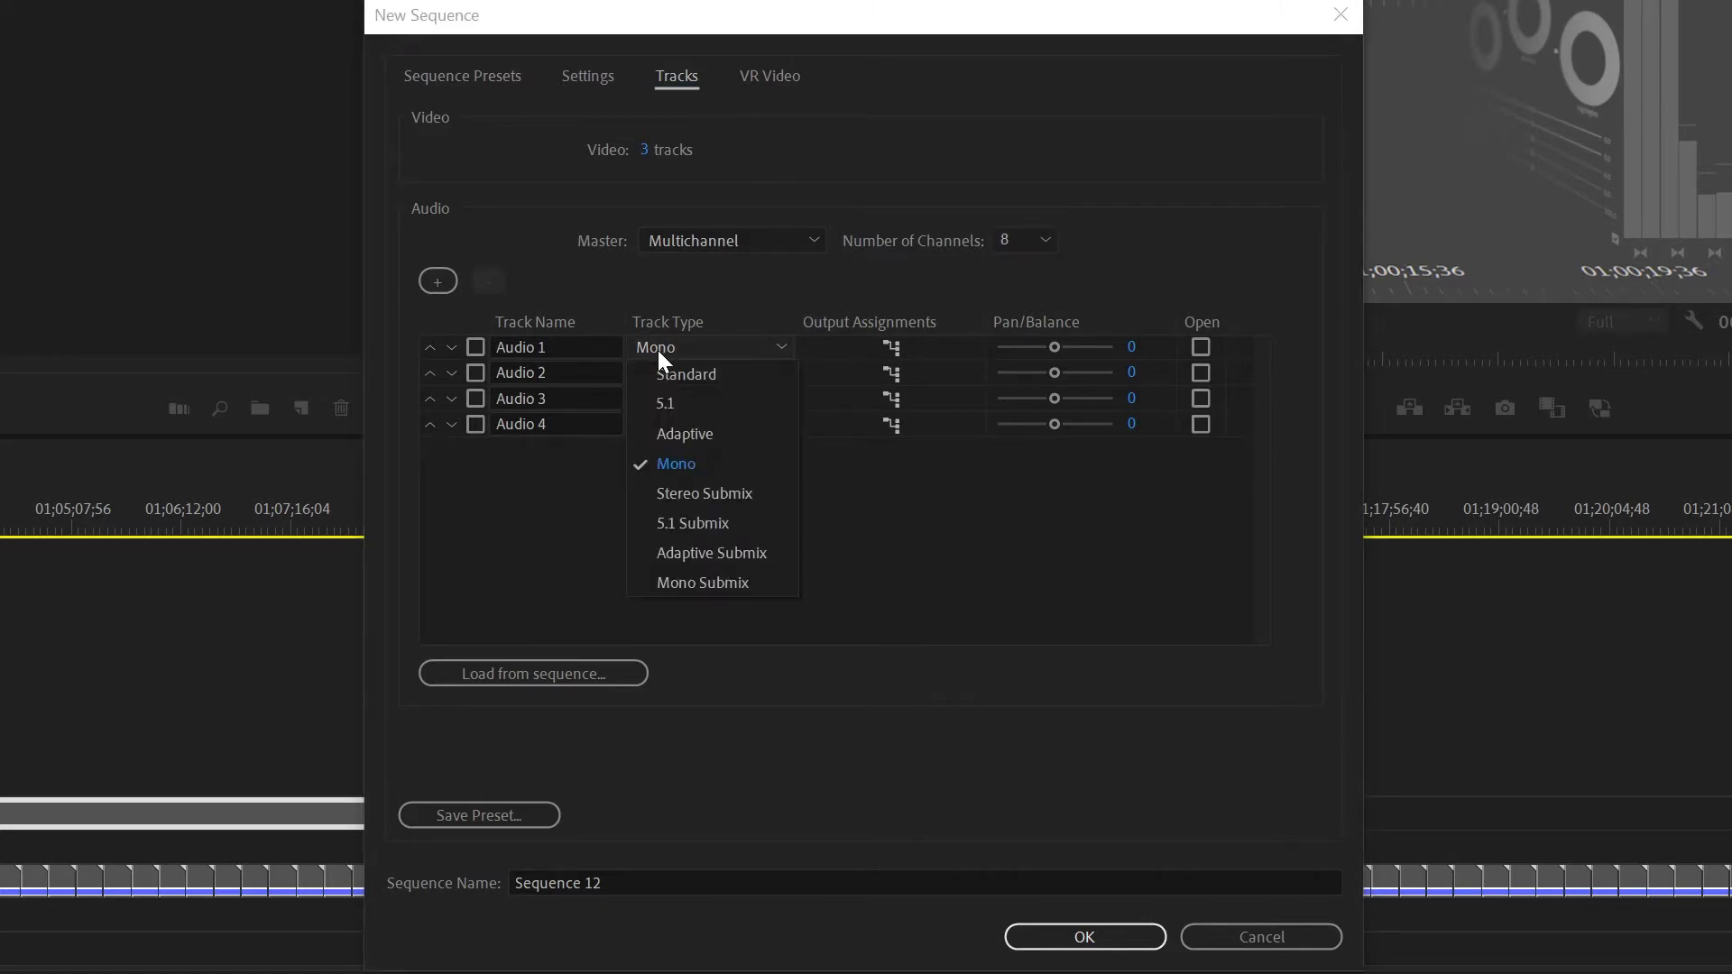
Change the Audio 1 and Audio 2 track types to 5.1
left_click(676, 394)
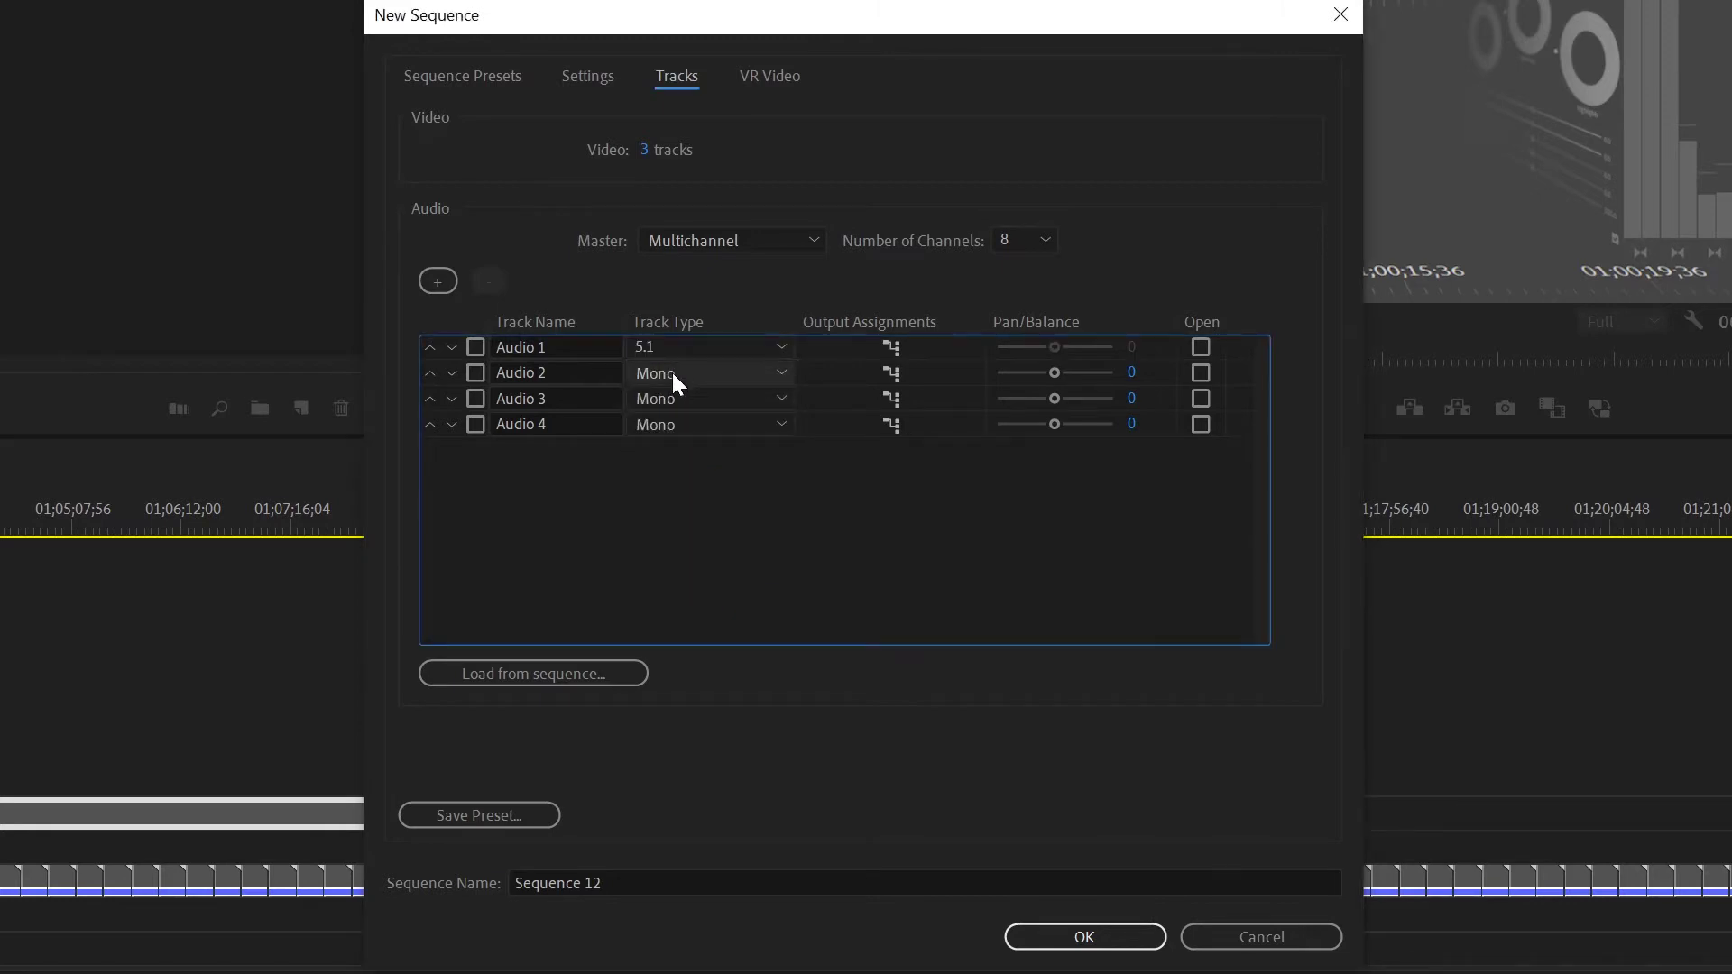
left_click(673, 372)
left_click(668, 422)
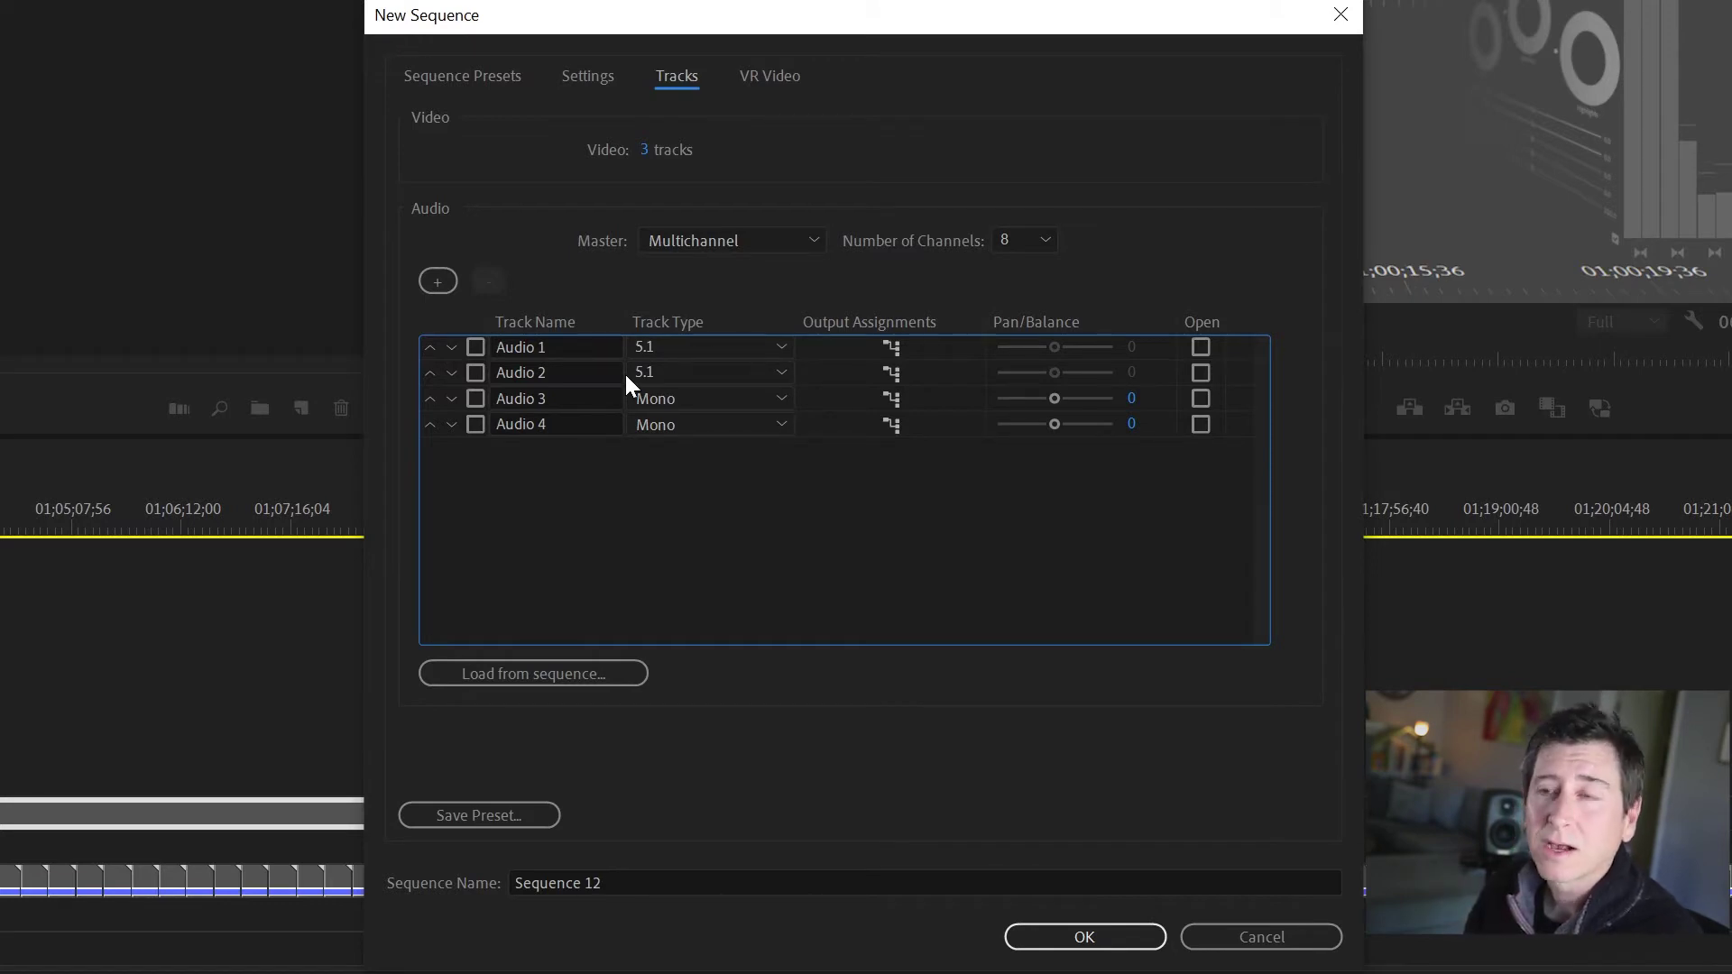
Leave Audio 1's routing unchanged and route Audio 2's left and right to master channels 7 and 8
left_click(890, 350)
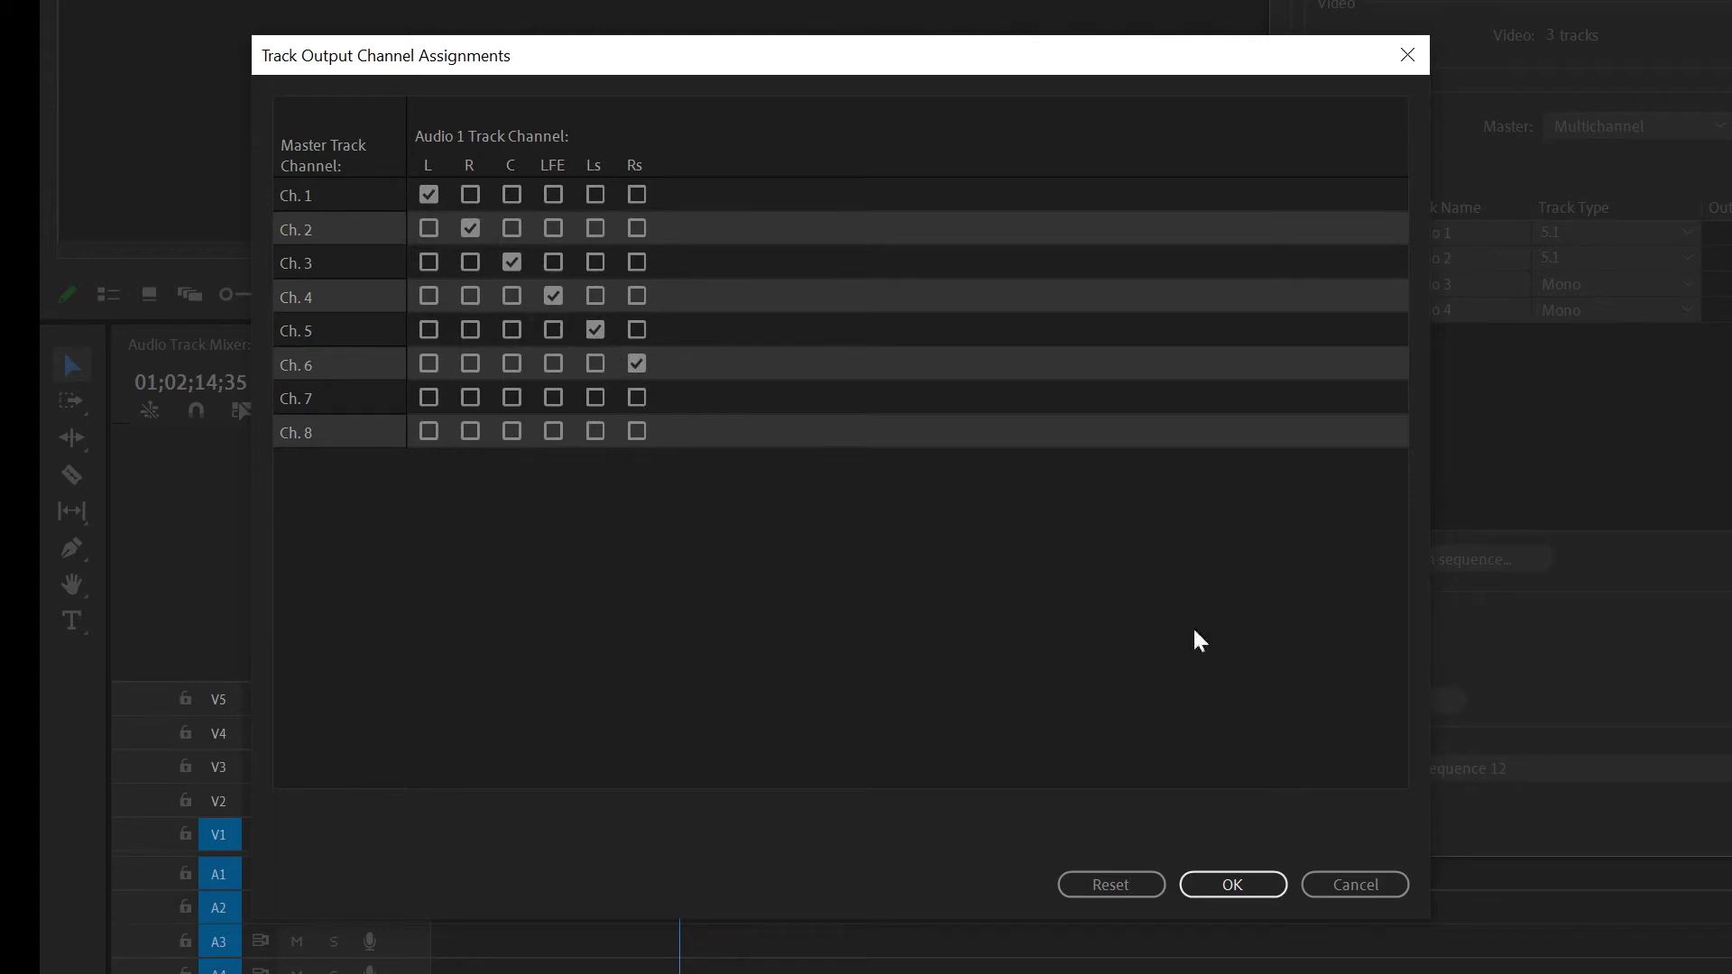
left_click(1253, 892)
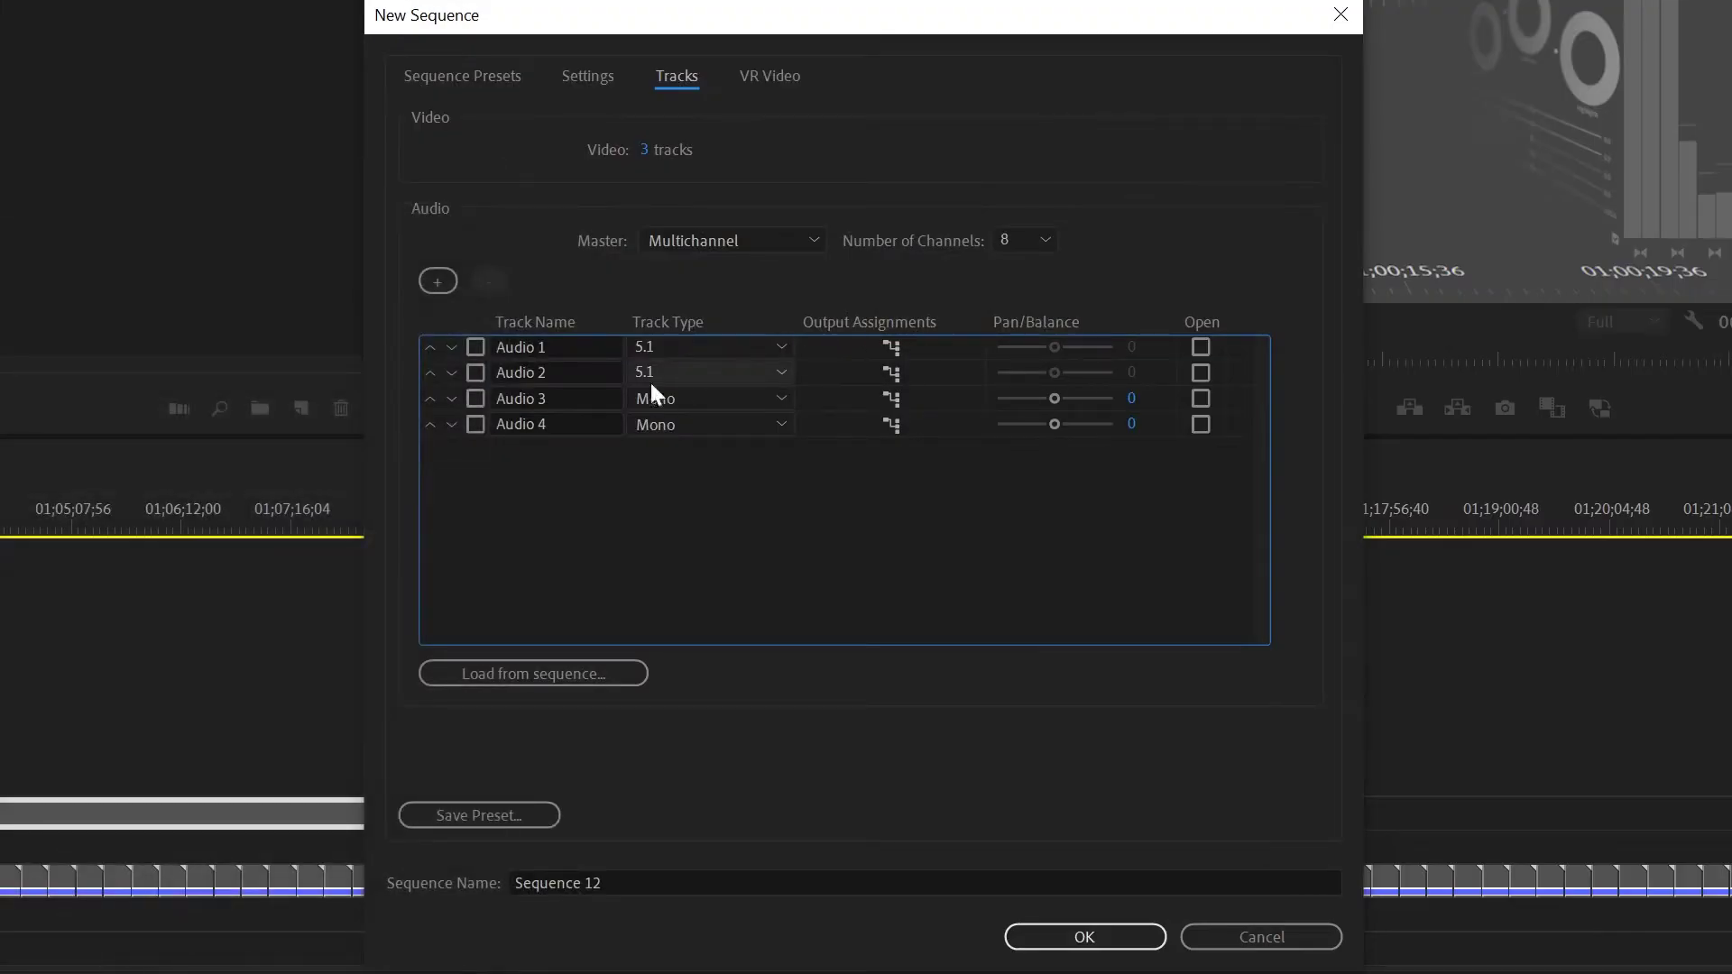
left_click(889, 372)
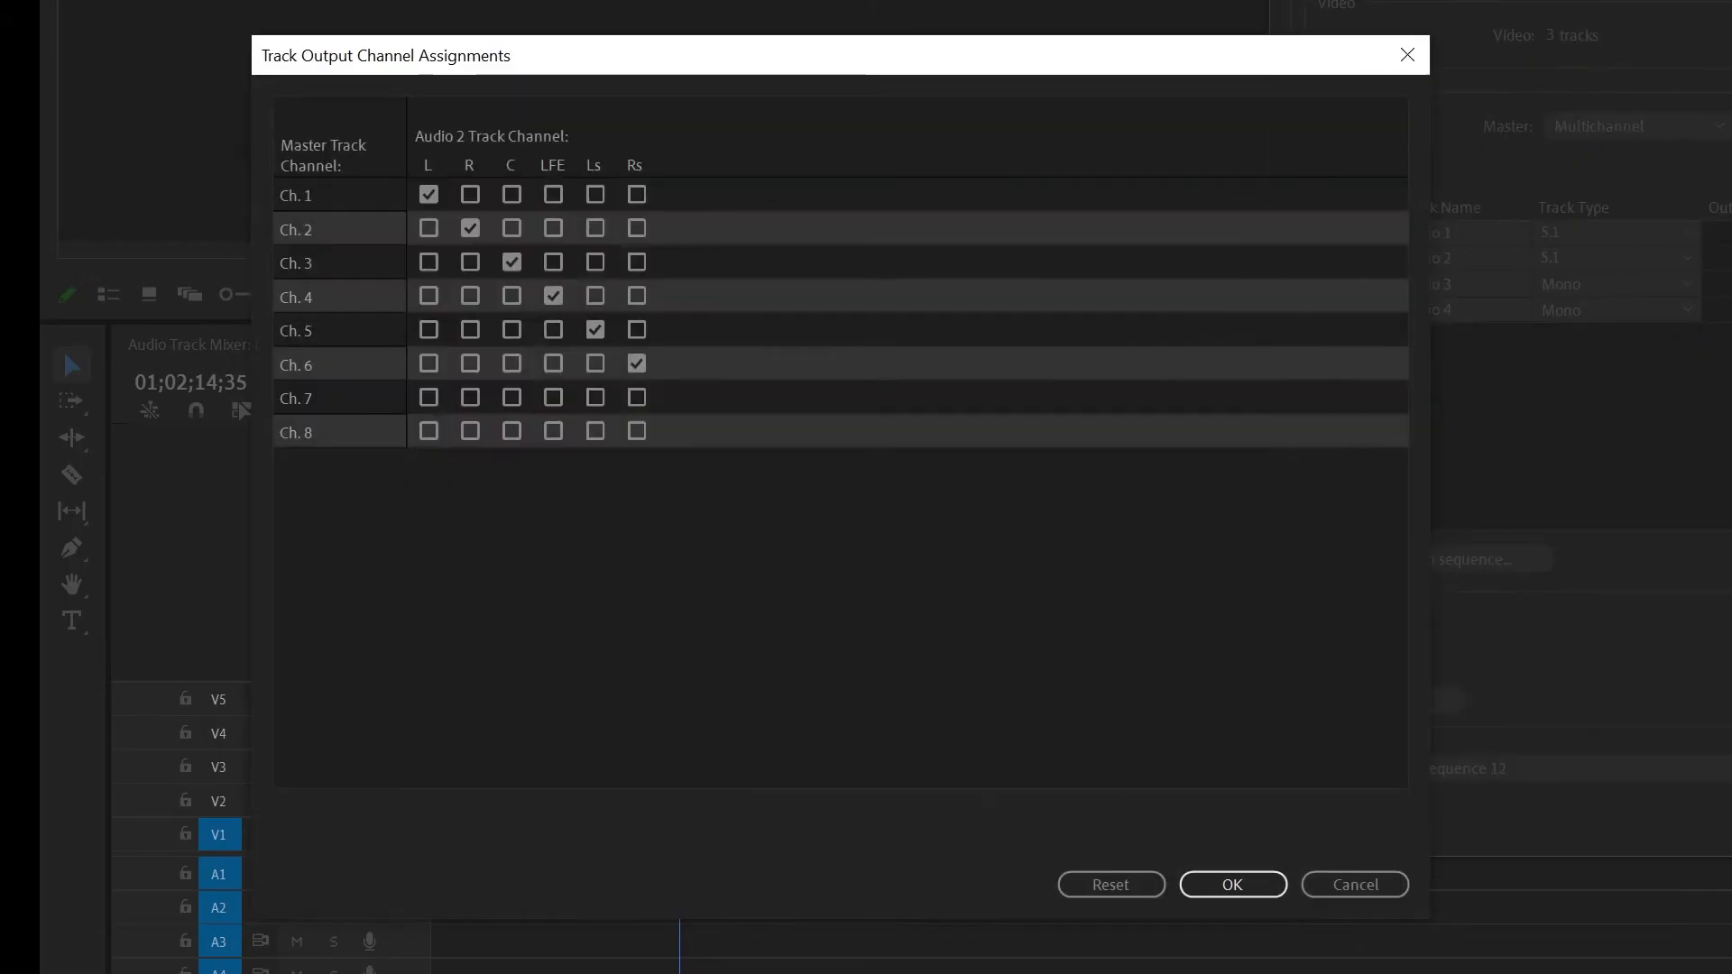
left_click(429, 397)
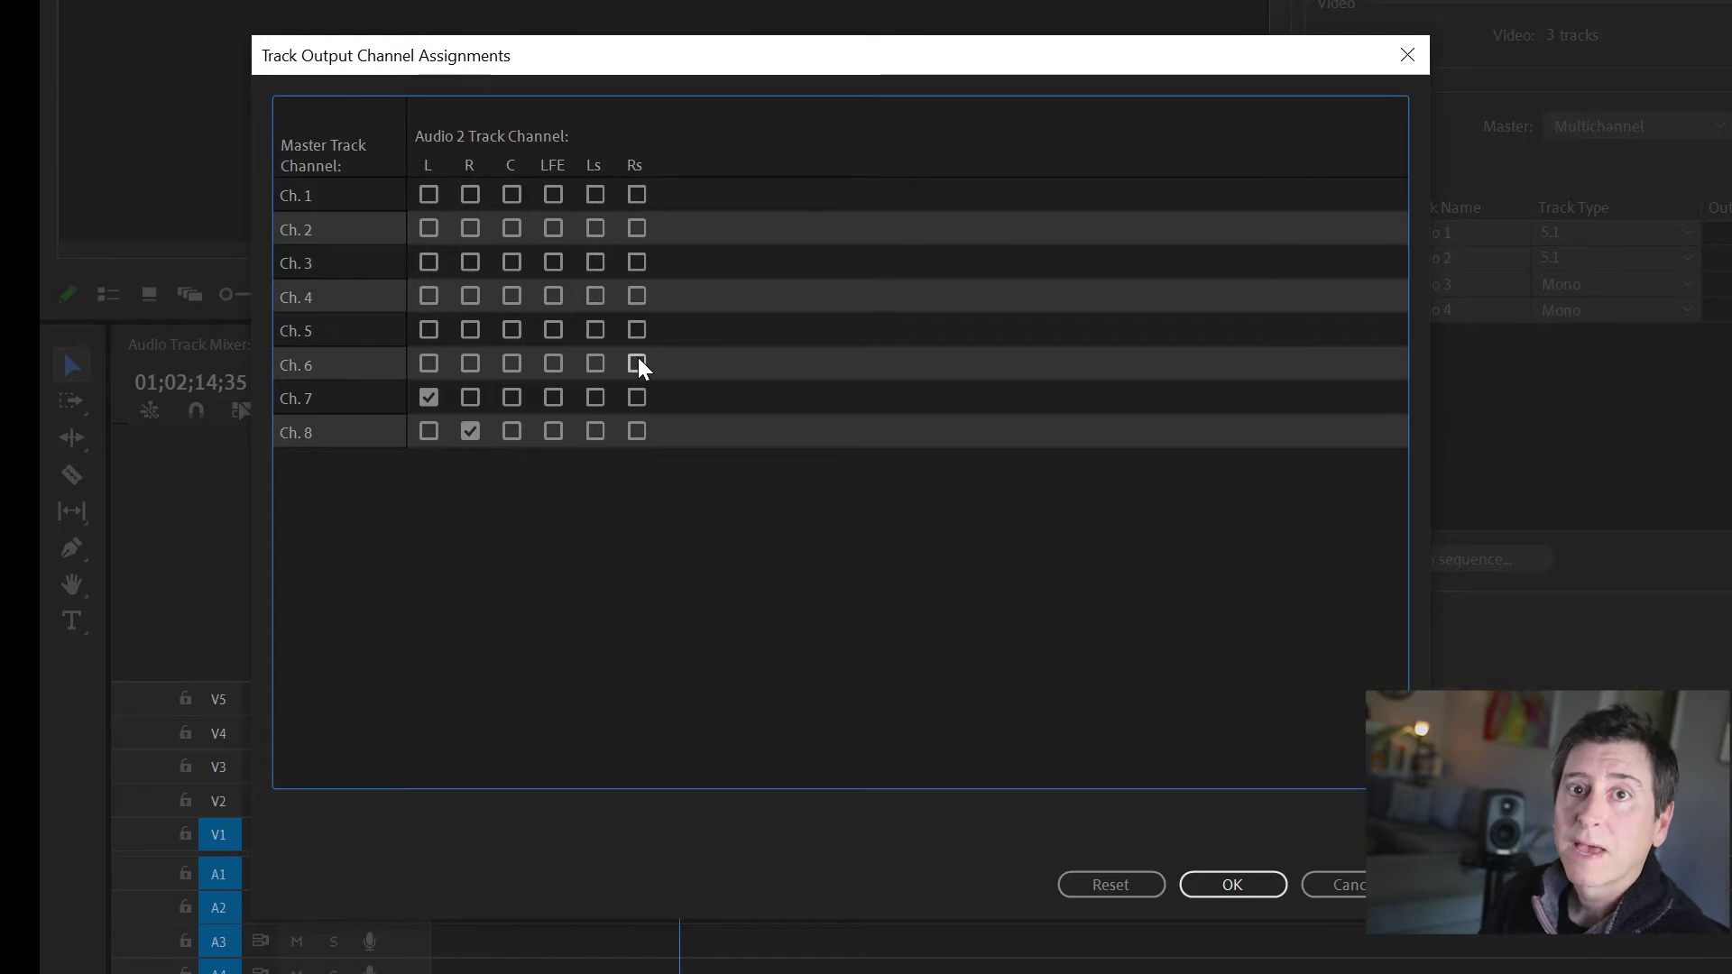
left_click(1233, 884)
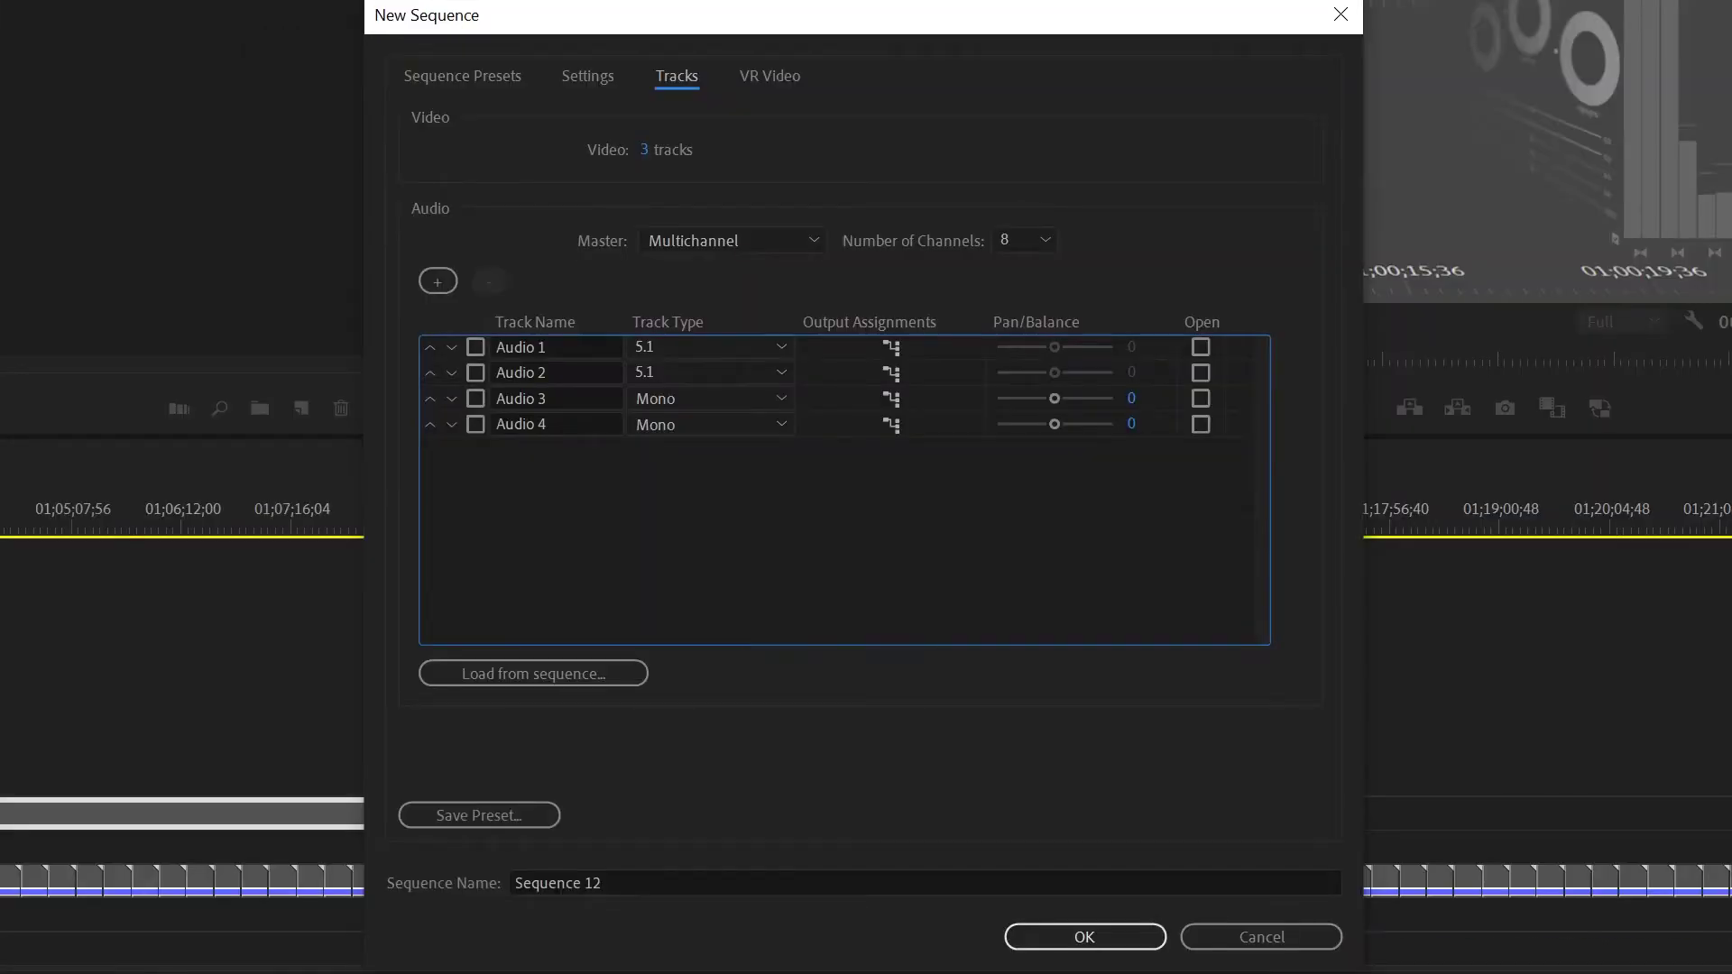
Make Audio 3 and Audio 4 Standard tracks
left_click(660, 402)
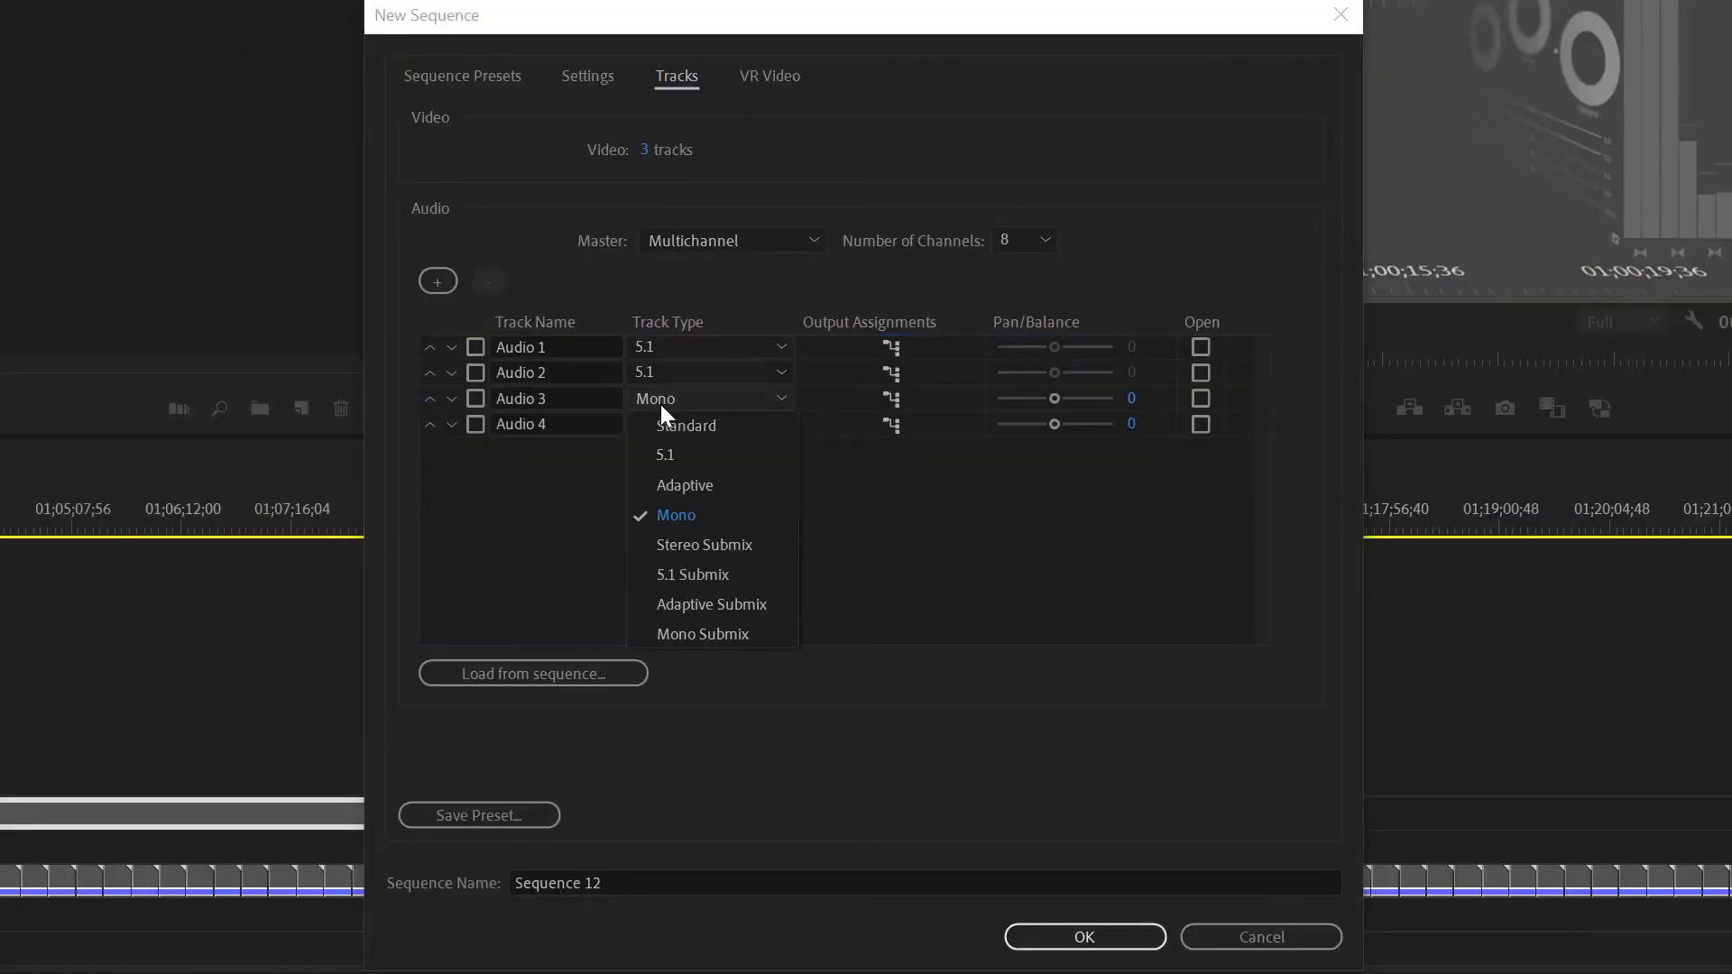
left_click(695, 426)
left_click(679, 423)
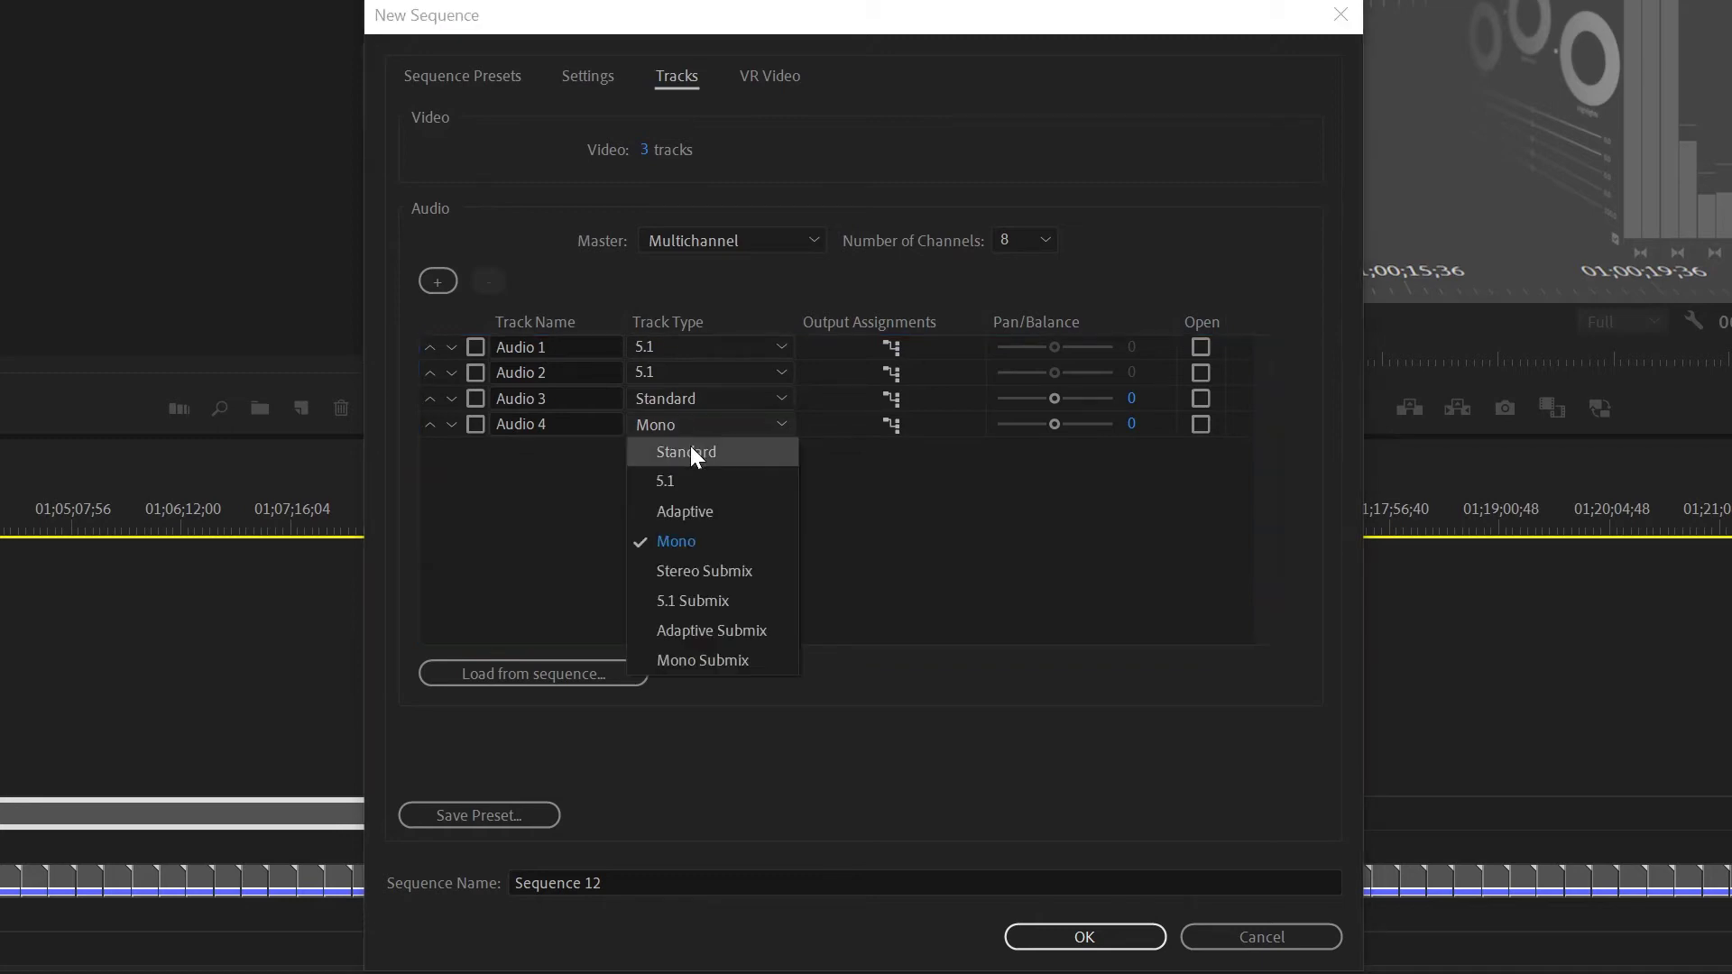
left_click(689, 442)
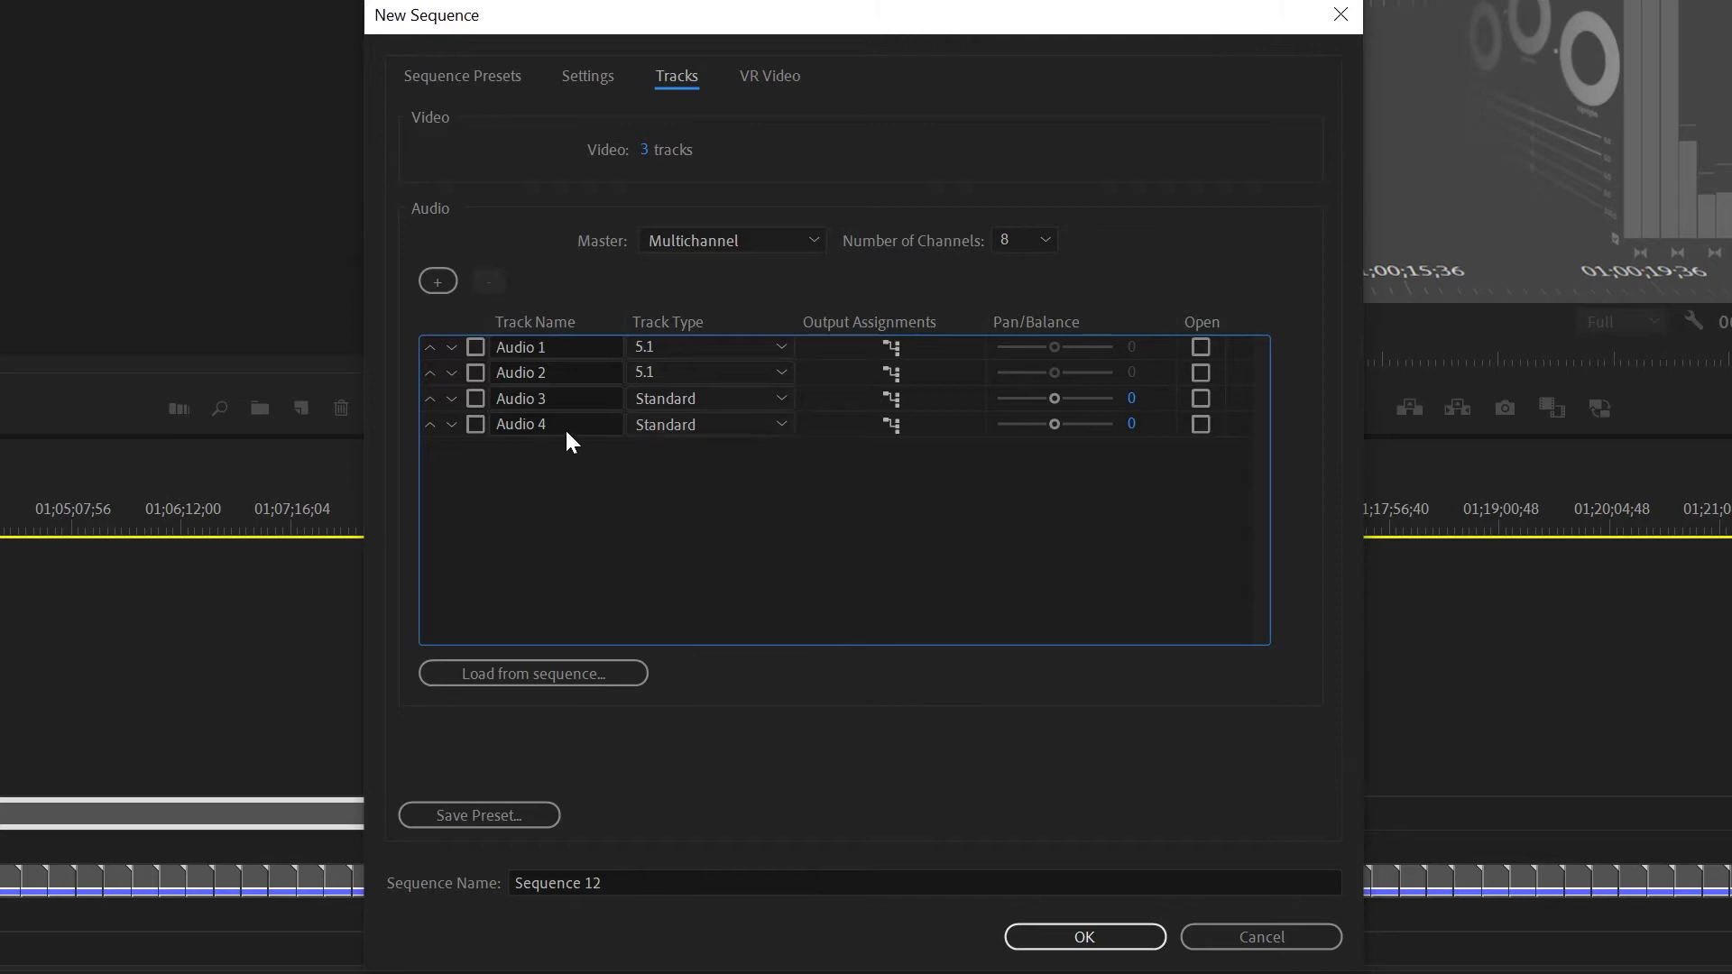
Add five more audio tracks and make Audio 11 a 5.1 Submix
left_click(439, 280)
left_click(439, 280)
left_click(439, 280)
left_click(439, 279)
left_click(440, 280)
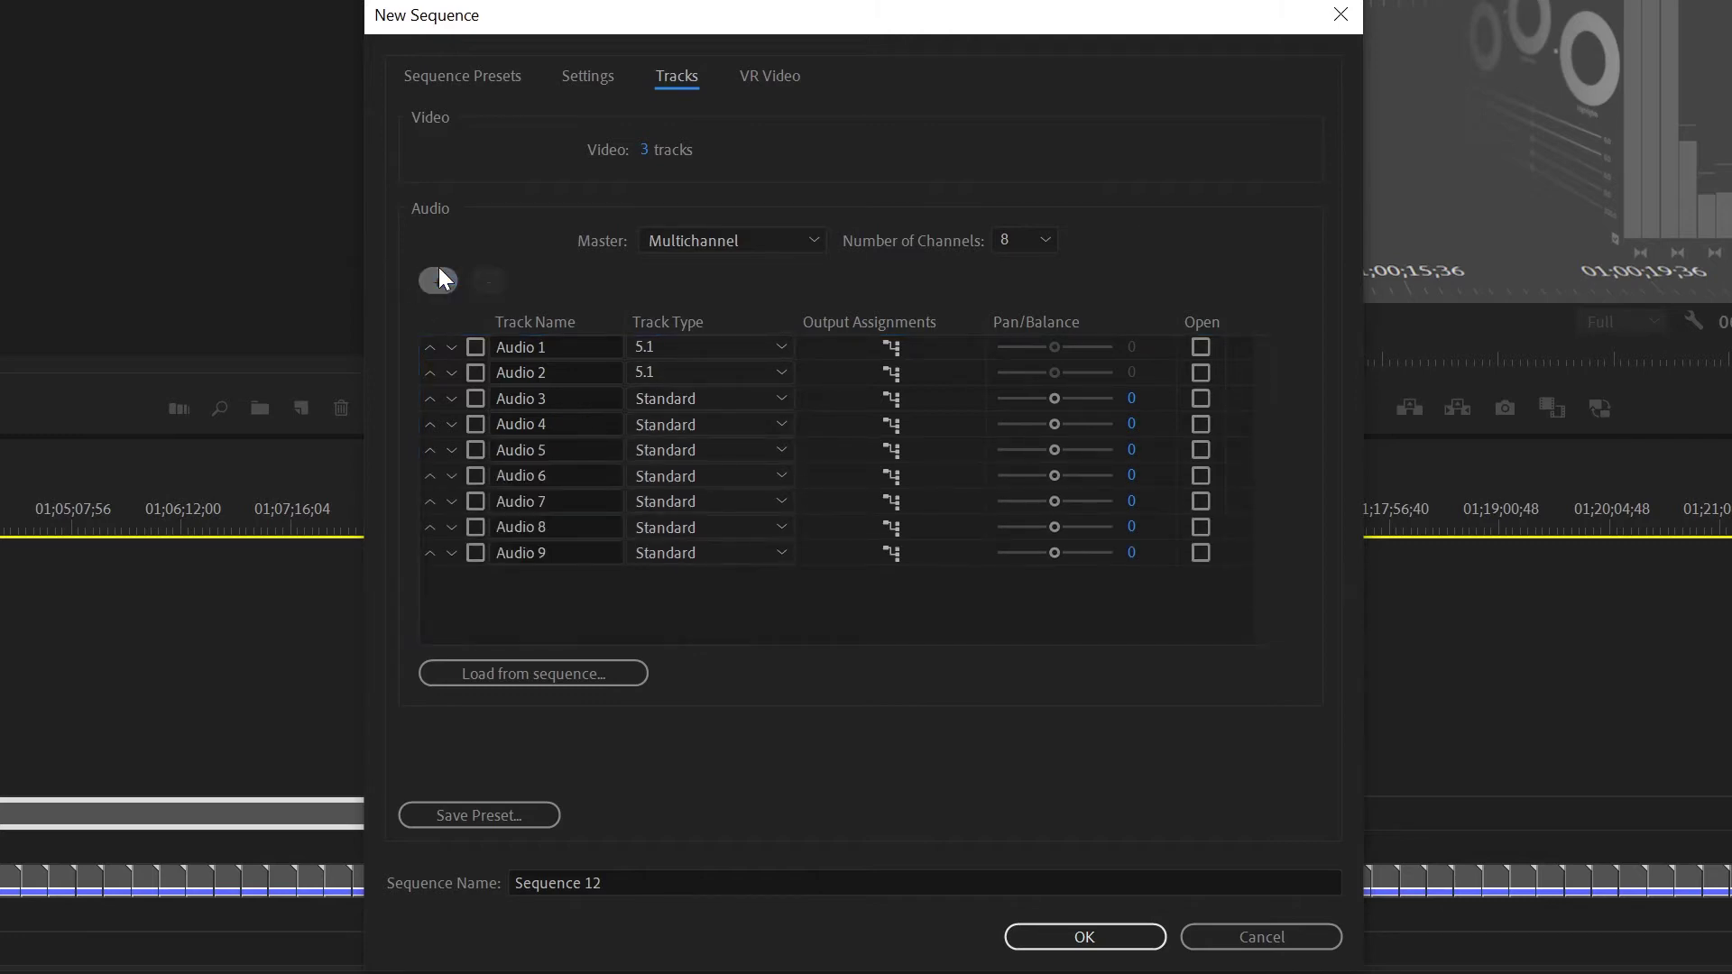
left_click(439, 280)
left_click(440, 279)
left_click(439, 280)
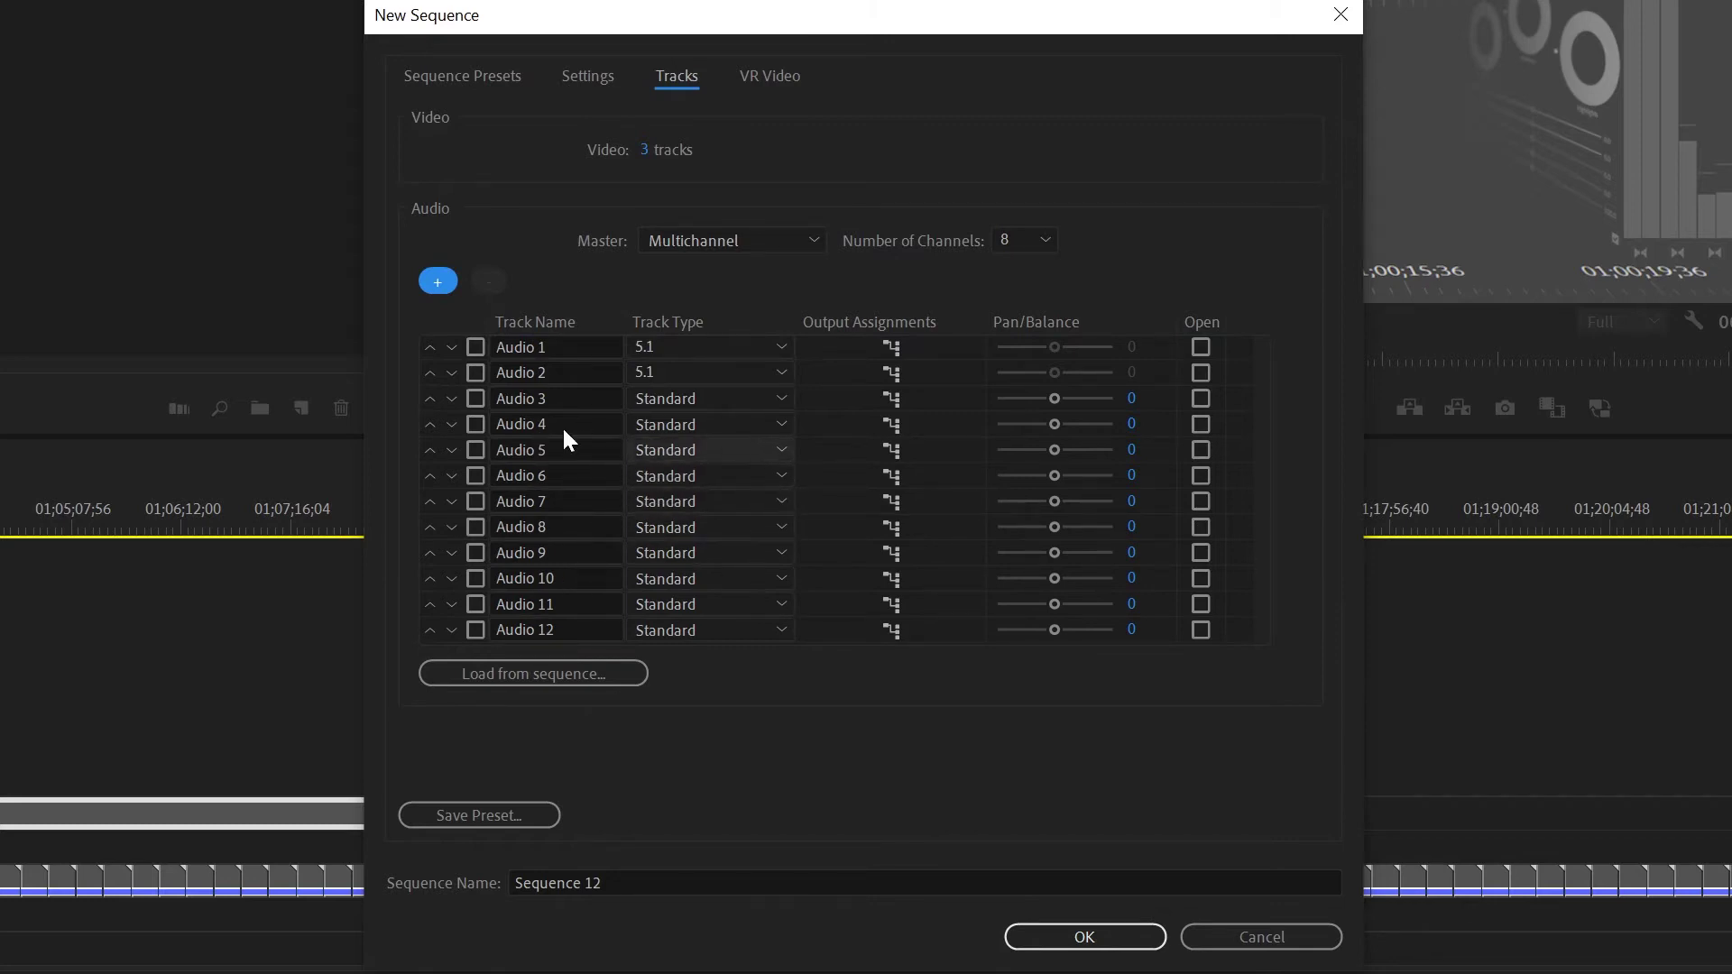
left_click(830, 603)
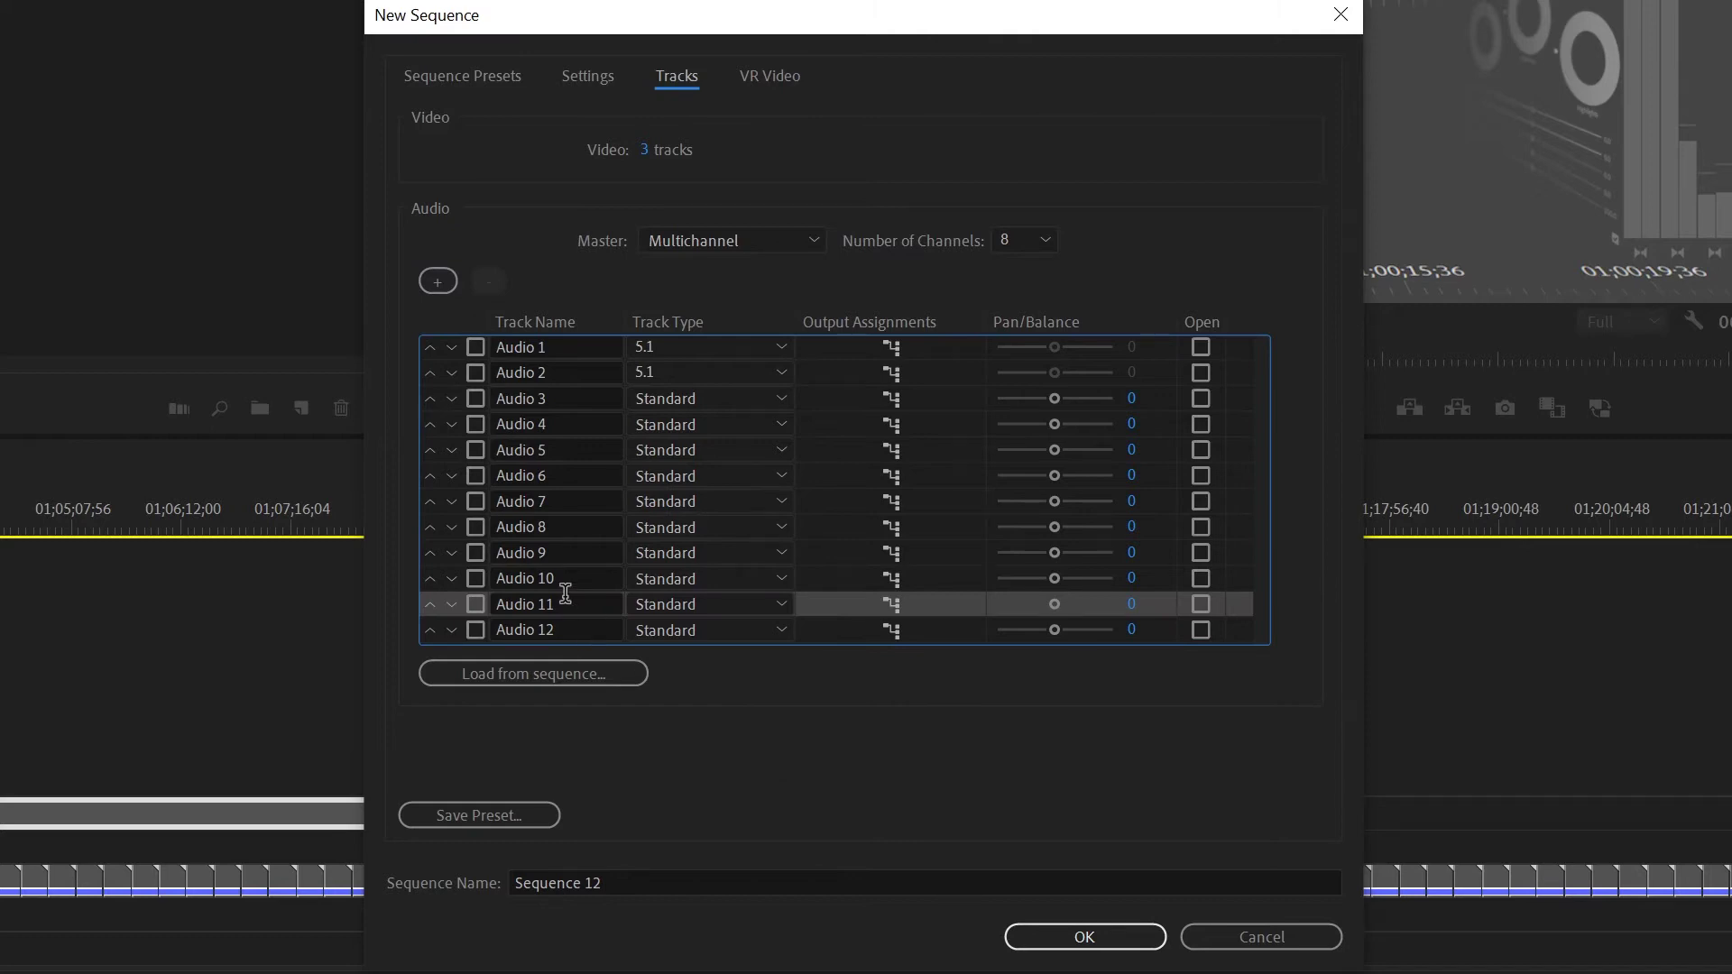
left_click(687, 603)
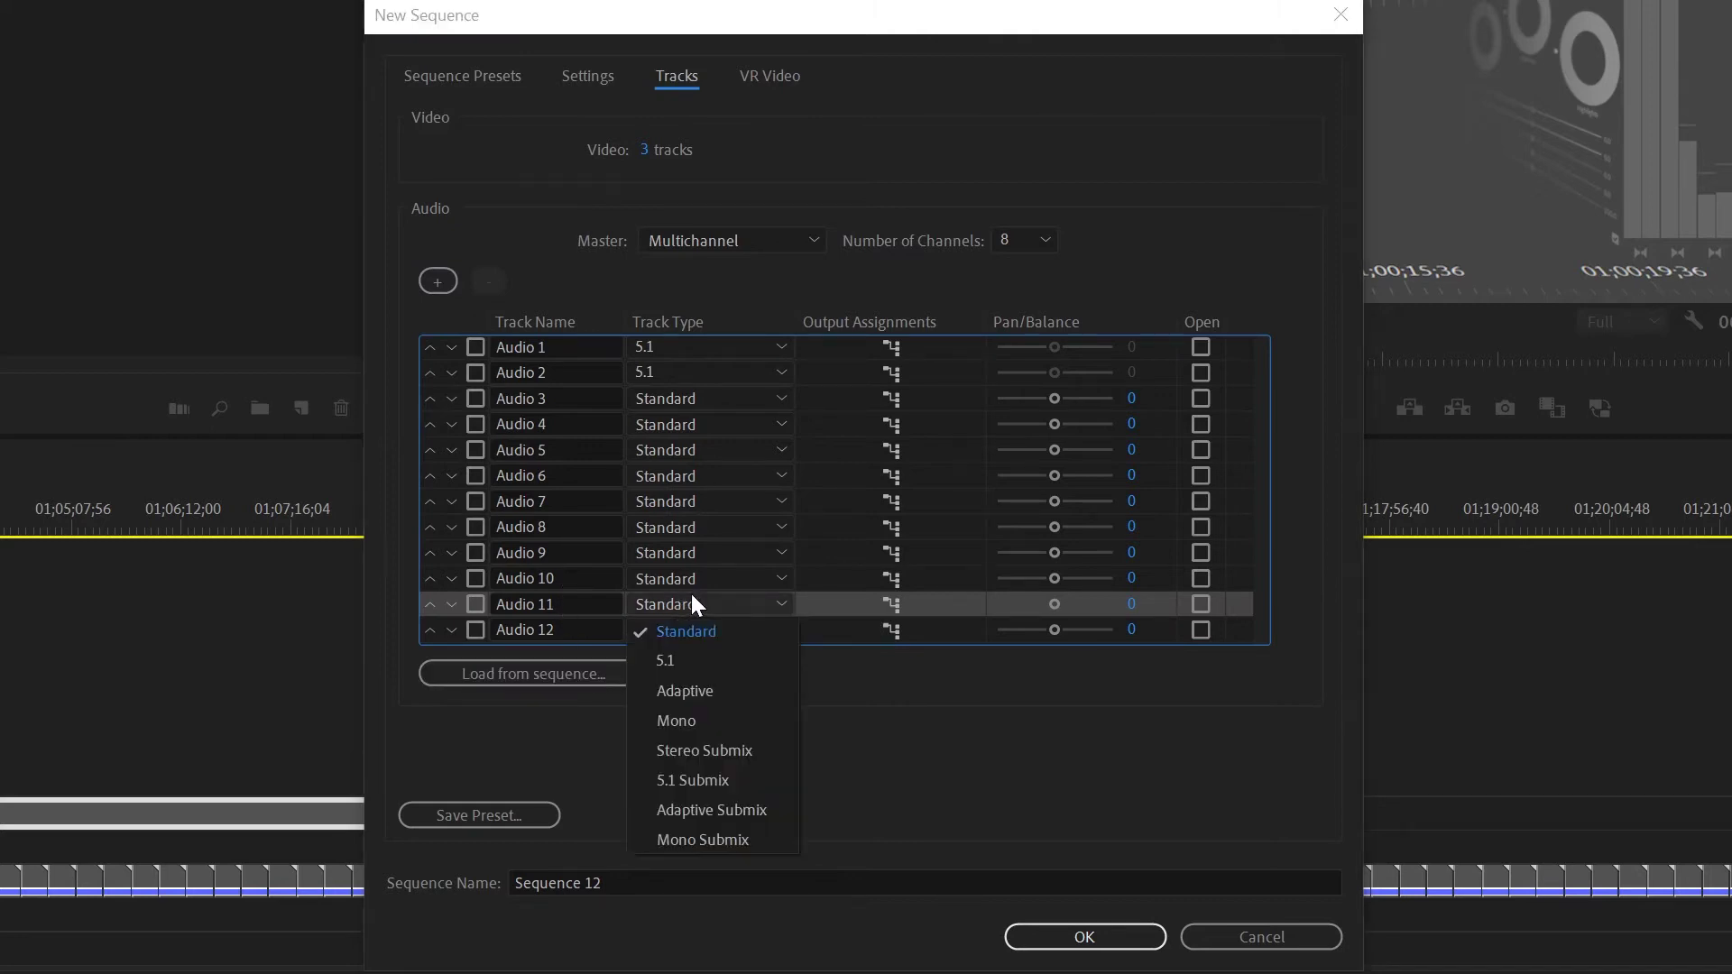
left_click(708, 780)
Rename the 5.1 submix track to 51 SUB, keeping its default output routing
double_click(541, 603)
type("51")
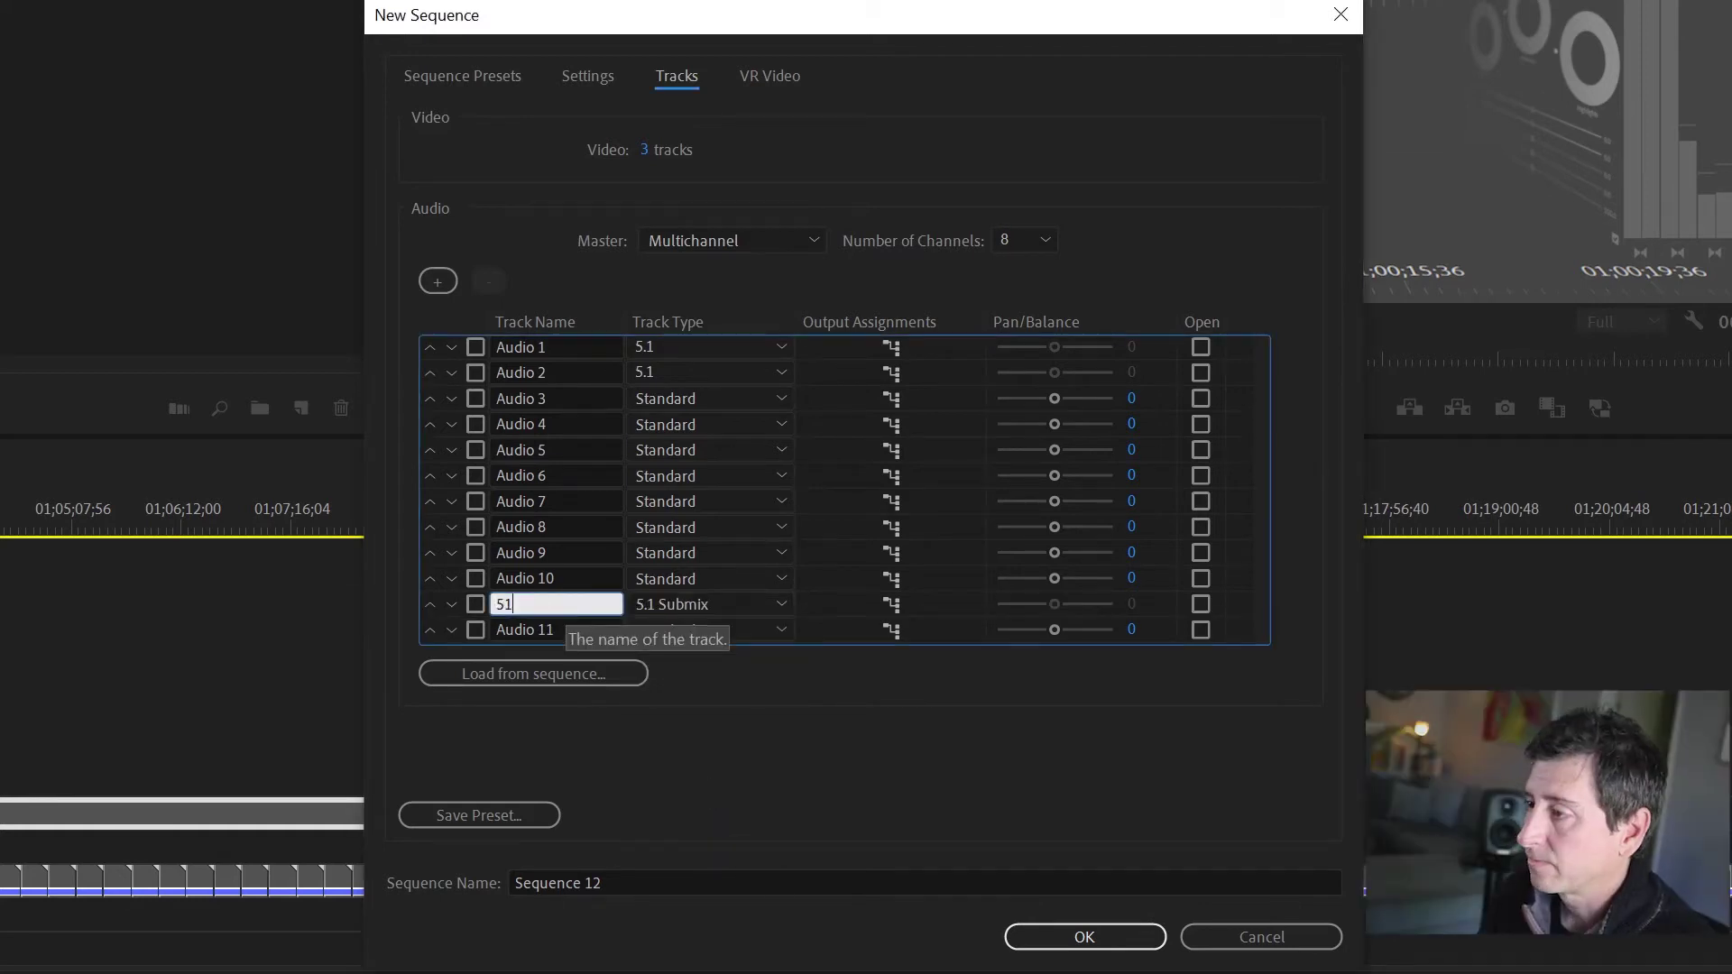
type("SUB")
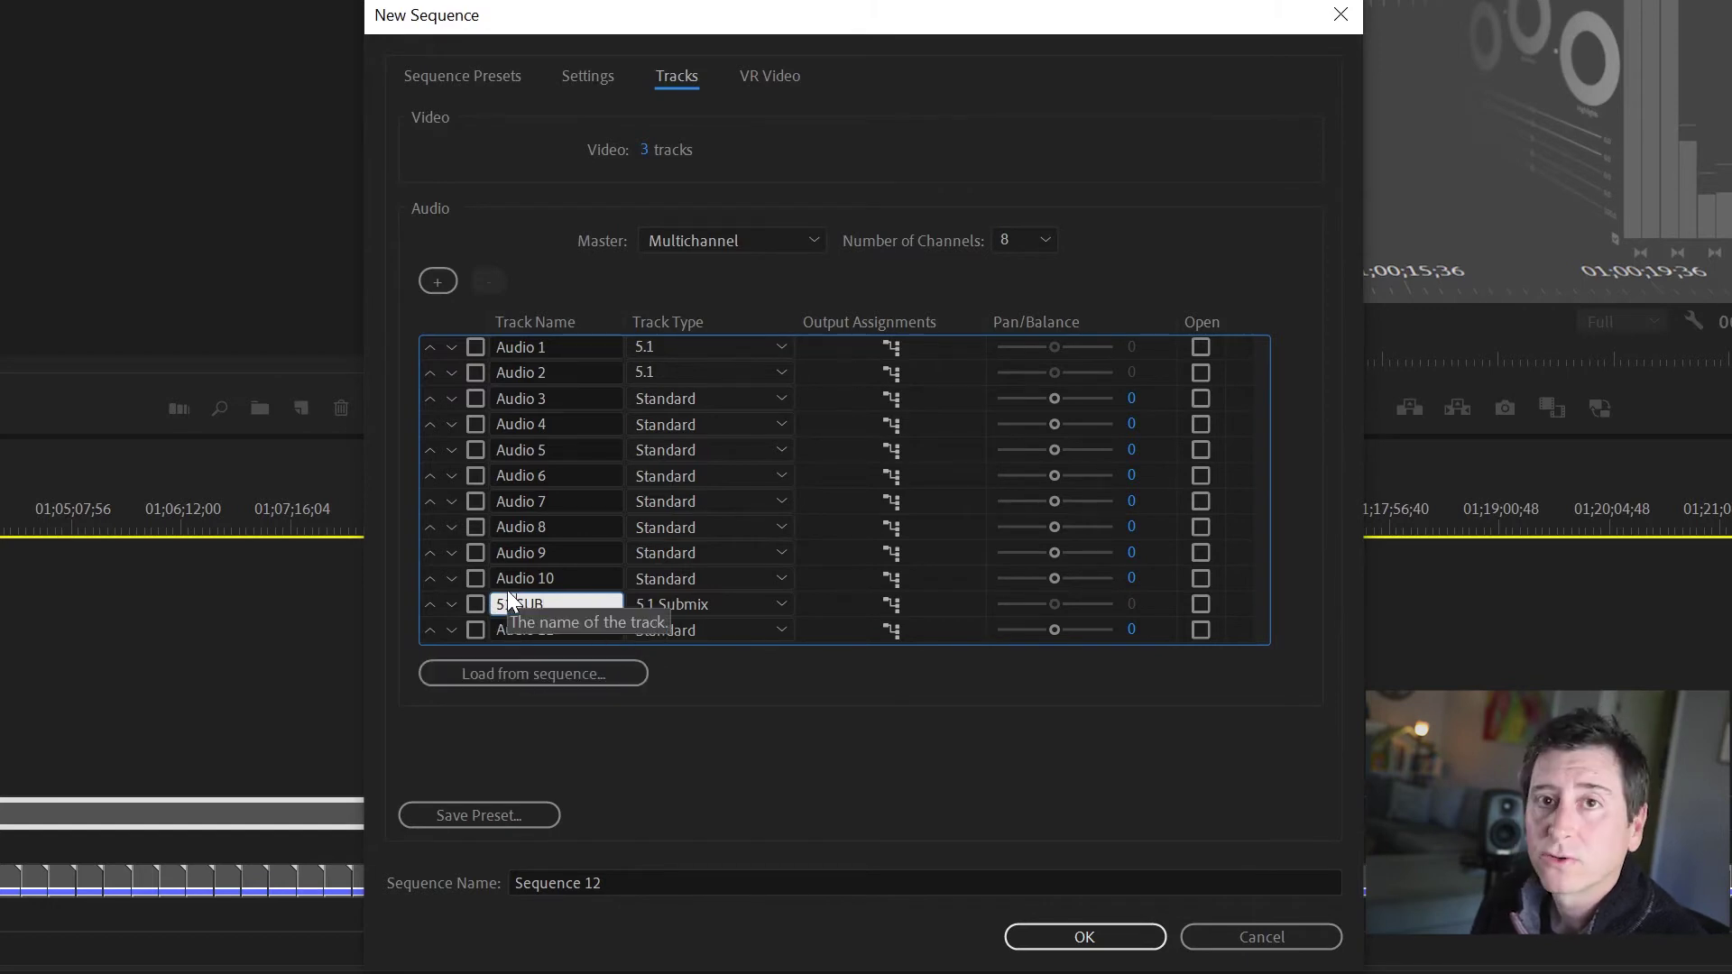
left_click(510, 597)
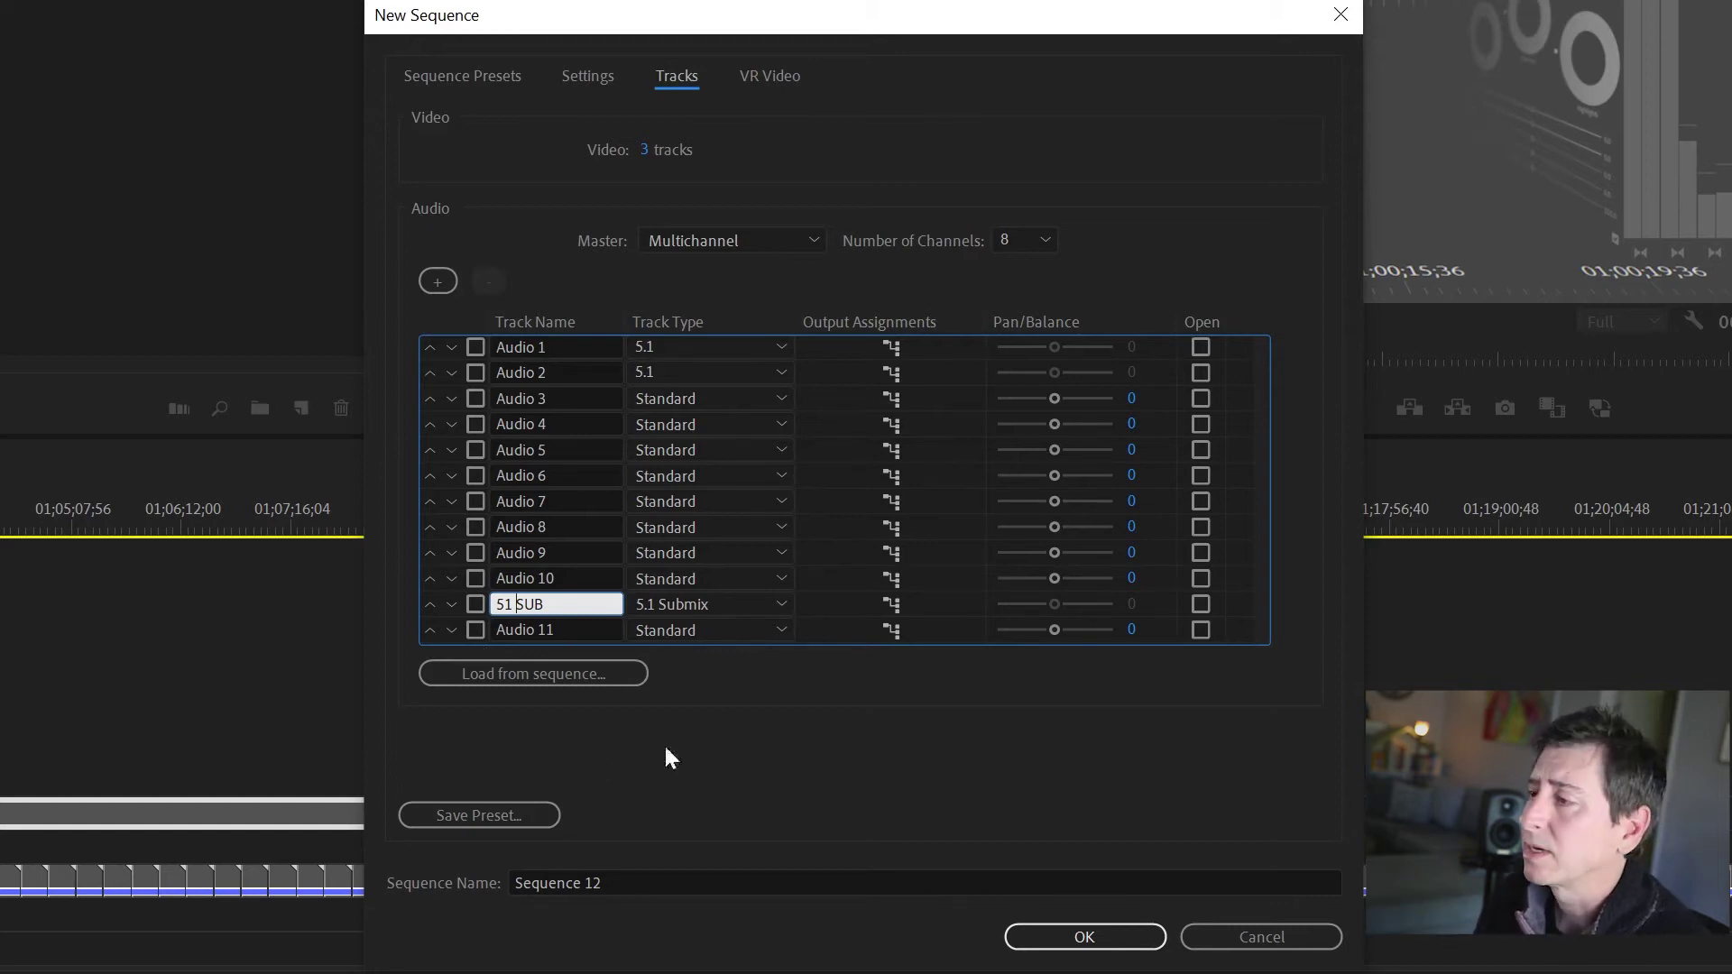
left_click(891, 602)
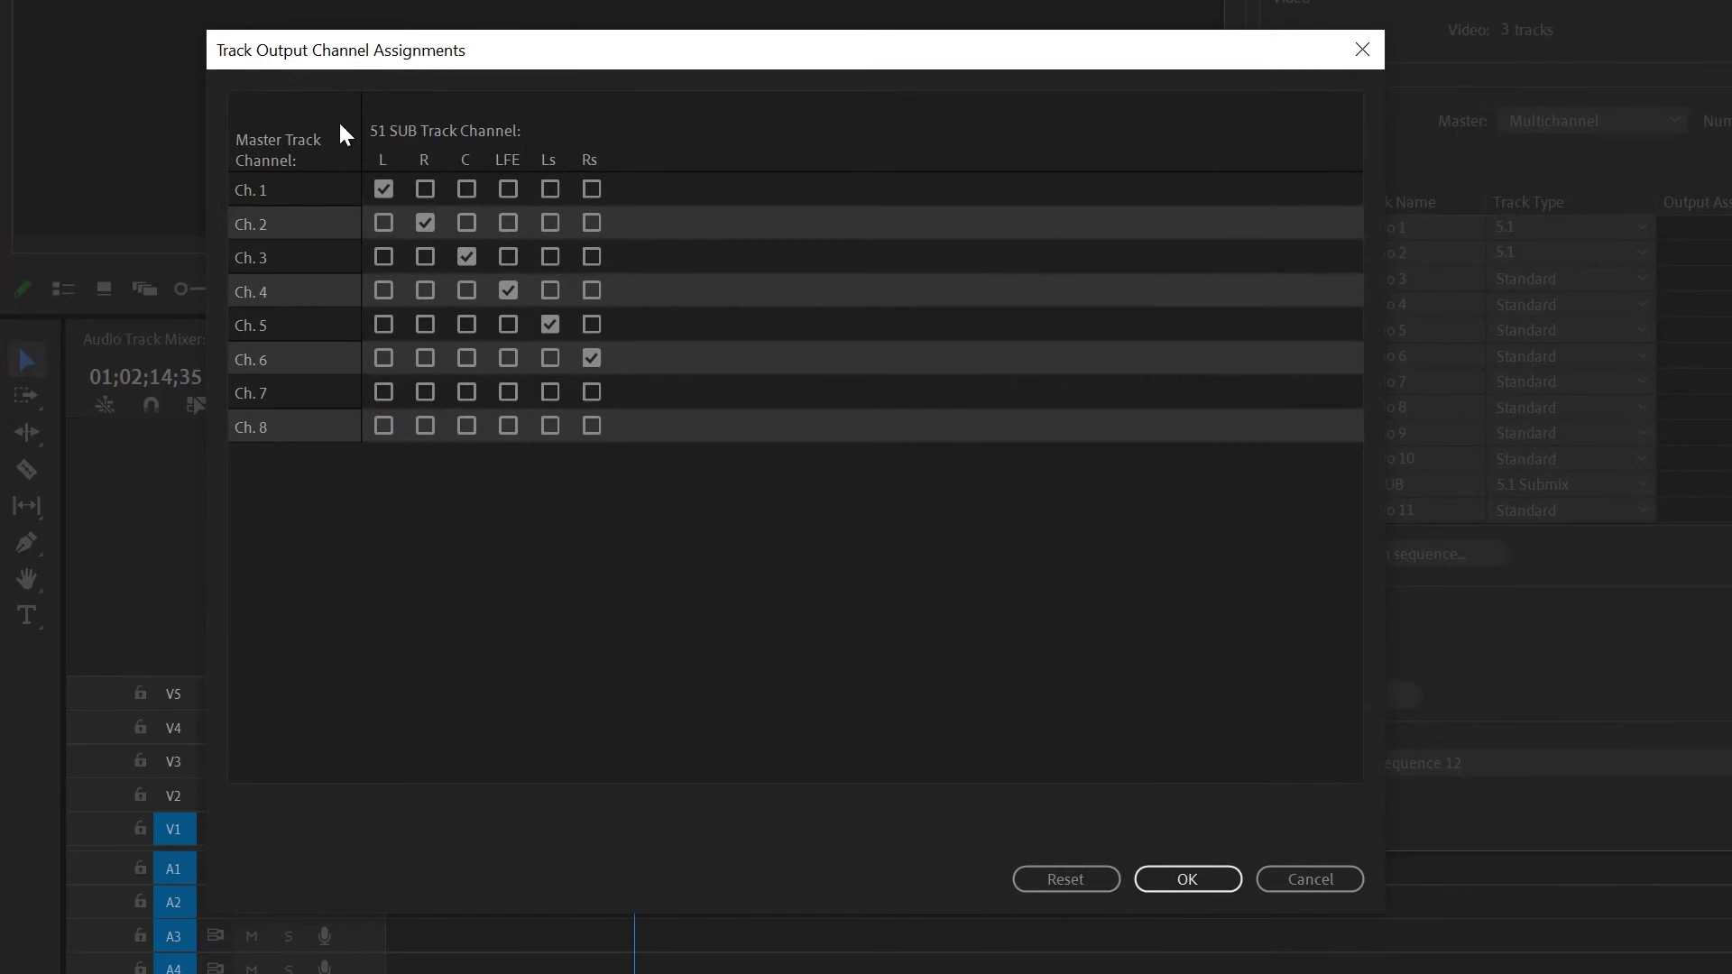
left_click(1187, 879)
Make the last track a Stereo Submix named ST SUB, routed only to channels 7-8
left_click(1544, 513)
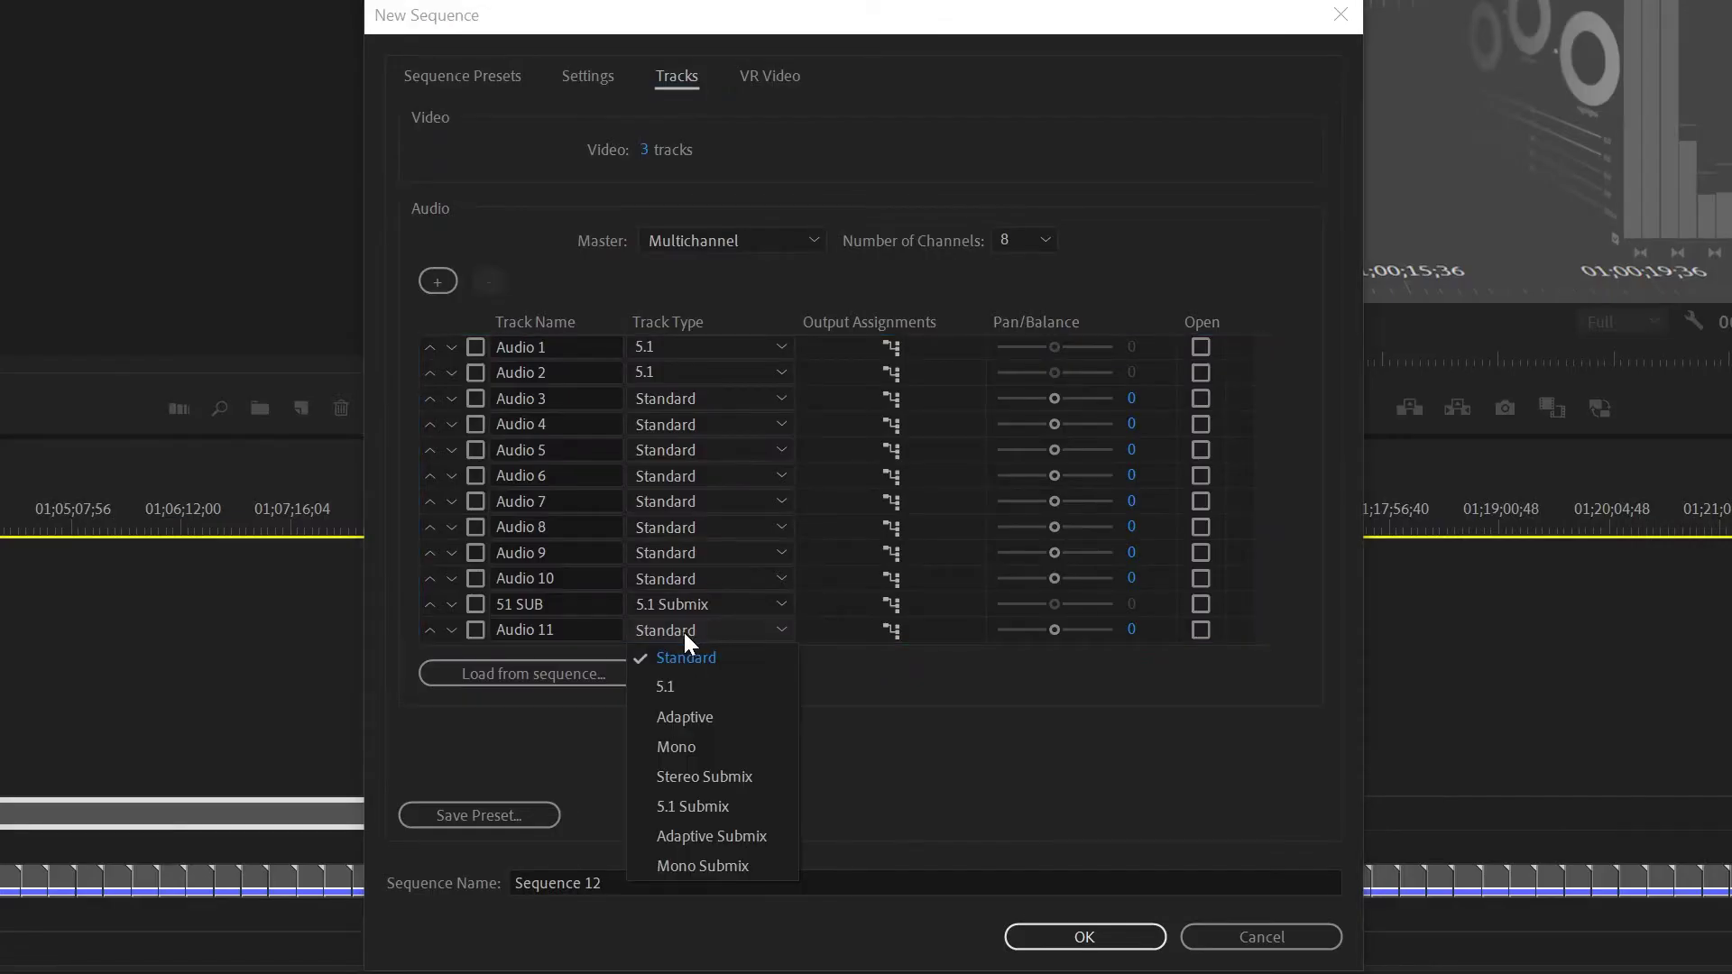
left_click(700, 784)
double_click(561, 629)
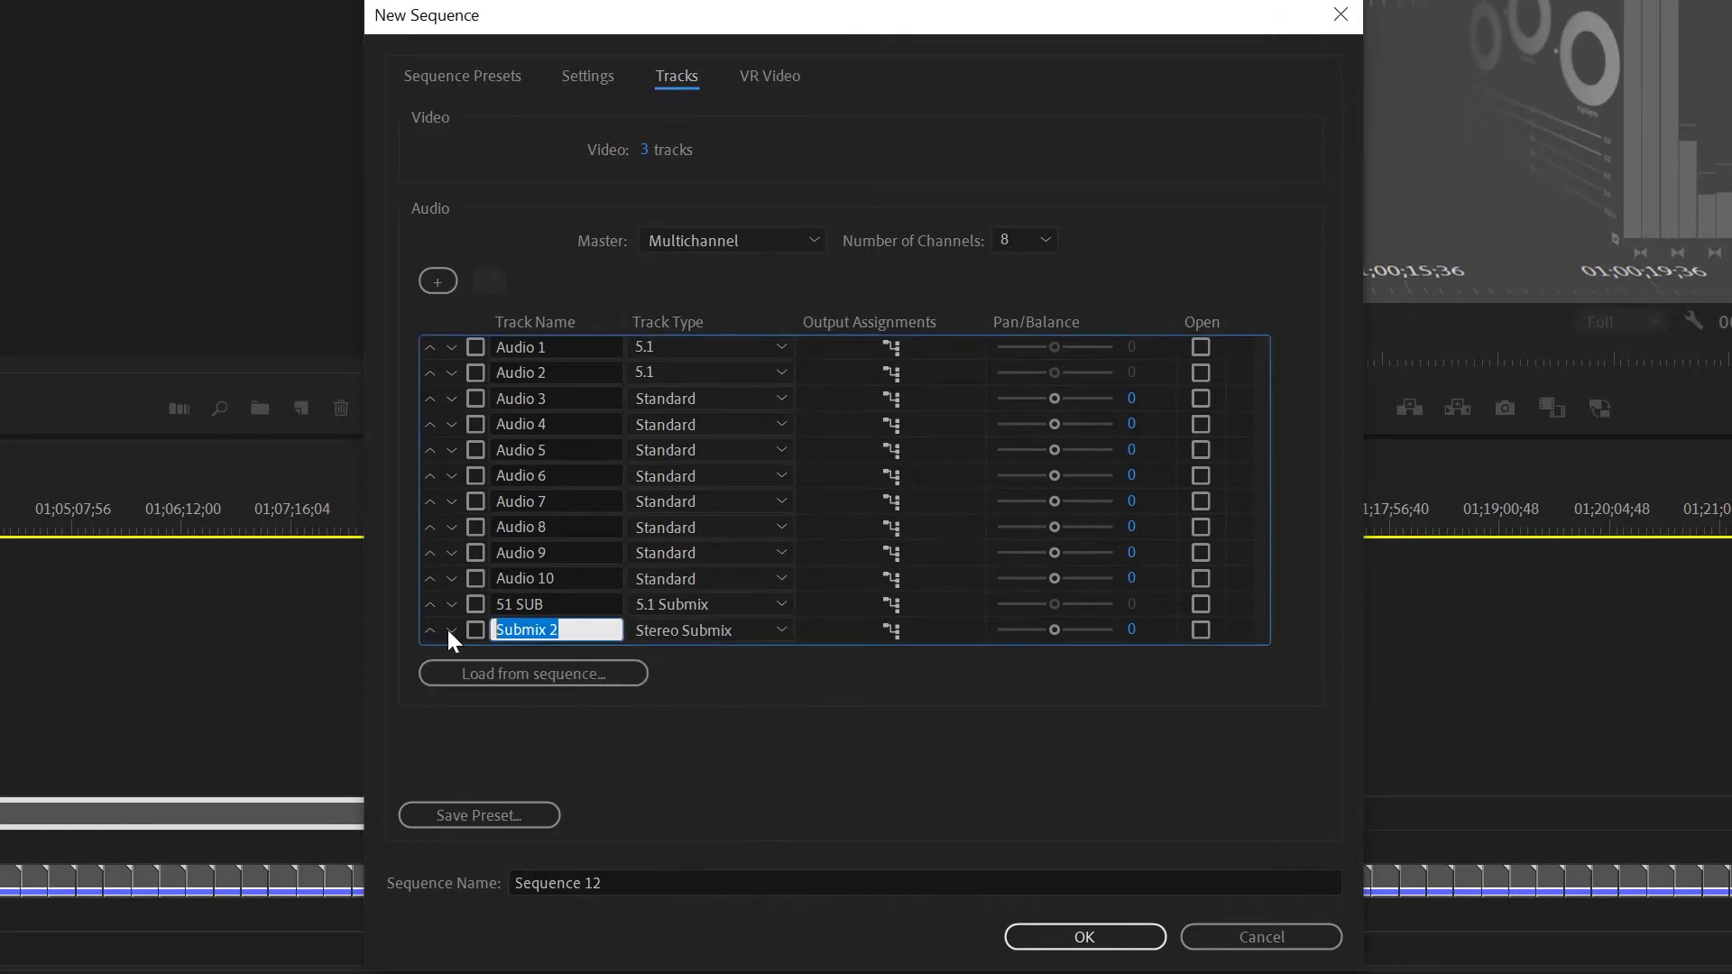
type("ST SUB")
left_click(891, 631)
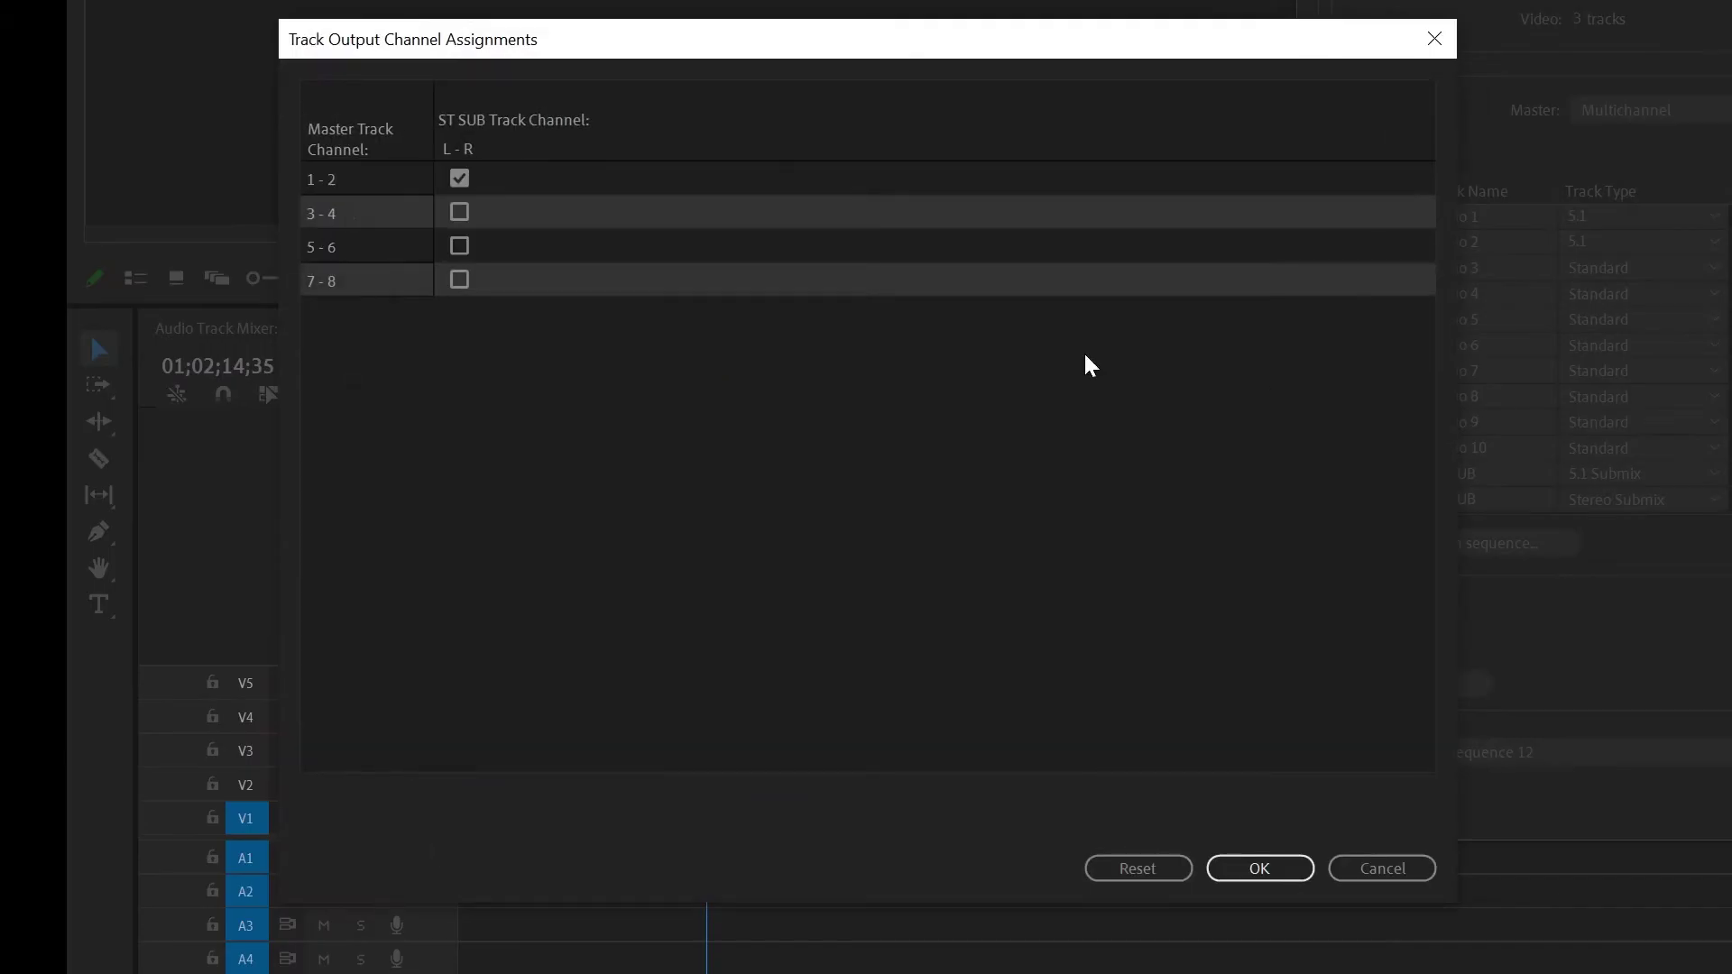
left_click(460, 281)
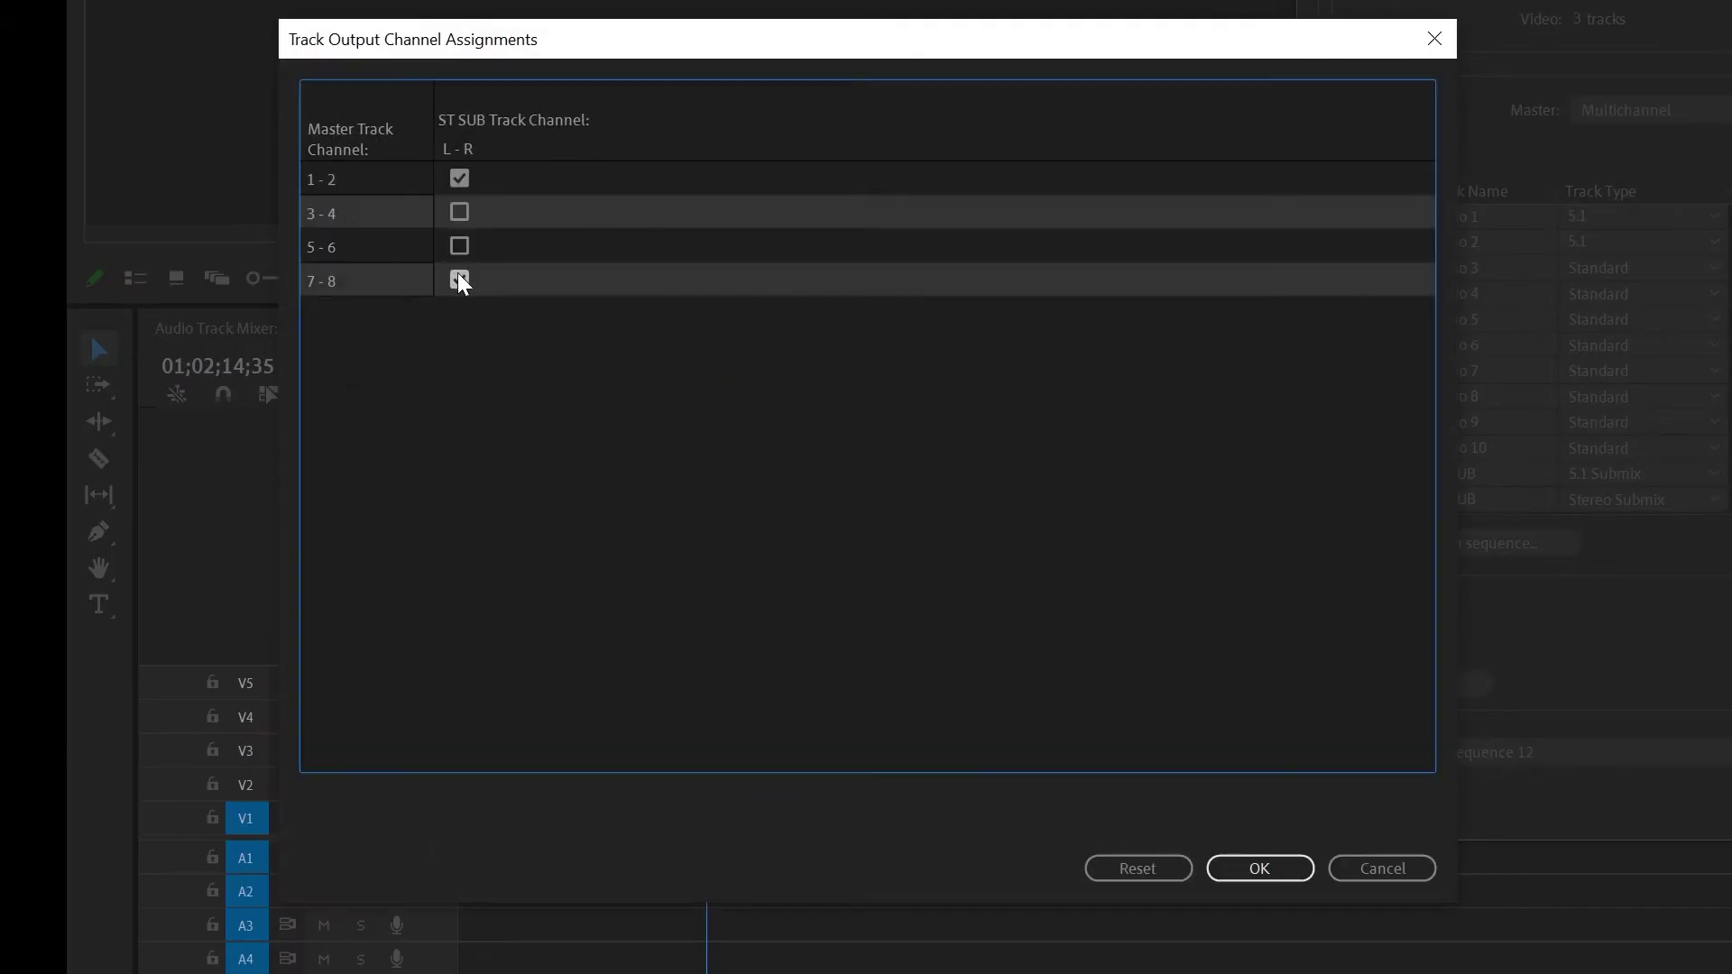
left_click(460, 180)
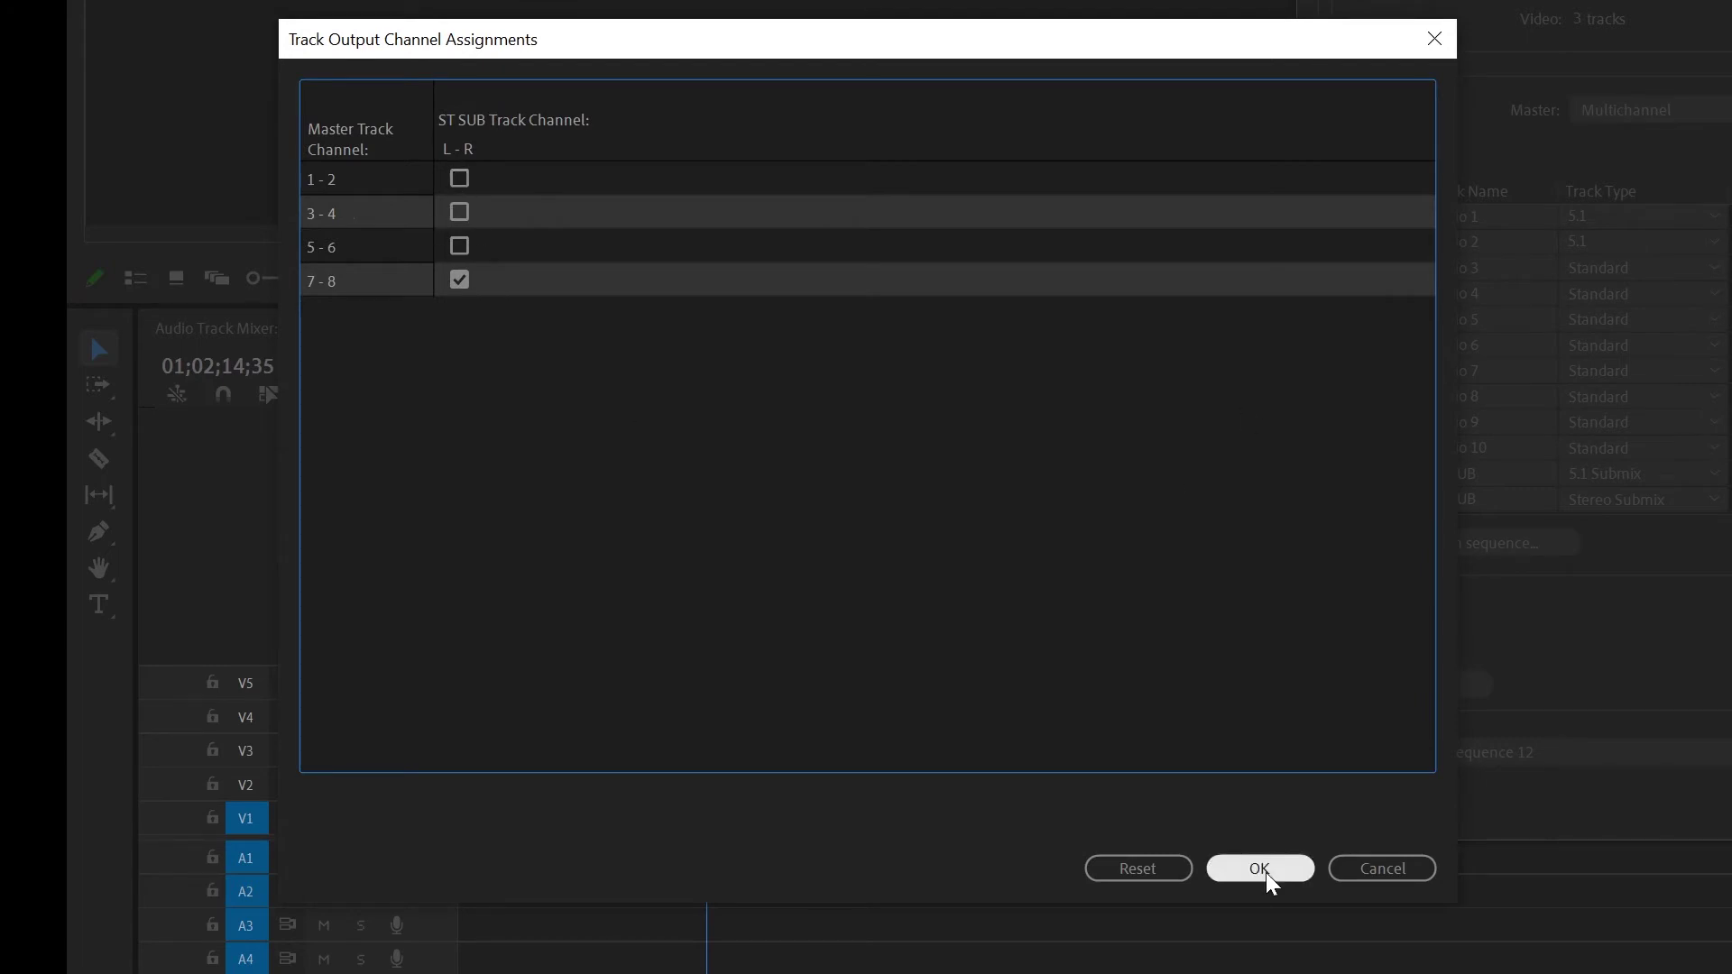
left_click(1261, 867)
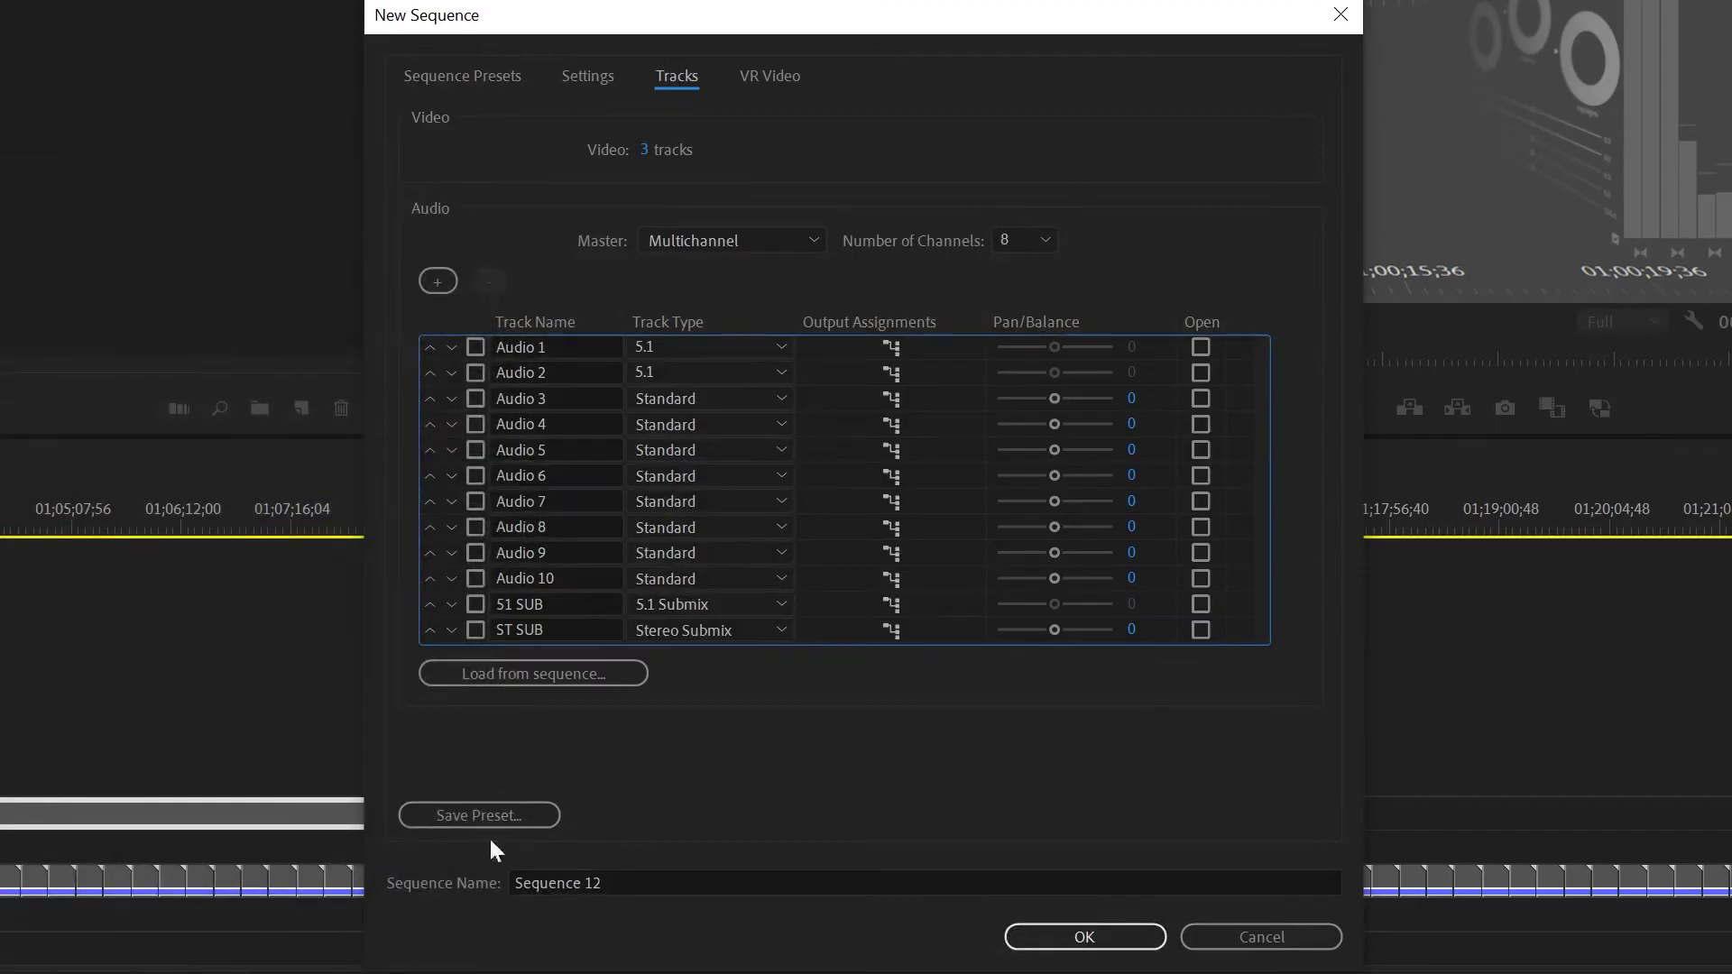
Save the current sequence settings as the preset '51 TUT PRESET'
left_click(511, 820)
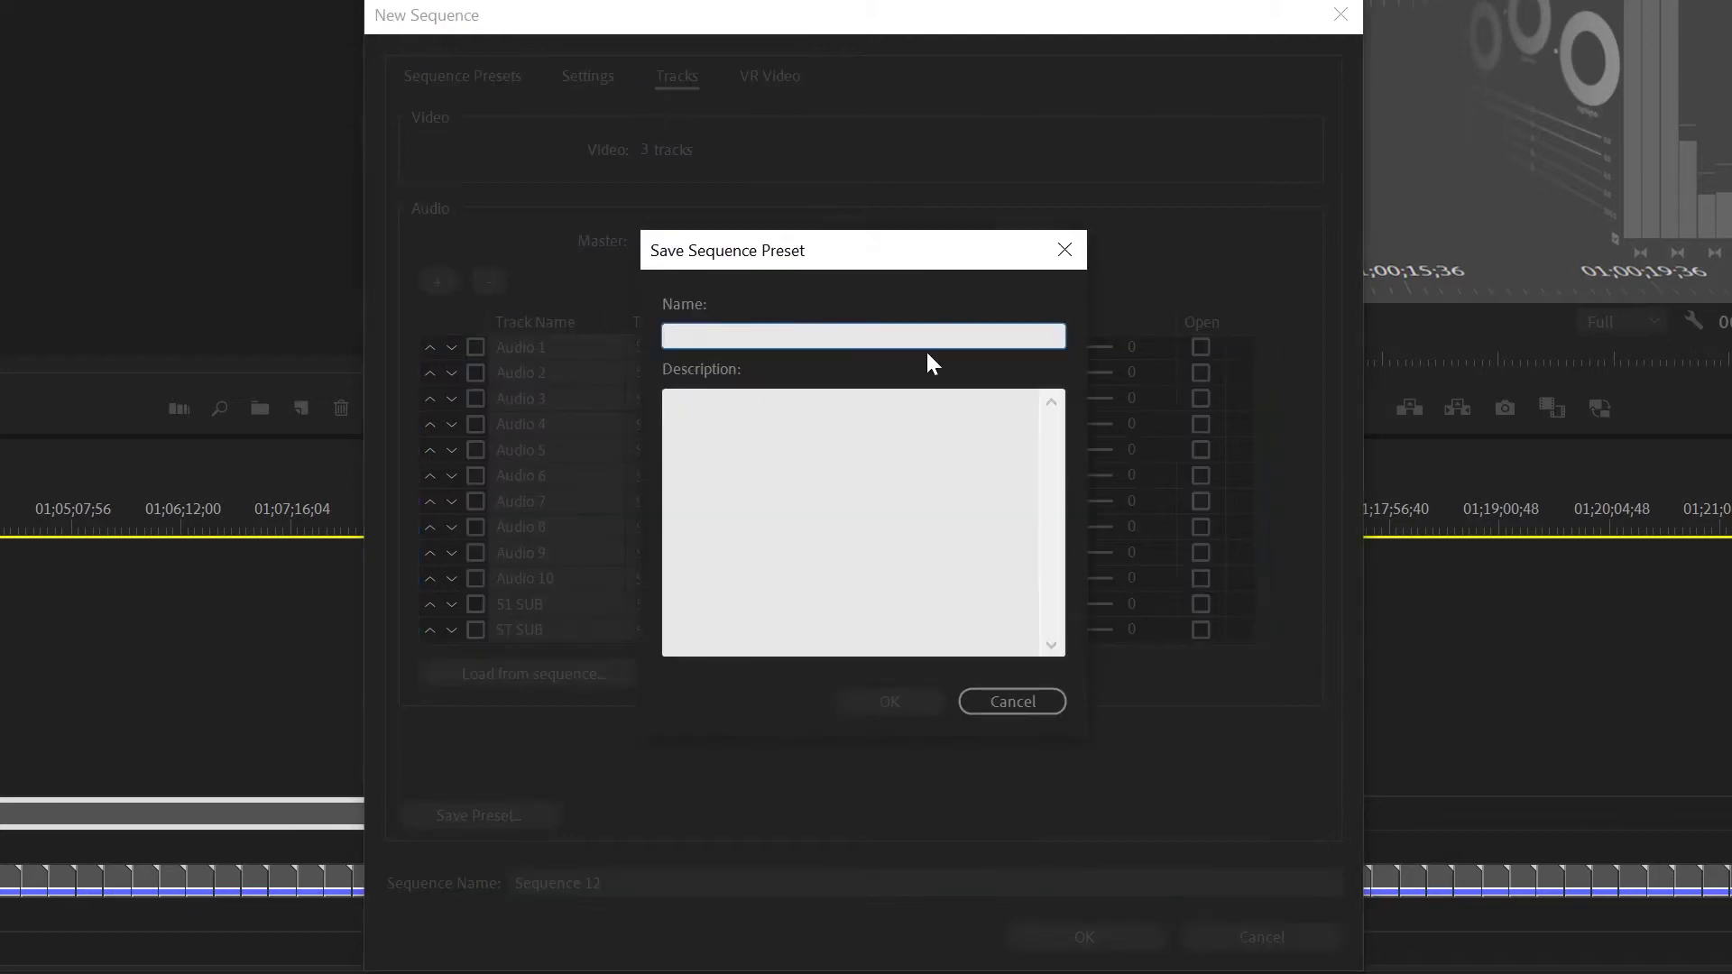
type("51 TUT ")
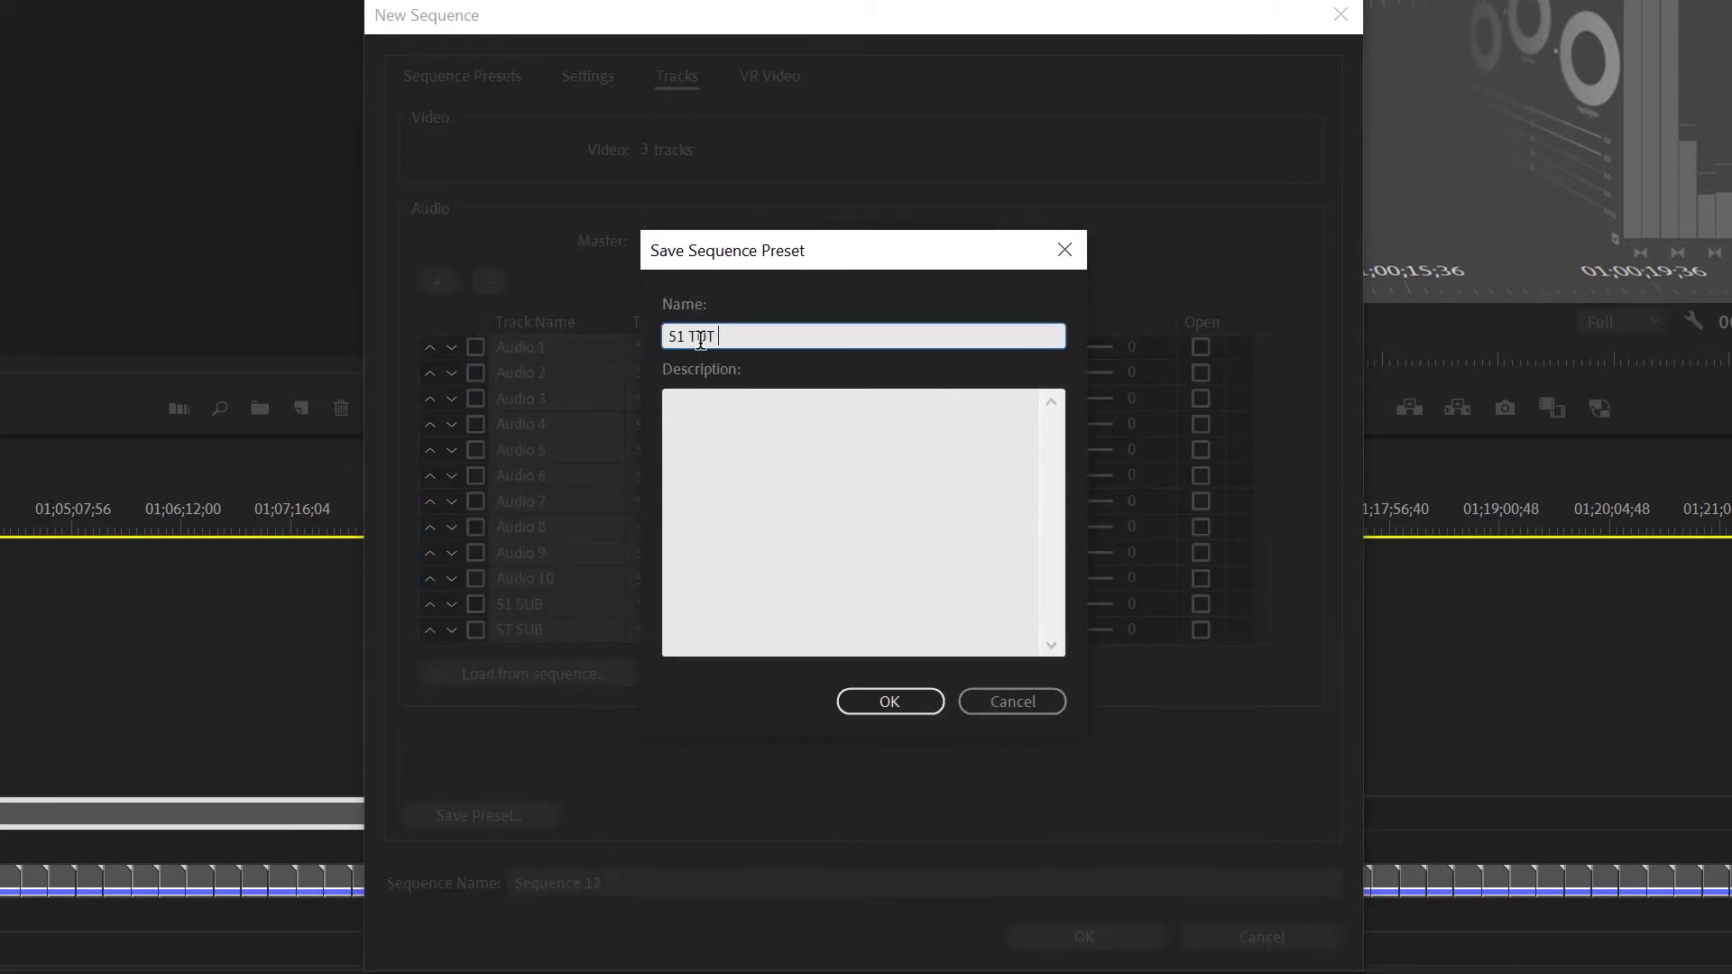
type("PRESET")
left_click(891, 701)
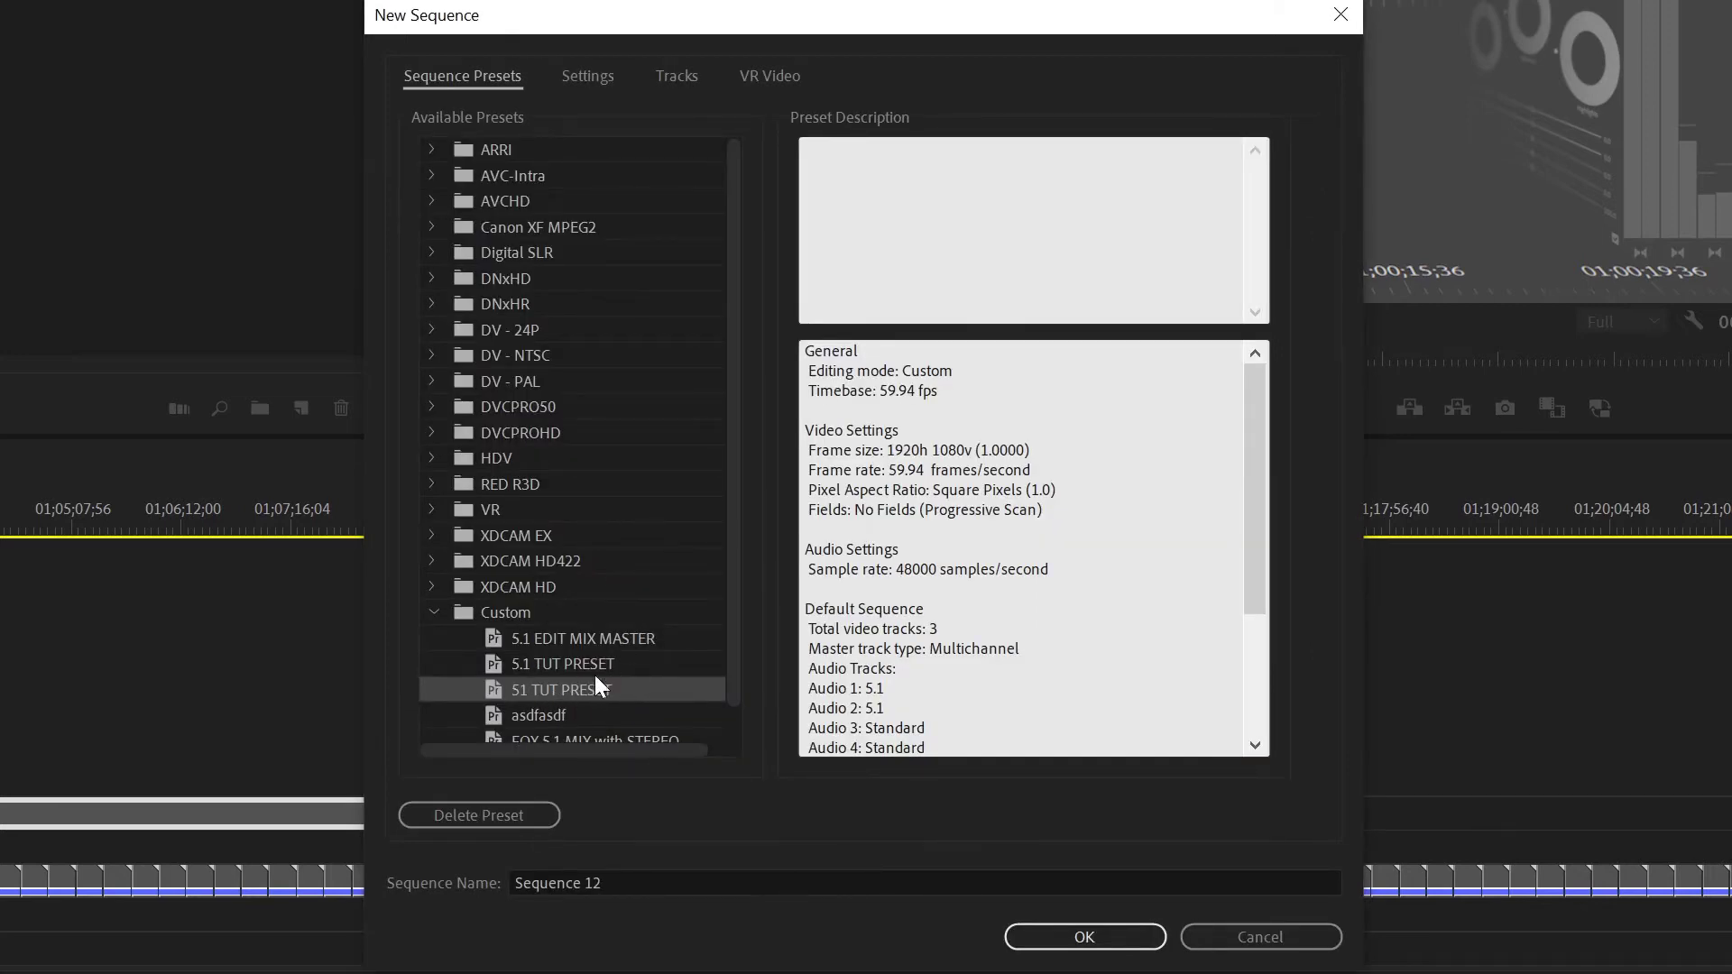
Name the sequence '51 TUT' and create it
left_click_drag(1264, 485, 1264, 604)
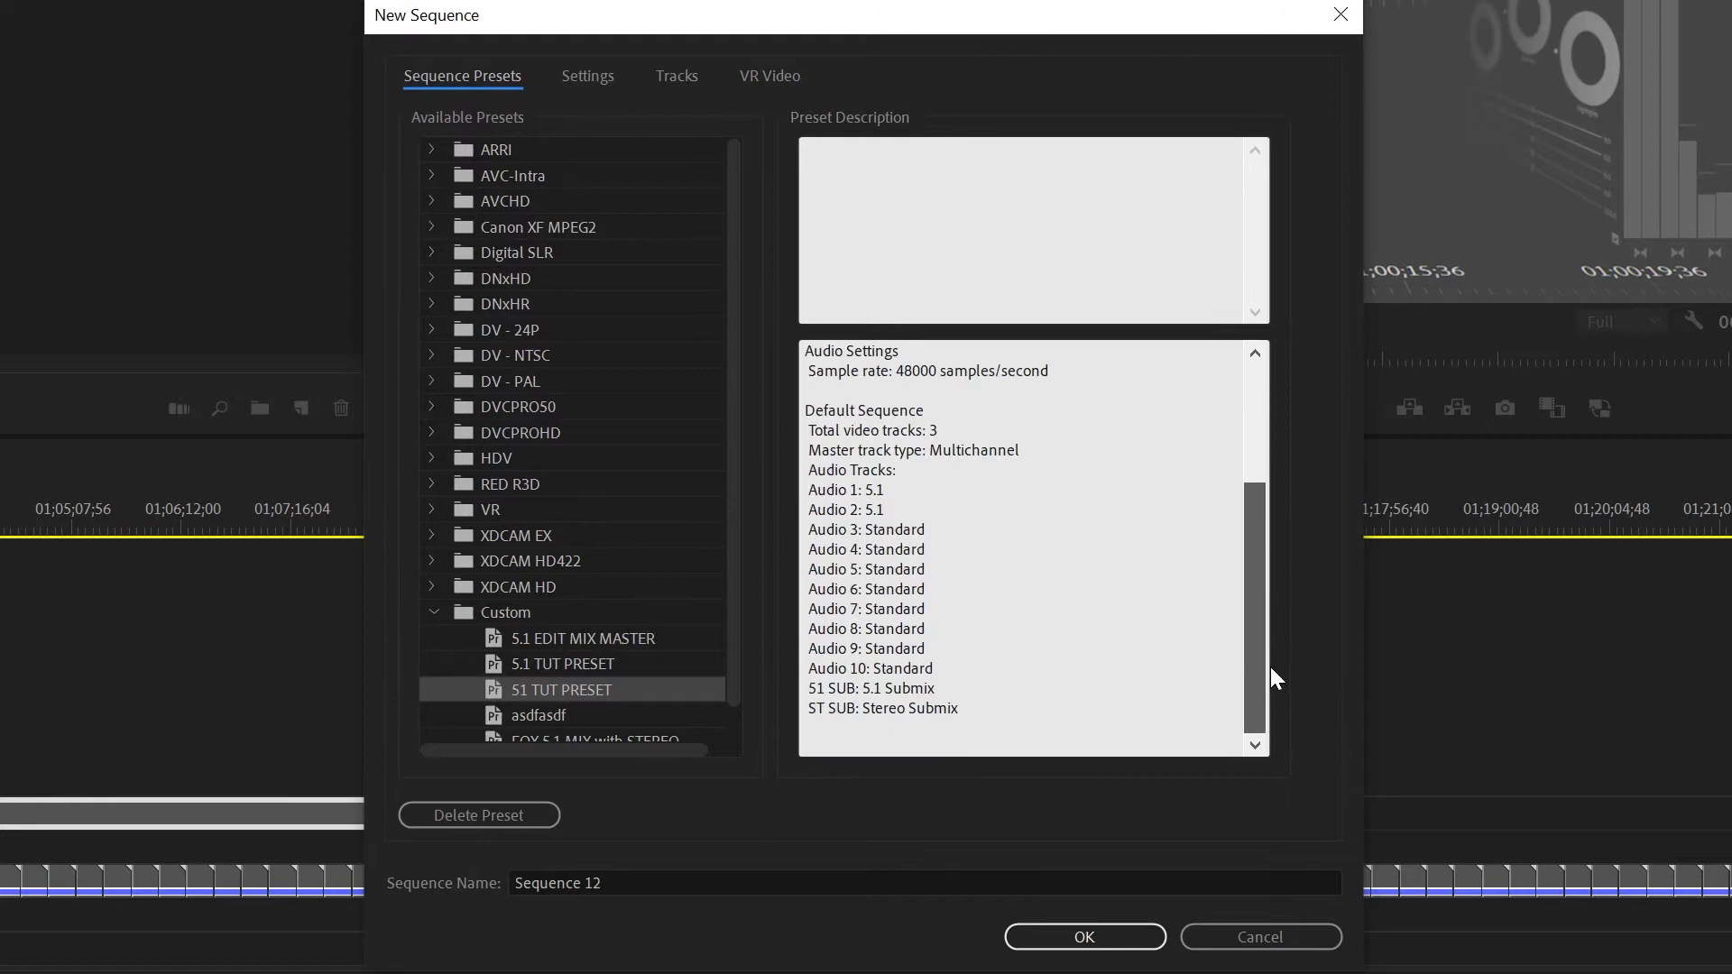
left_click(623, 882)
key("ctrl+a")
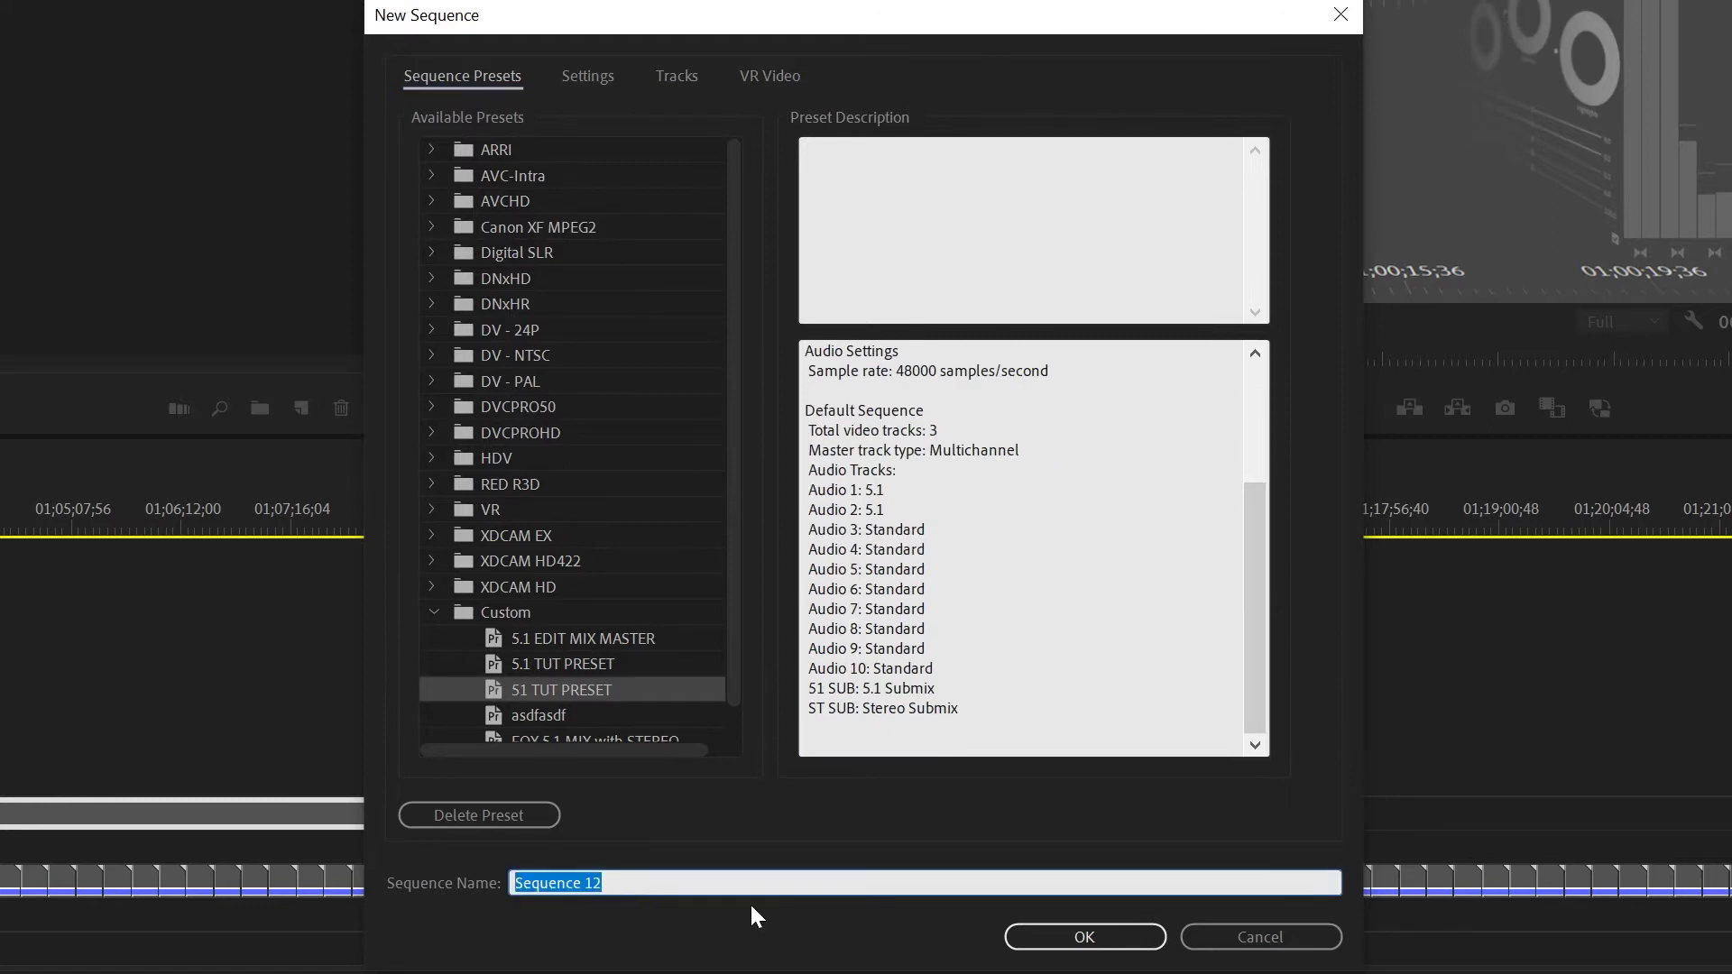
type("51")
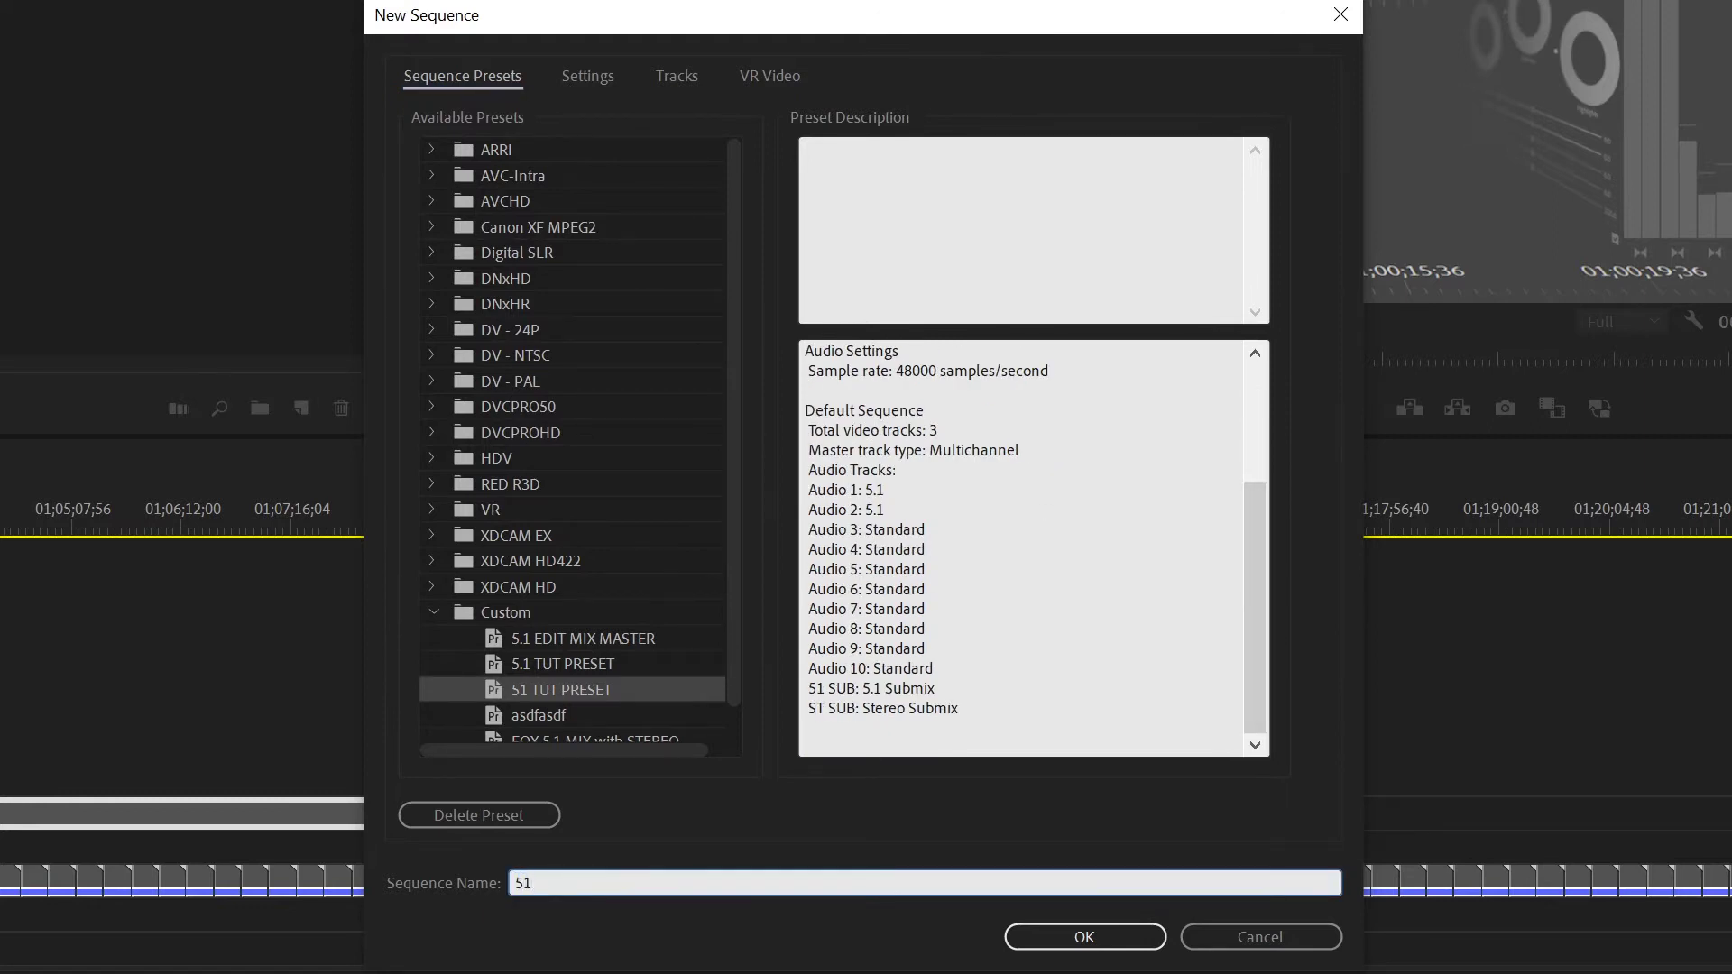
type(" TUT")
left_click(1087, 936)
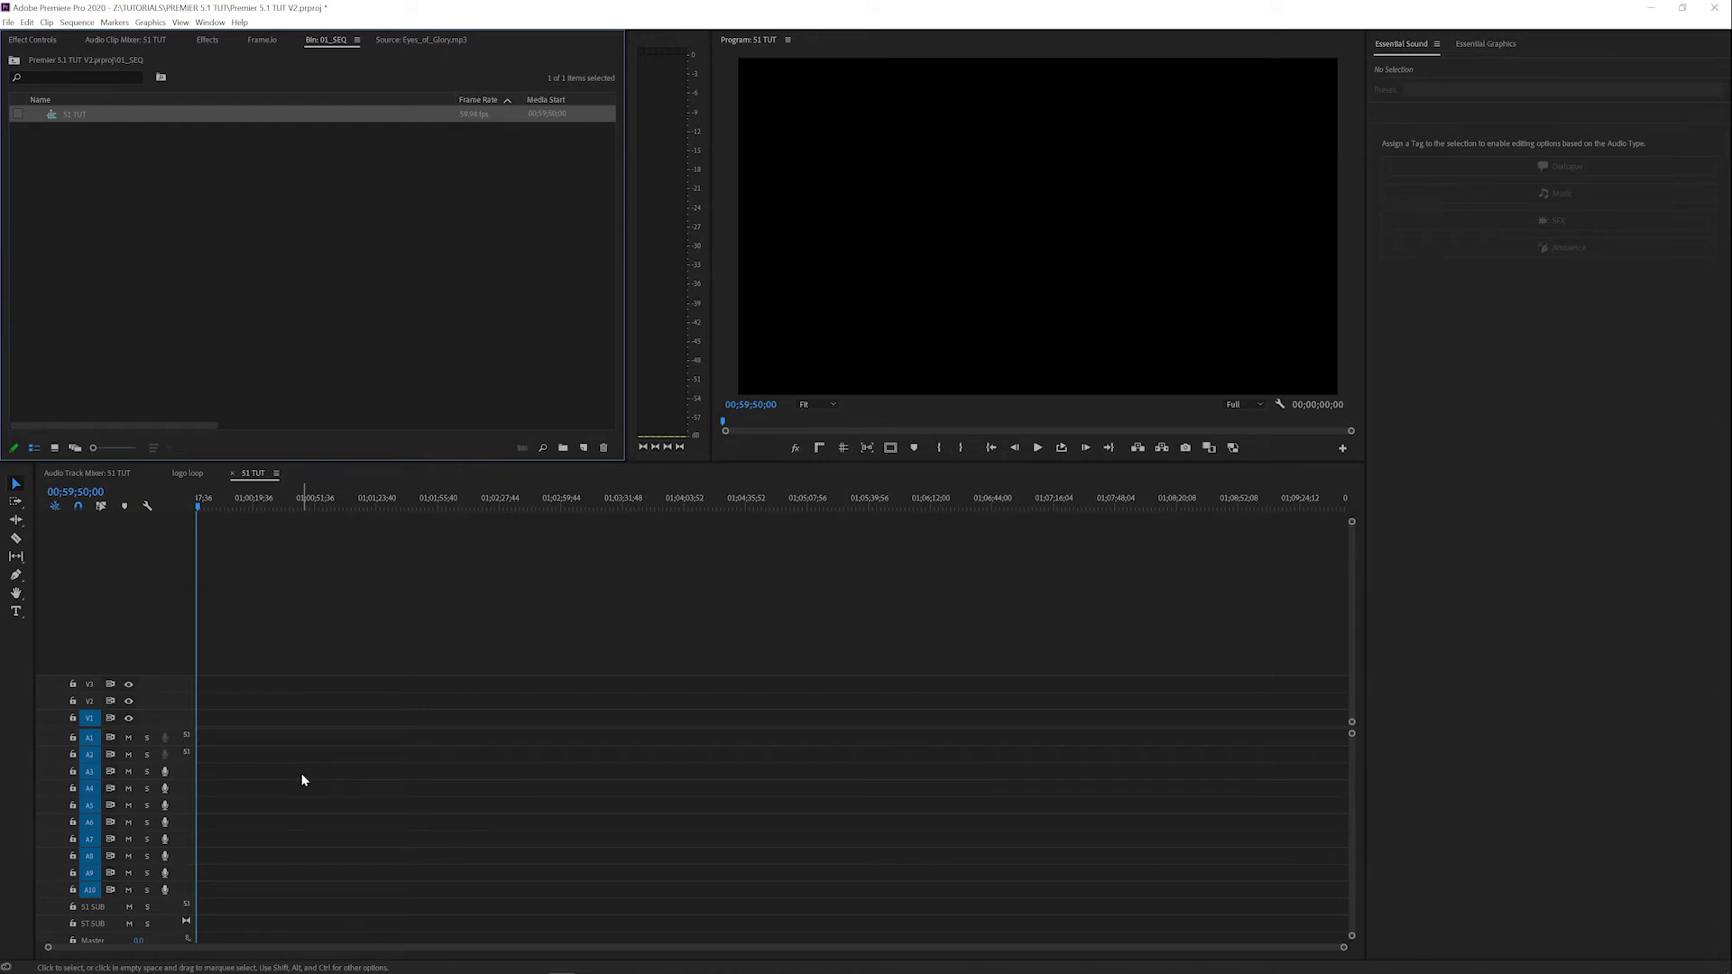
Place Summer.mp3 from 04_MUSIC onto a lower audio track of 51 TUT and play it back
left_click(14, 62)
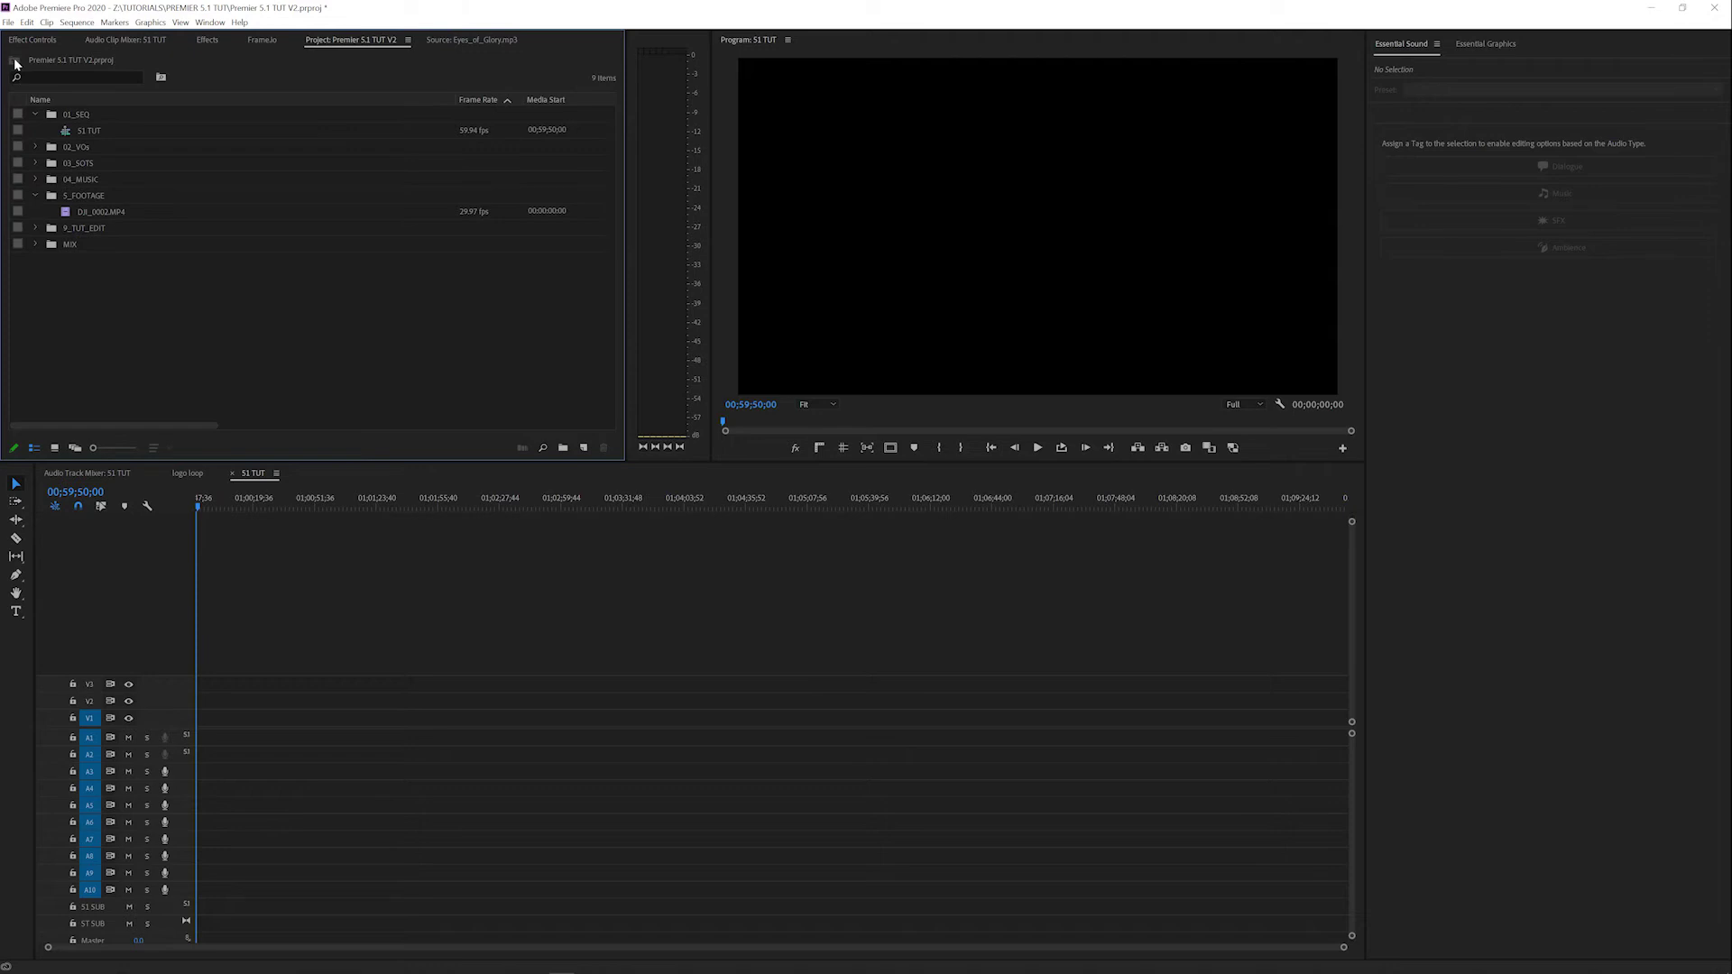
left_click(35, 179)
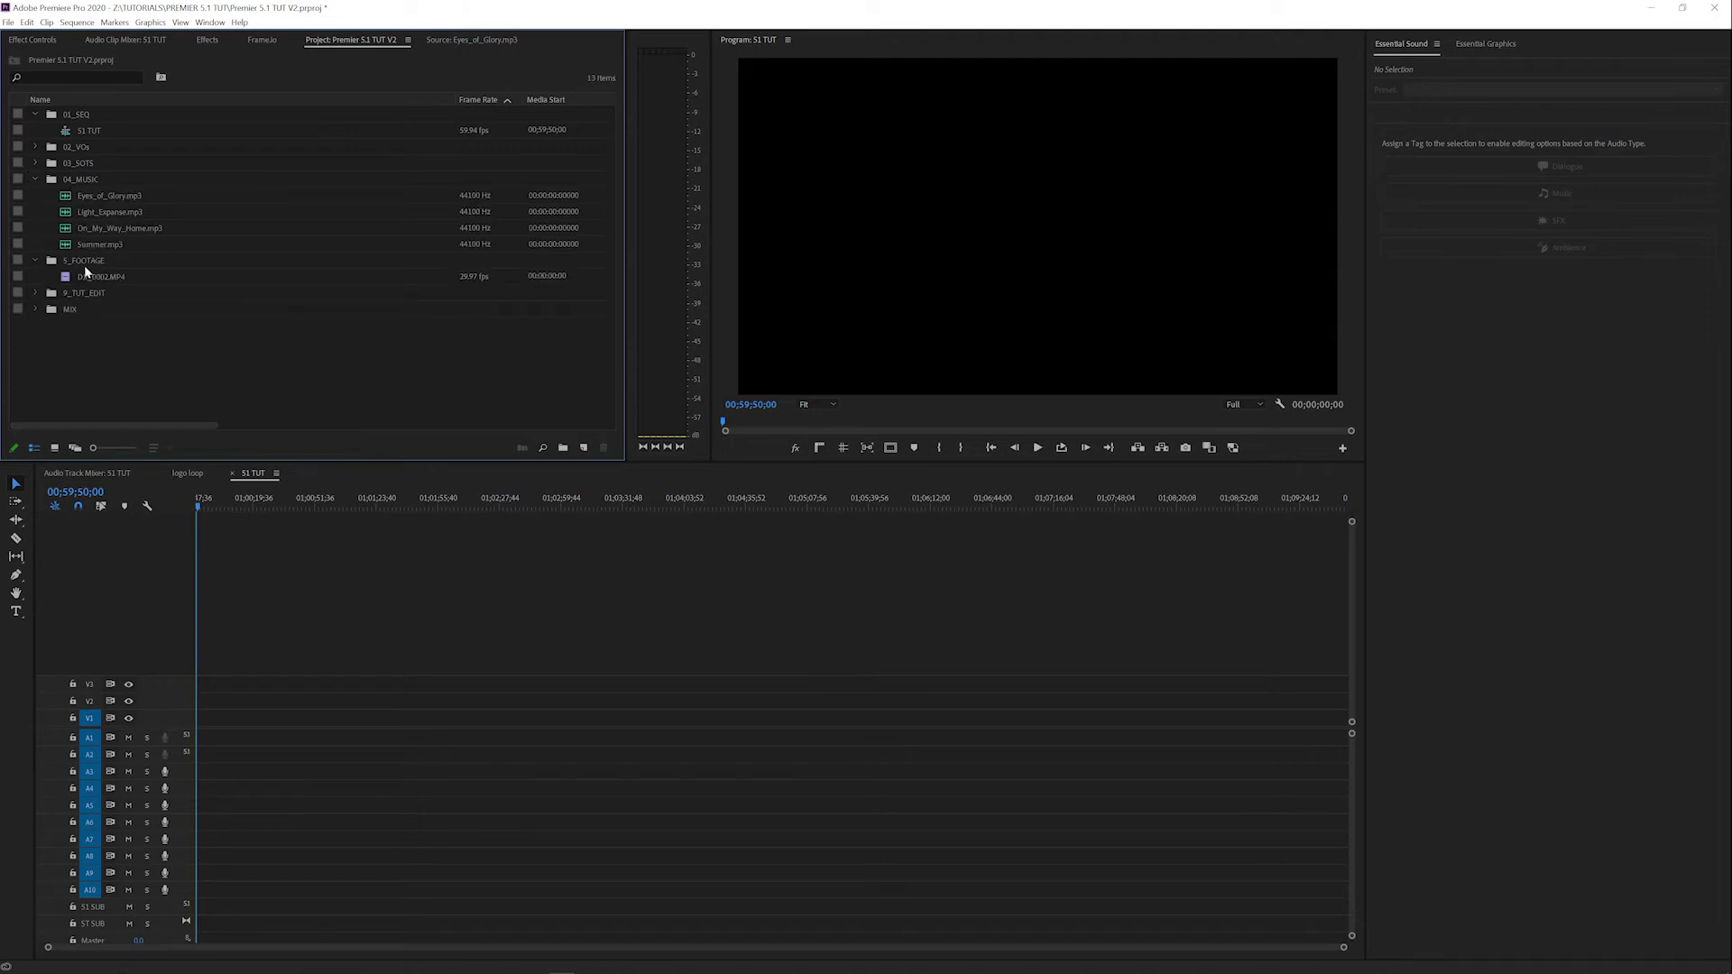
left_click_drag(89, 245, 262, 789)
key("space")
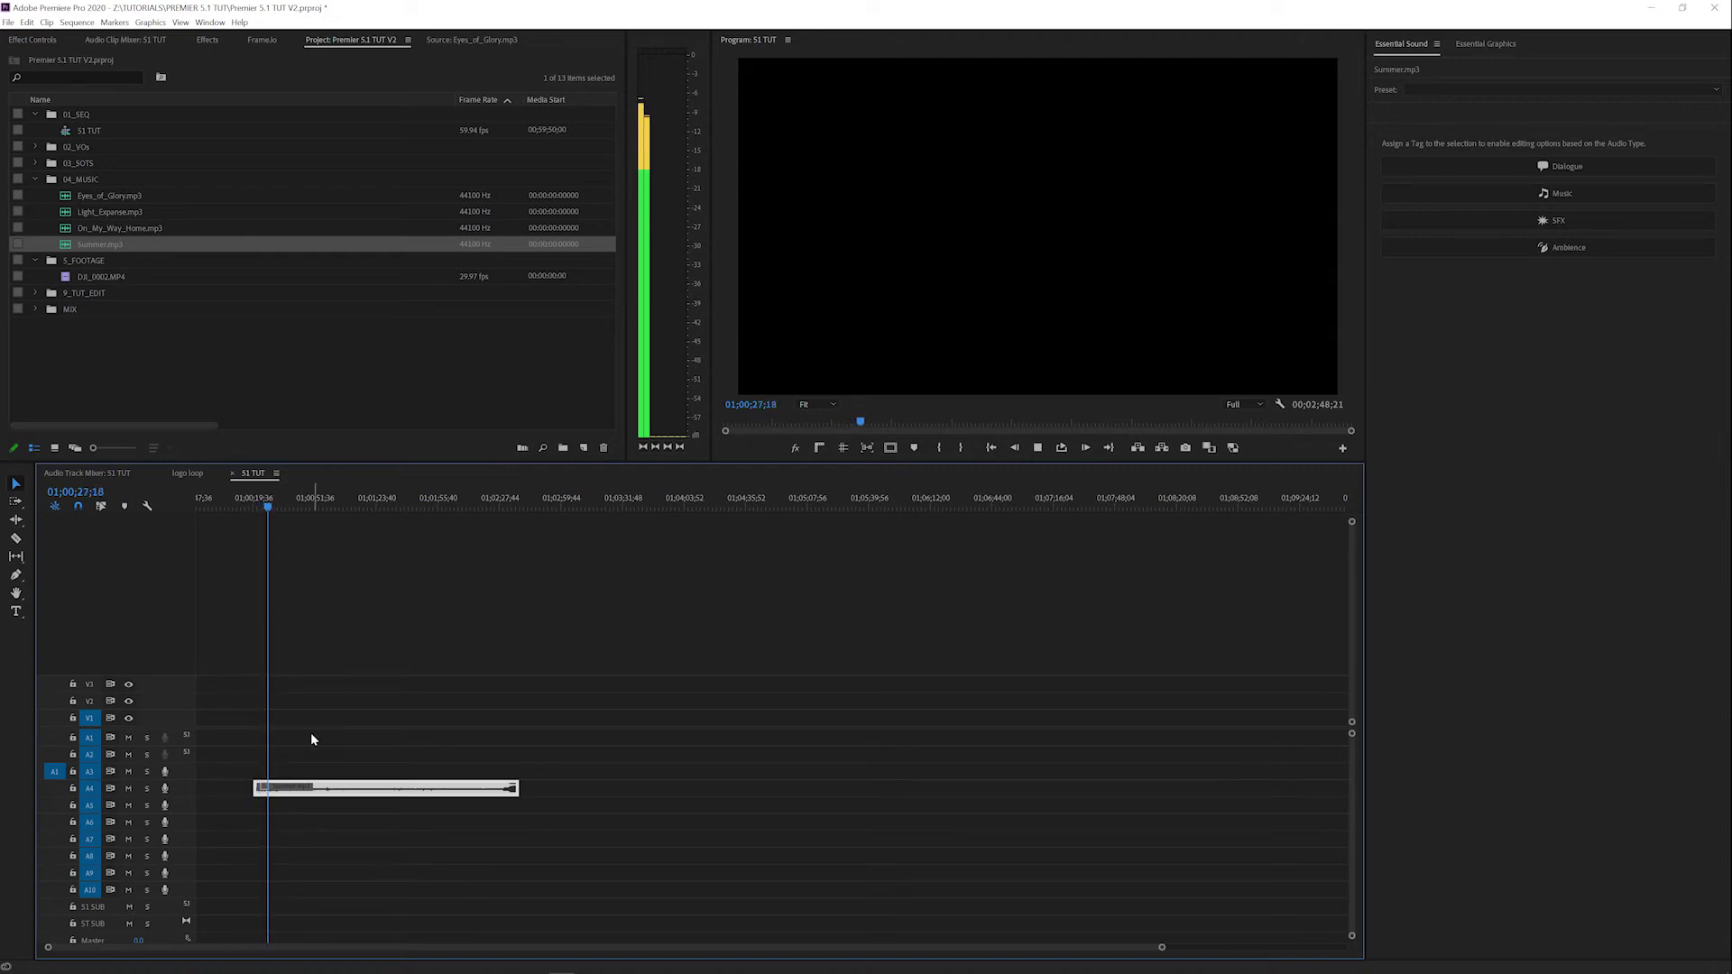
key("space")
left_click_drag(310, 788, 345, 819)
key("space")
key("space")
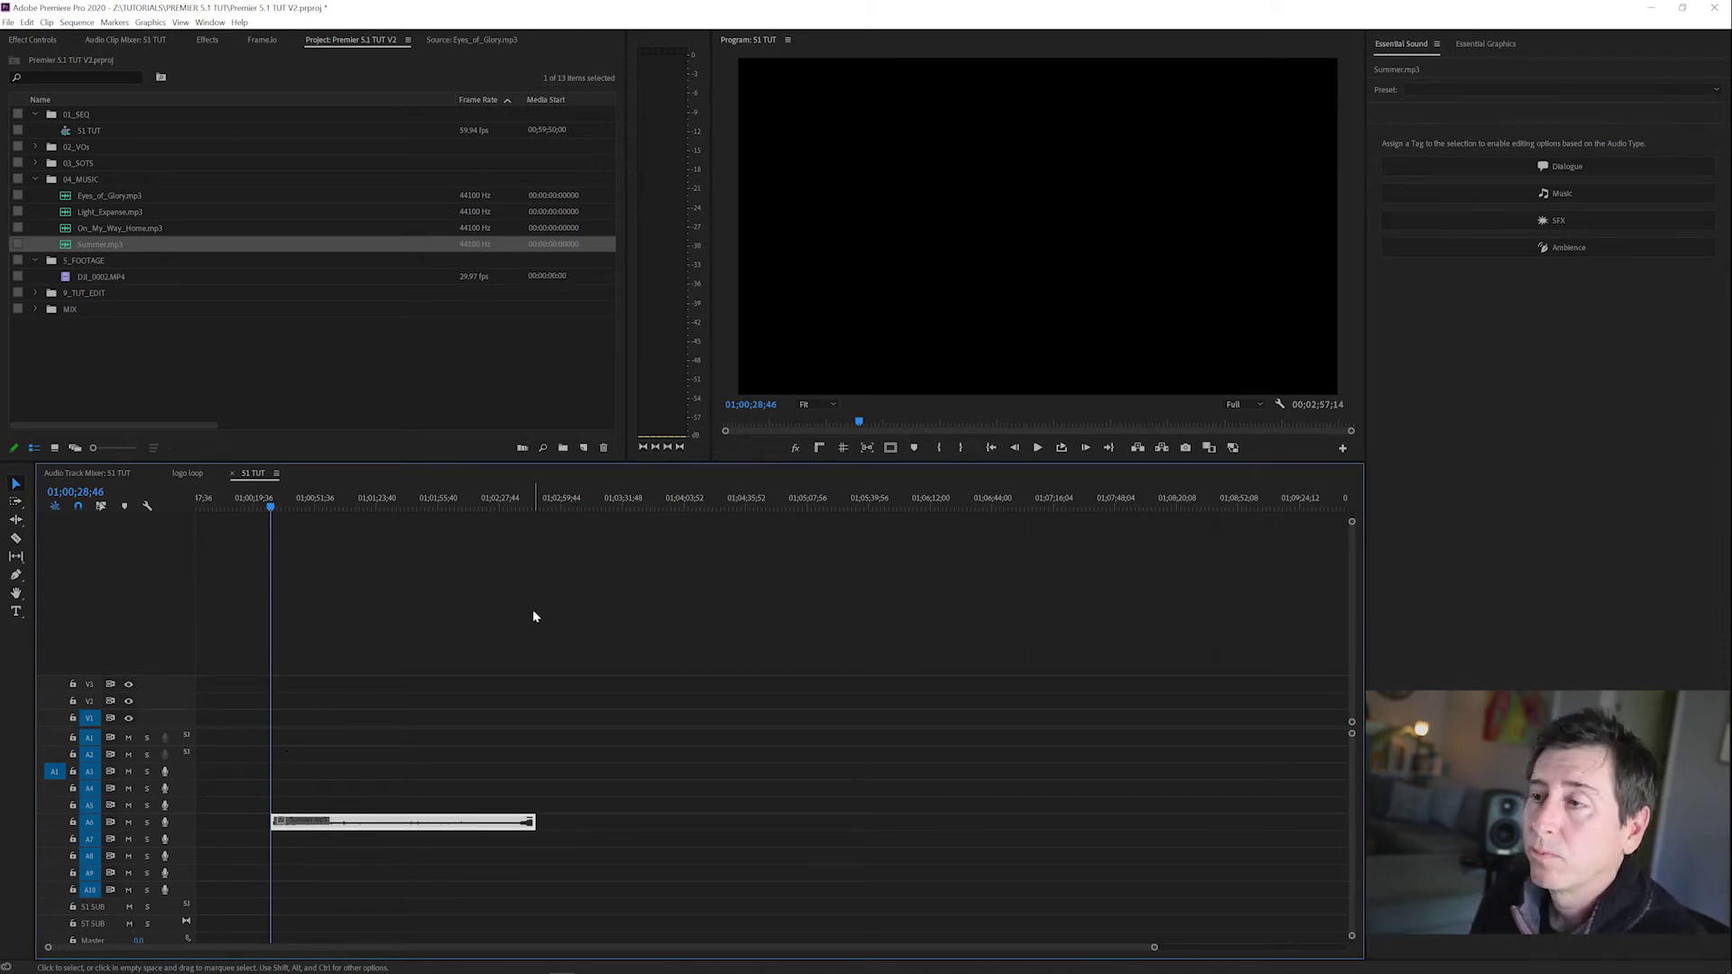
right_click(94, 133)
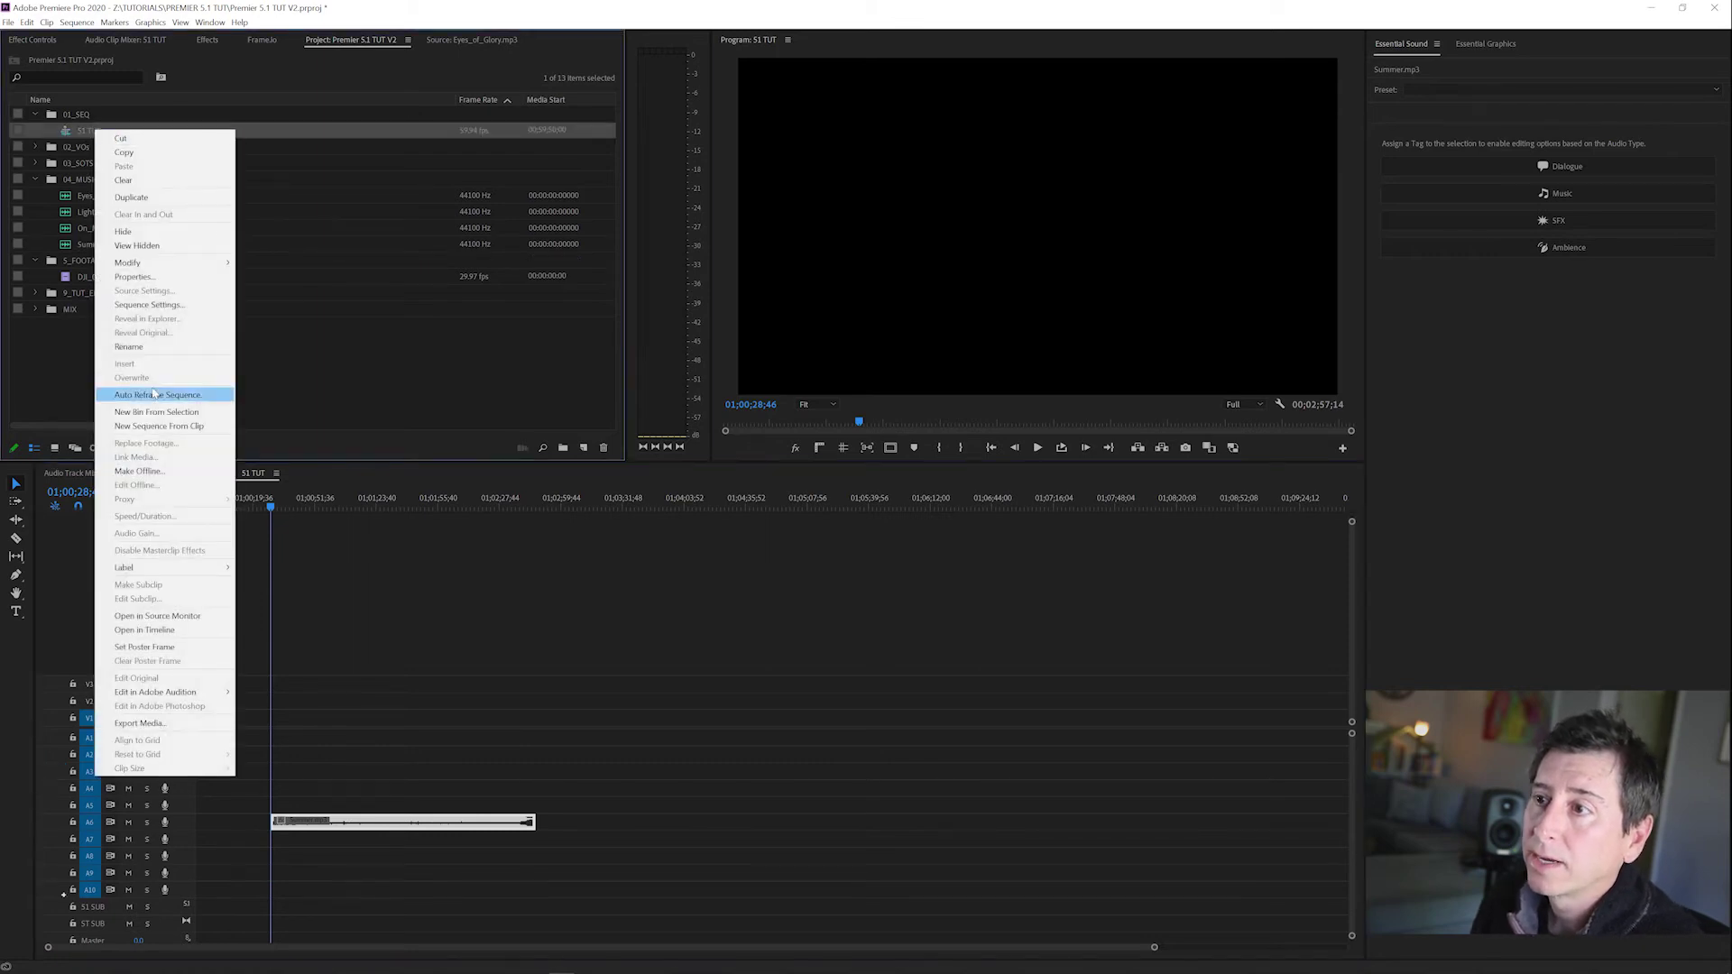
left_click(149, 304)
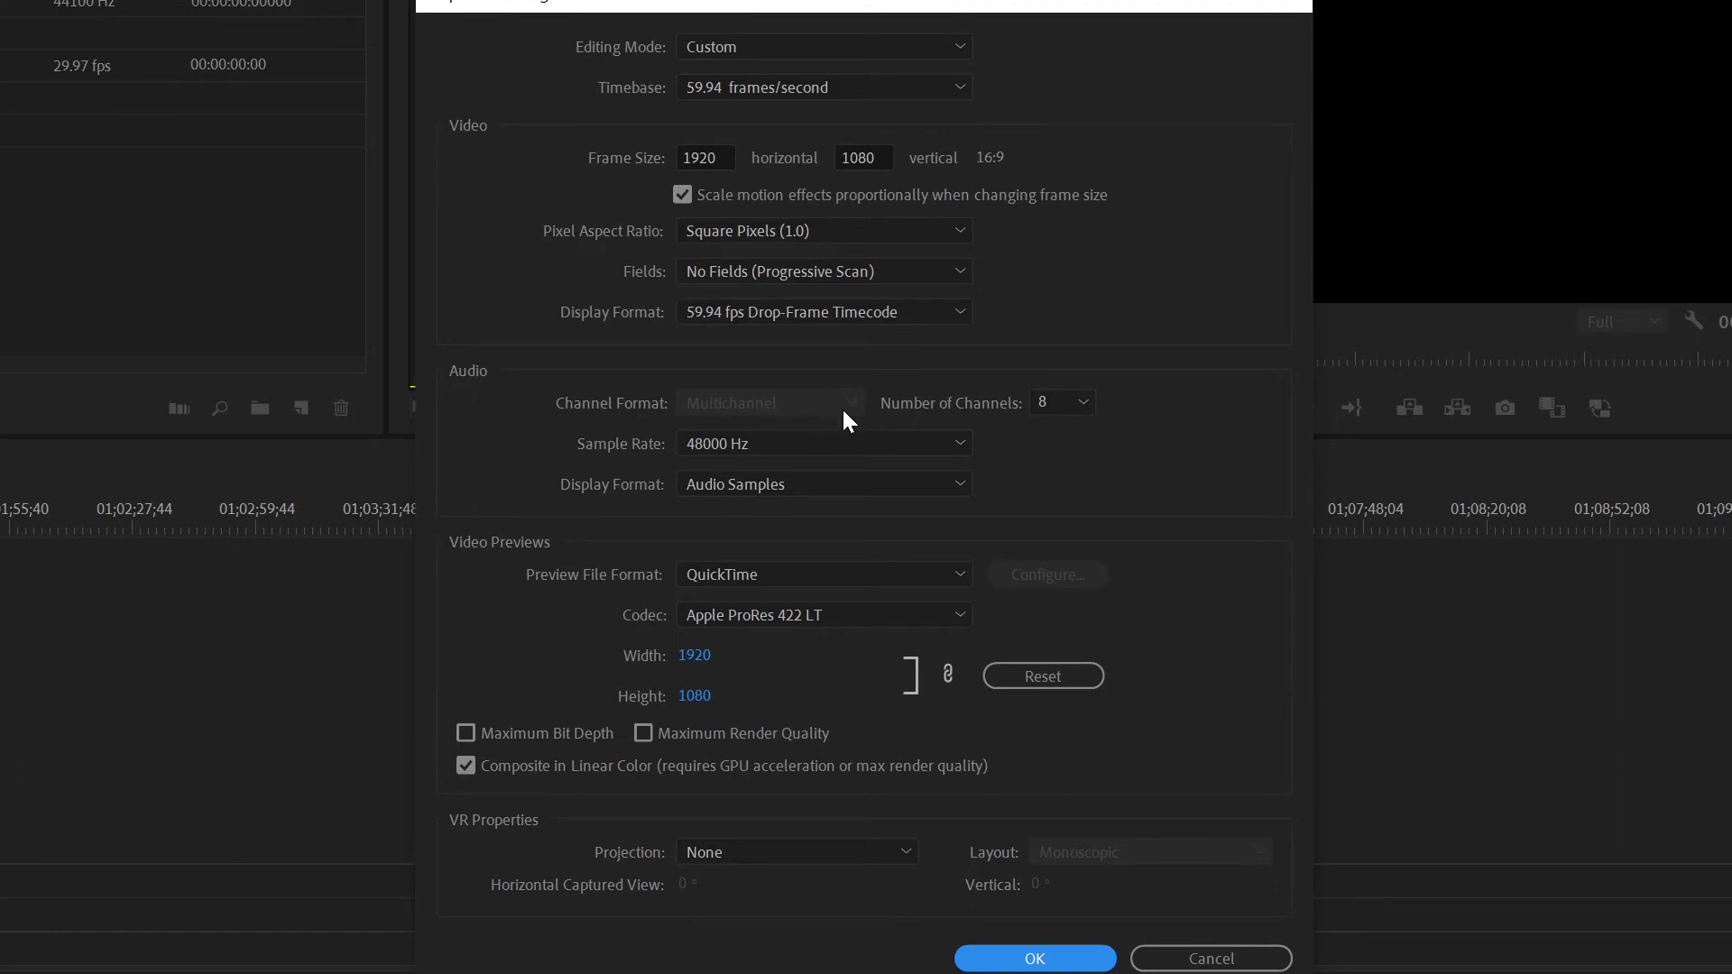
left_click(1078, 405)
left_click(1204, 397)
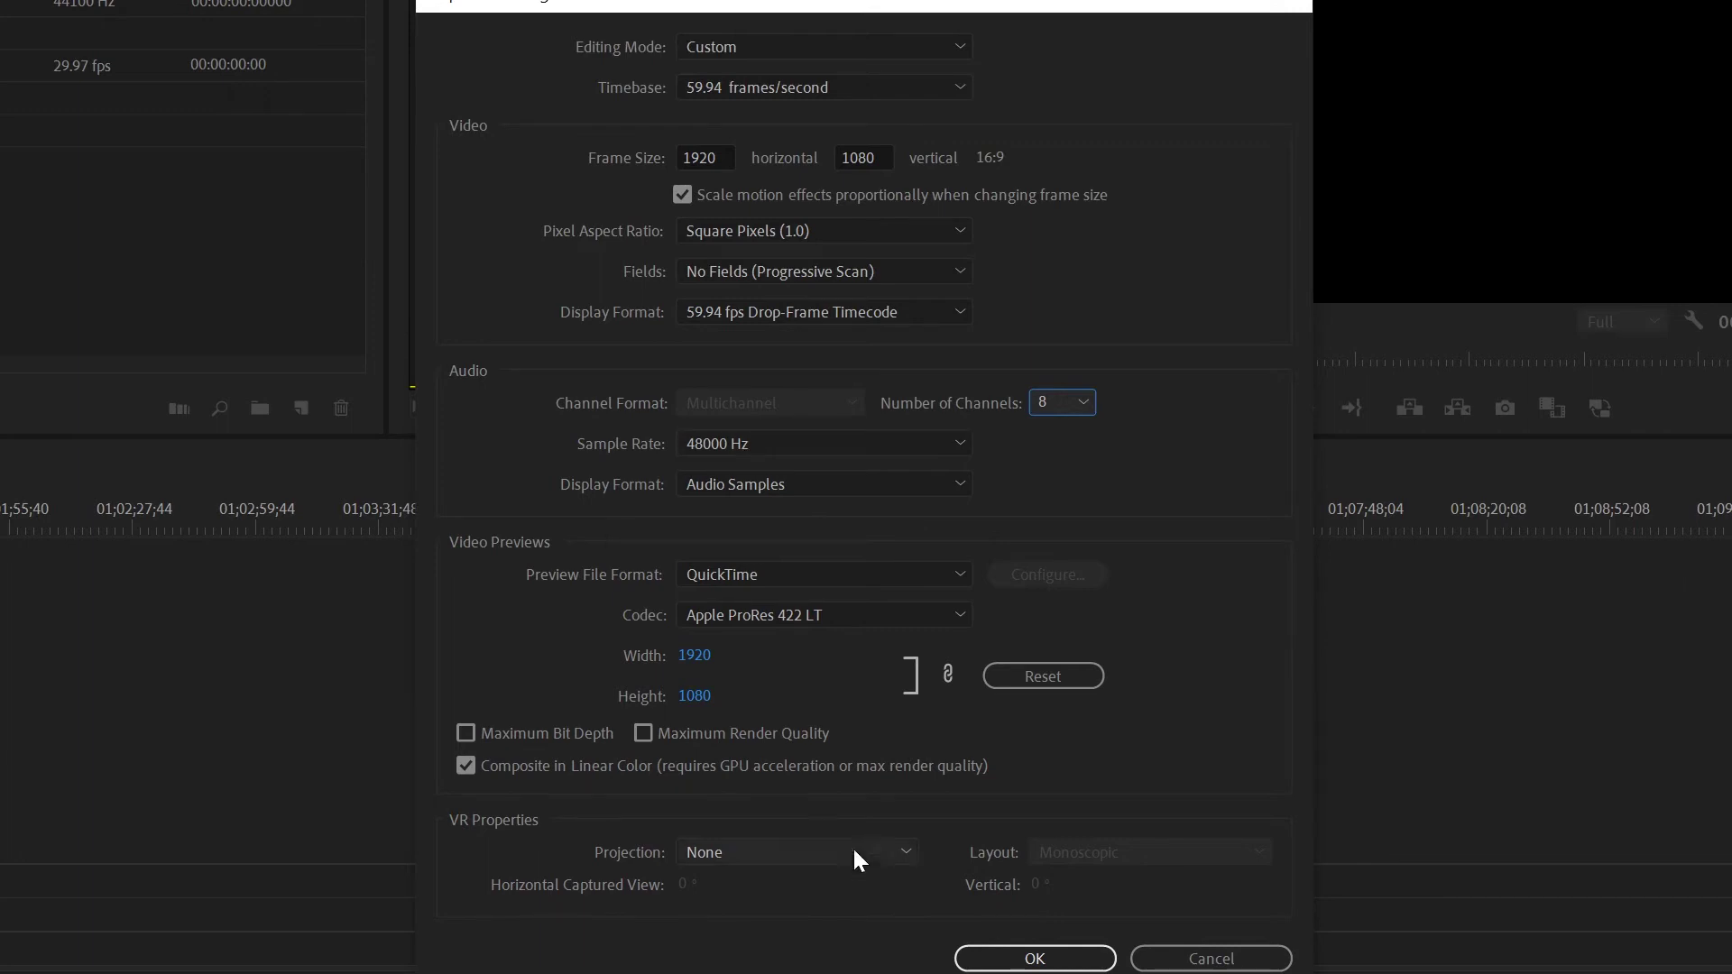
left_click(1213, 958)
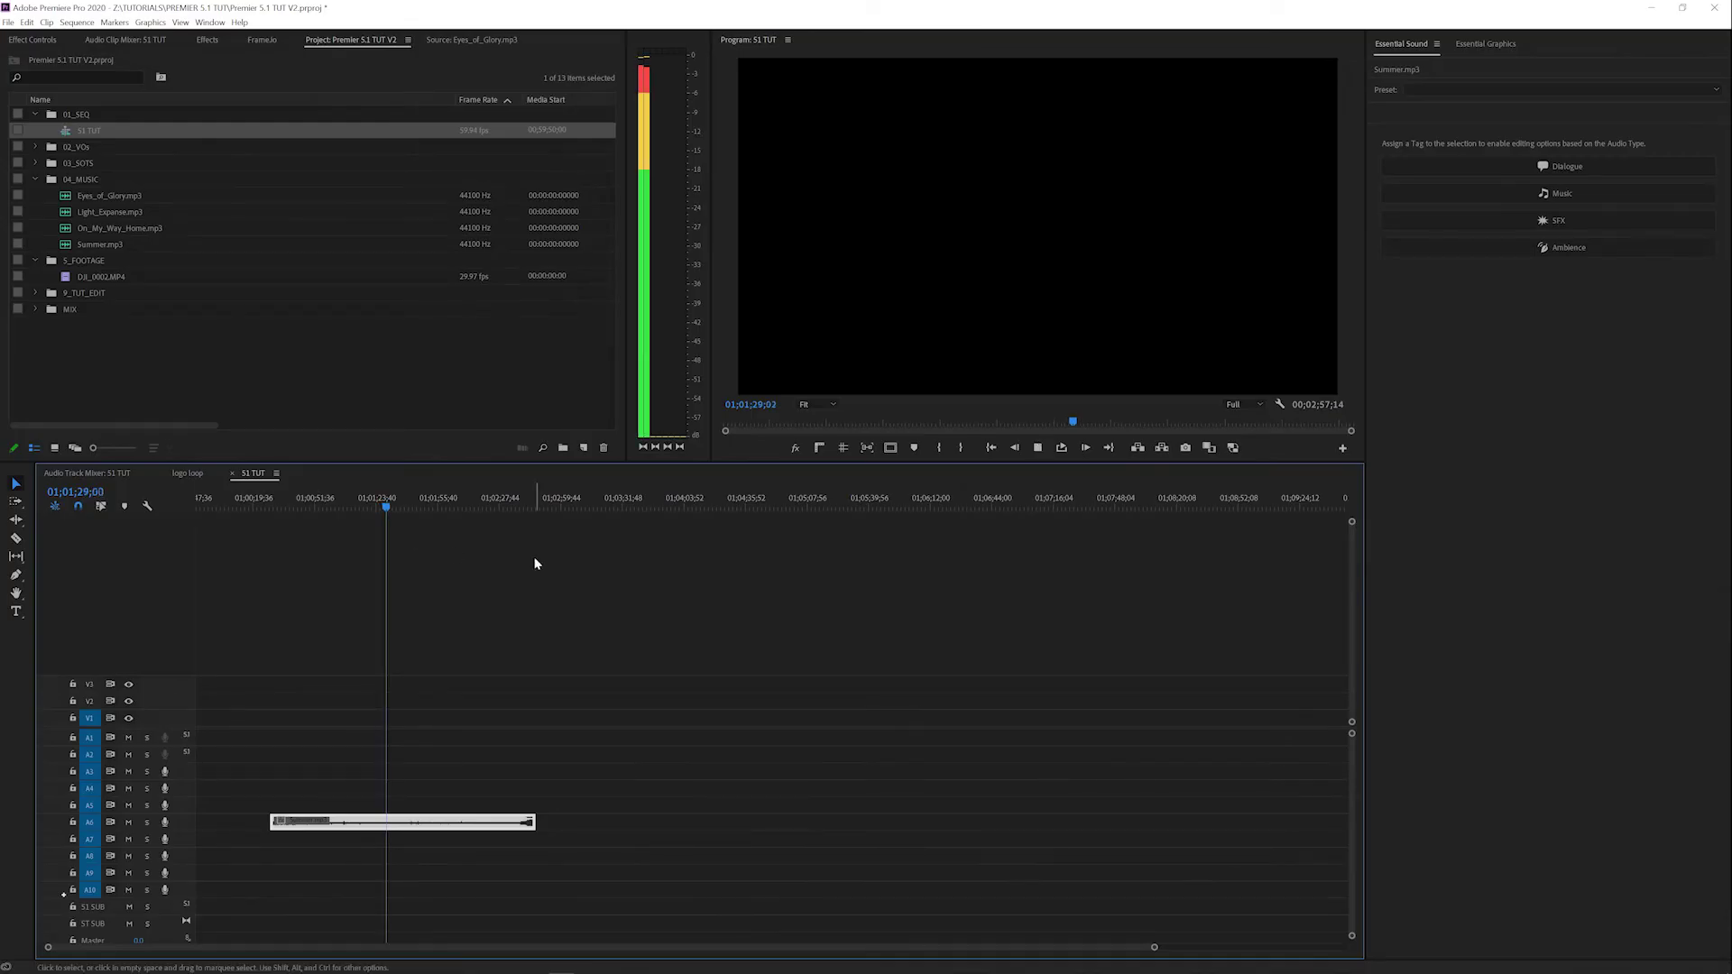
Add DJI_0002.MP4 drone footage to the start of the 51 TUT timeline and preview it
key("space")
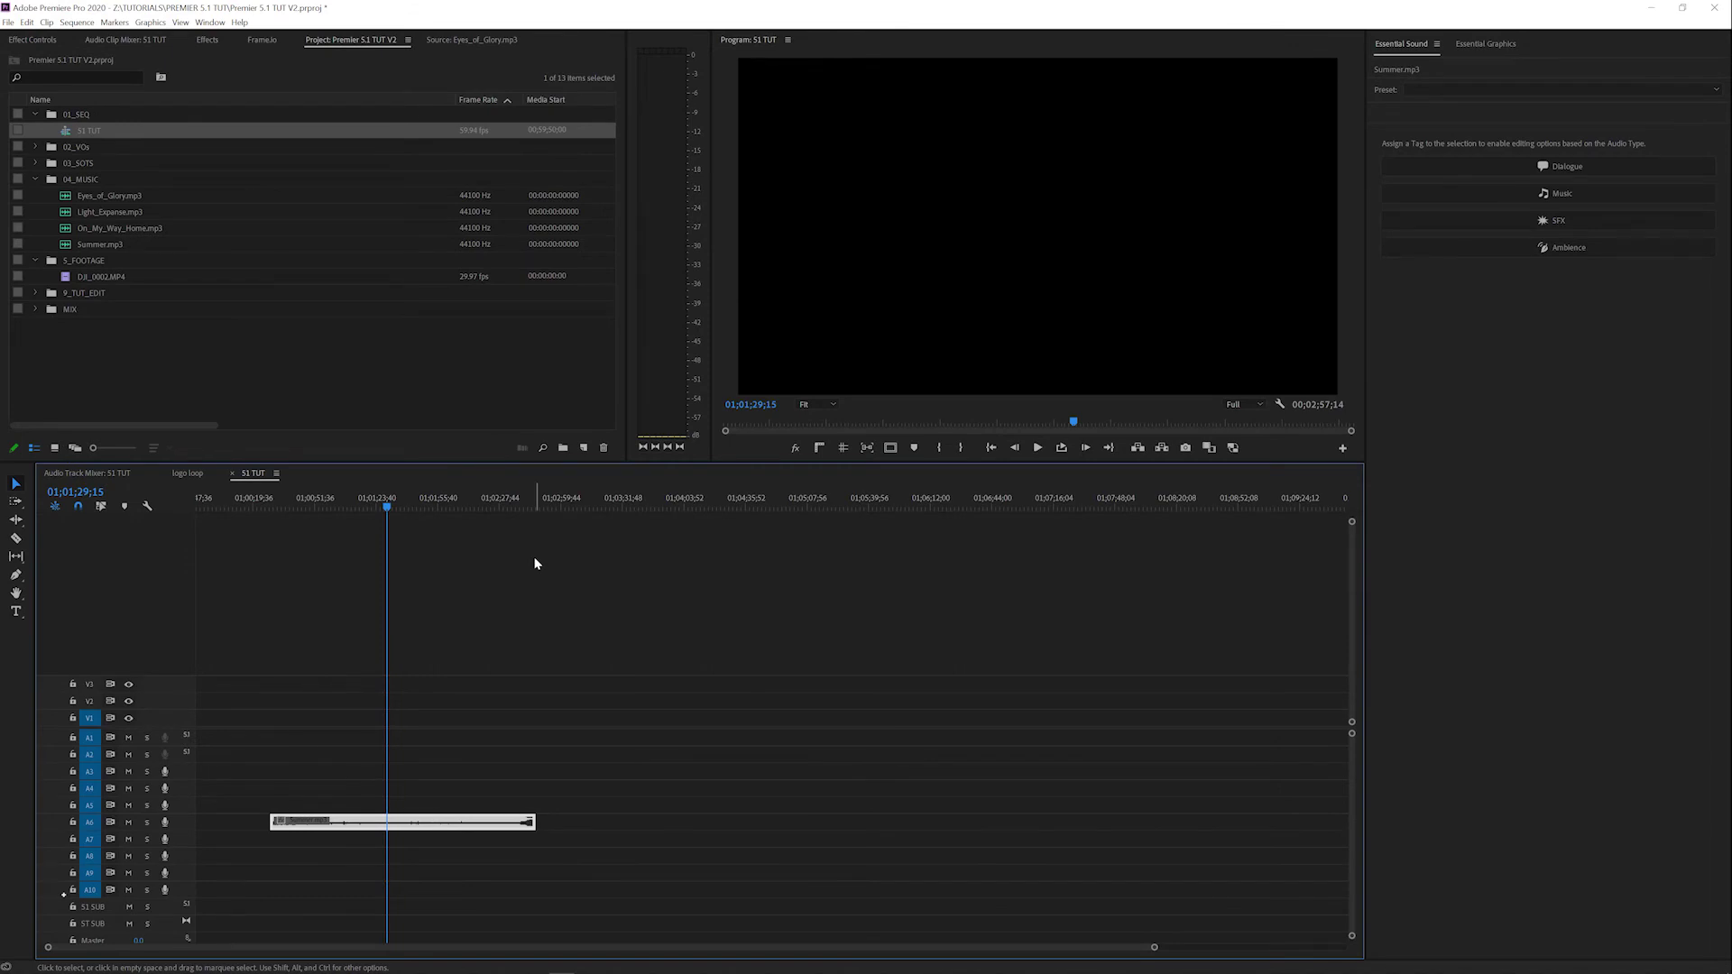
key("Up")
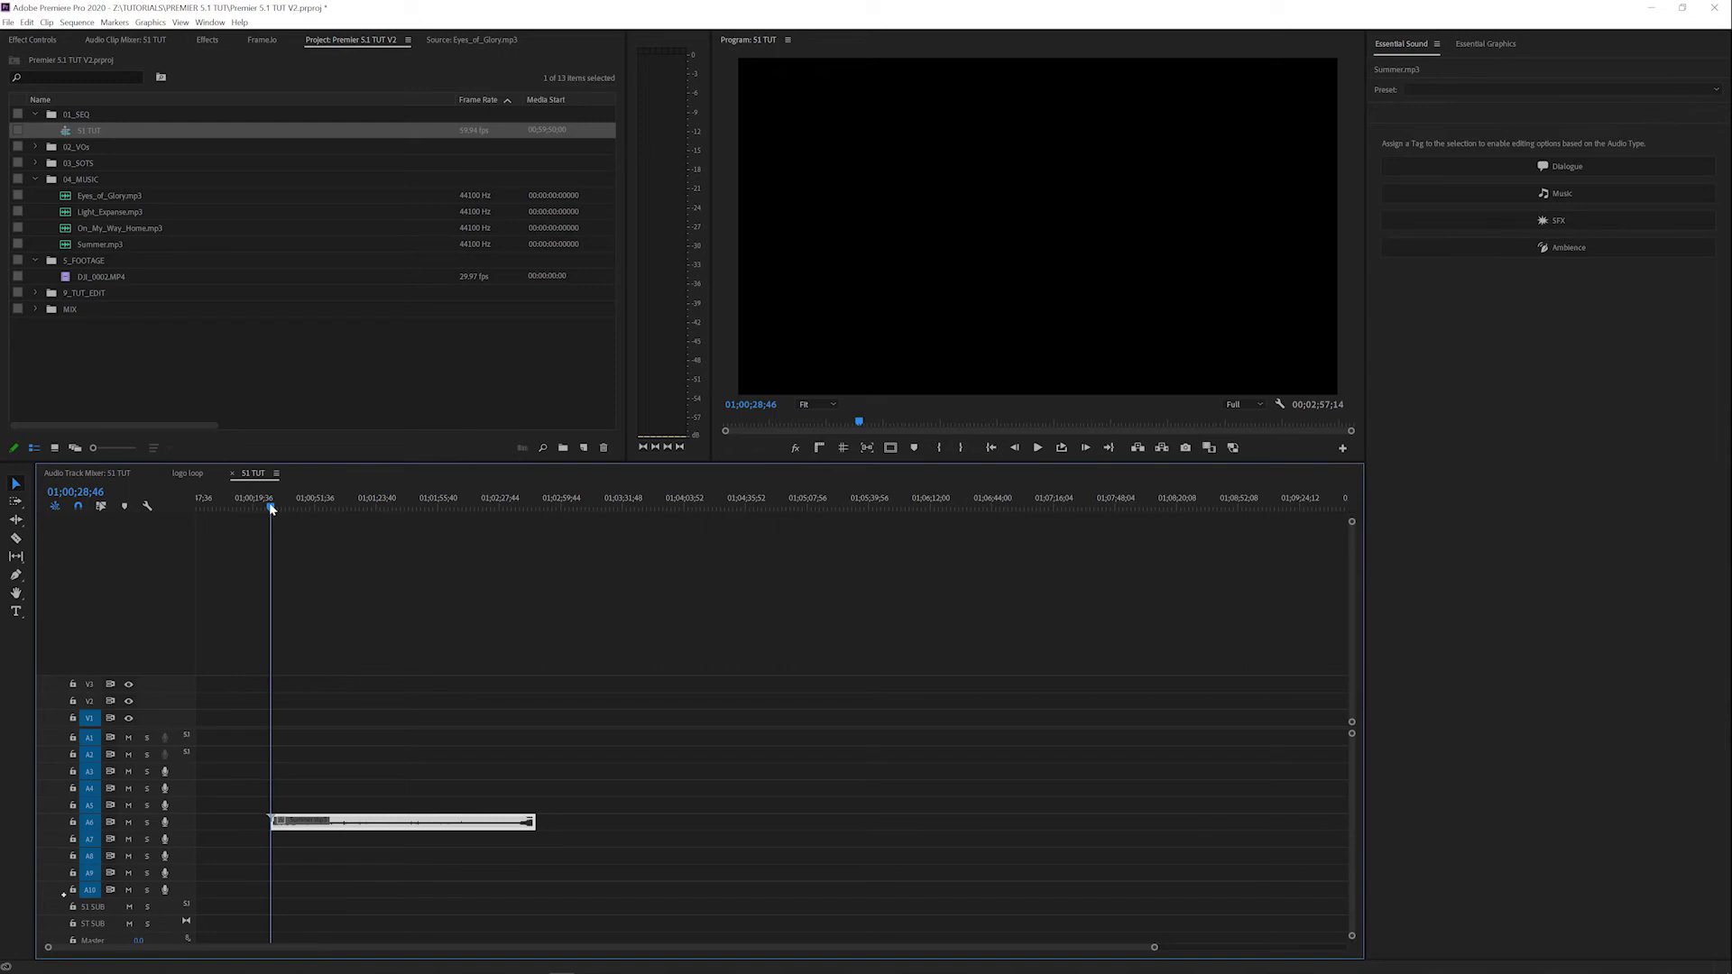
left_click(66, 277)
left_click_drag(66, 277, 560, 870)
key("space")
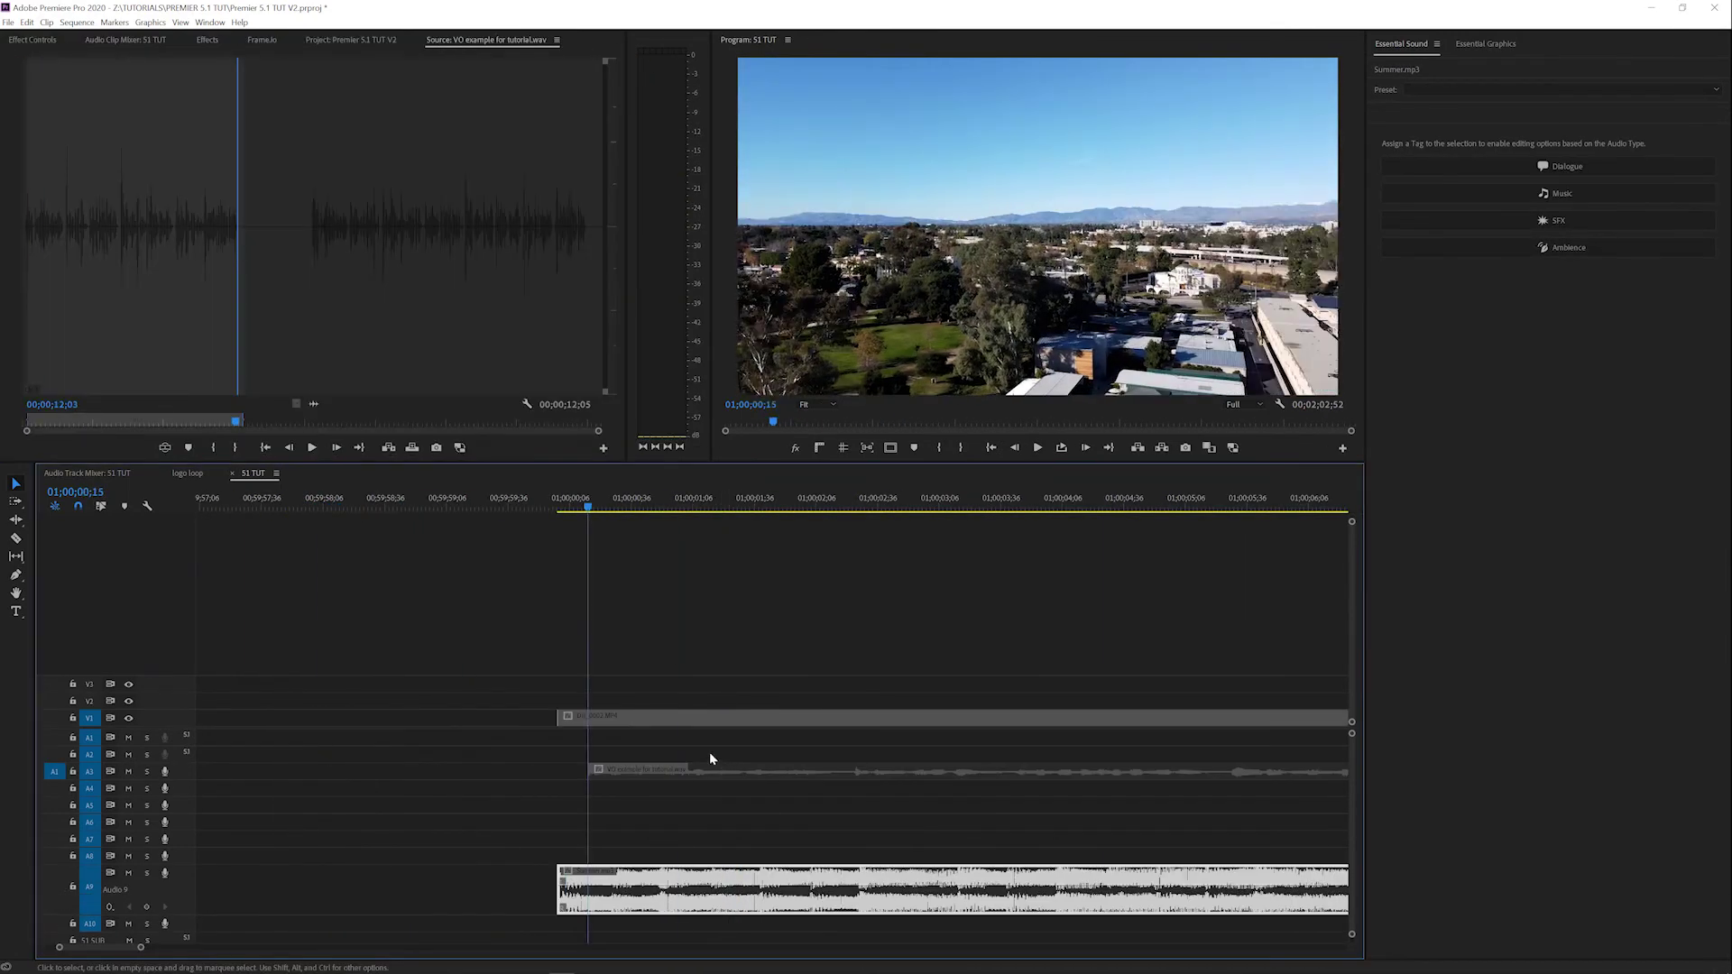
key("space")
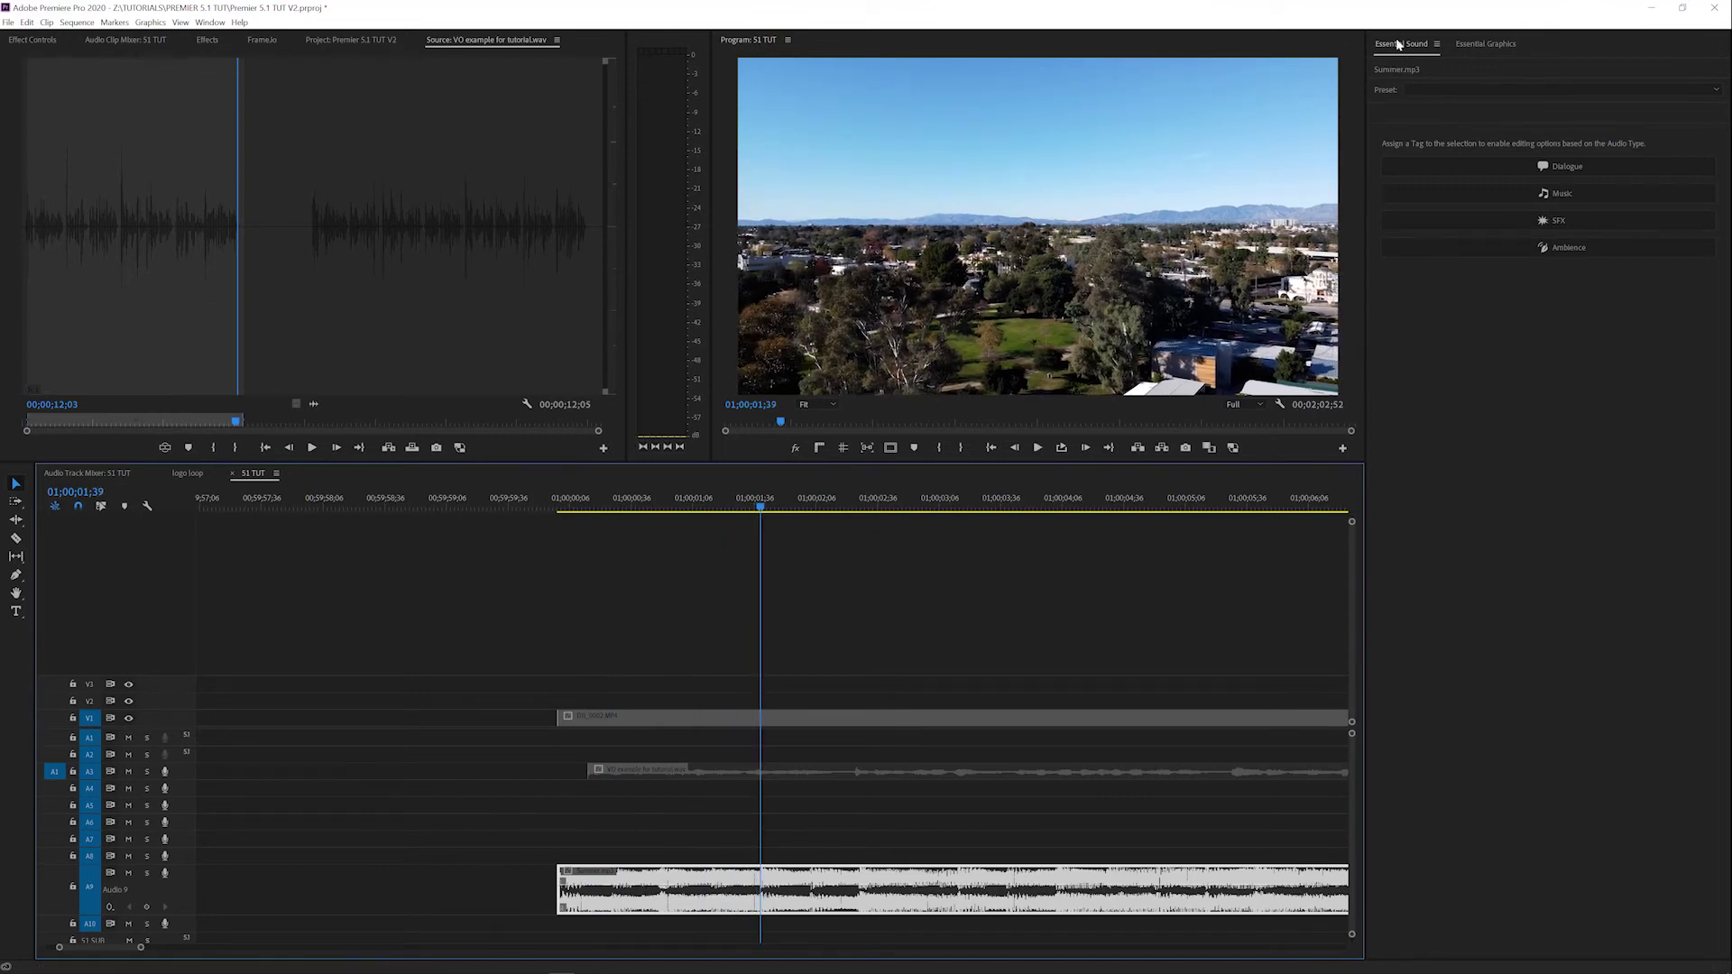
Tag Summer.mp3 as Music in the Essential Sound panel
left_click(638, 892)
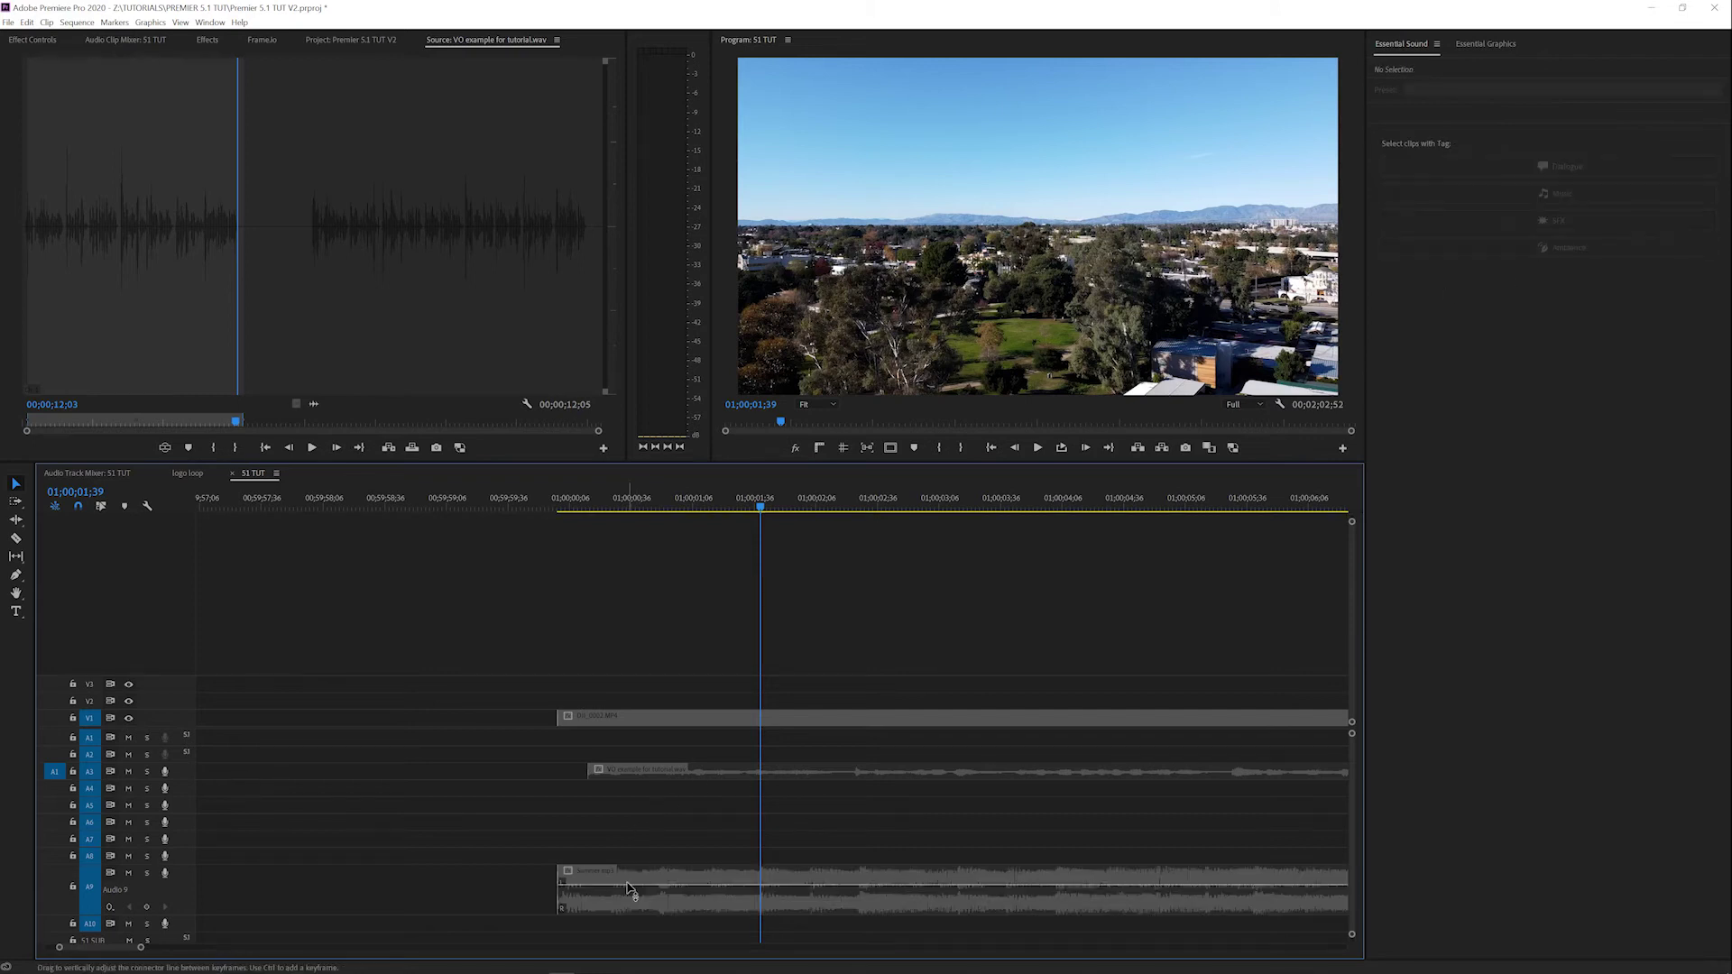
left_click(1404, 47)
left_click(210, 22)
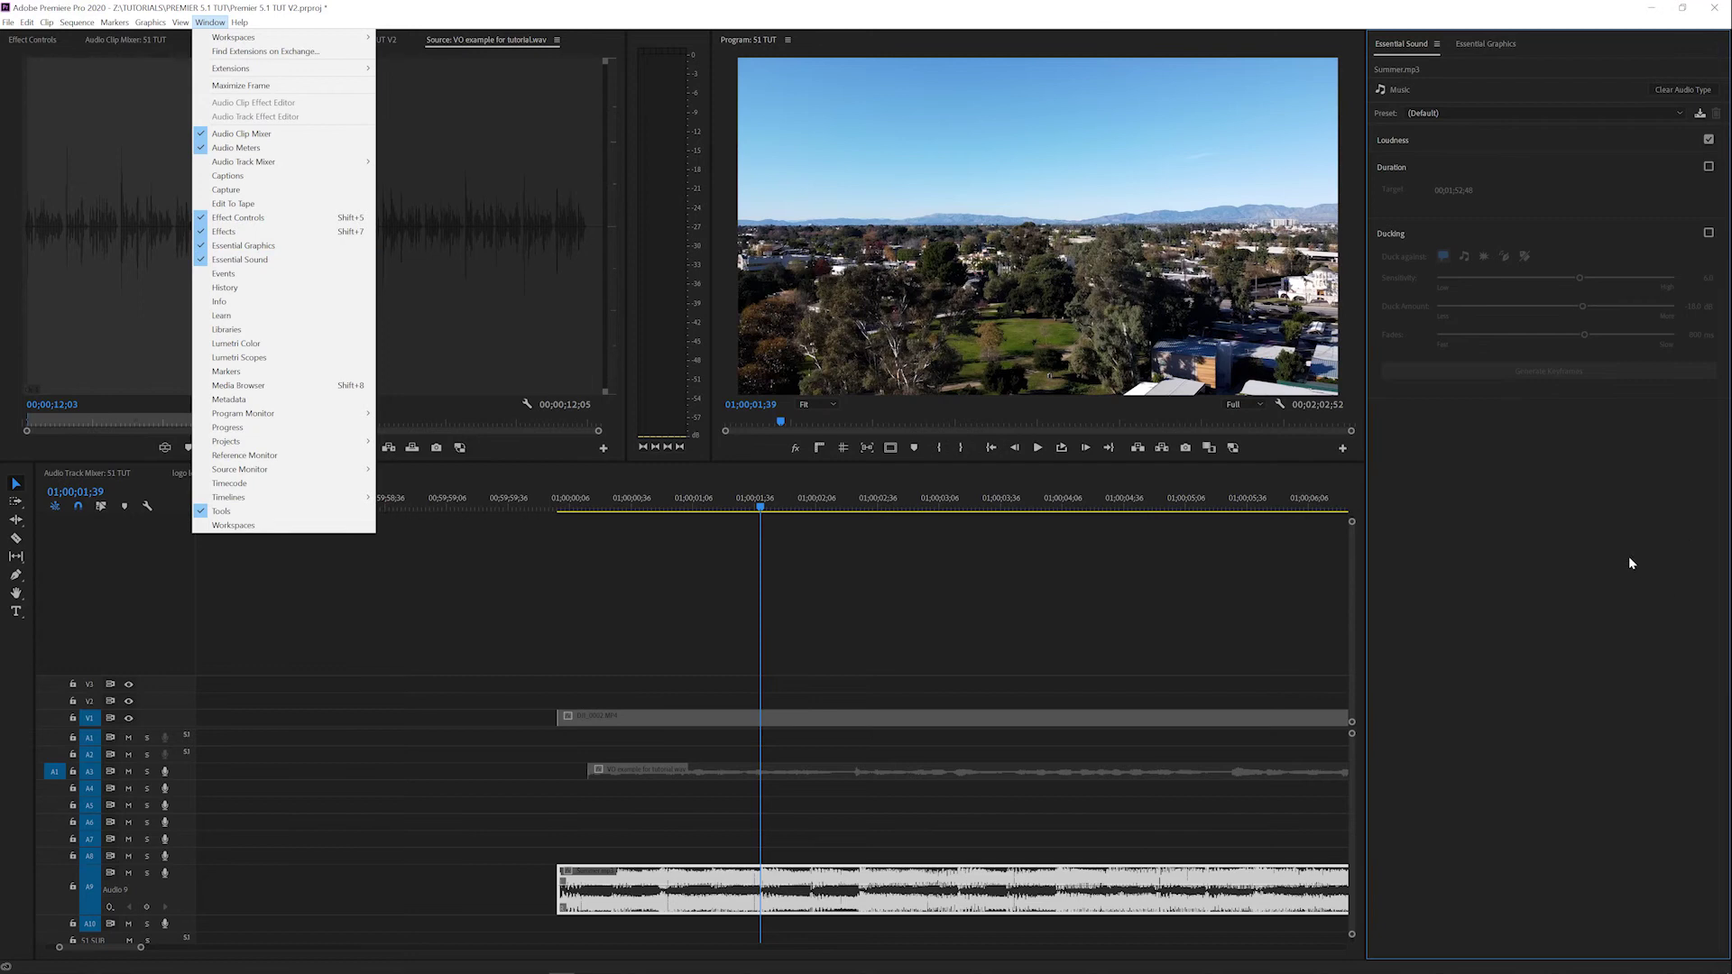
left_click(1407, 47)
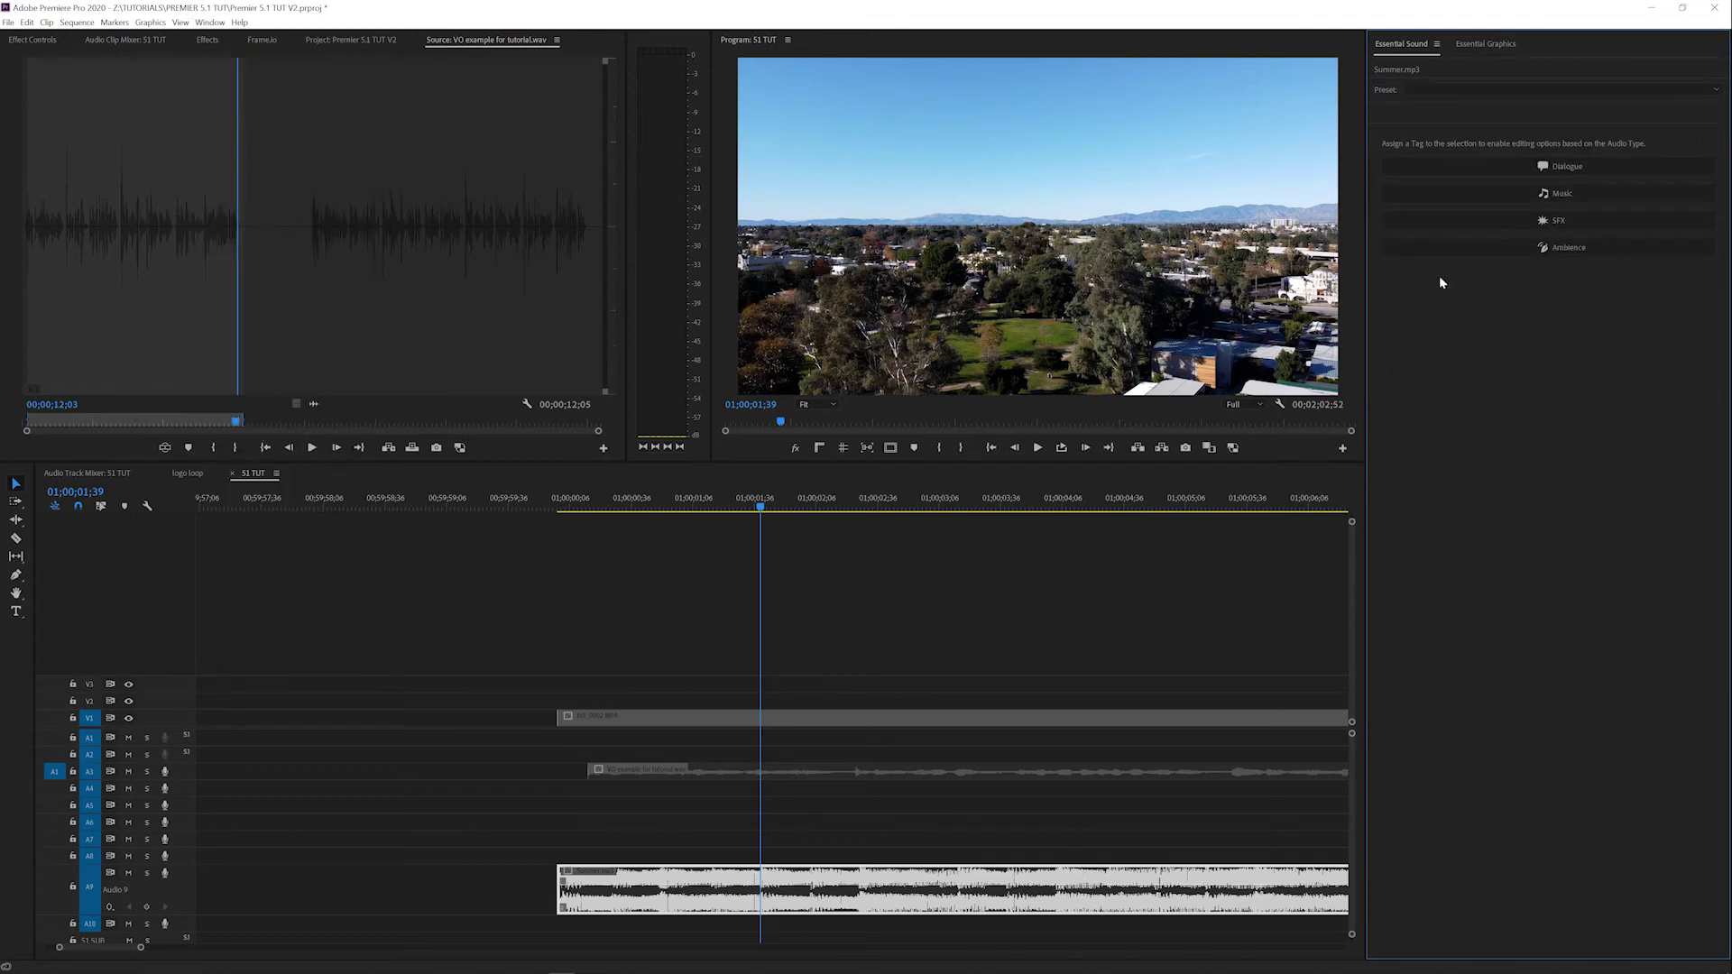
left_click(1542, 191)
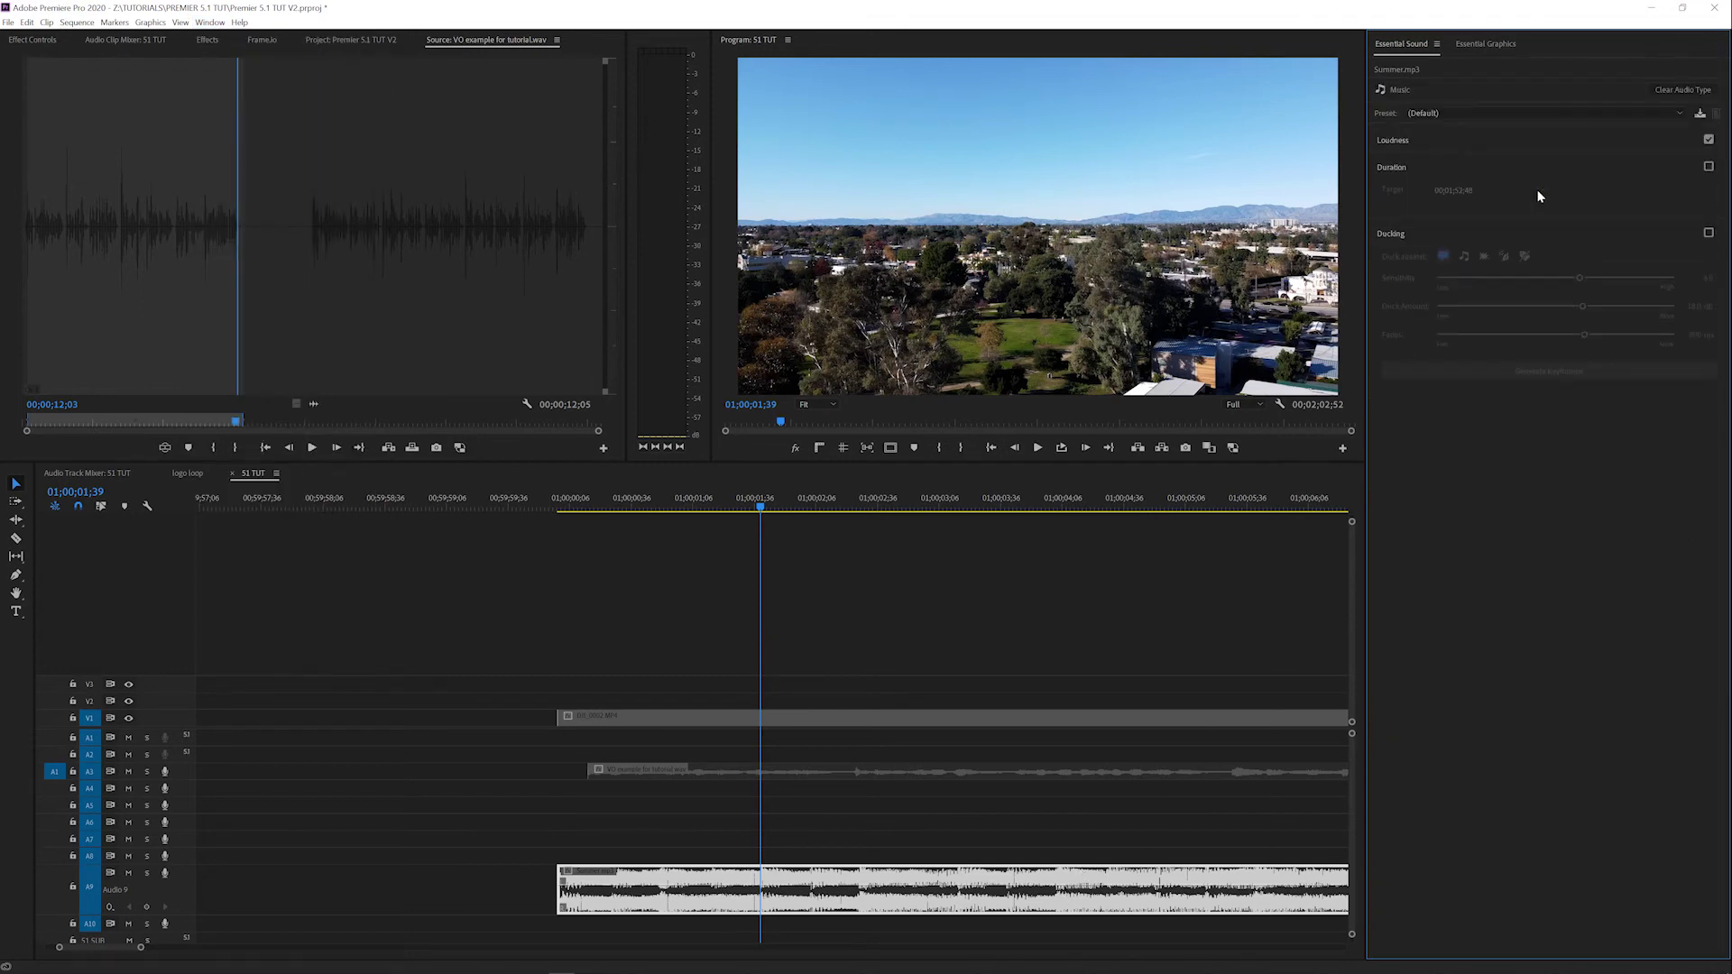
left_click(1427, 112)
left_click(1426, 143)
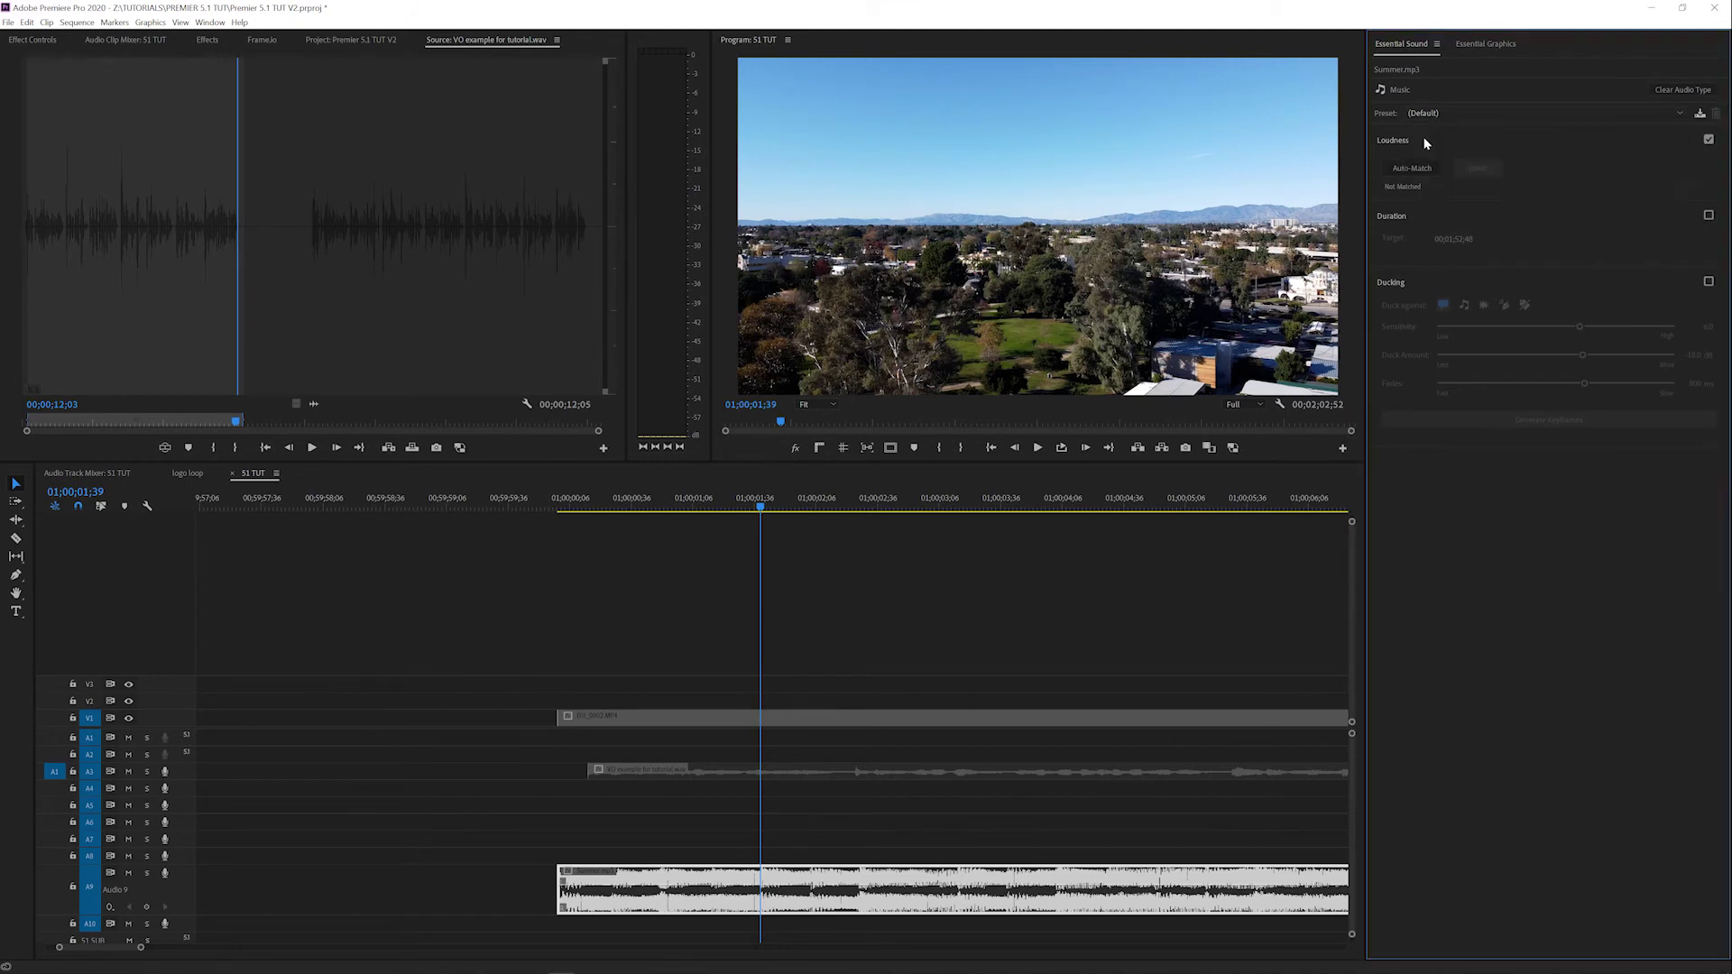
Tag the A3 voice-over as Dialogue with the Balanced Male Voice preset, then zoom the timeline out
left_click(638, 771)
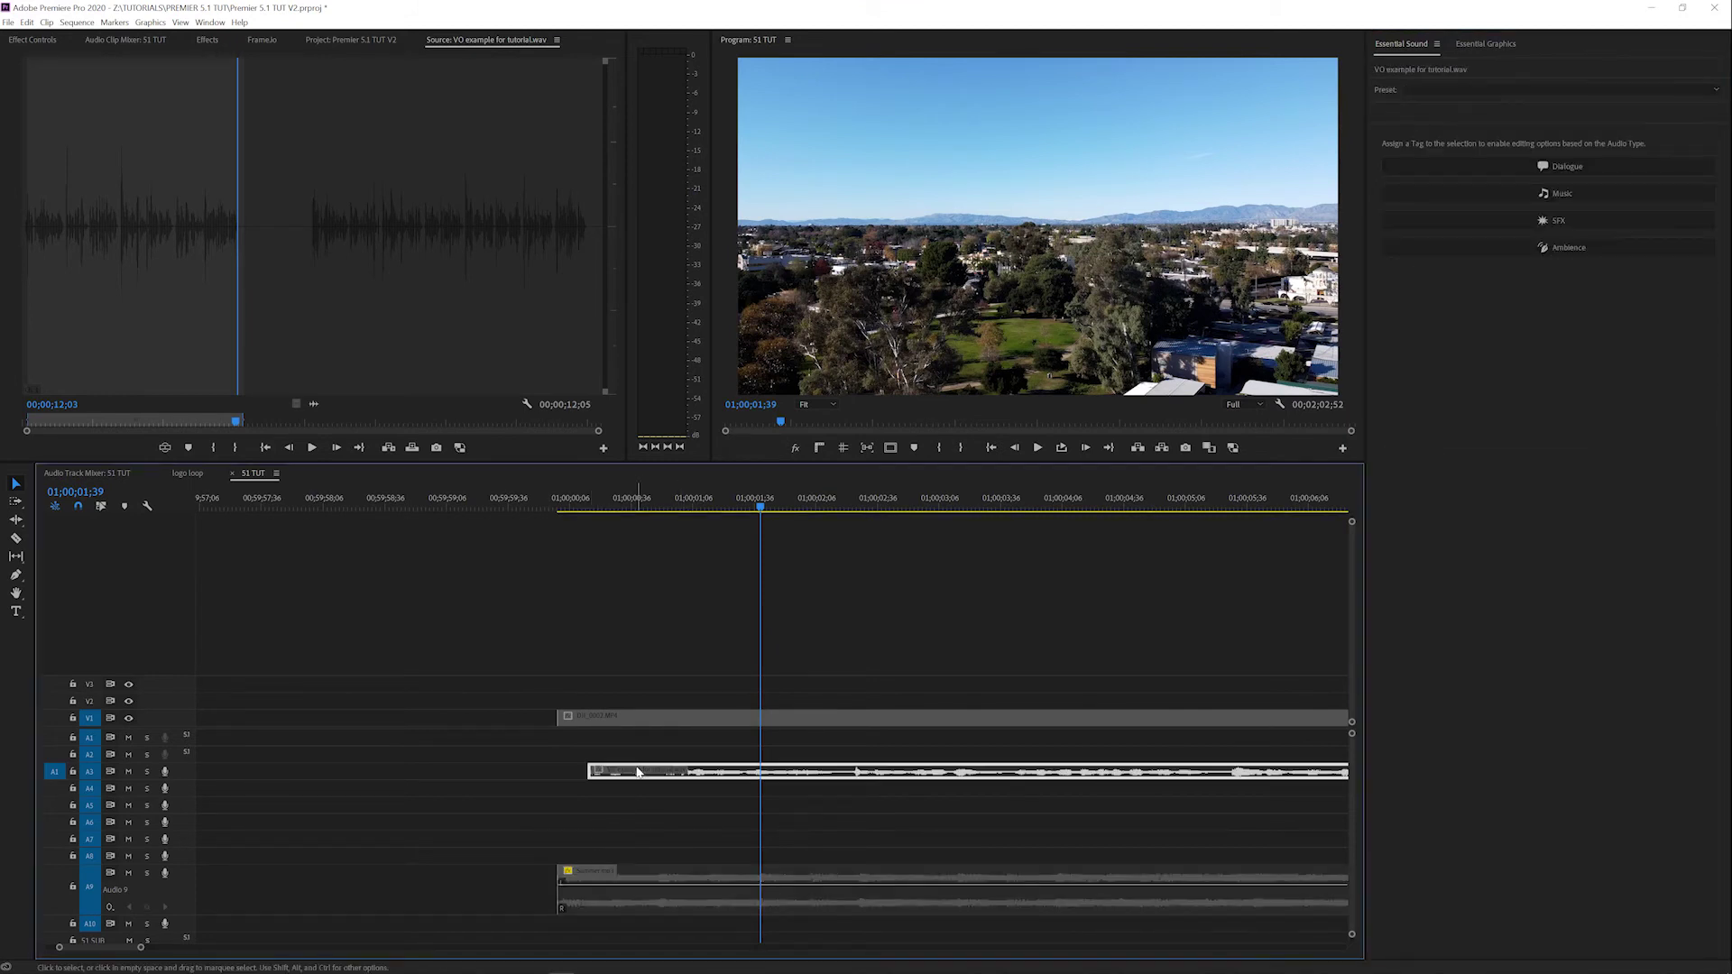
left_click(1534, 168)
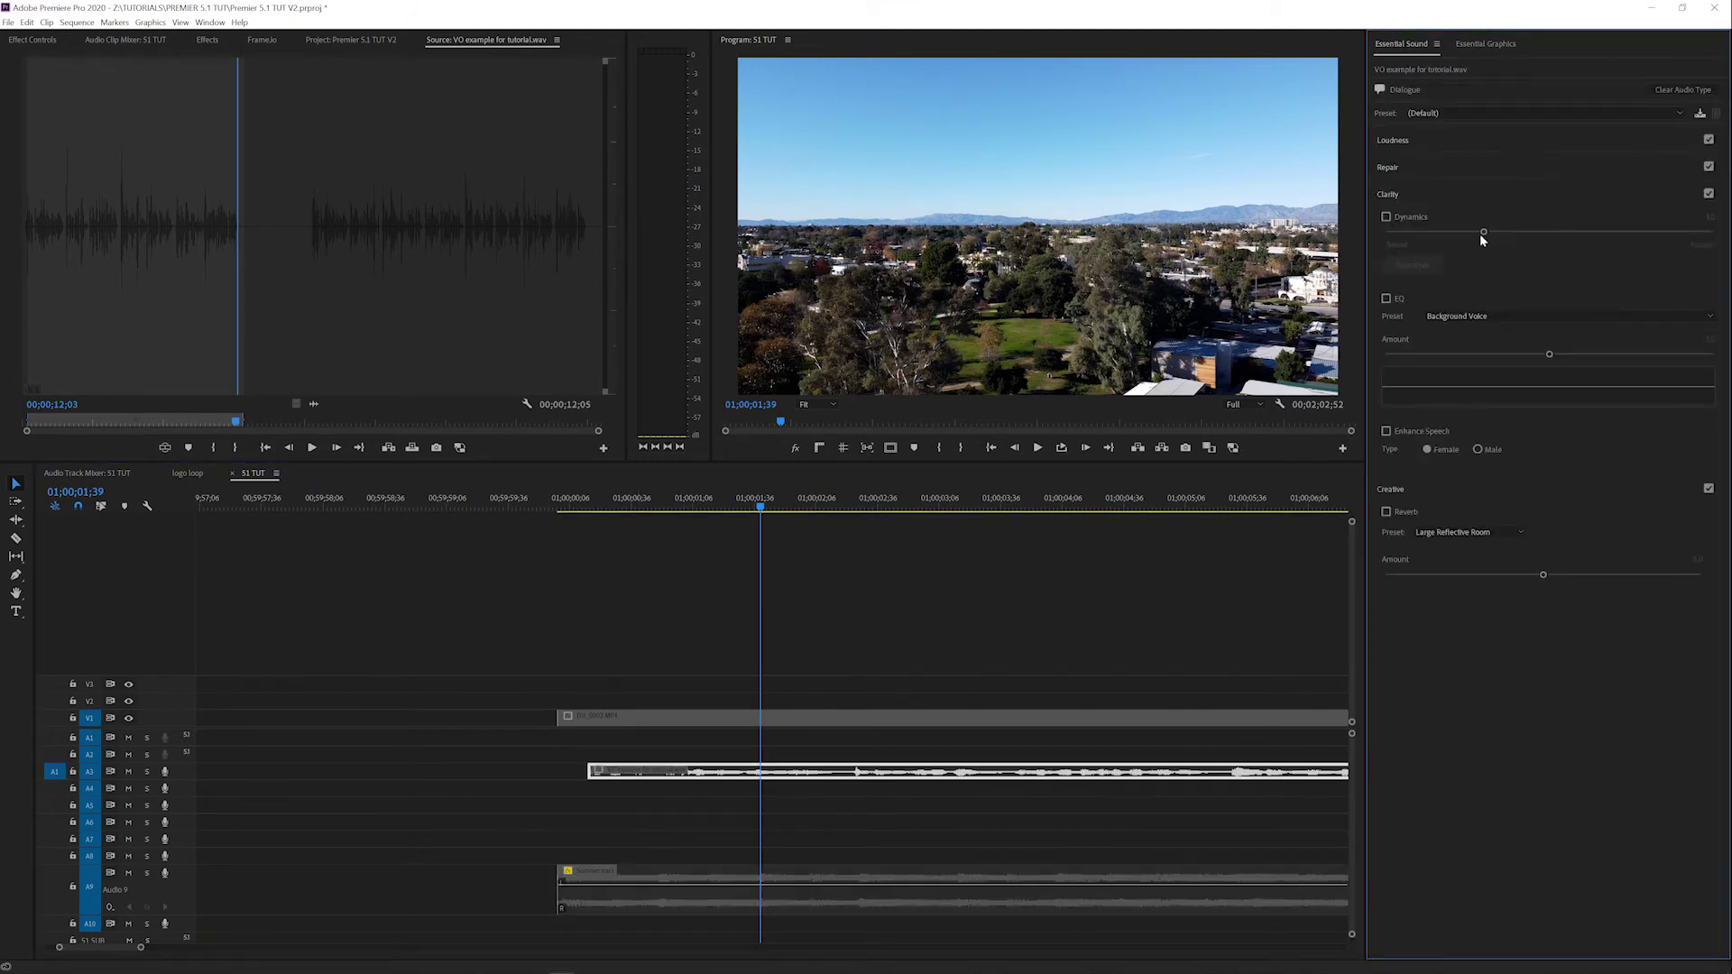
left_click(1427, 111)
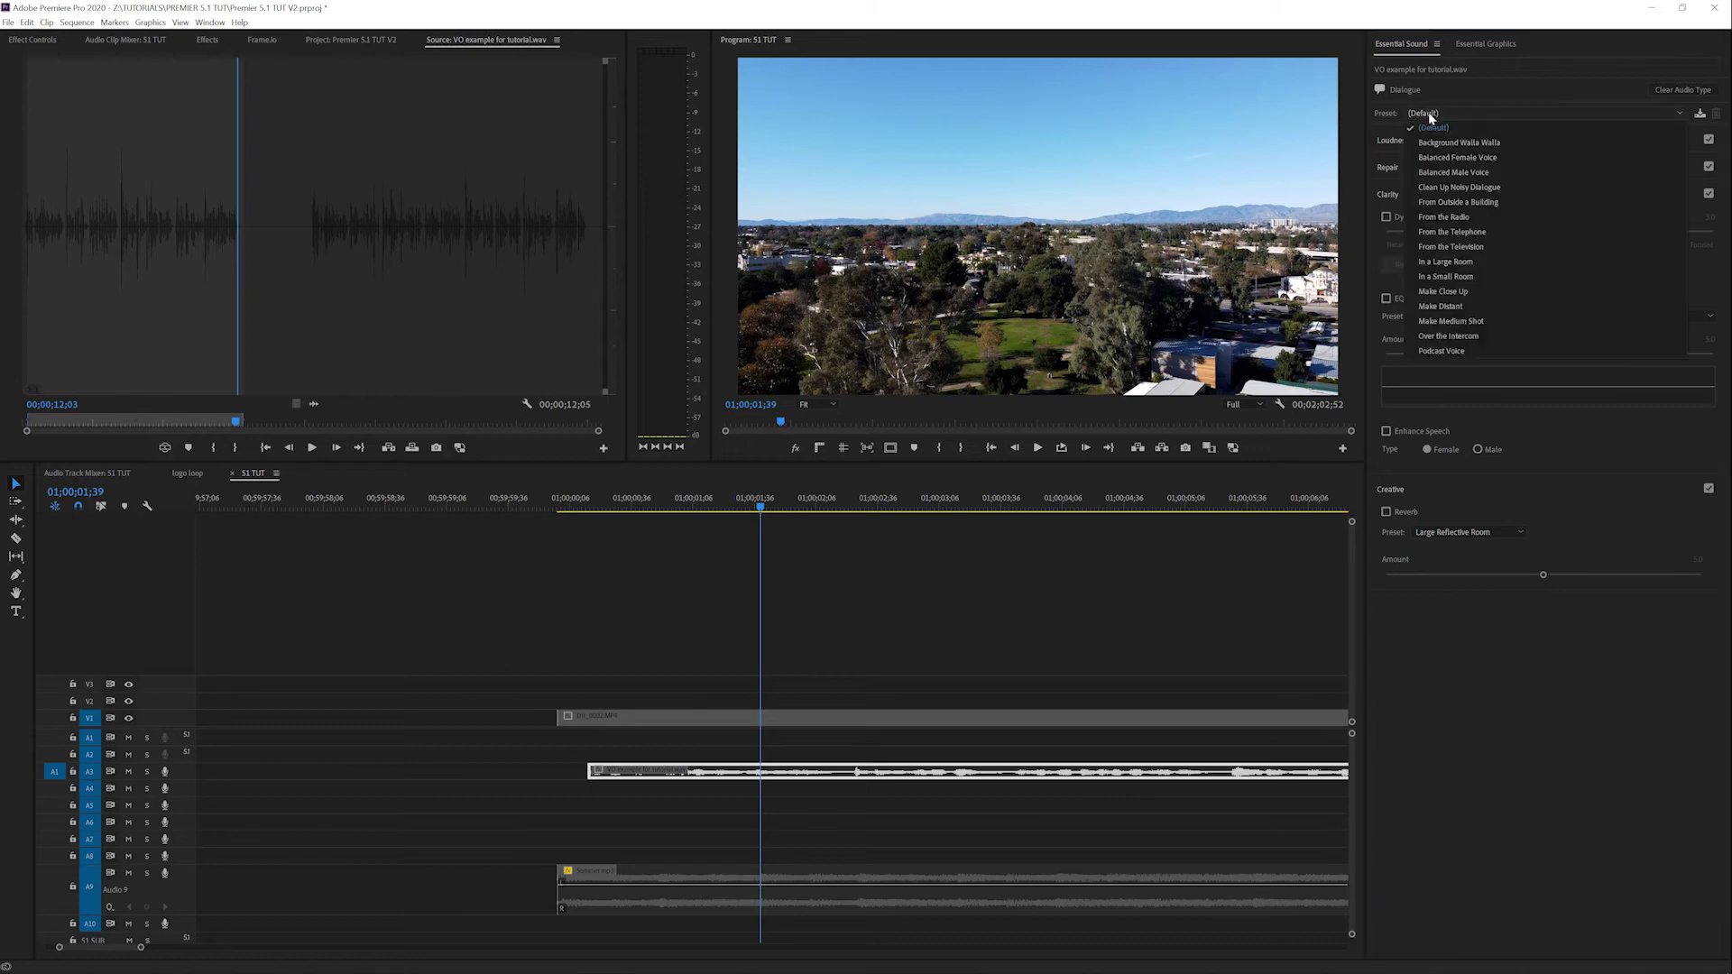
left_click(1493, 171)
left_click(752, 815)
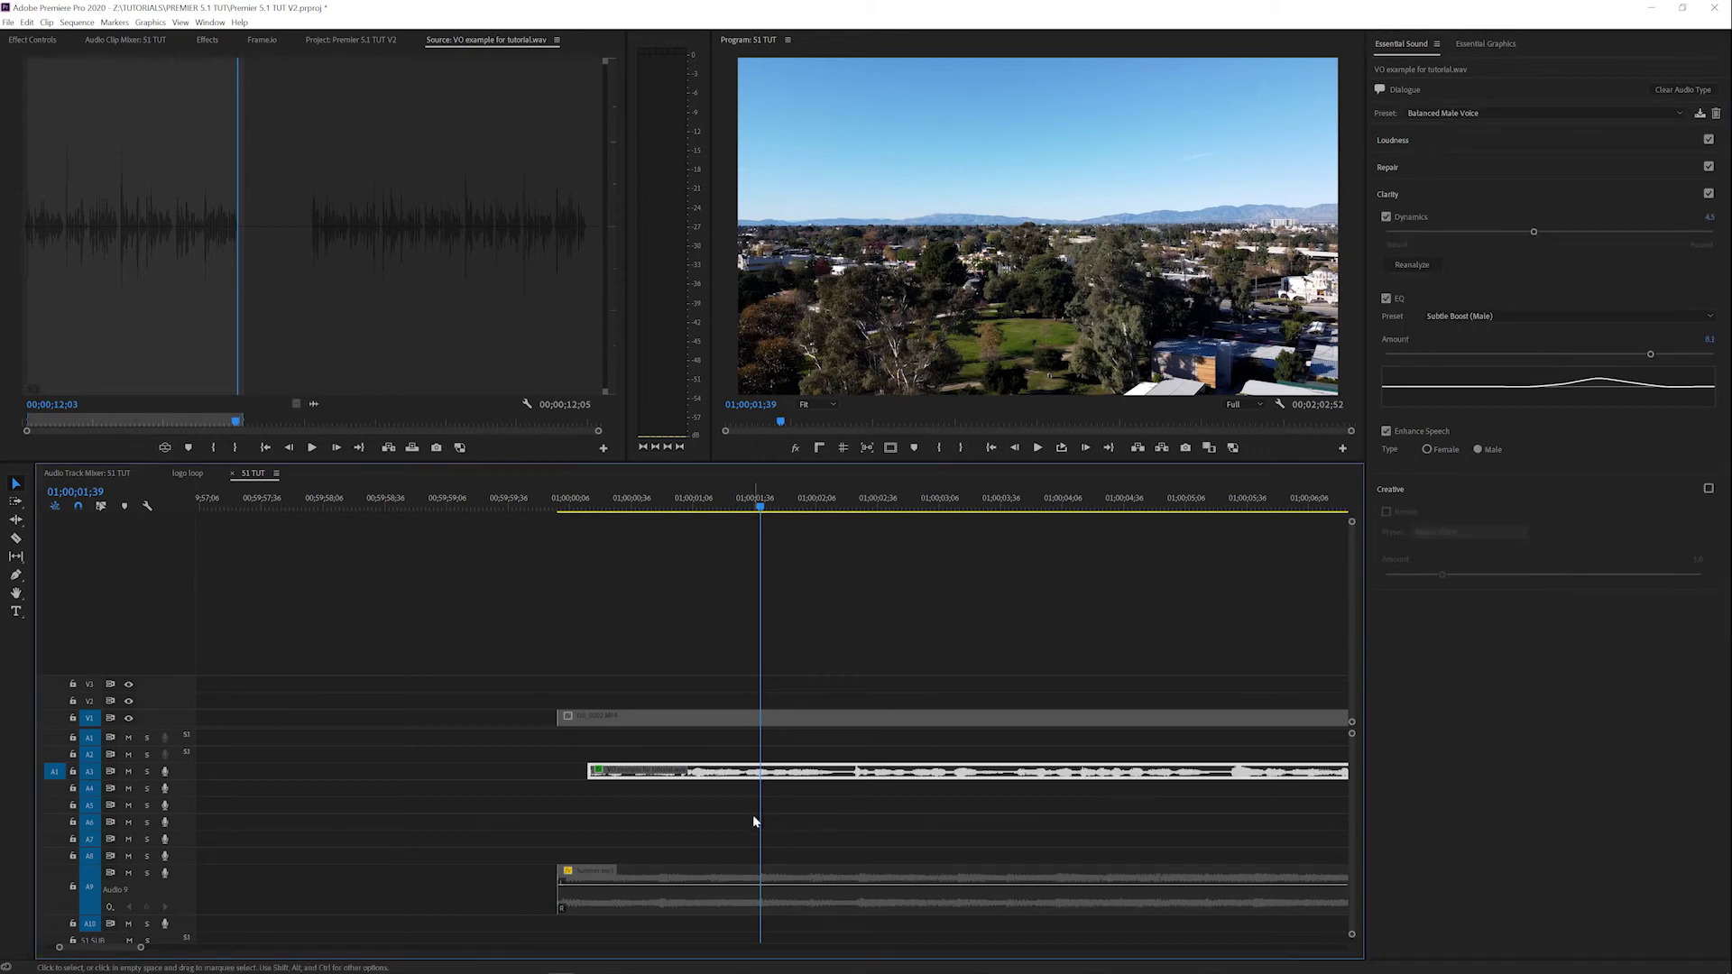
key("minus")
key("minus")
key("minus")
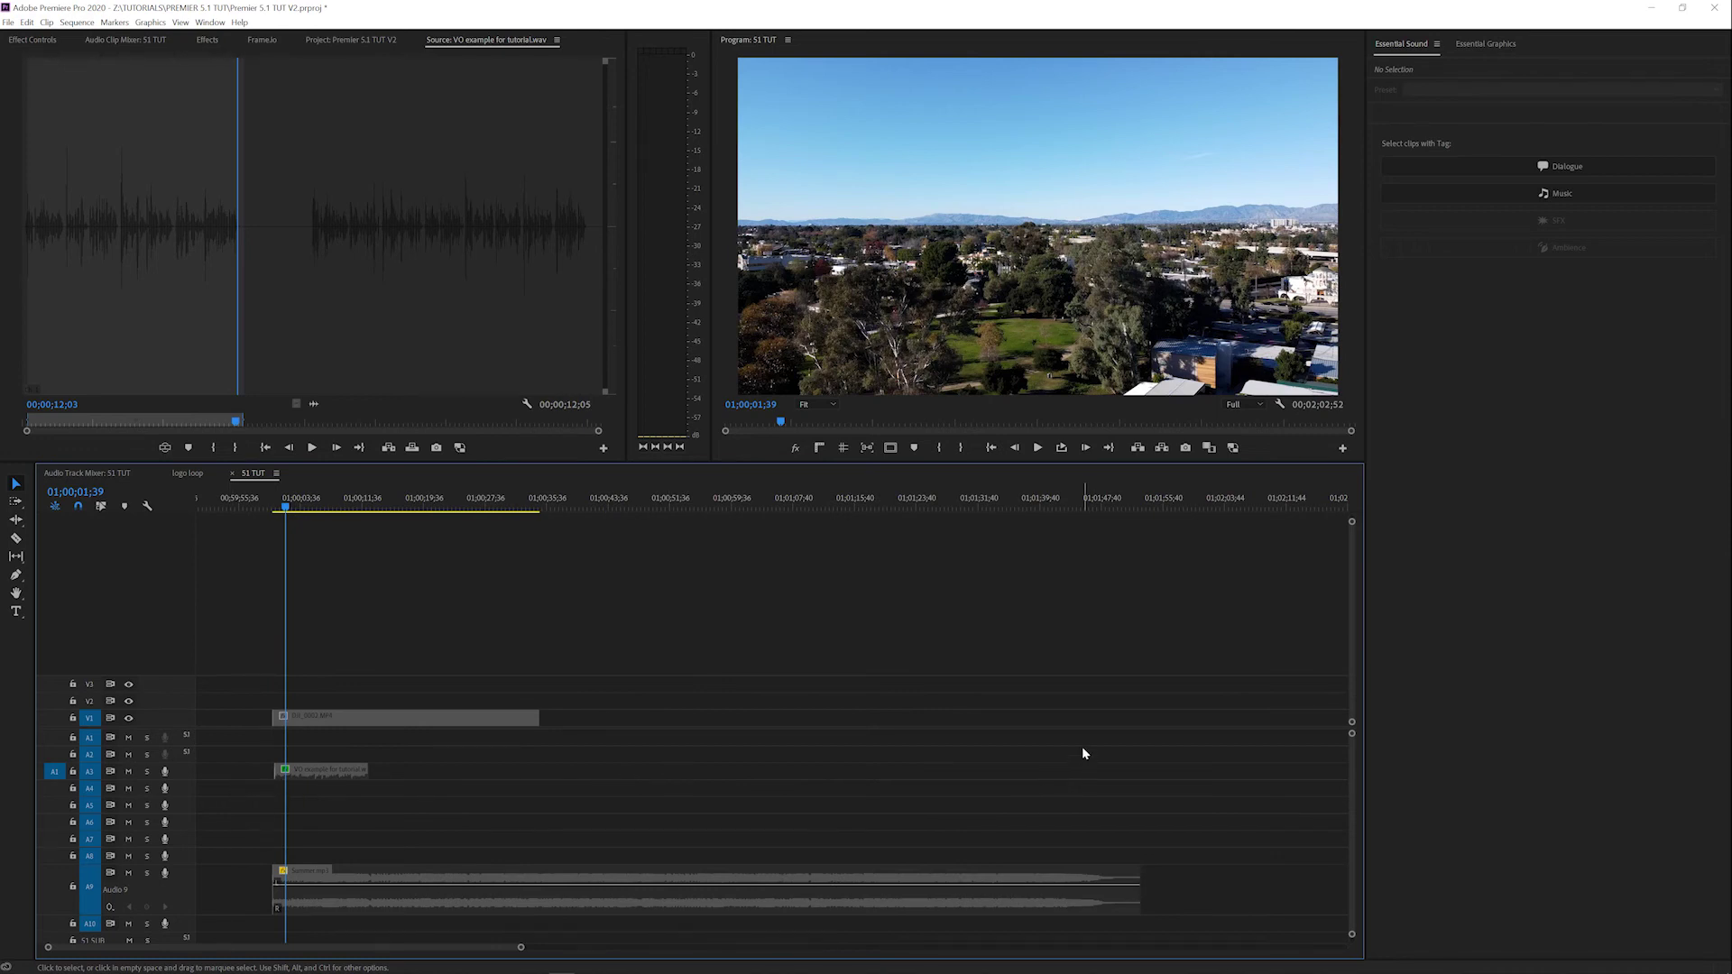
left_click_drag(1084, 749, 388, 833)
Play to the split point, razor the voice-over and push its second half later
key("Home")
left_click(406, 717)
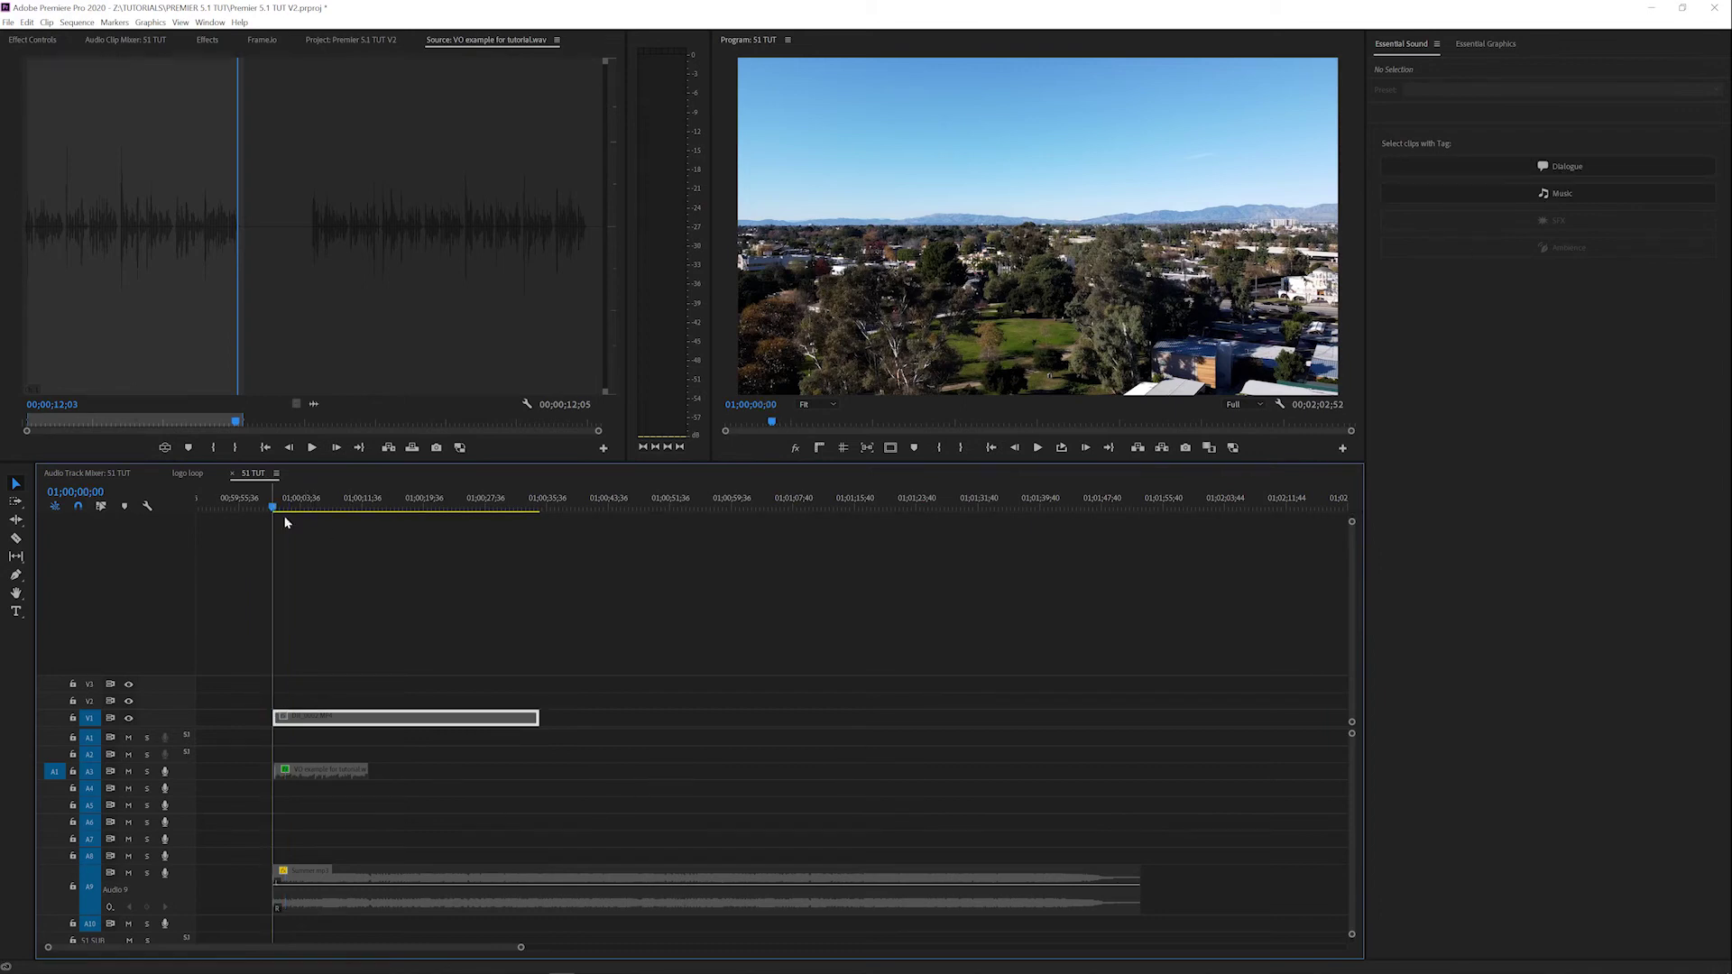
key("space")
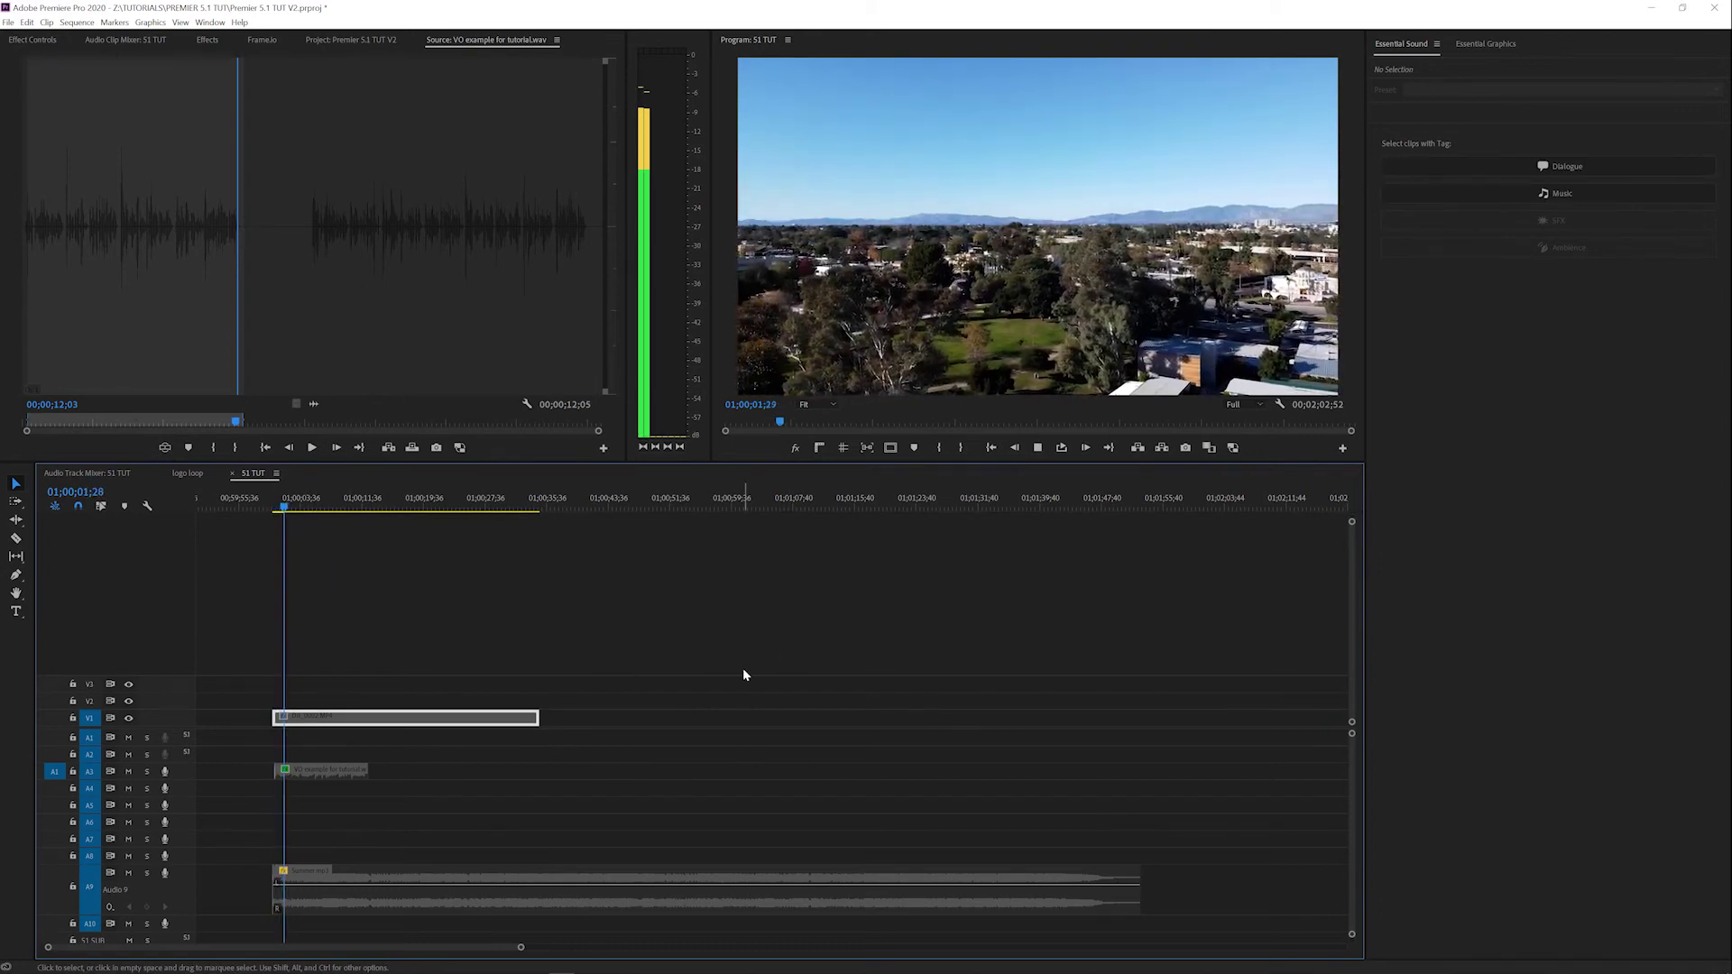
key("space")
key("=")
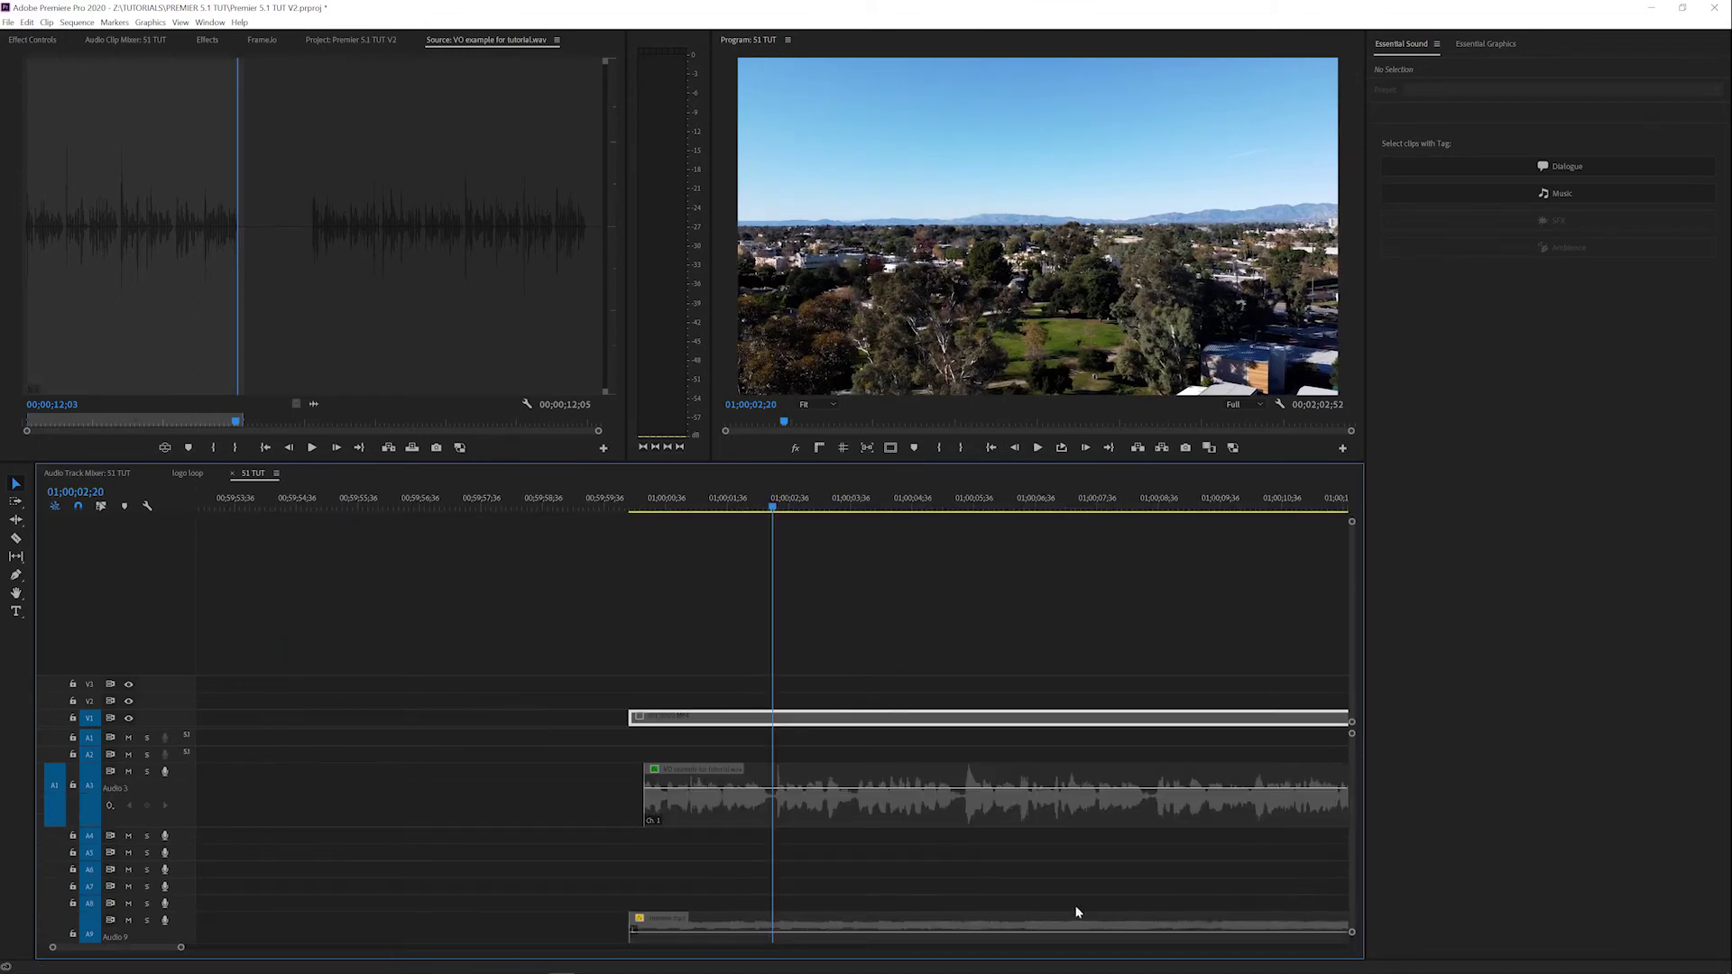
key("space")
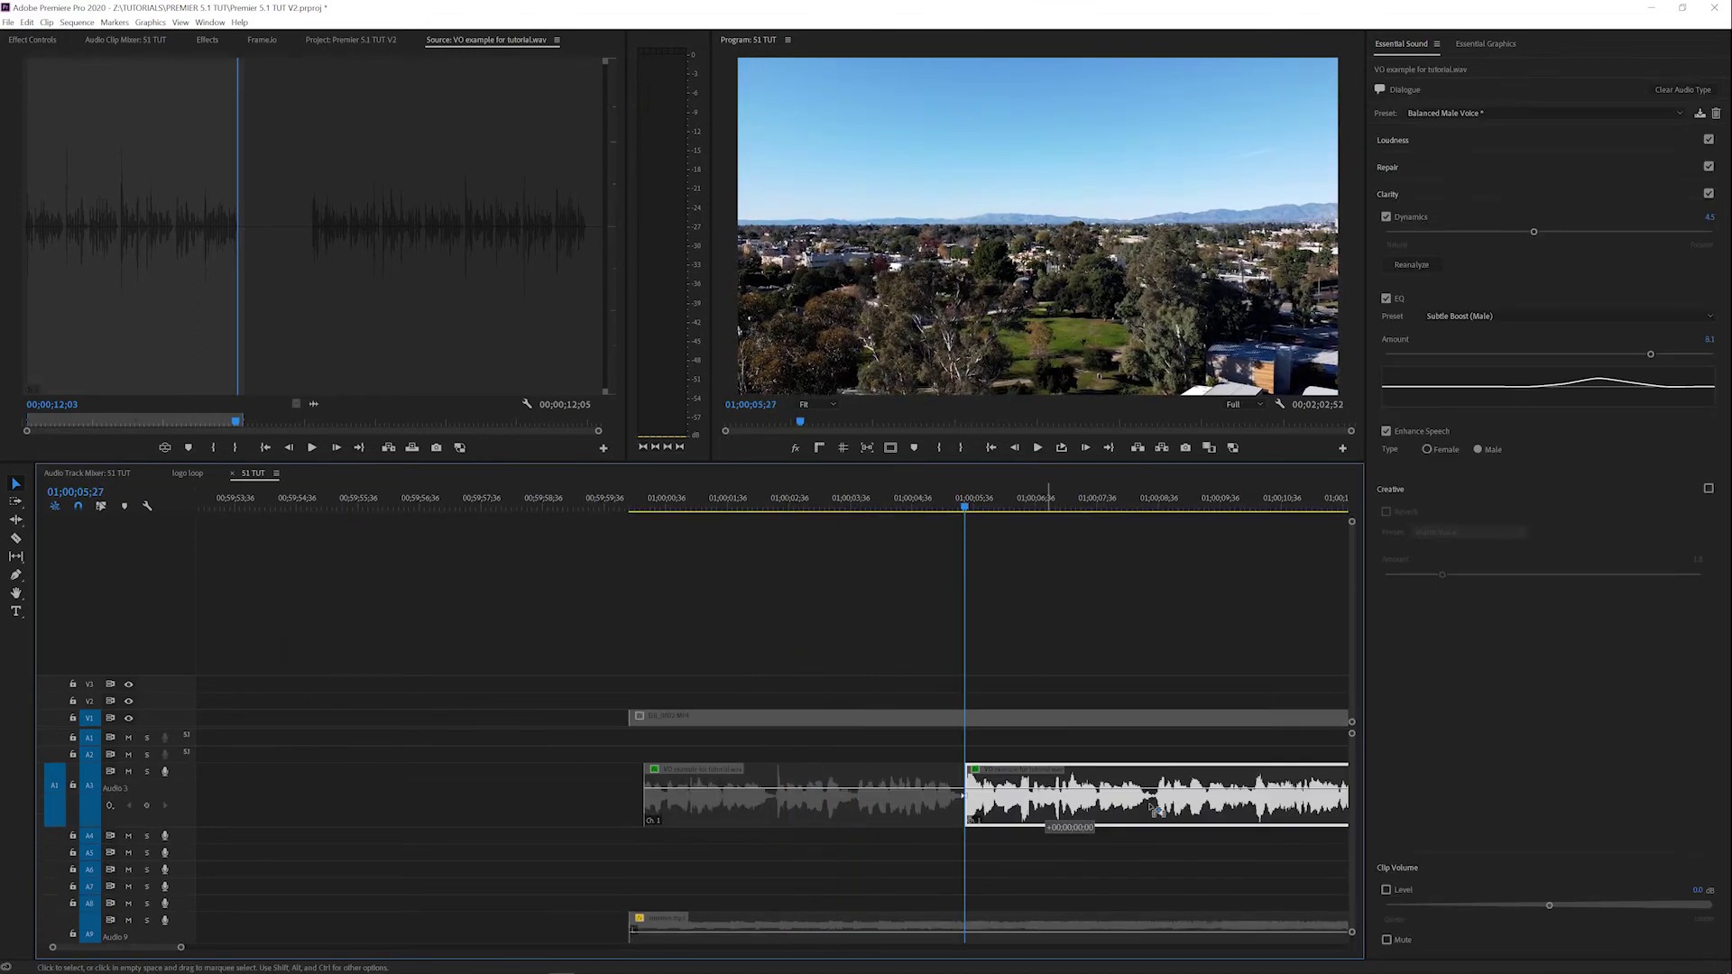
left_click_drag(1019, 794, 1143, 794)
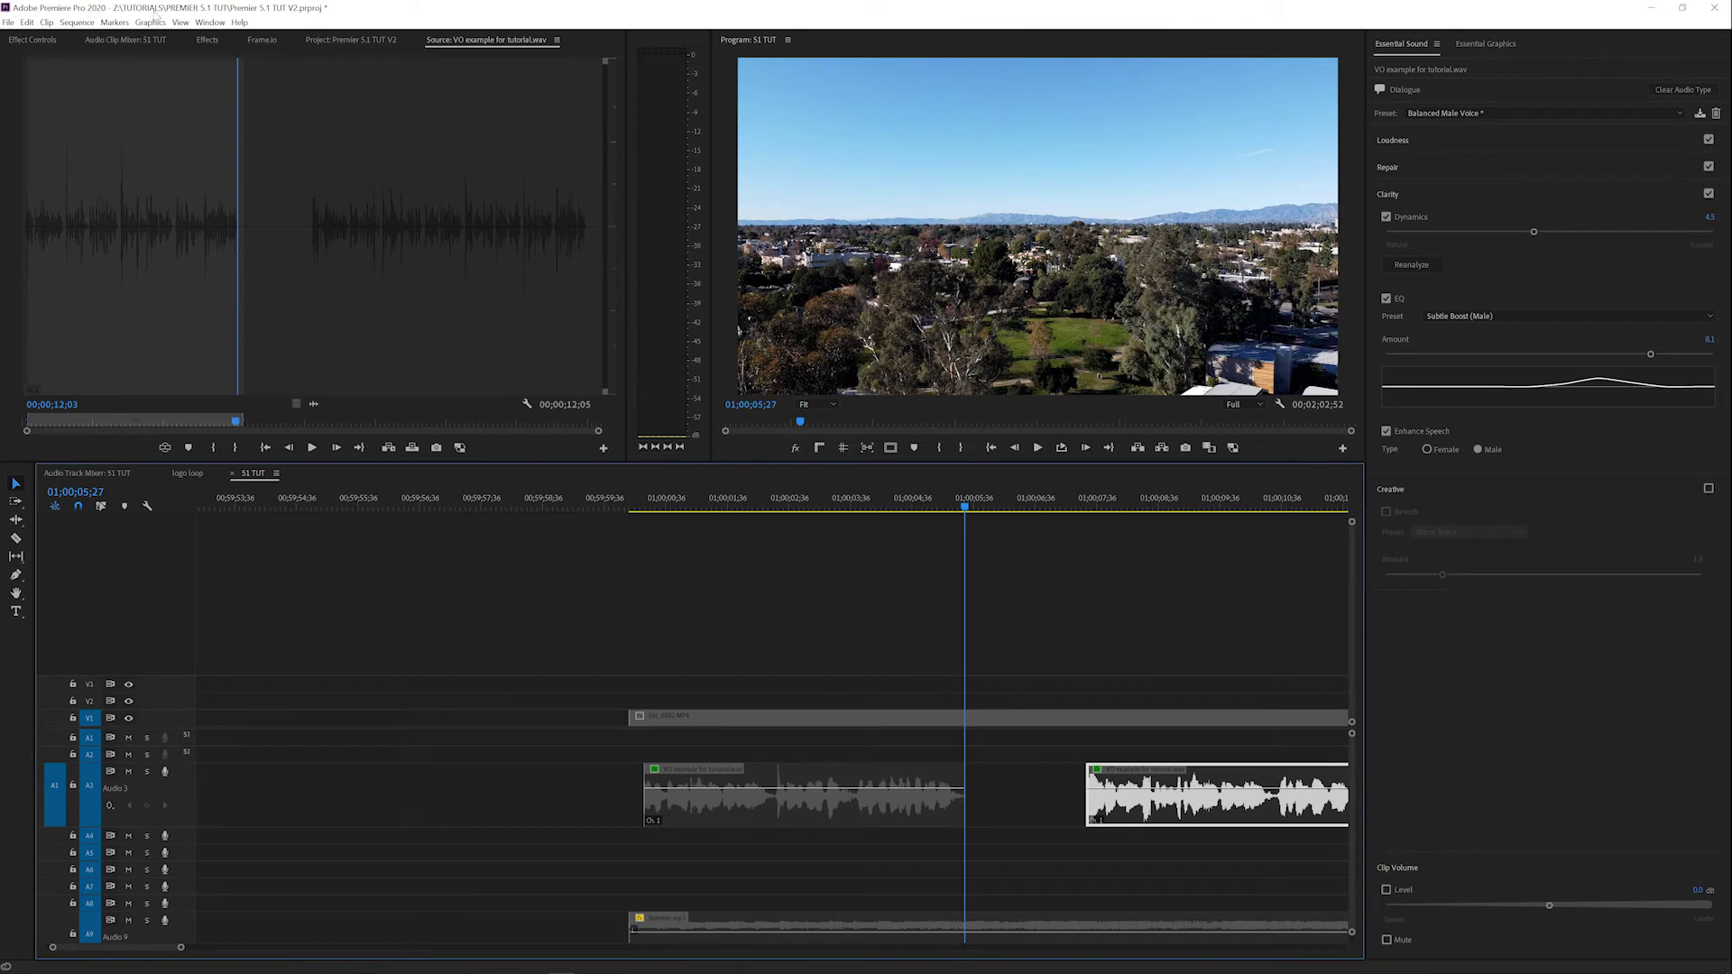
Place sot track.wav from the Project panel at the playhead below the voice-over
left_click(120, 39)
left_click(200, 42)
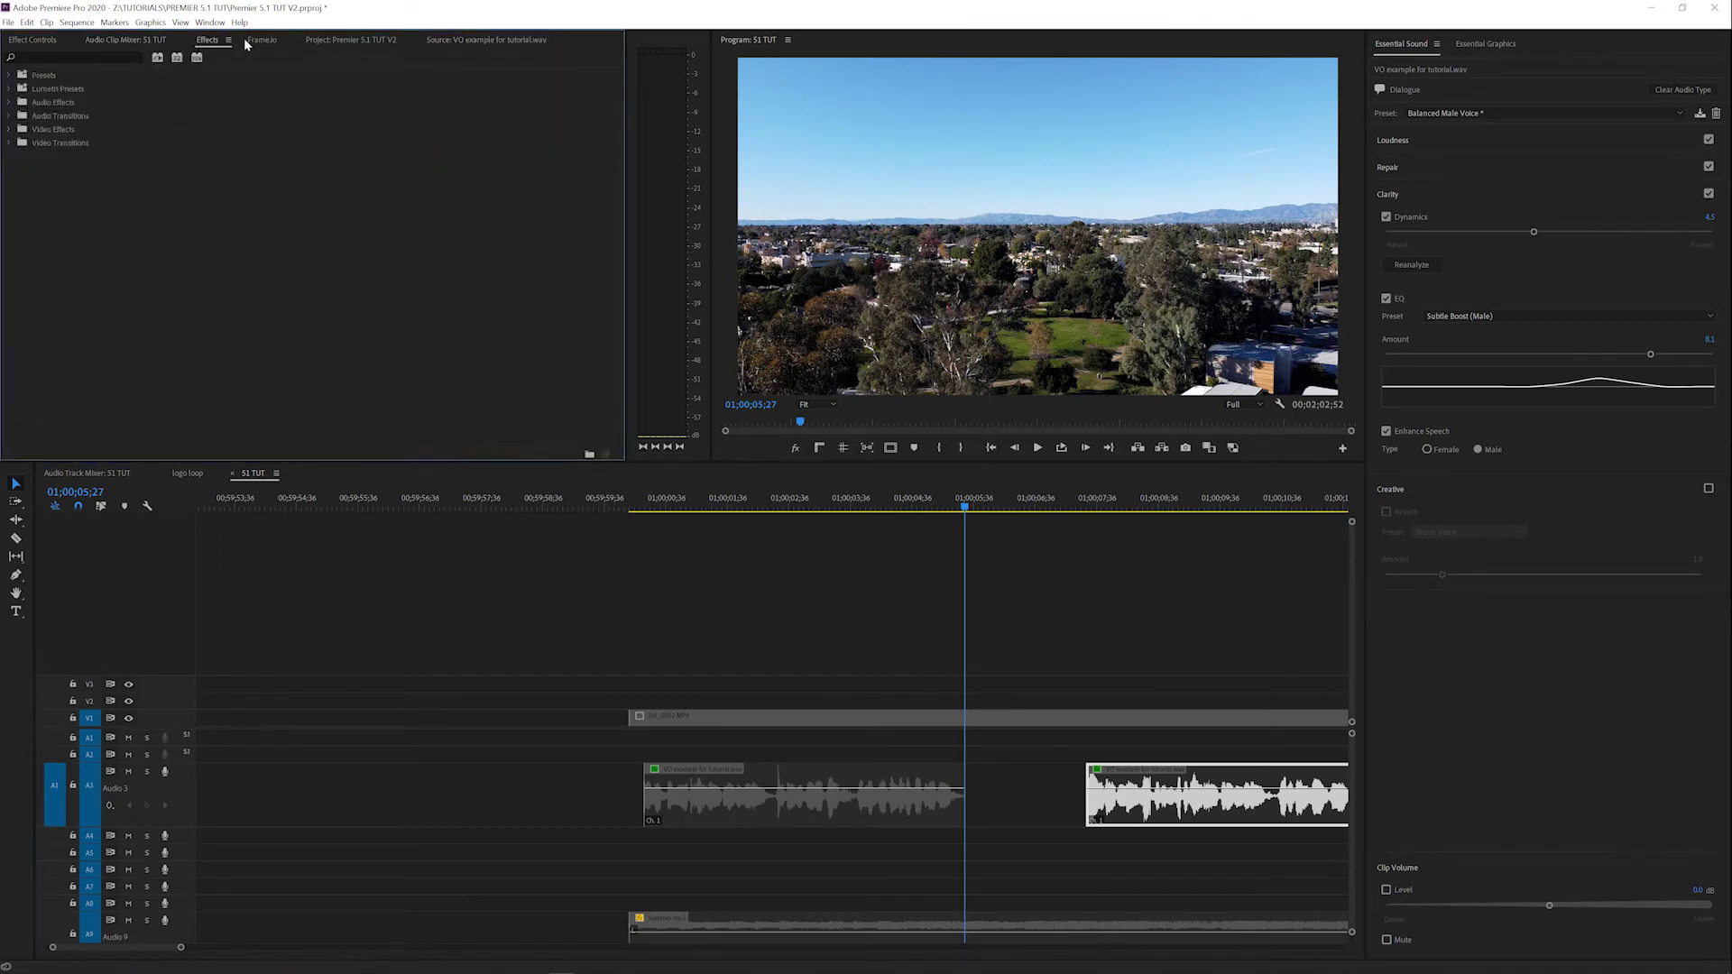
left_click_drag(245, 43, 962, 869)
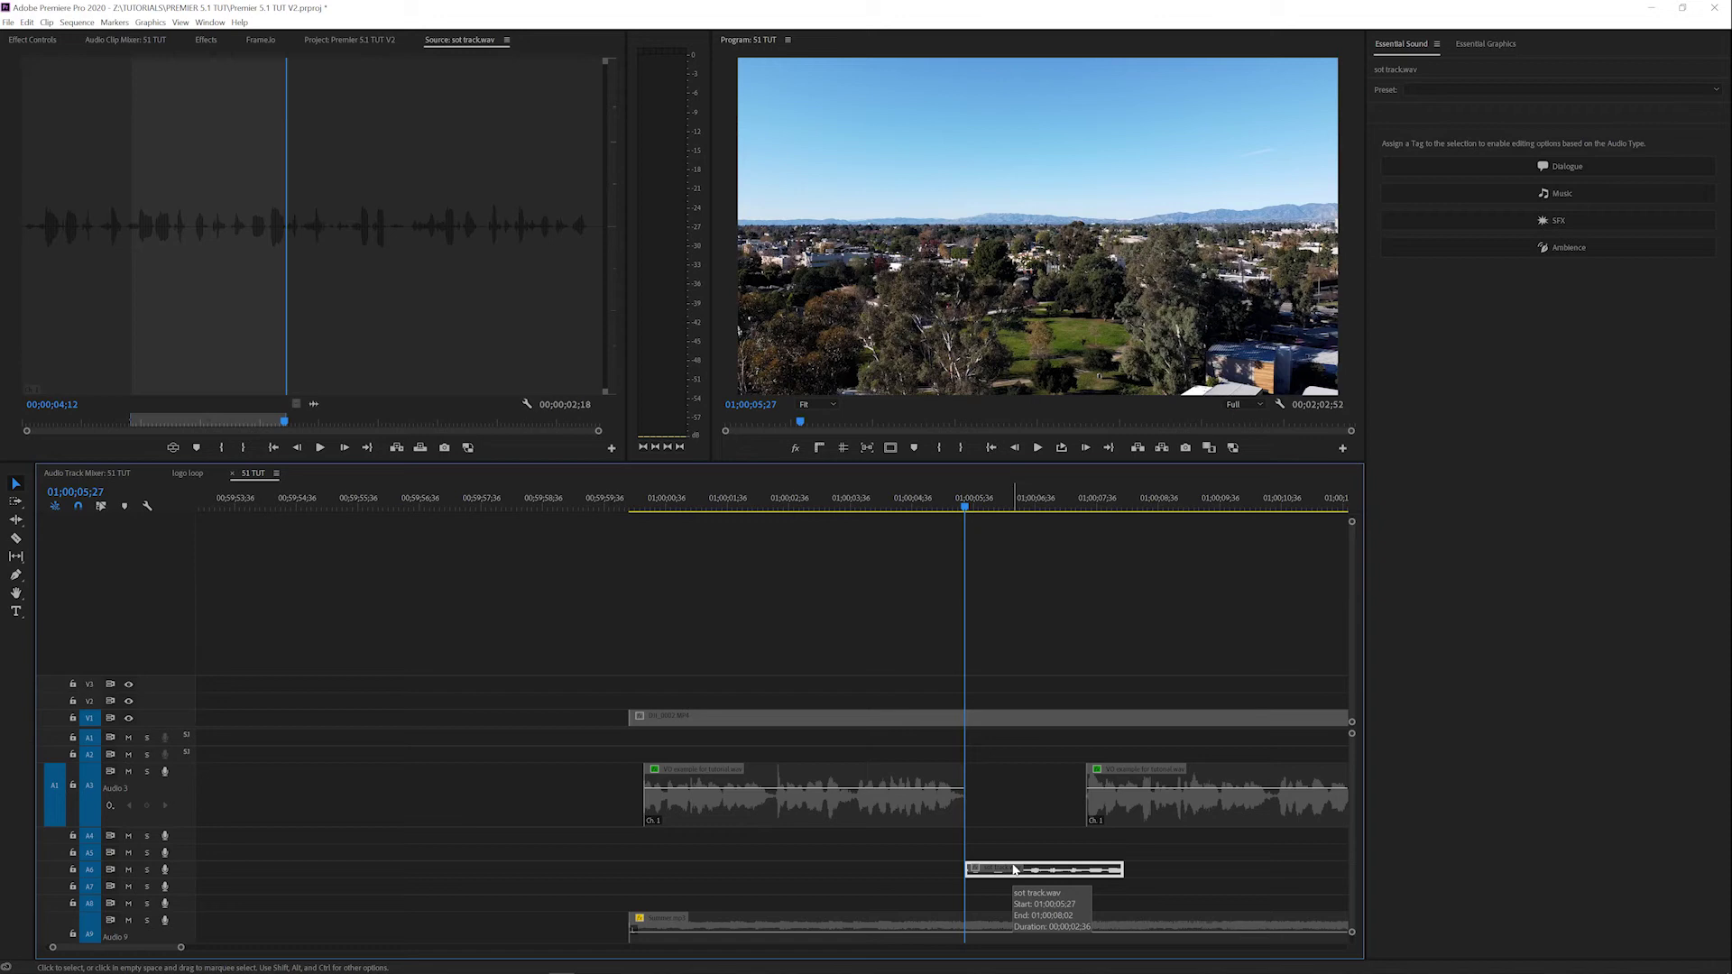
Lock tracks A1 and A2 and move the second voice-over piece down to A4
scroll(174, 756, "down", 3)
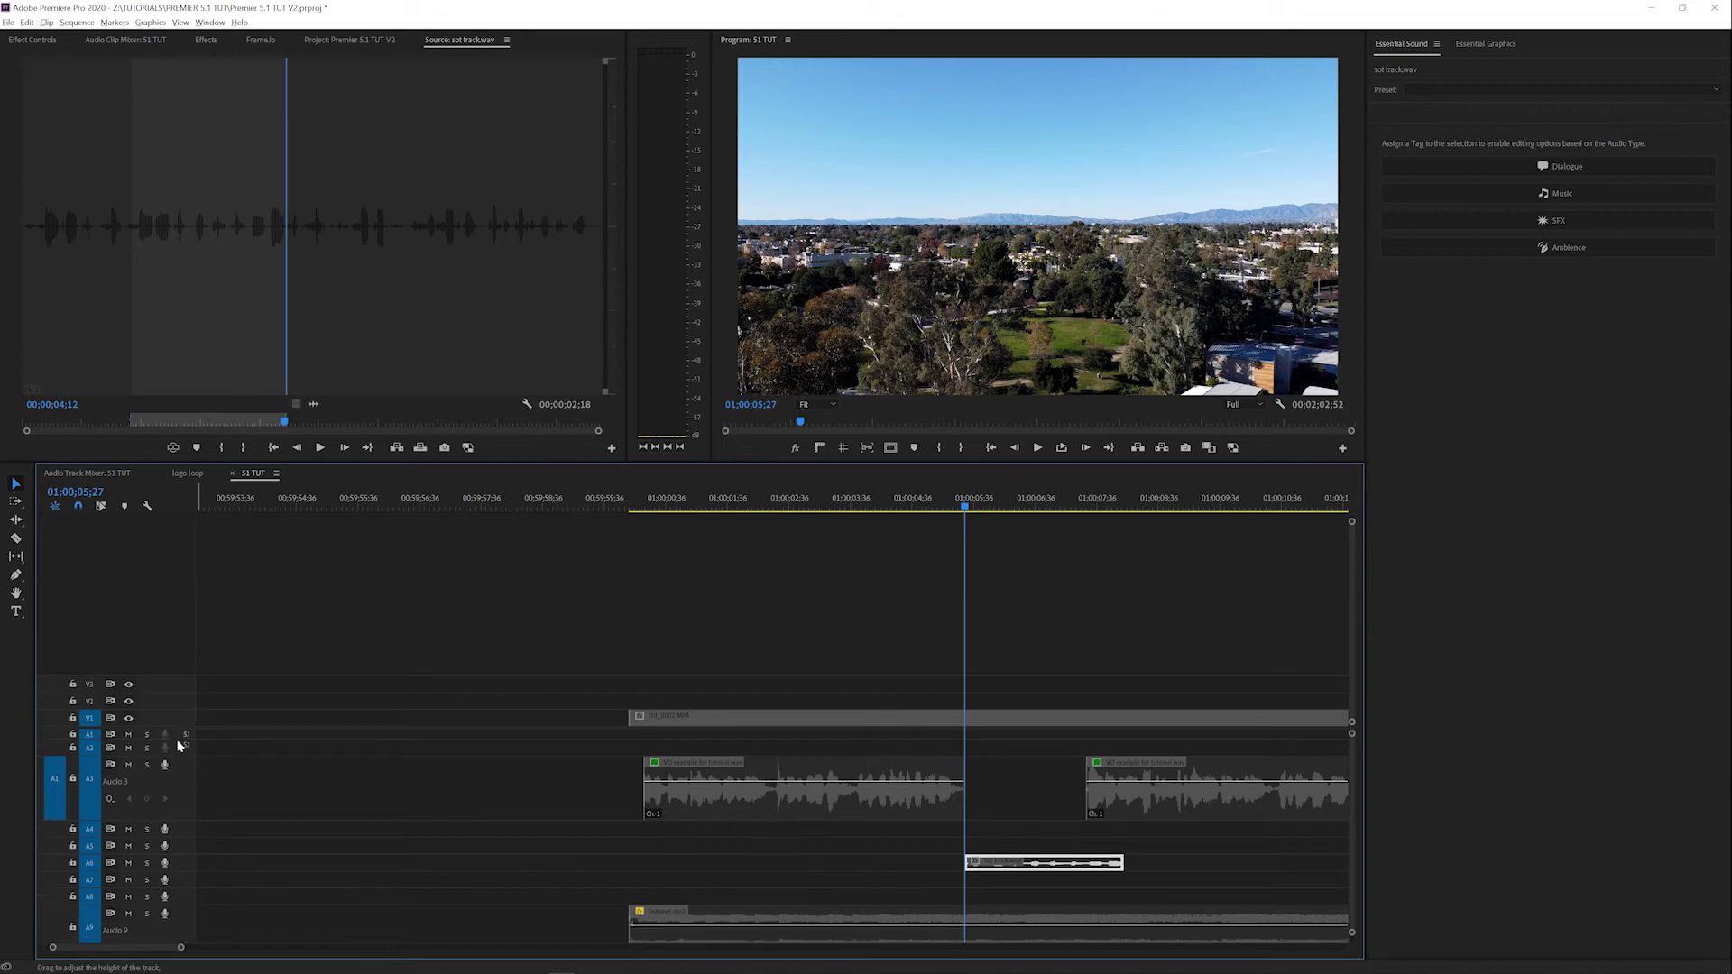
left_click(73, 738)
left_click(73, 751)
mouse_move(848, 785)
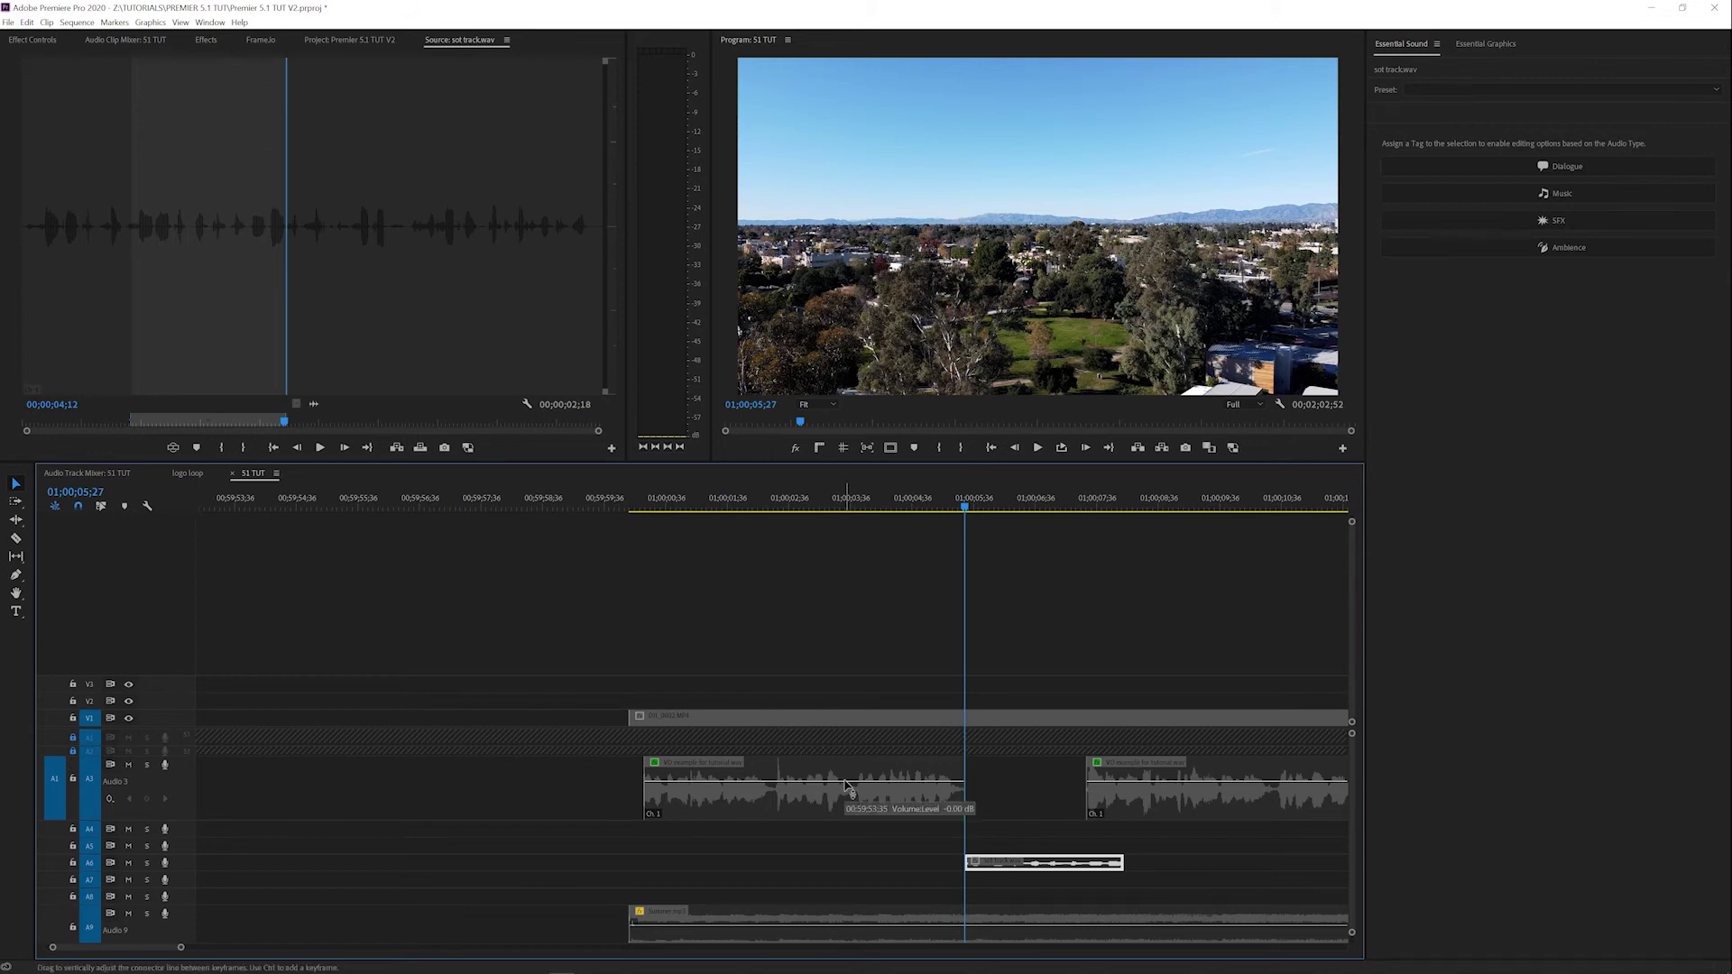
left_click_drag(1119, 789, 1119, 830)
left_click(1102, 874)
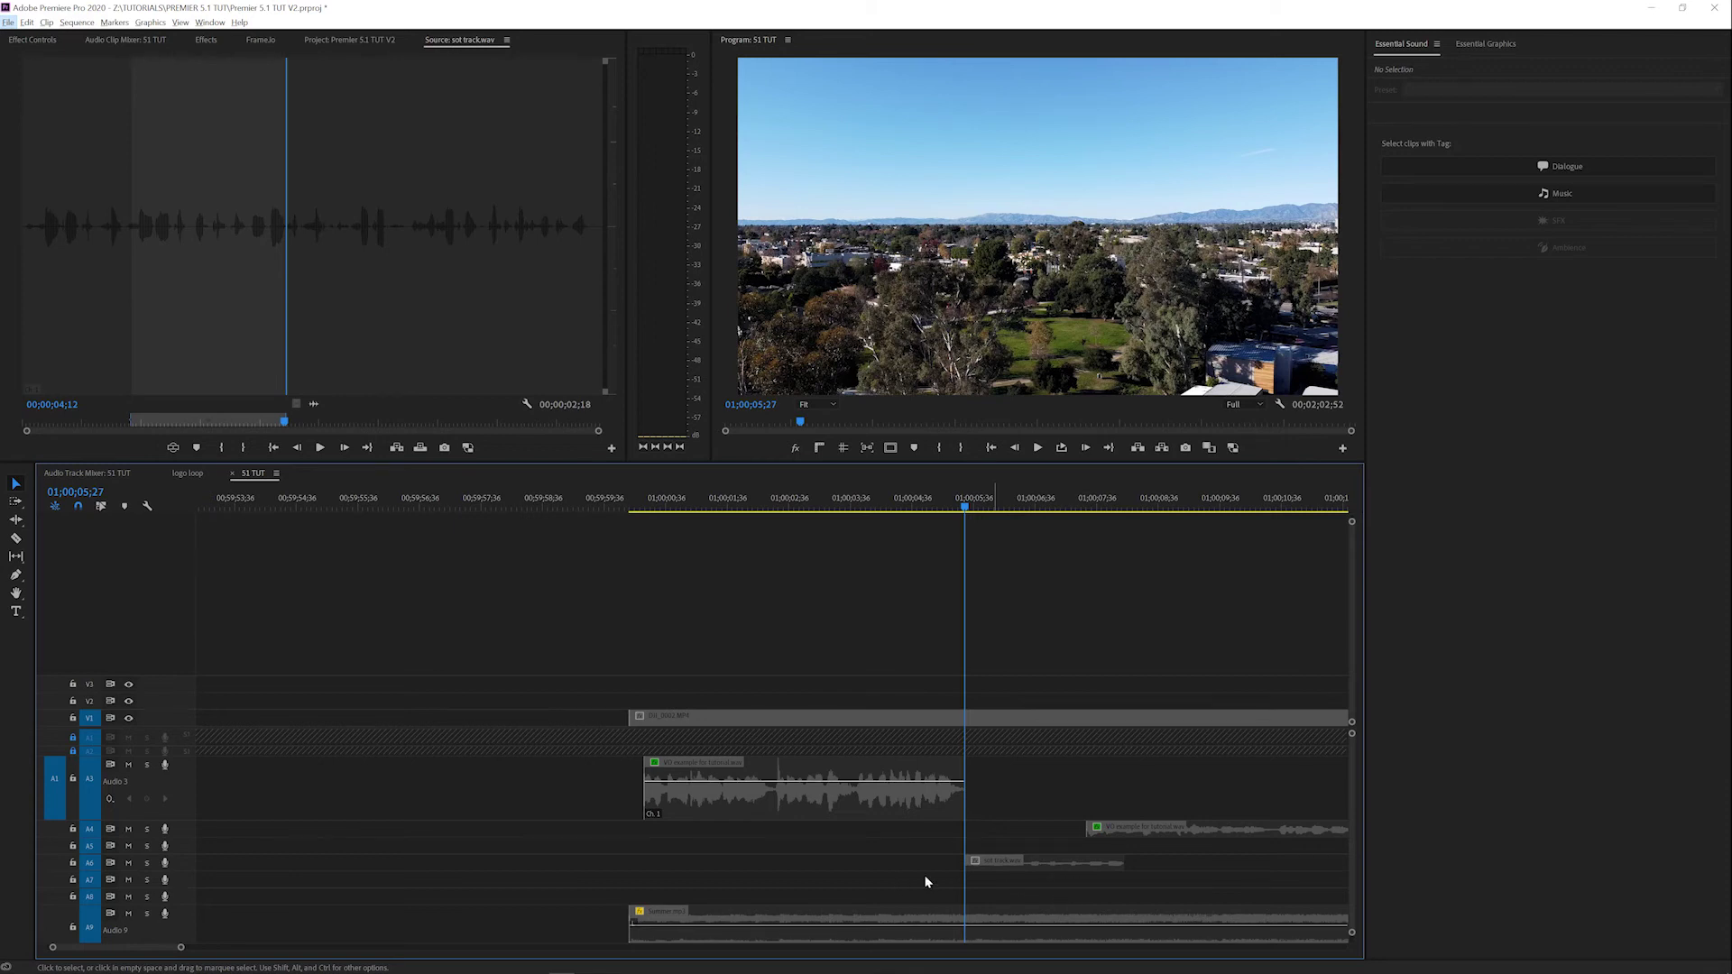
right_click(175, 879)
Add an audio track from the track-header menu and return the later voice-over piece to A3
left_click(216, 763)
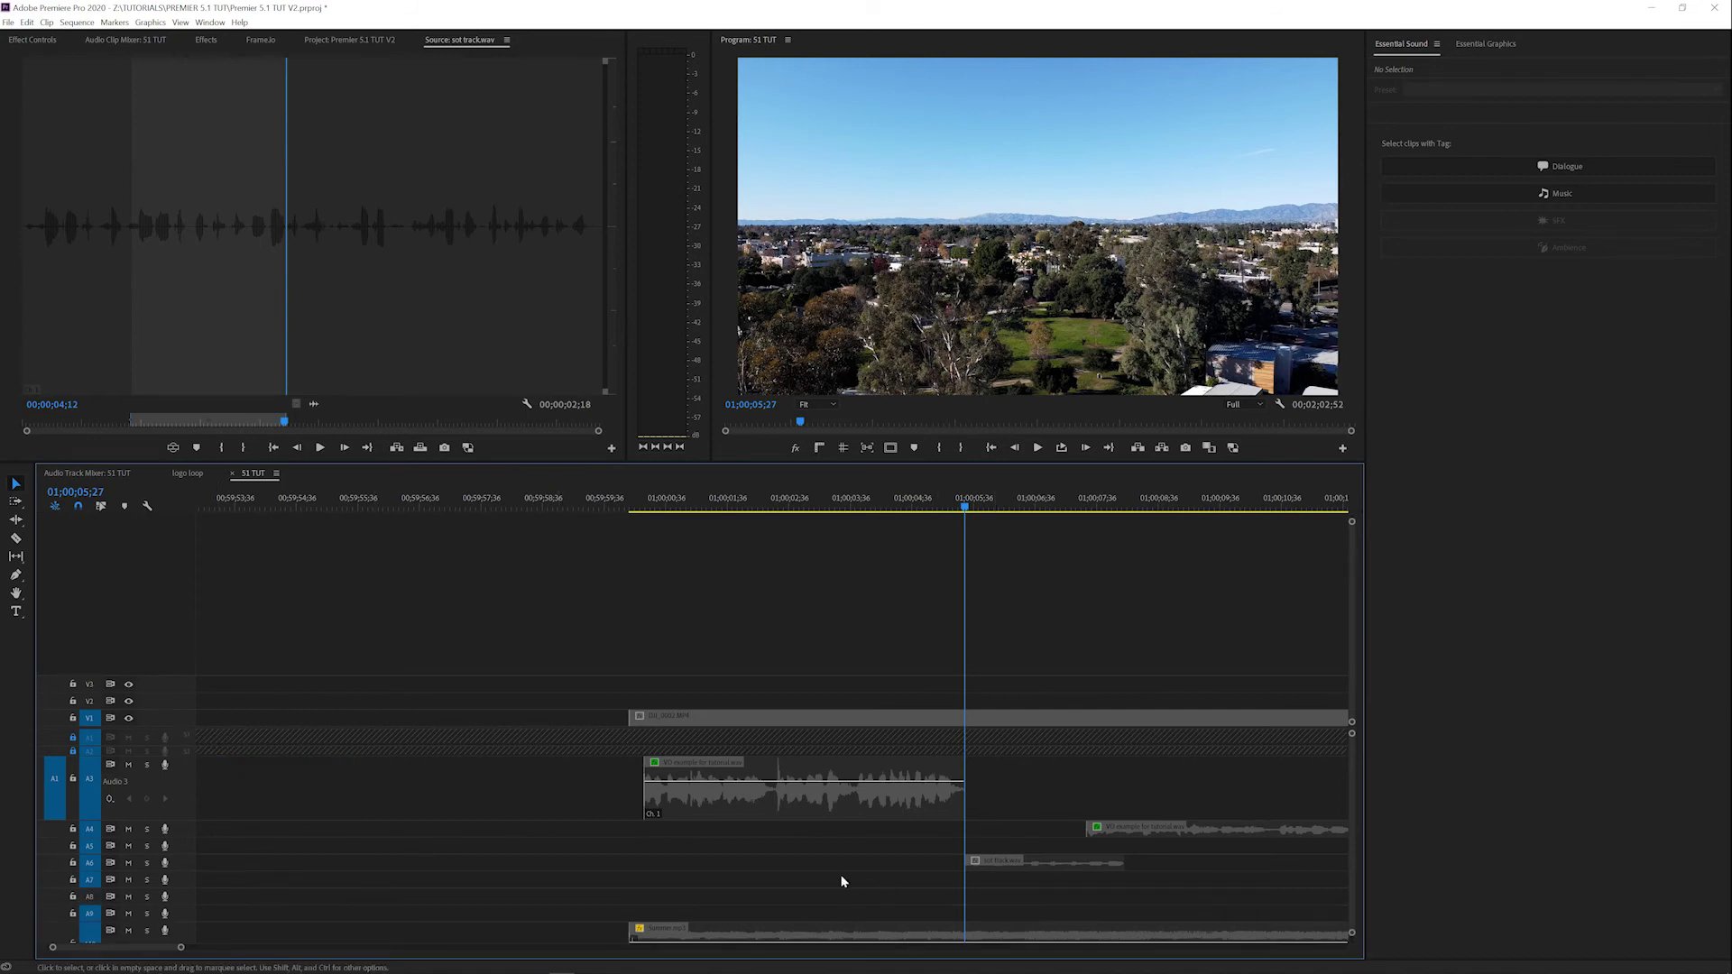
scroll(839, 882, "down", 1)
left_click_drag(1173, 789, 1173, 755)
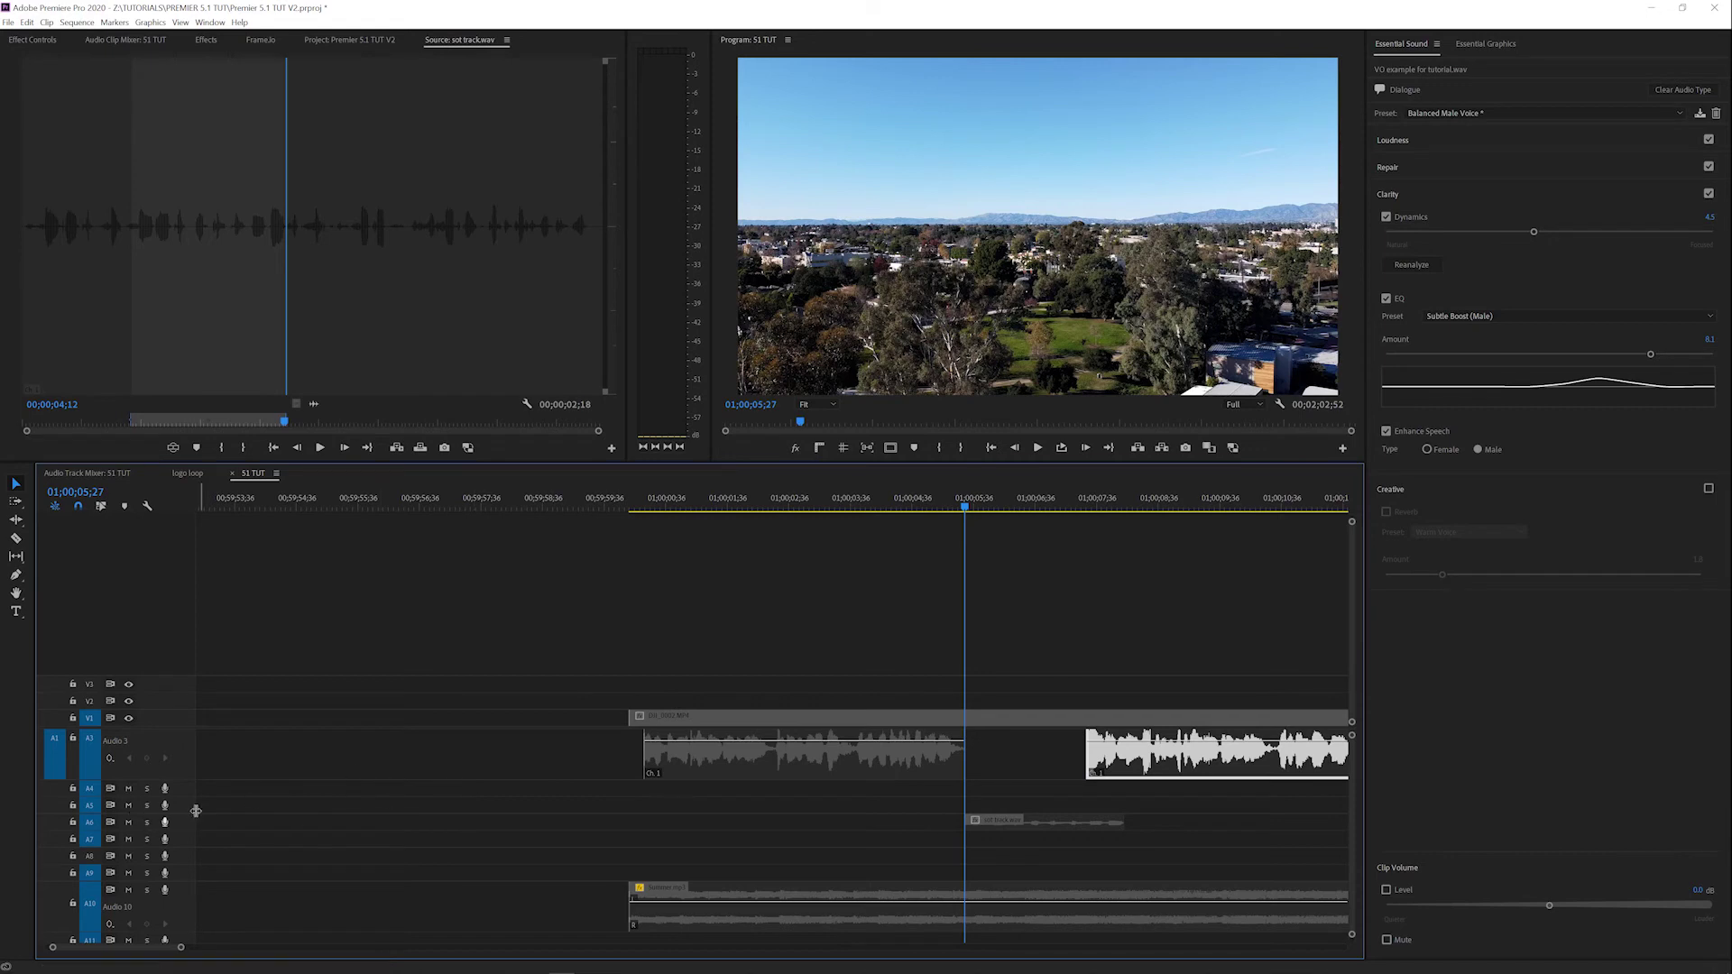
scroll(188, 809, "up", 1)
Assign the Audio 3 track output to master channels 3-4 instead of 1-2
scroll(187, 815, "up", 1)
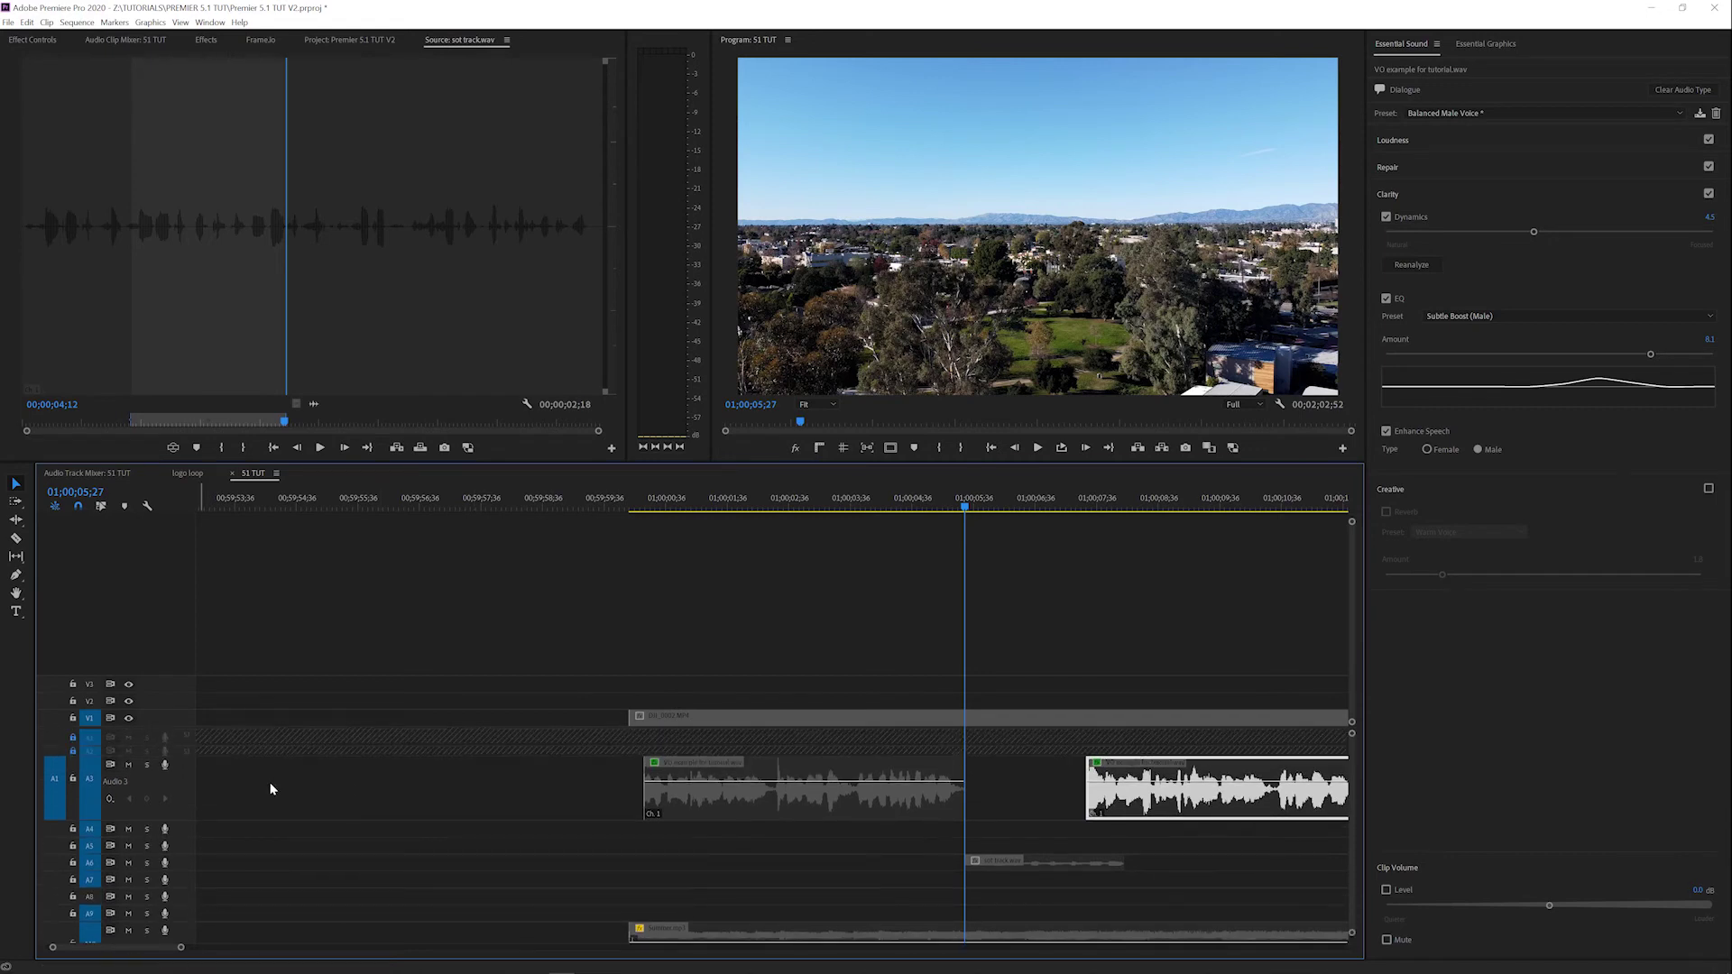
right_click(179, 774)
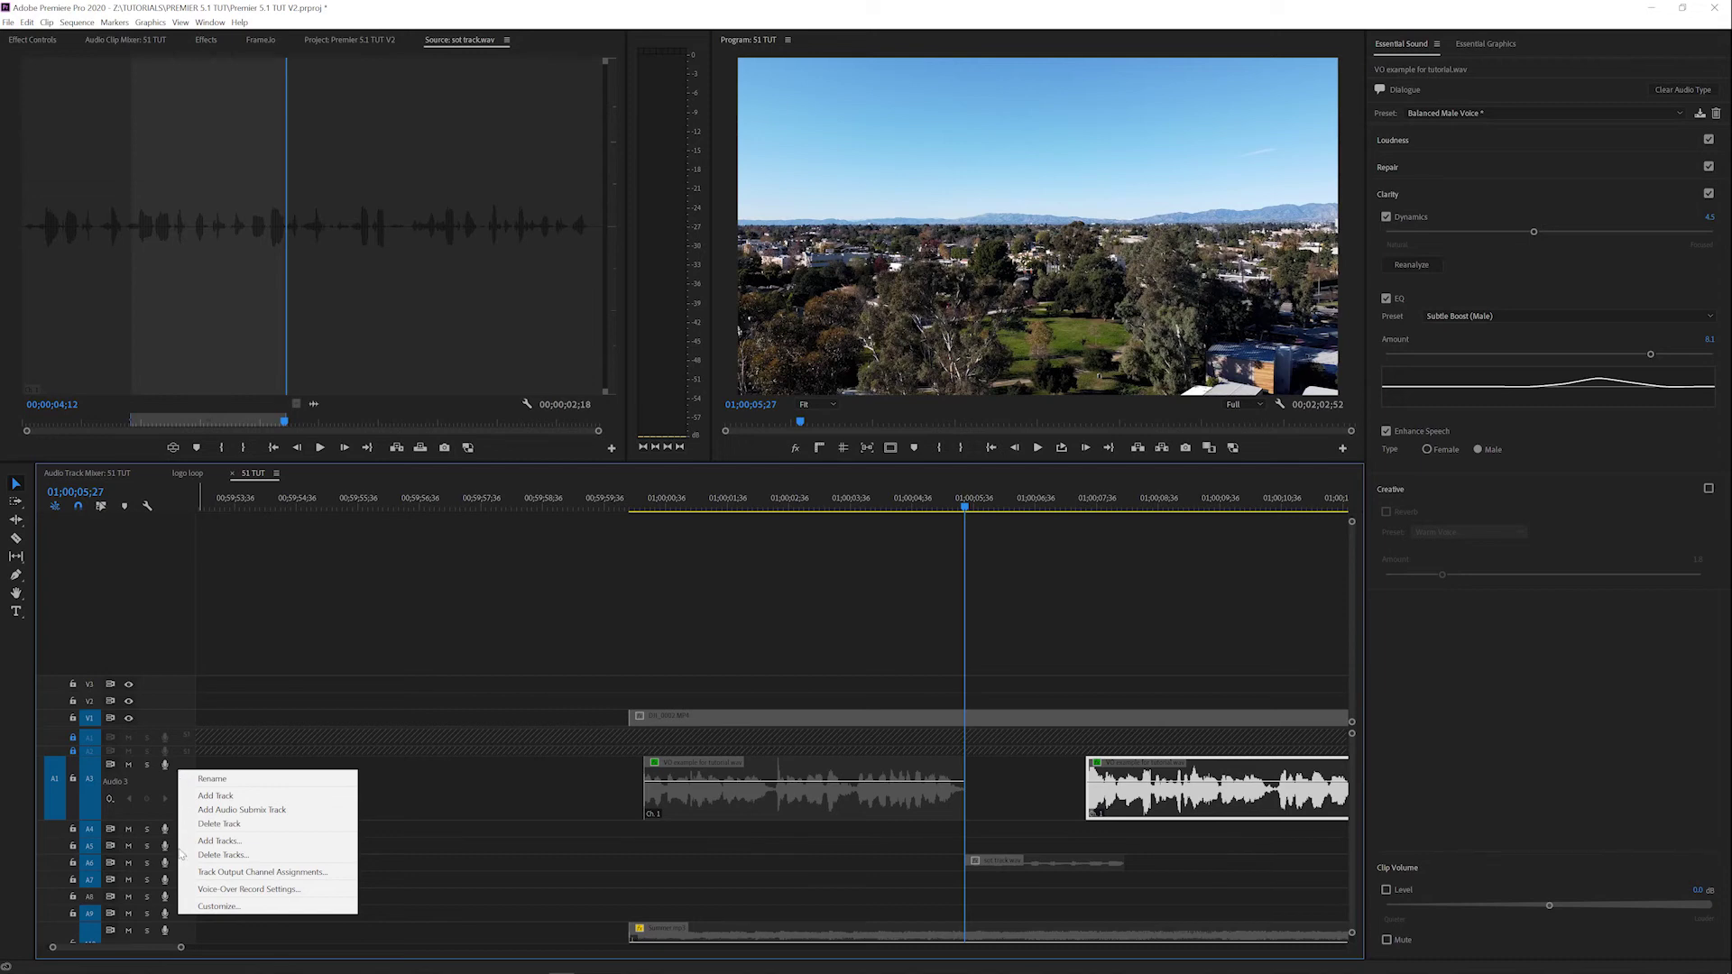
left_click(201, 873)
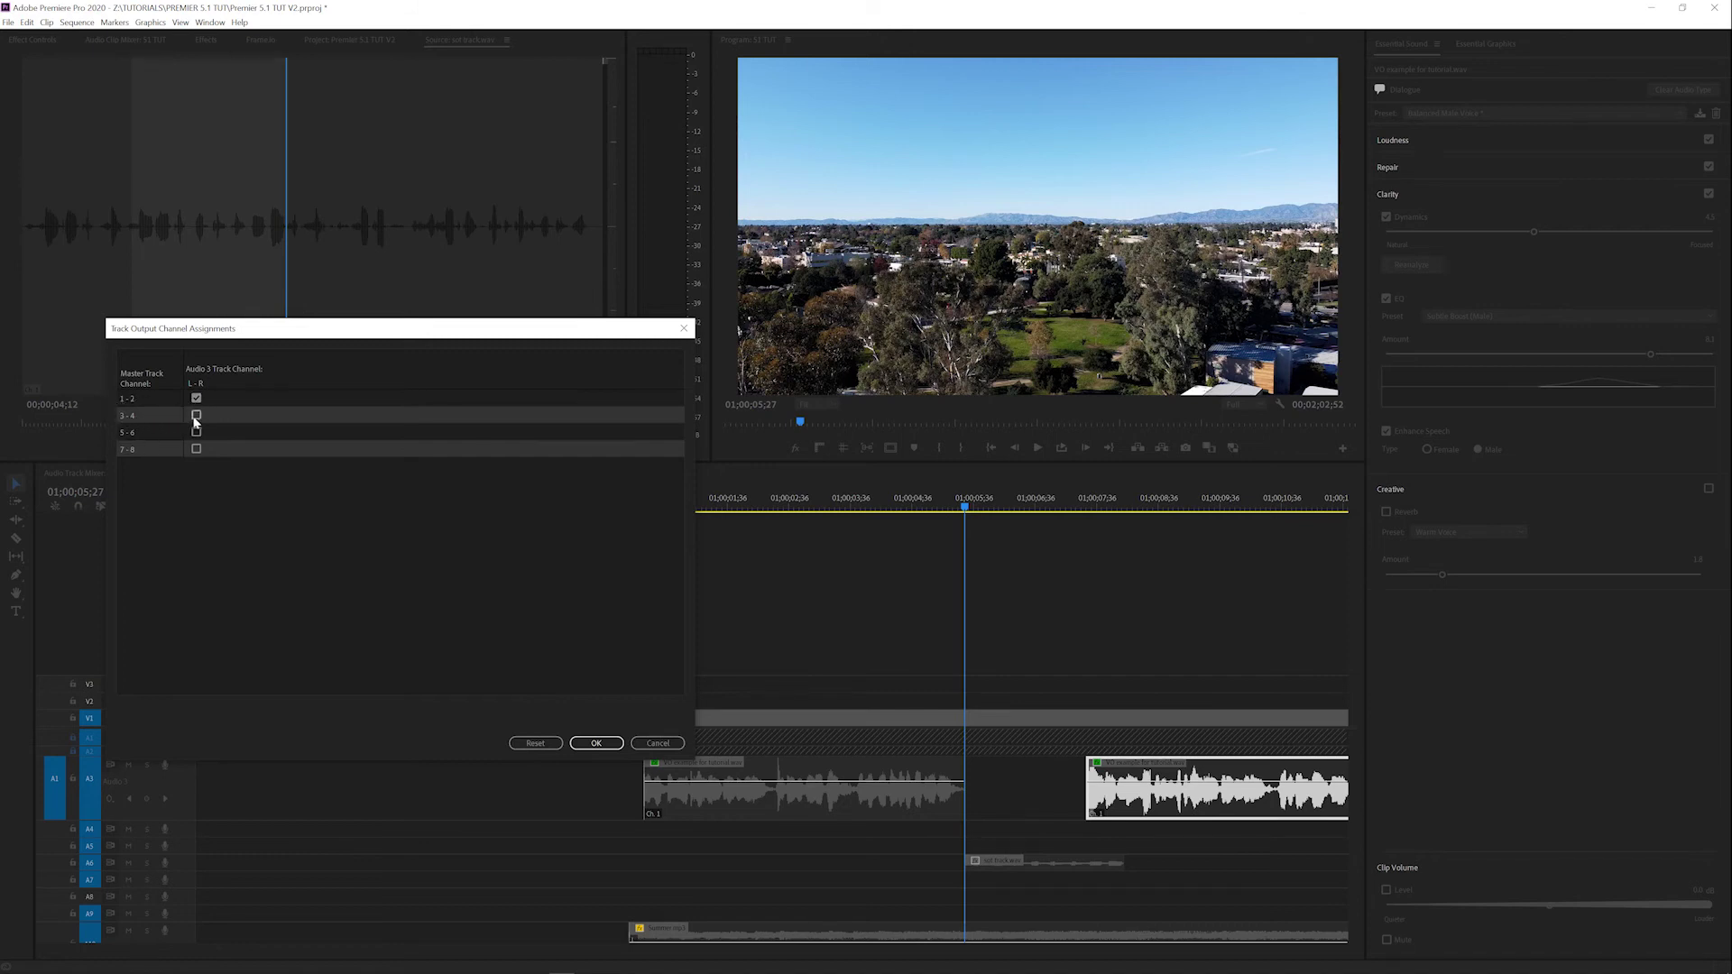
left_click(658, 742)
right_click(176, 779)
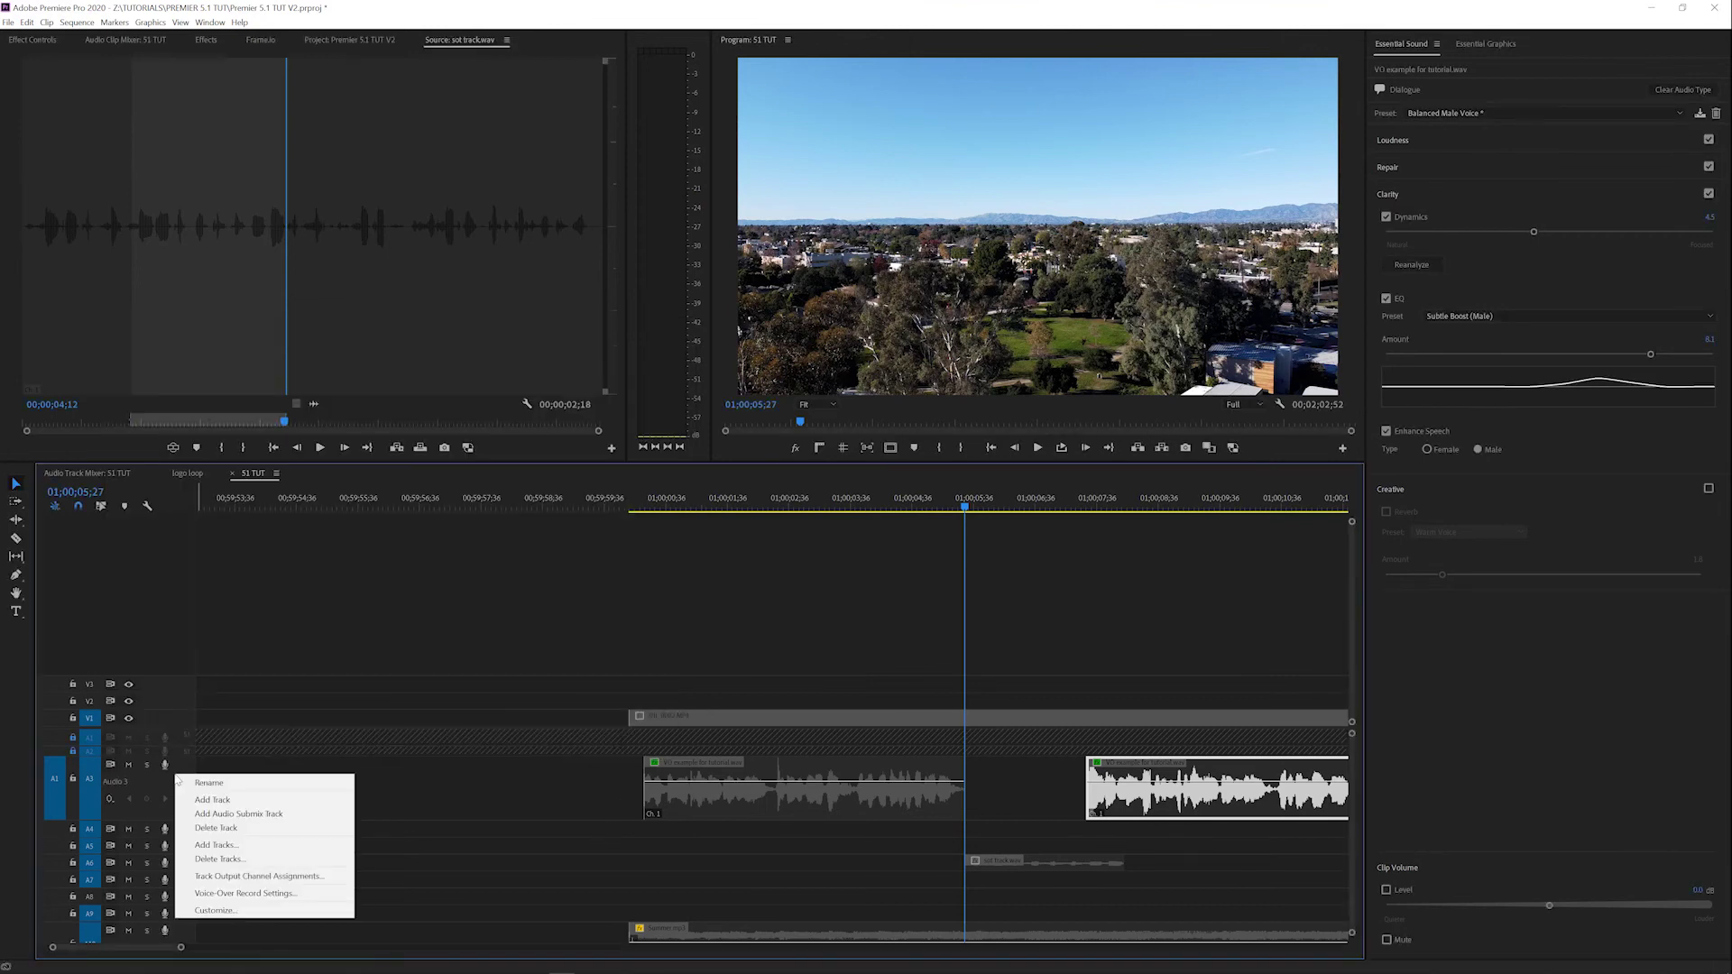
left_click(214, 876)
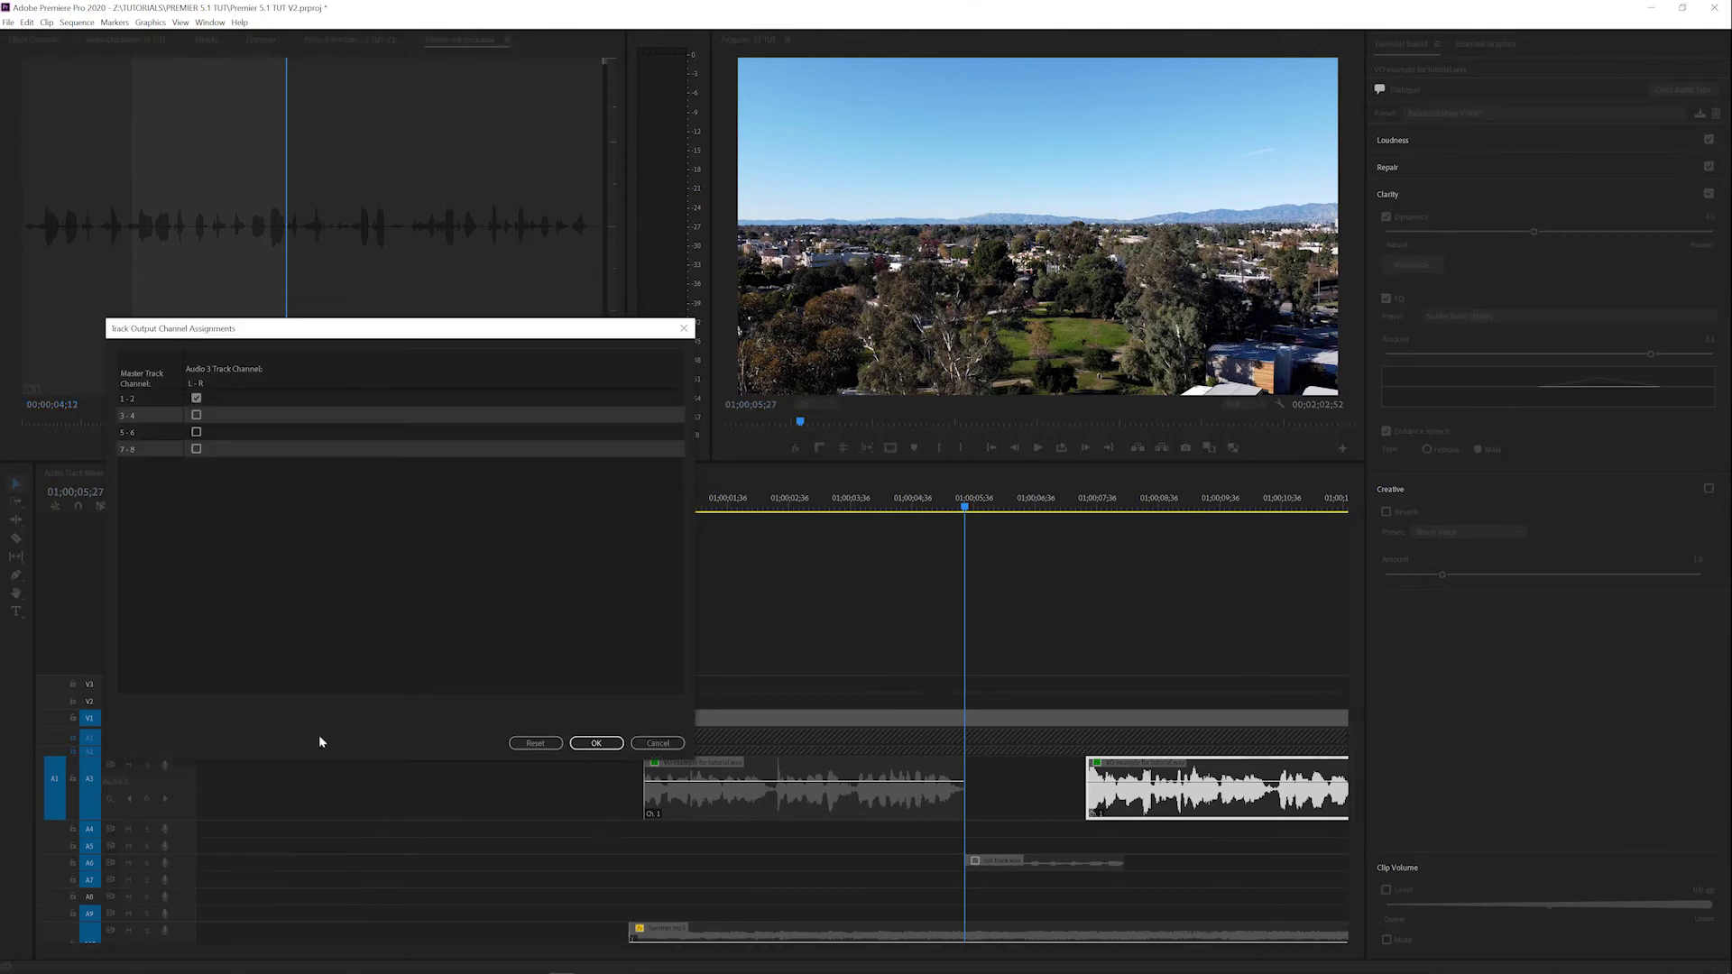
left_click(596, 742)
Play the sequence from near the start to hear the new routing
left_click(670, 510)
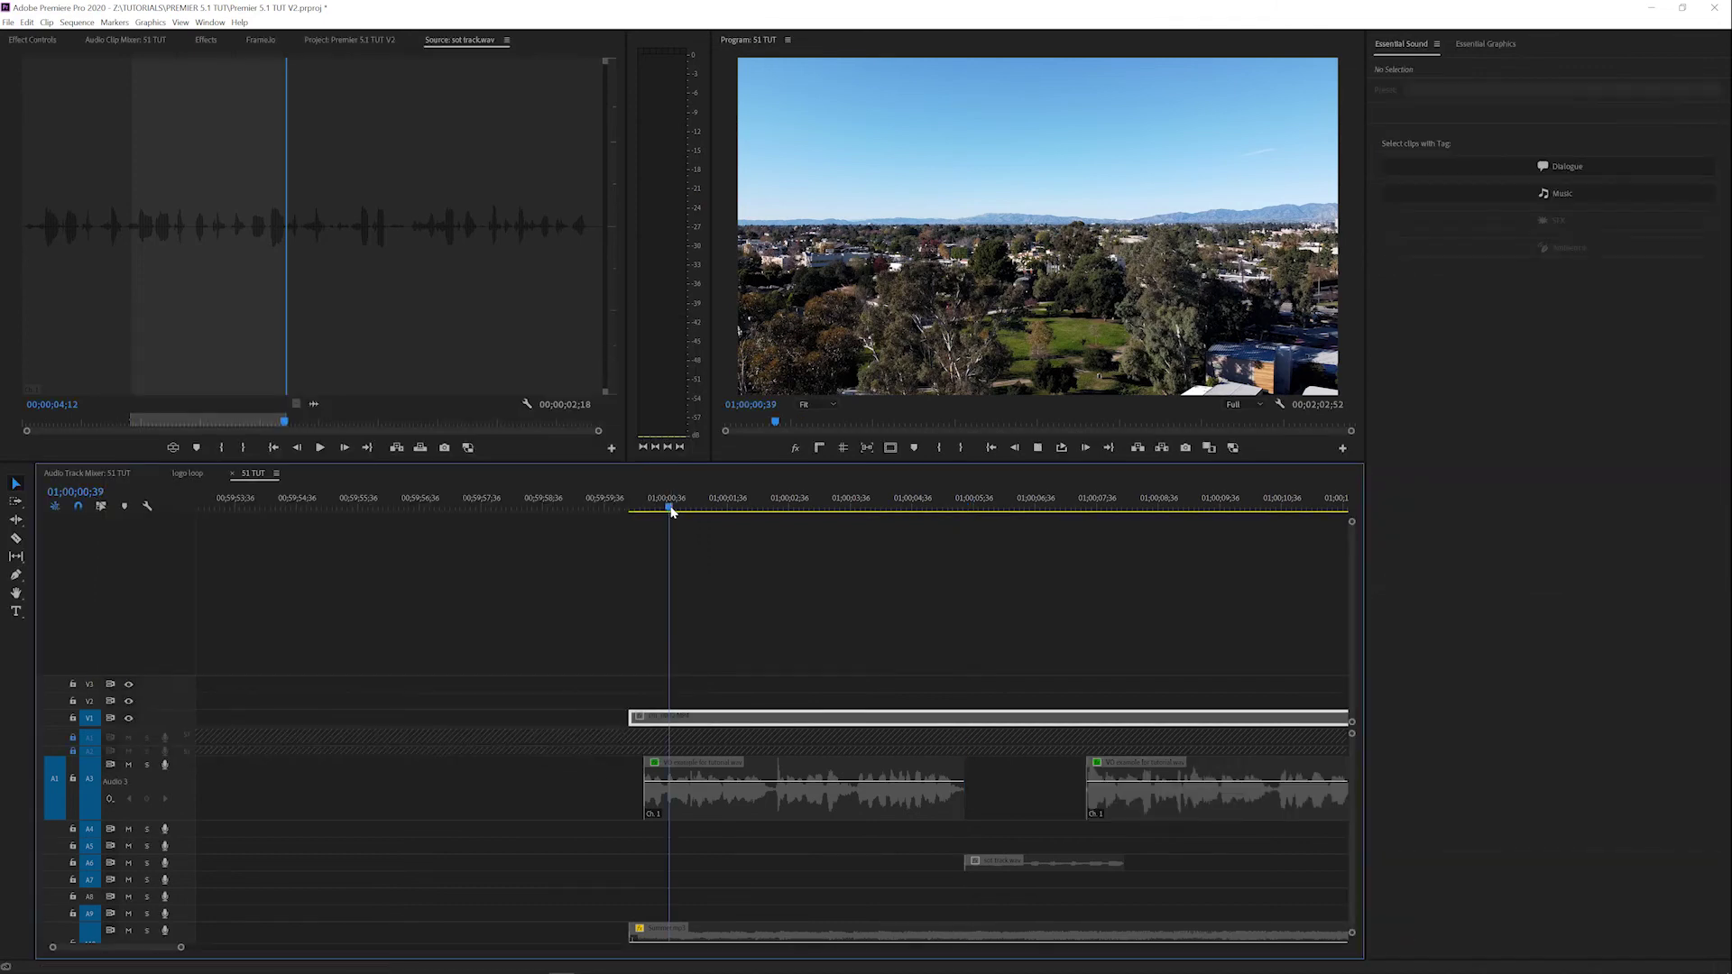
key("space")
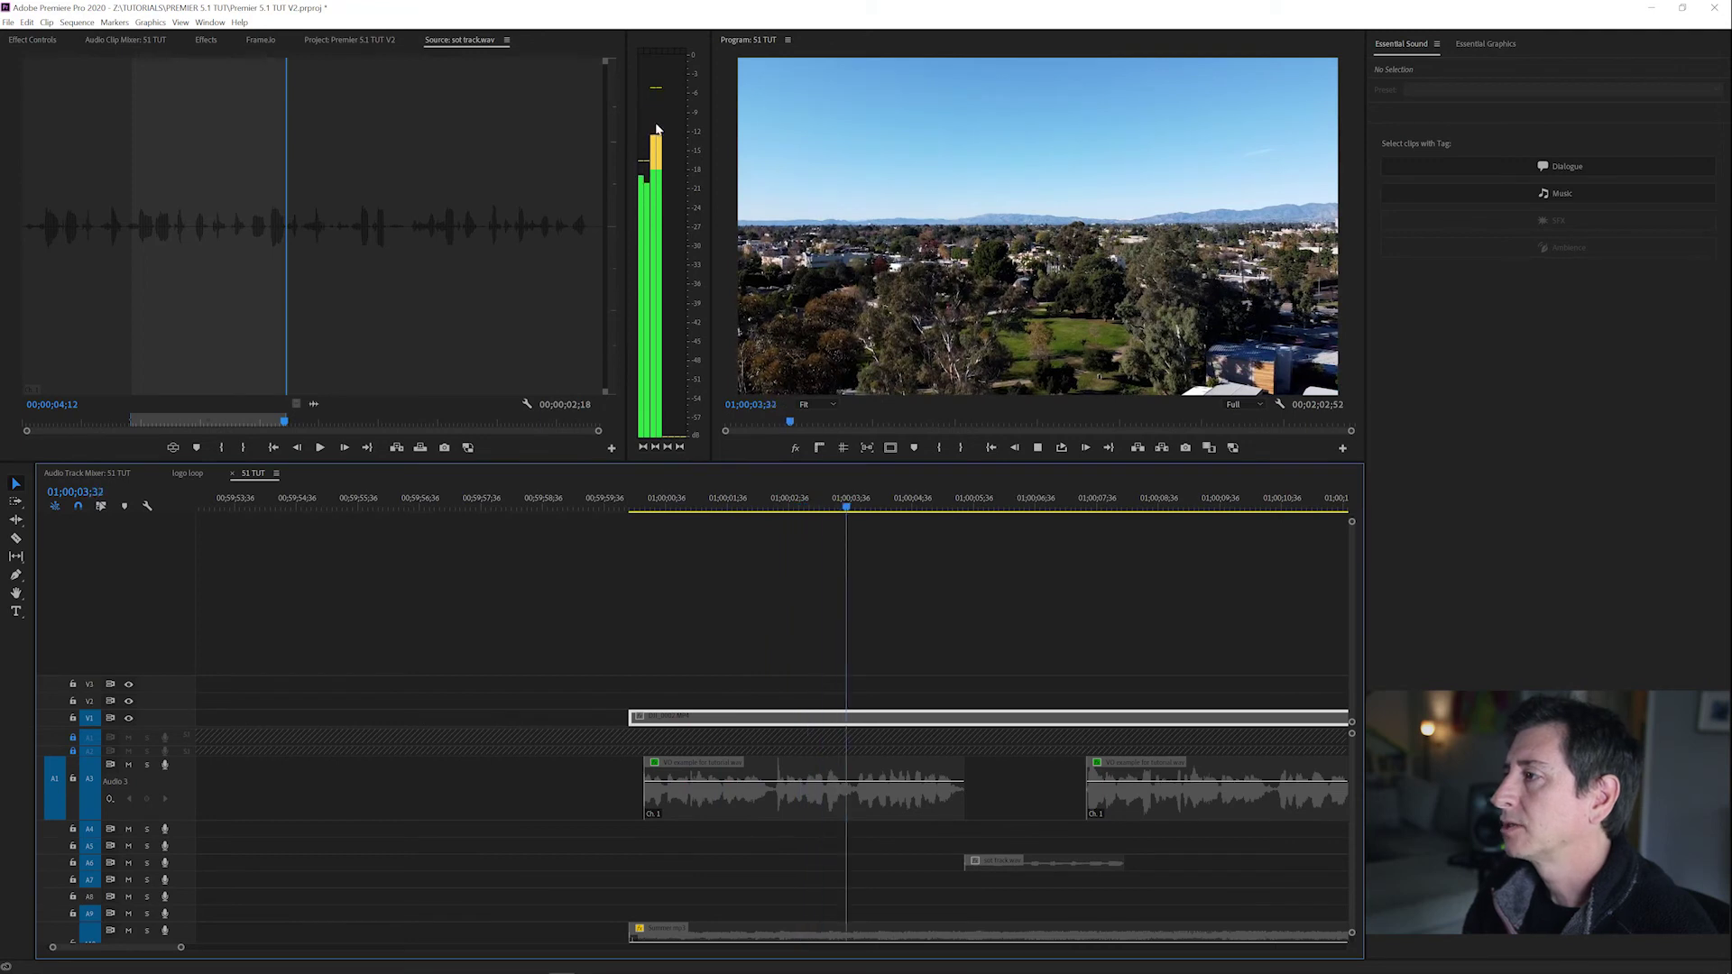
key("space")
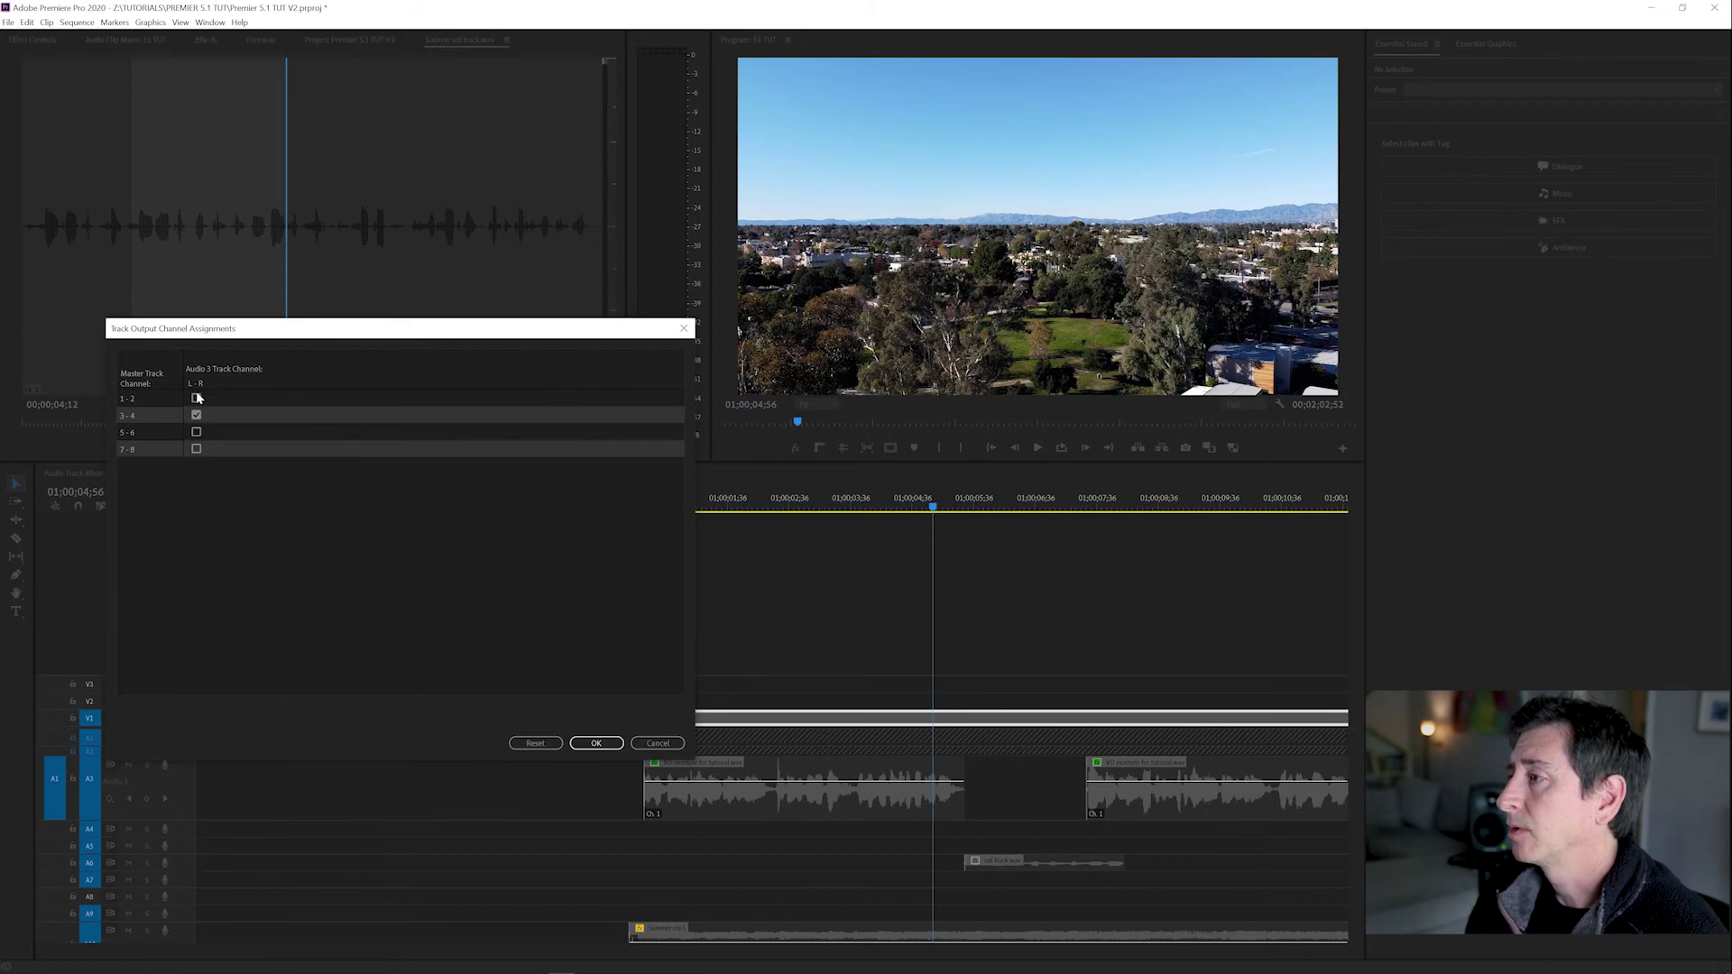
left_click(595, 742)
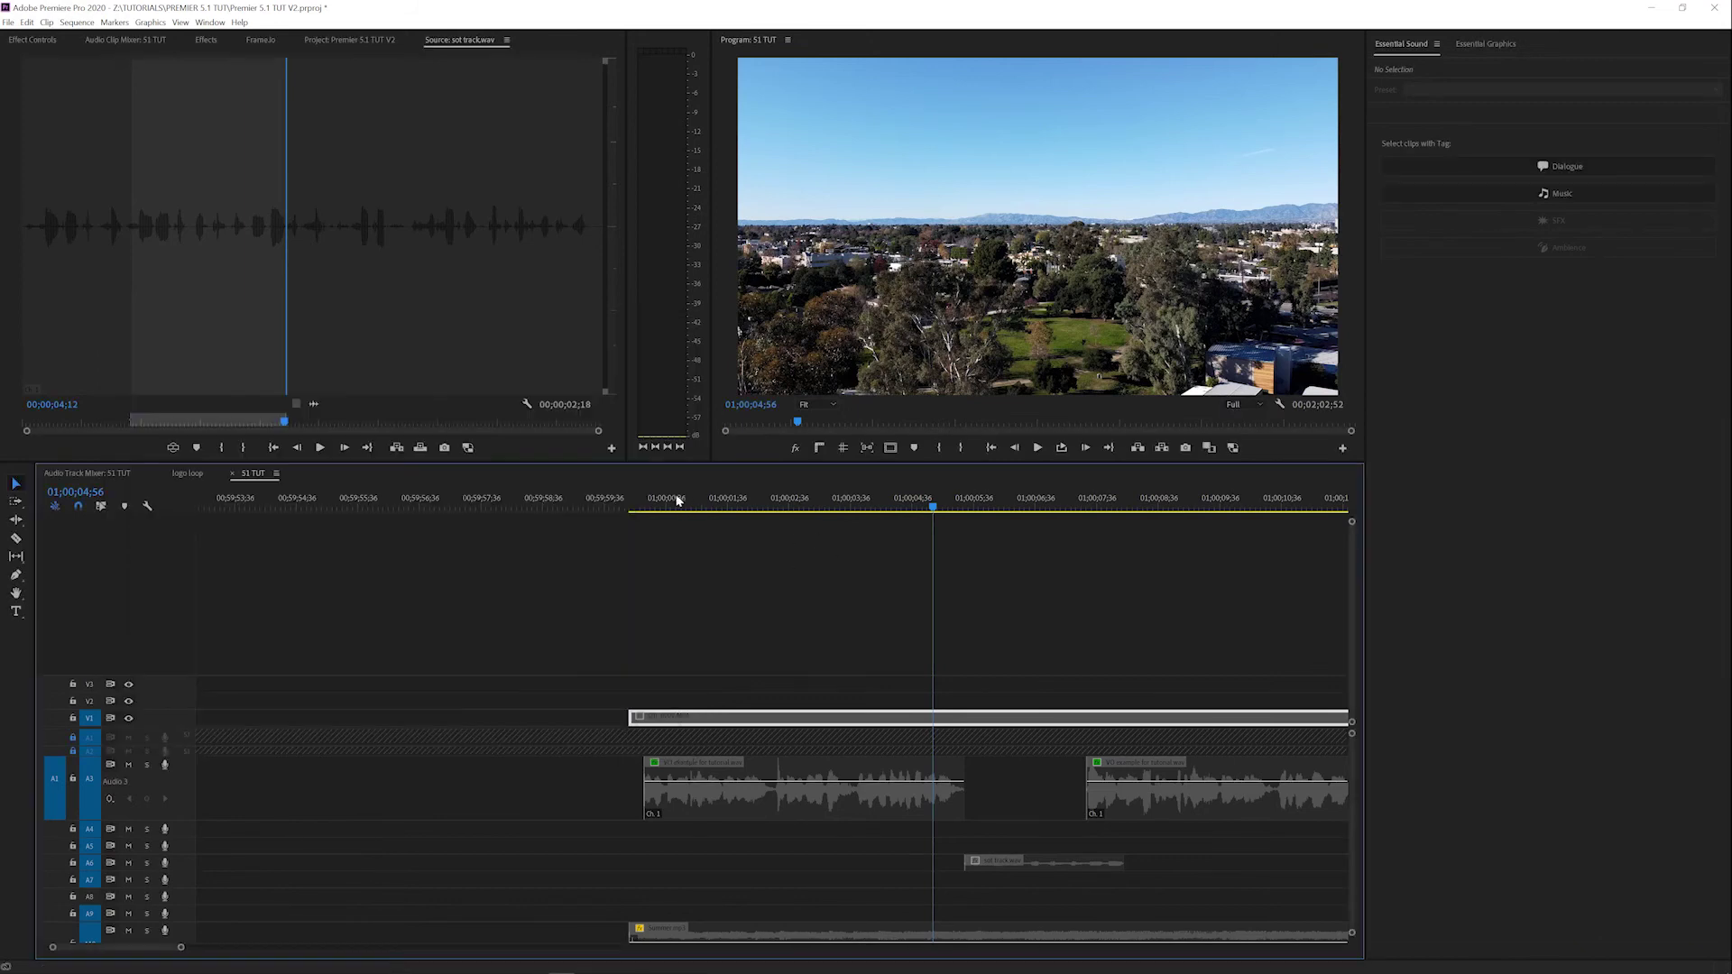
left_click(674, 500)
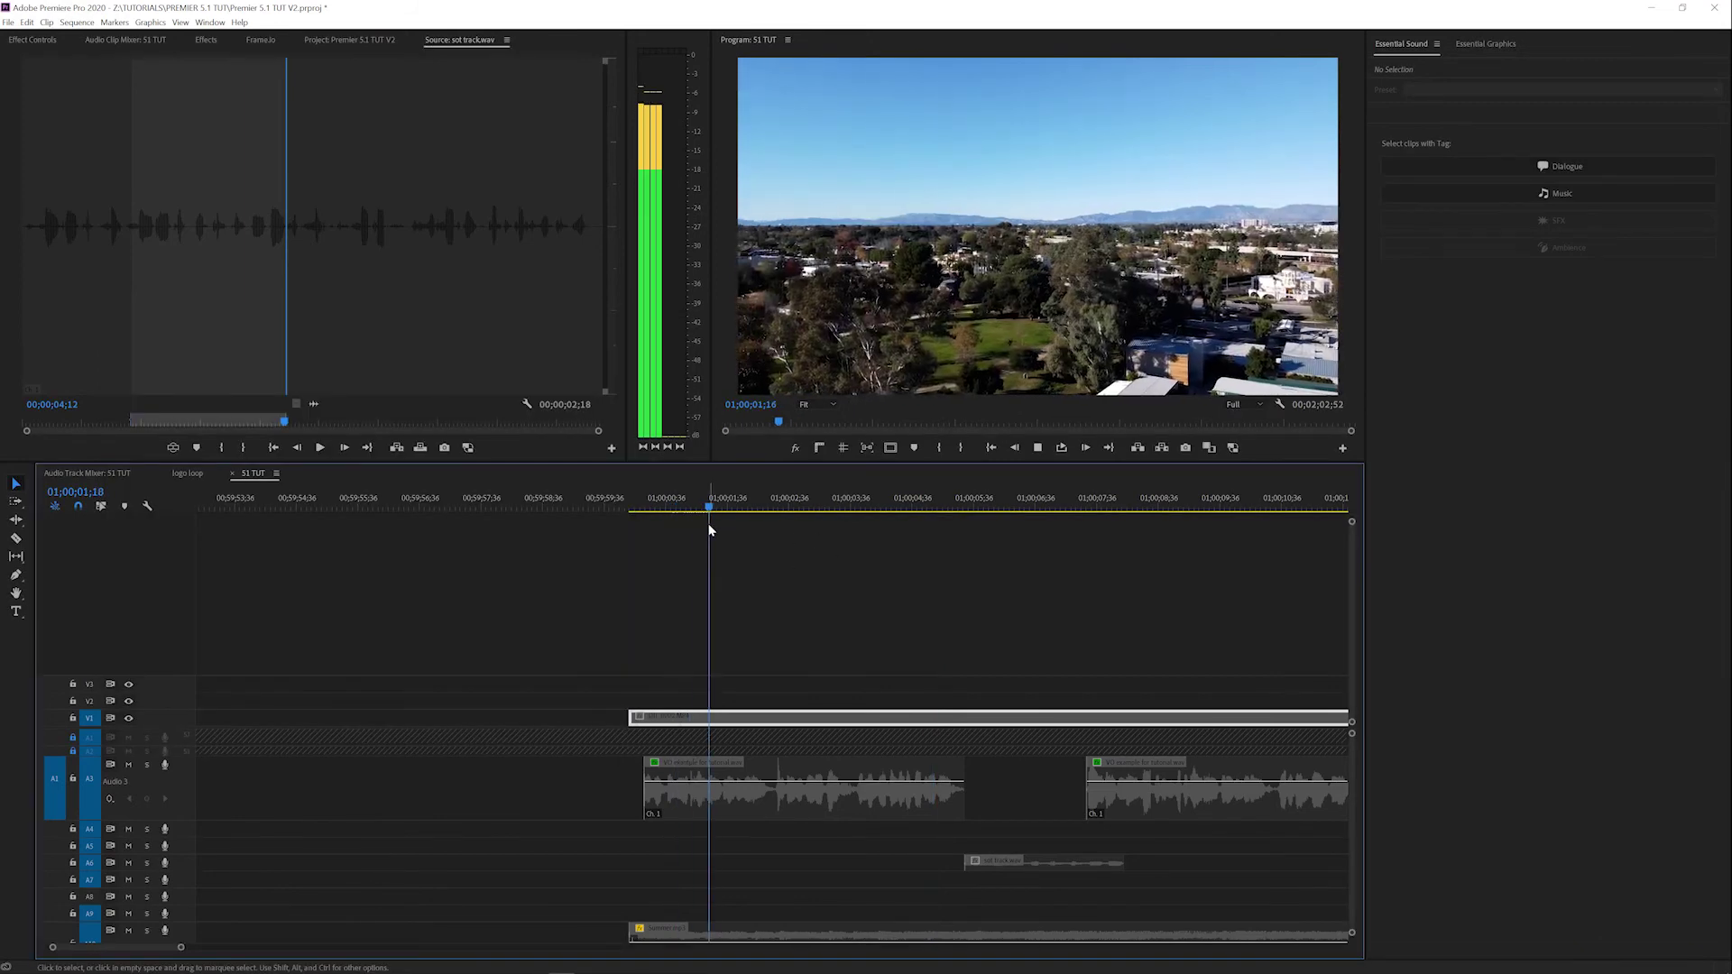
key("space")
key("minus")
key("minus")
key("minus")
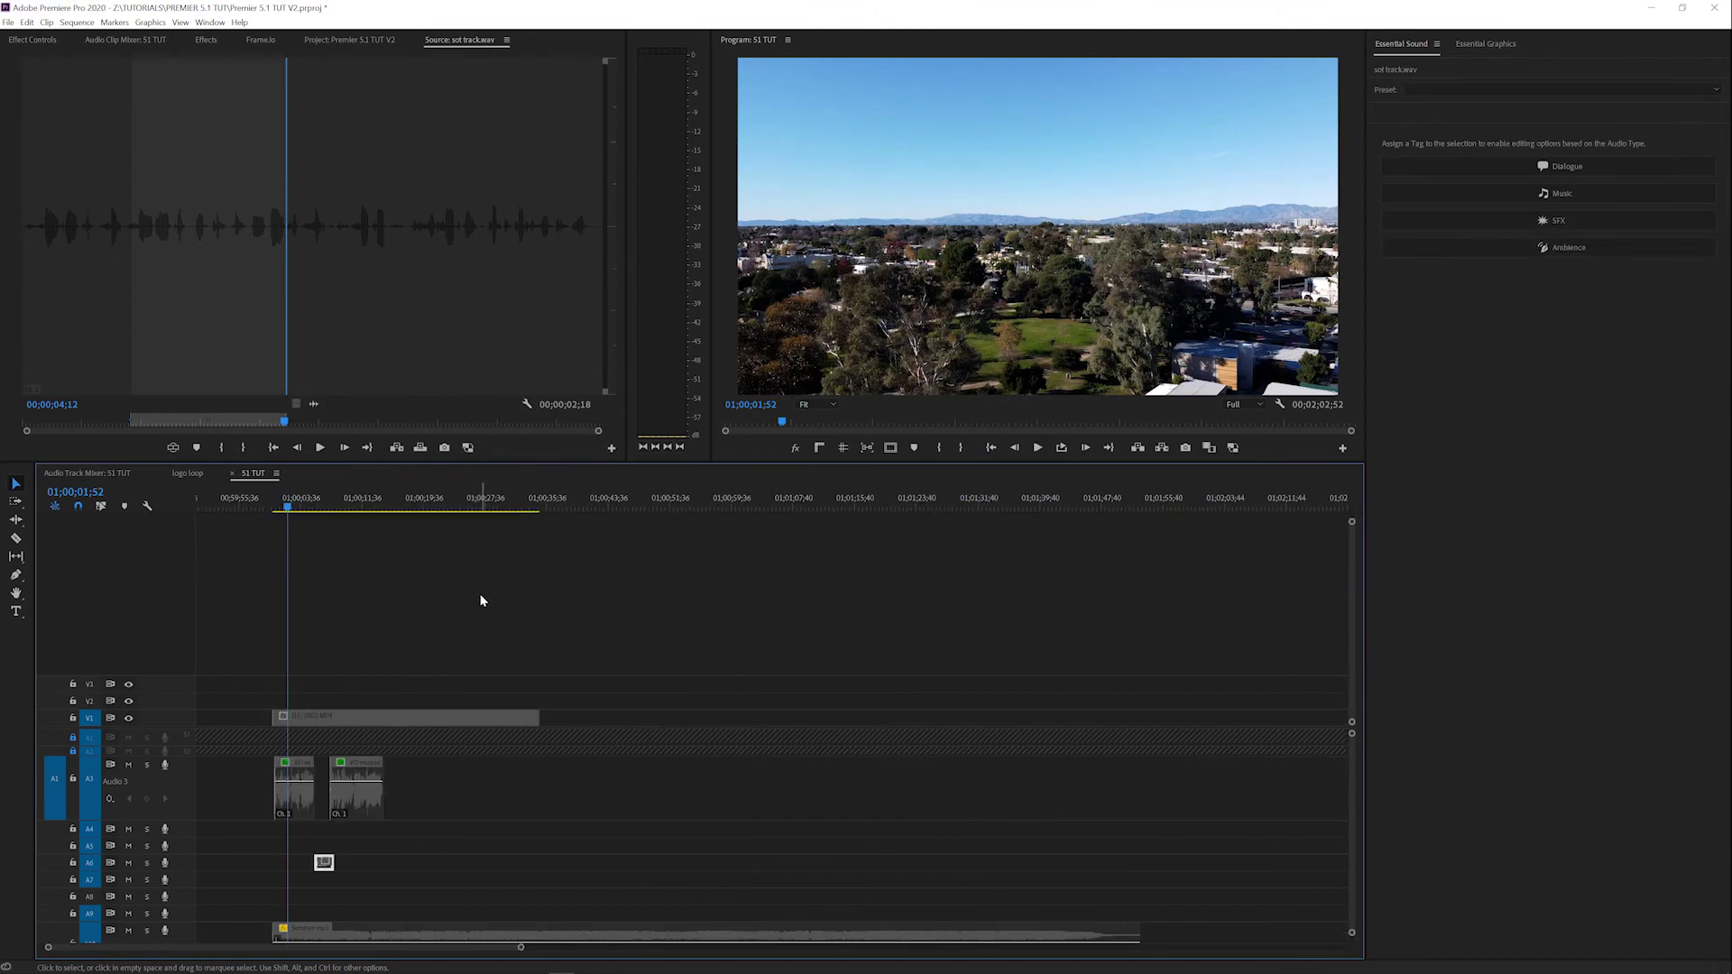
left_click(8, 23)
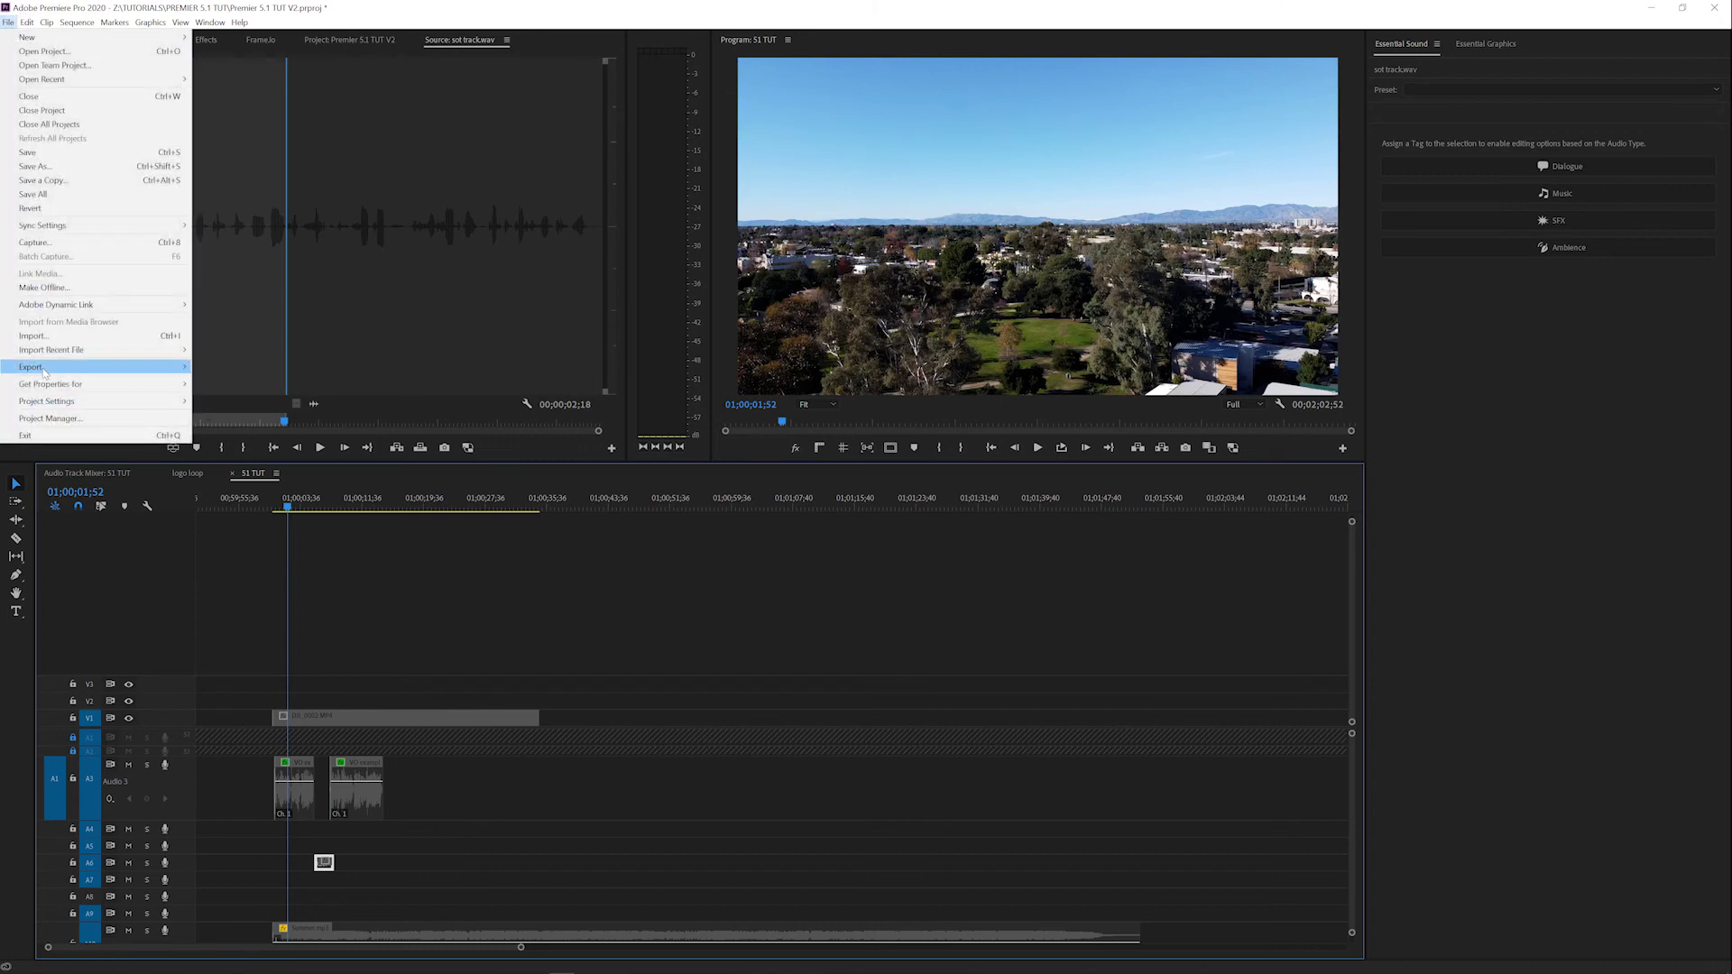
mouse_move(108, 367)
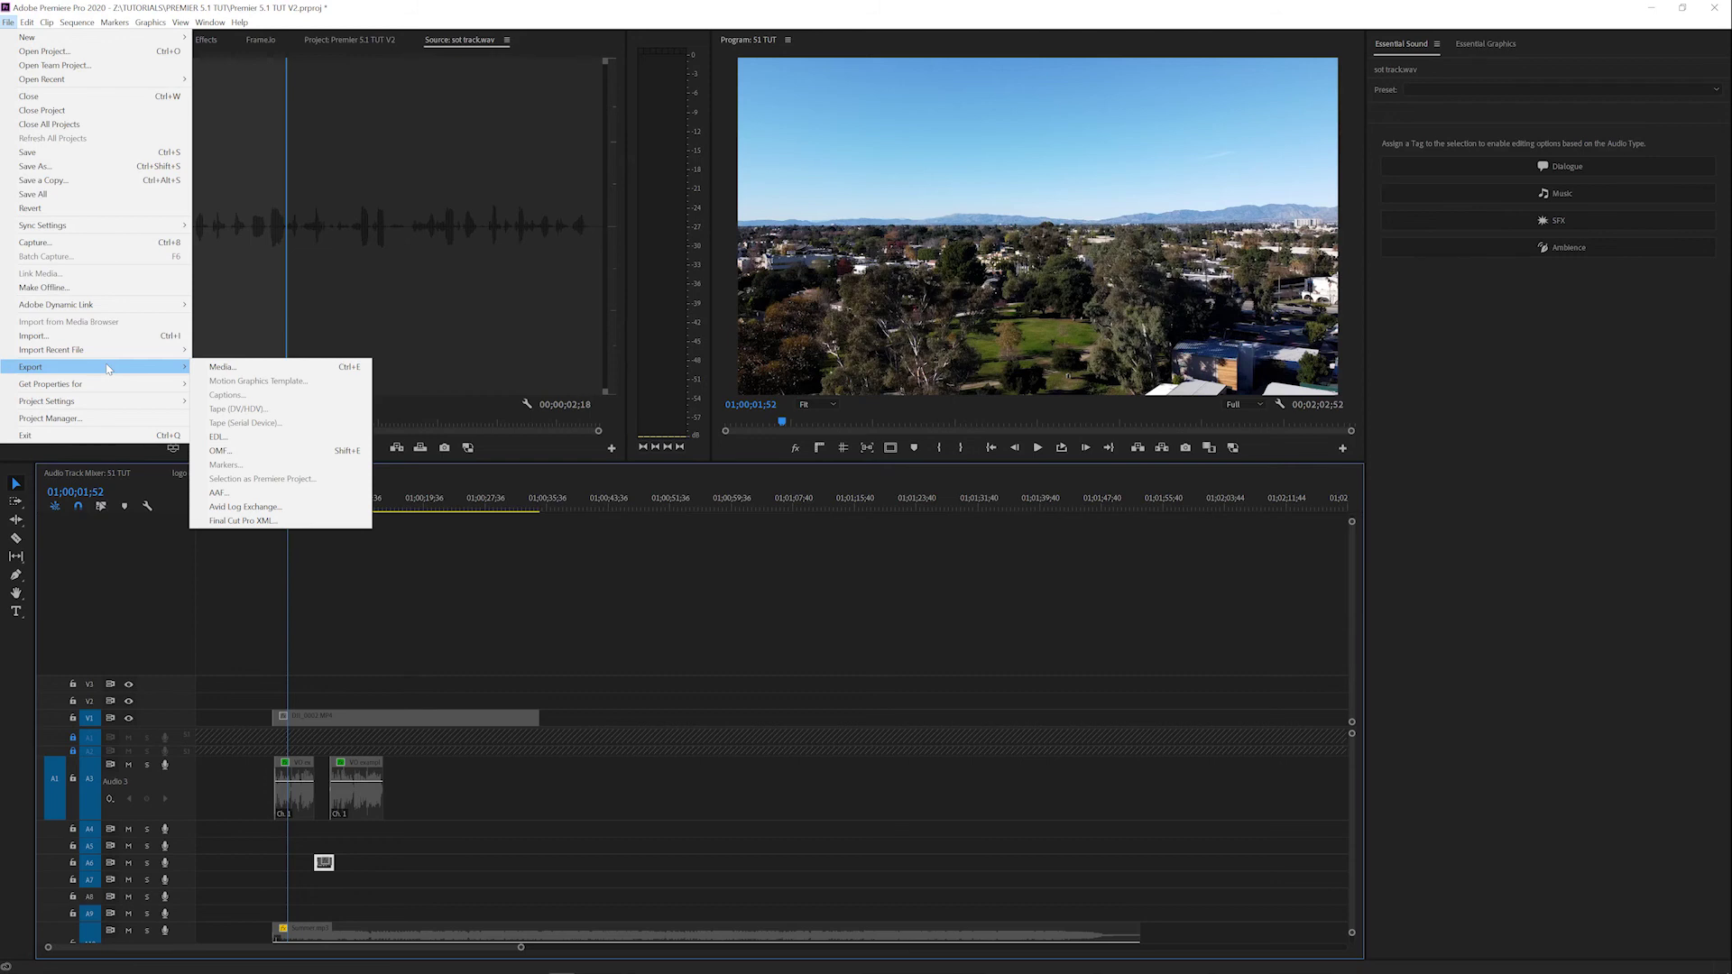
left_click(151, 510)
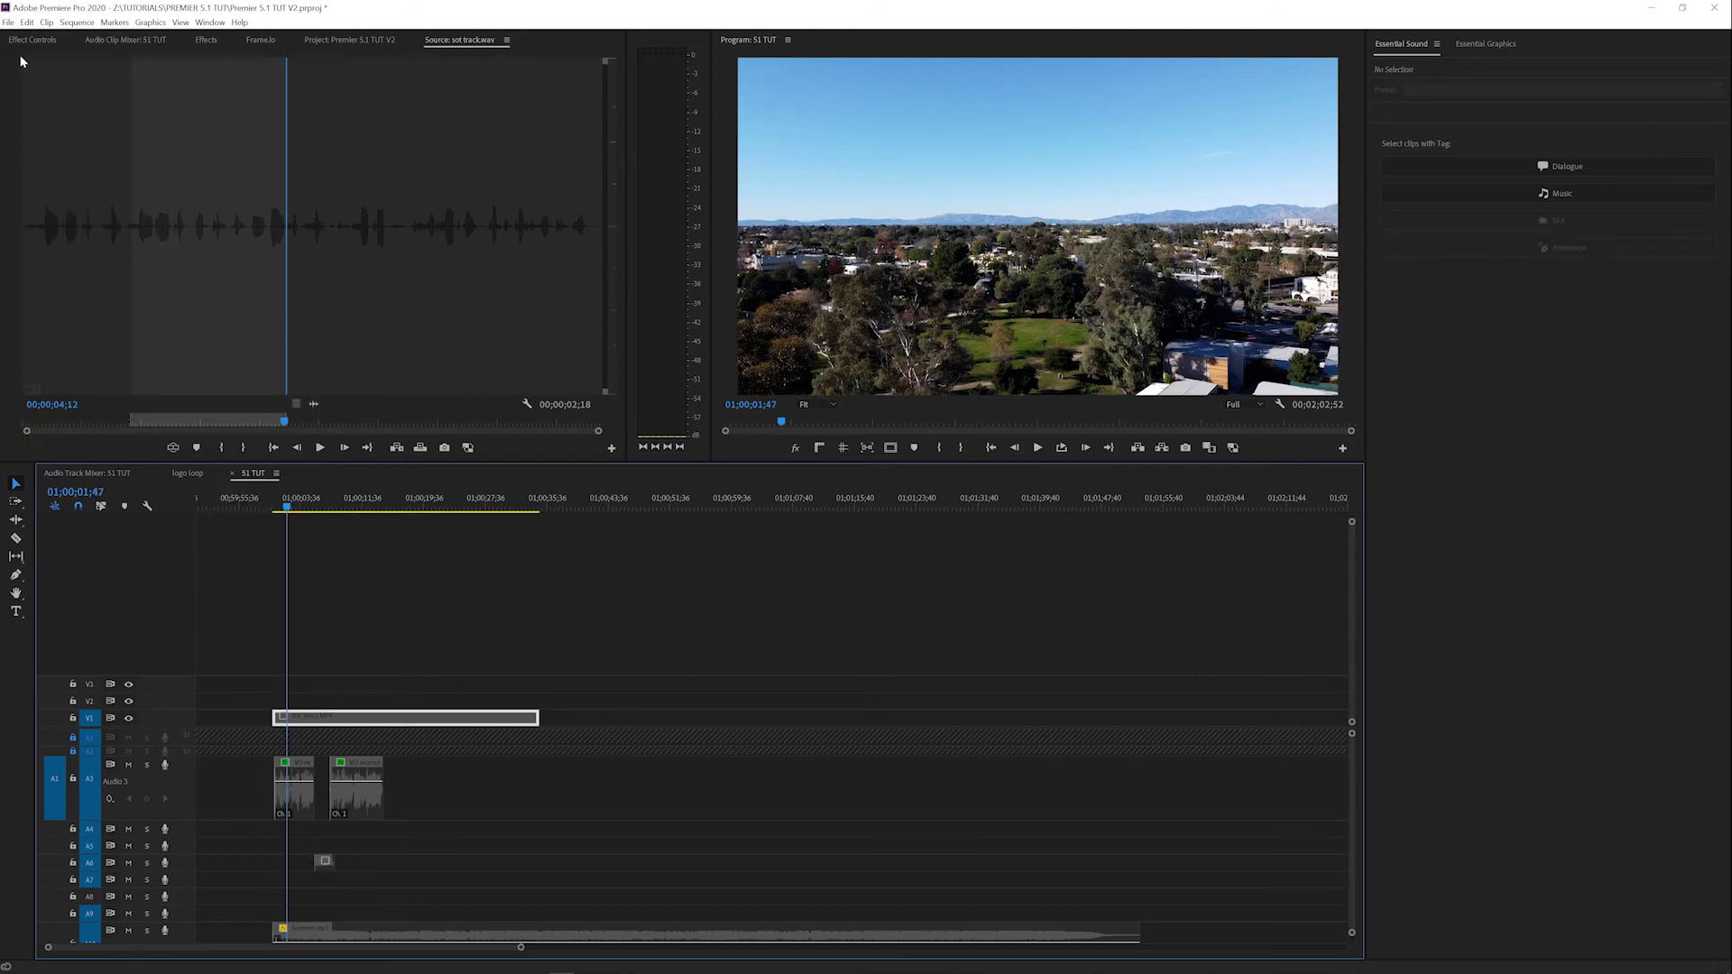
left_click(8, 22)
mouse_move(36, 366)
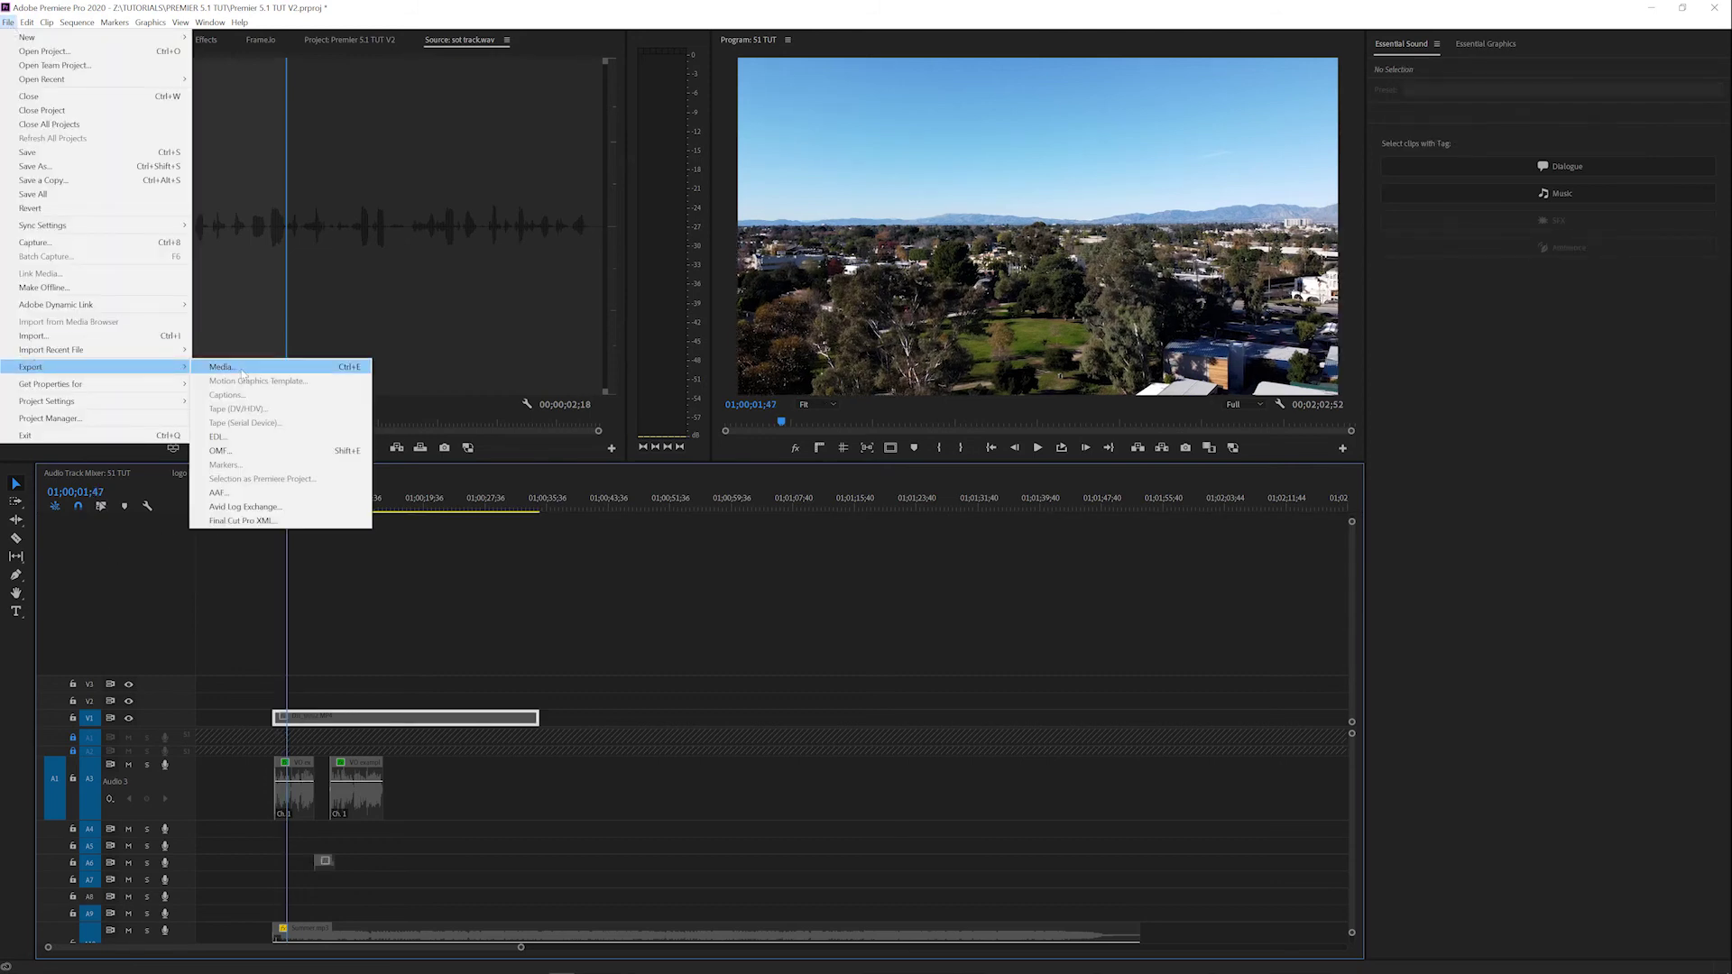
left_click(245, 455)
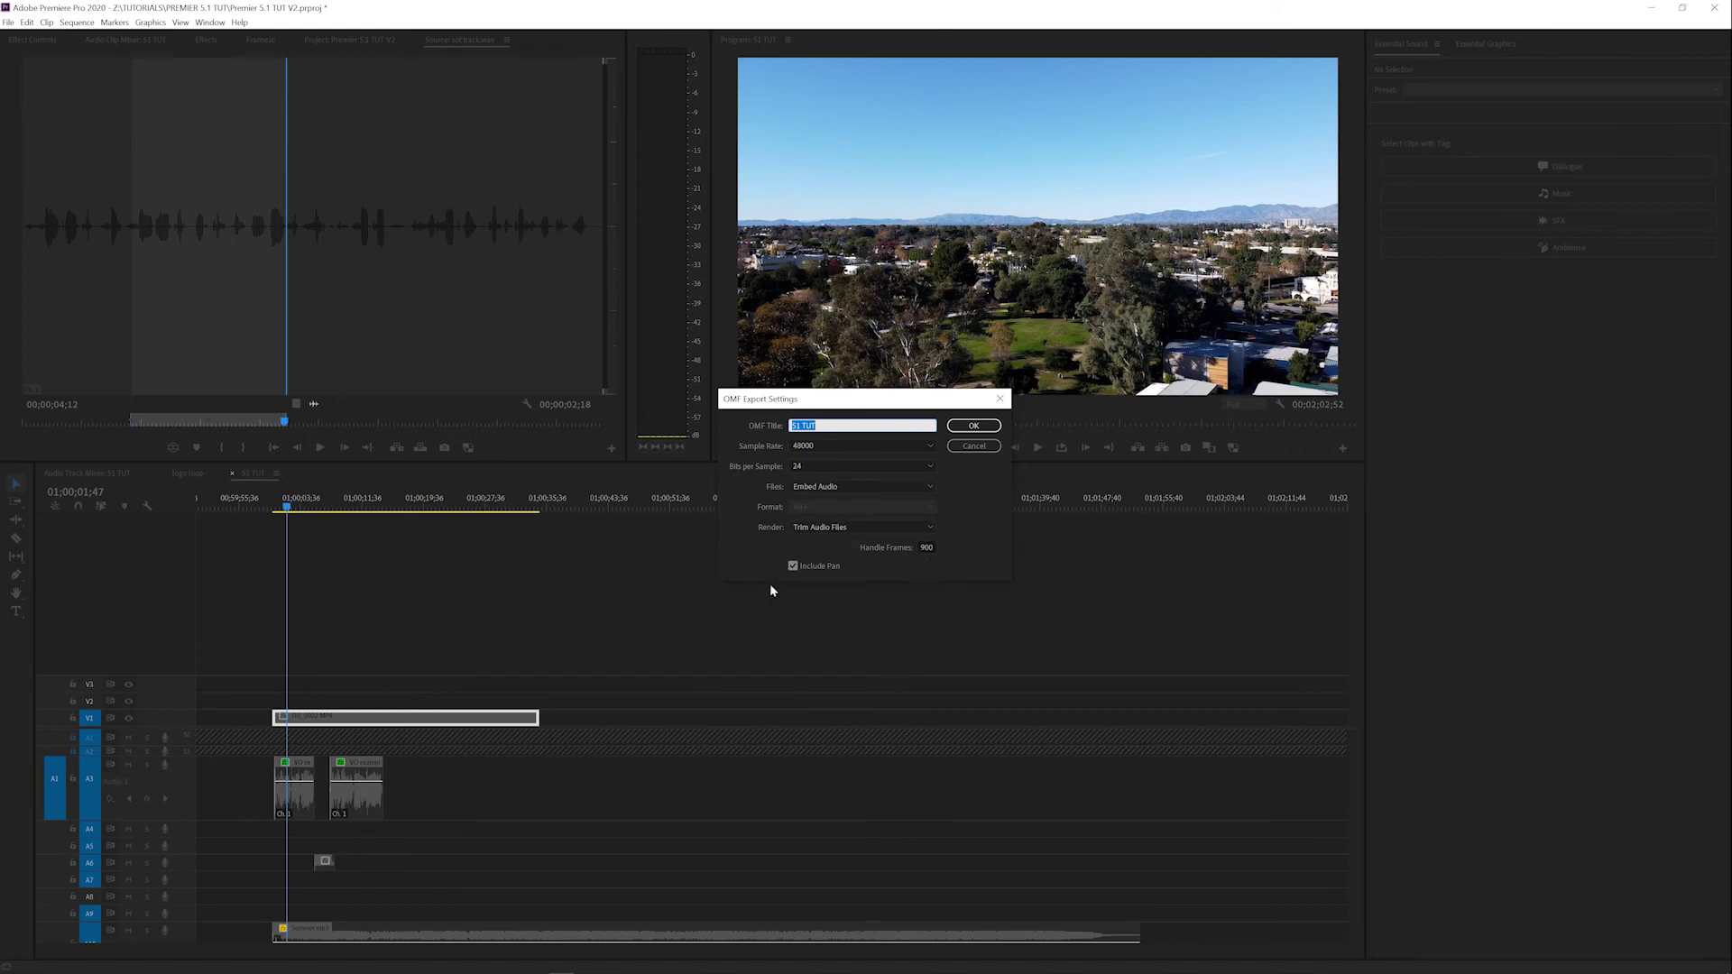
left_click(975, 446)
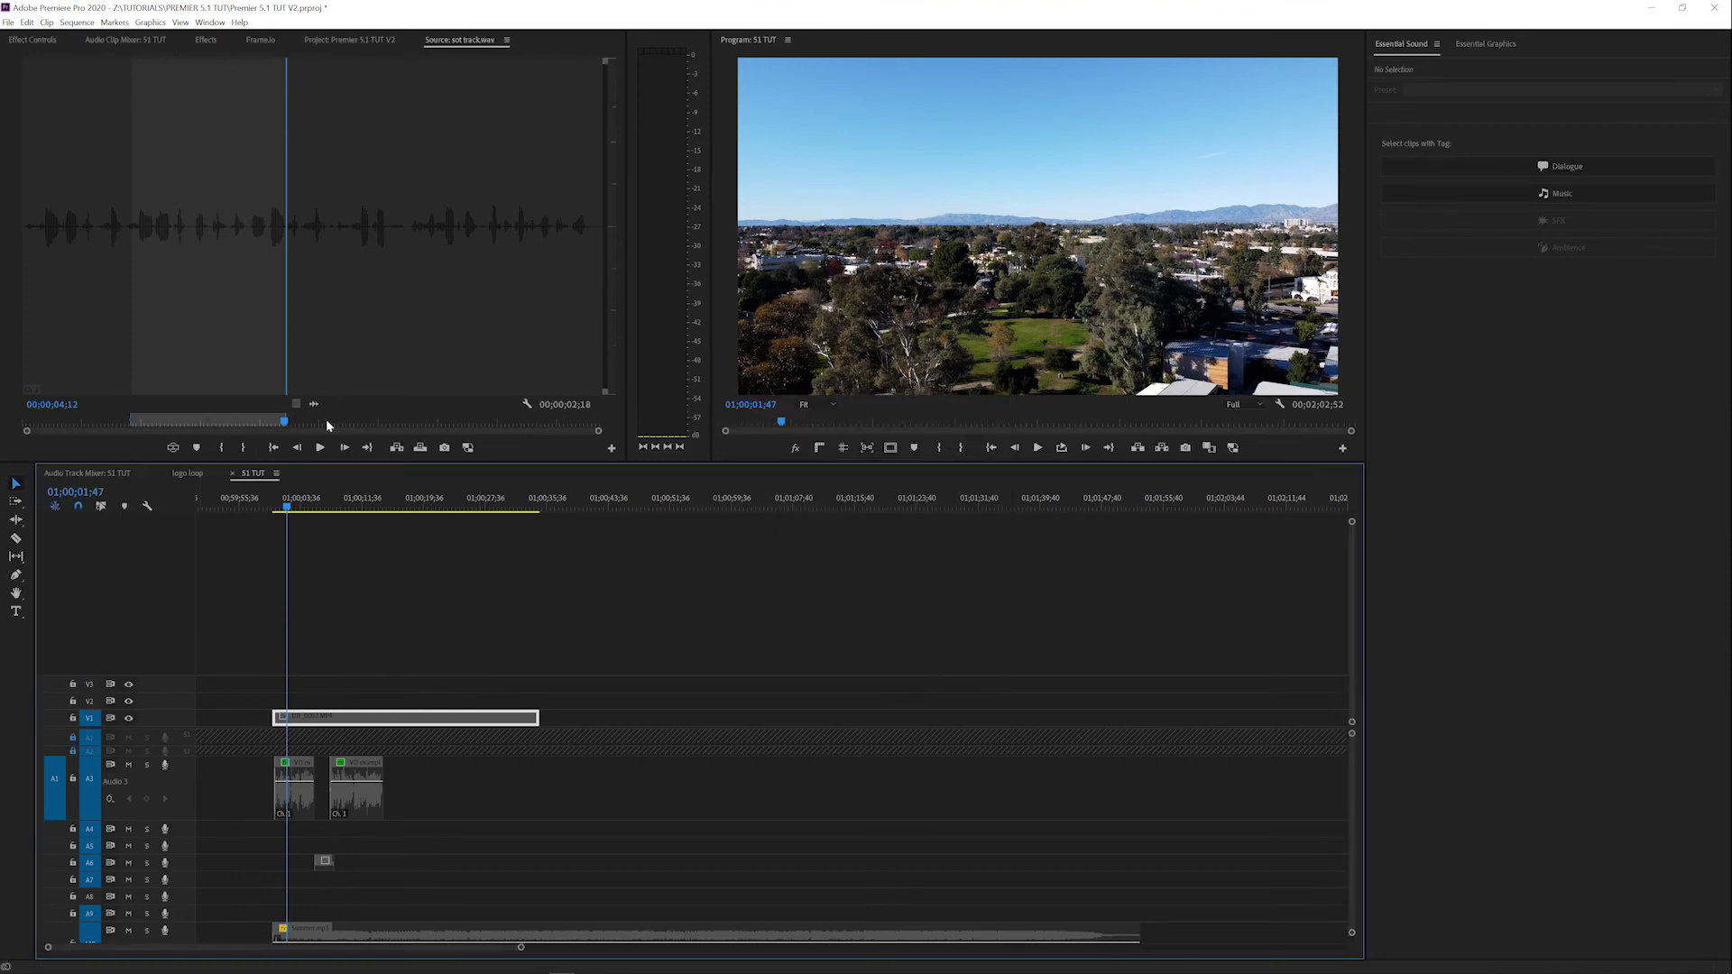
left_click_drag(527, 799, 206, 941)
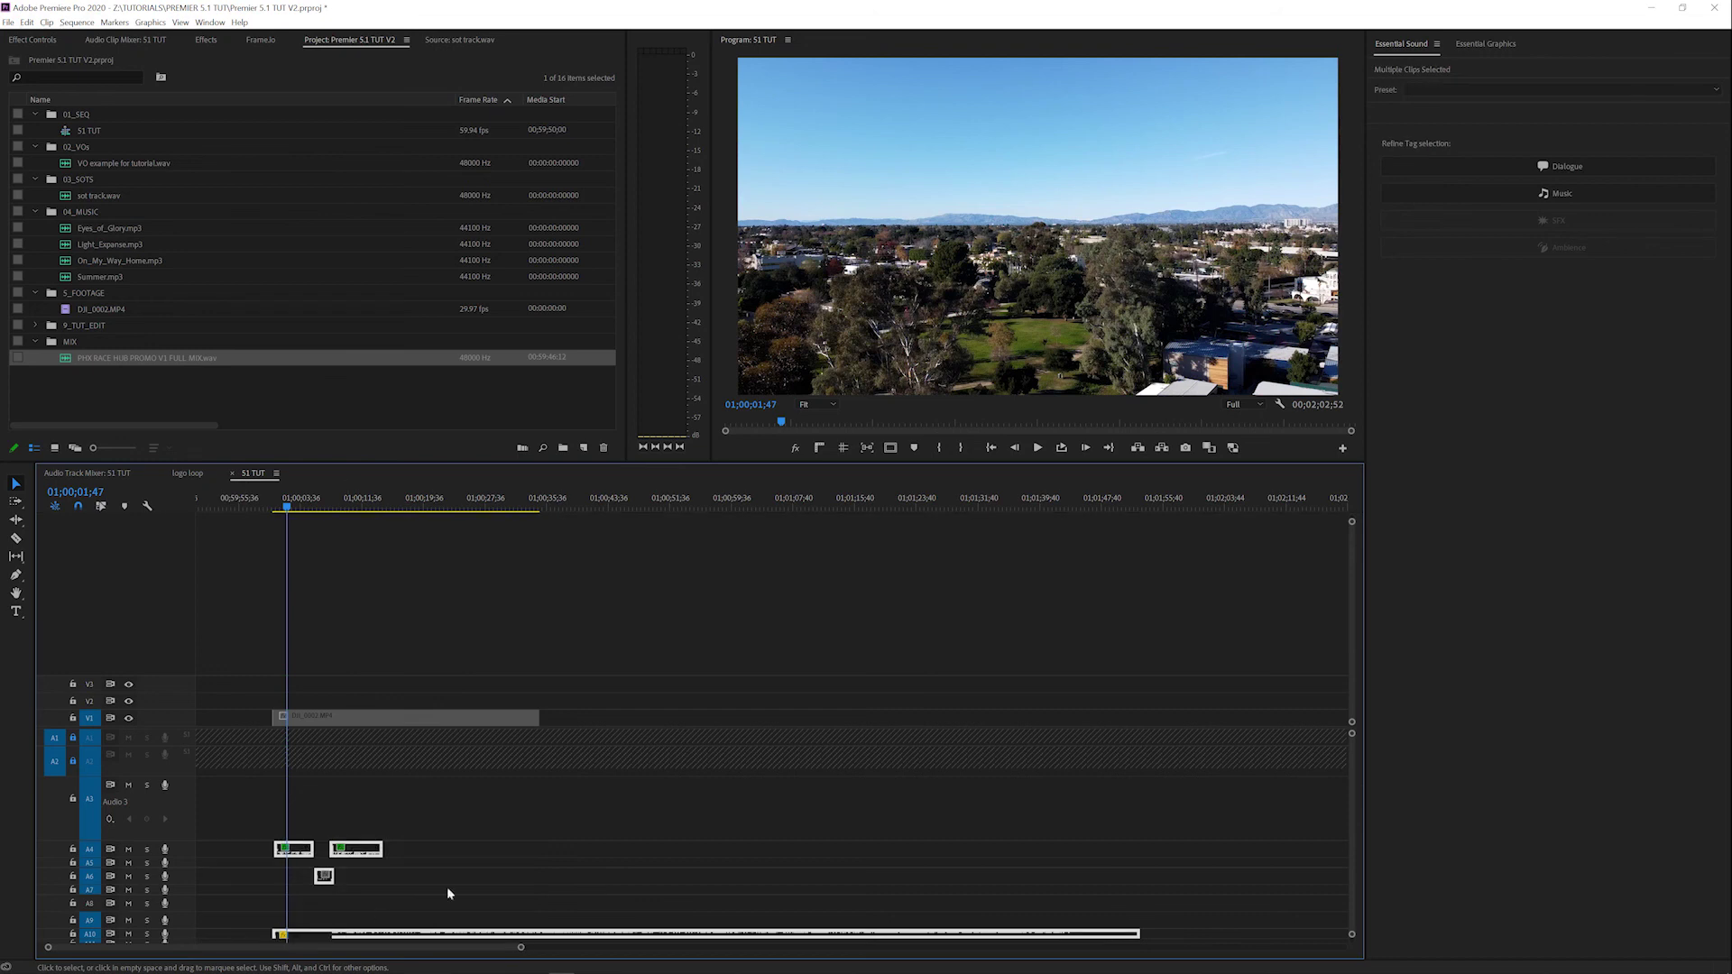
Save the project and select the PHX full mix WAV in the MIX bin
left_click(503, 839)
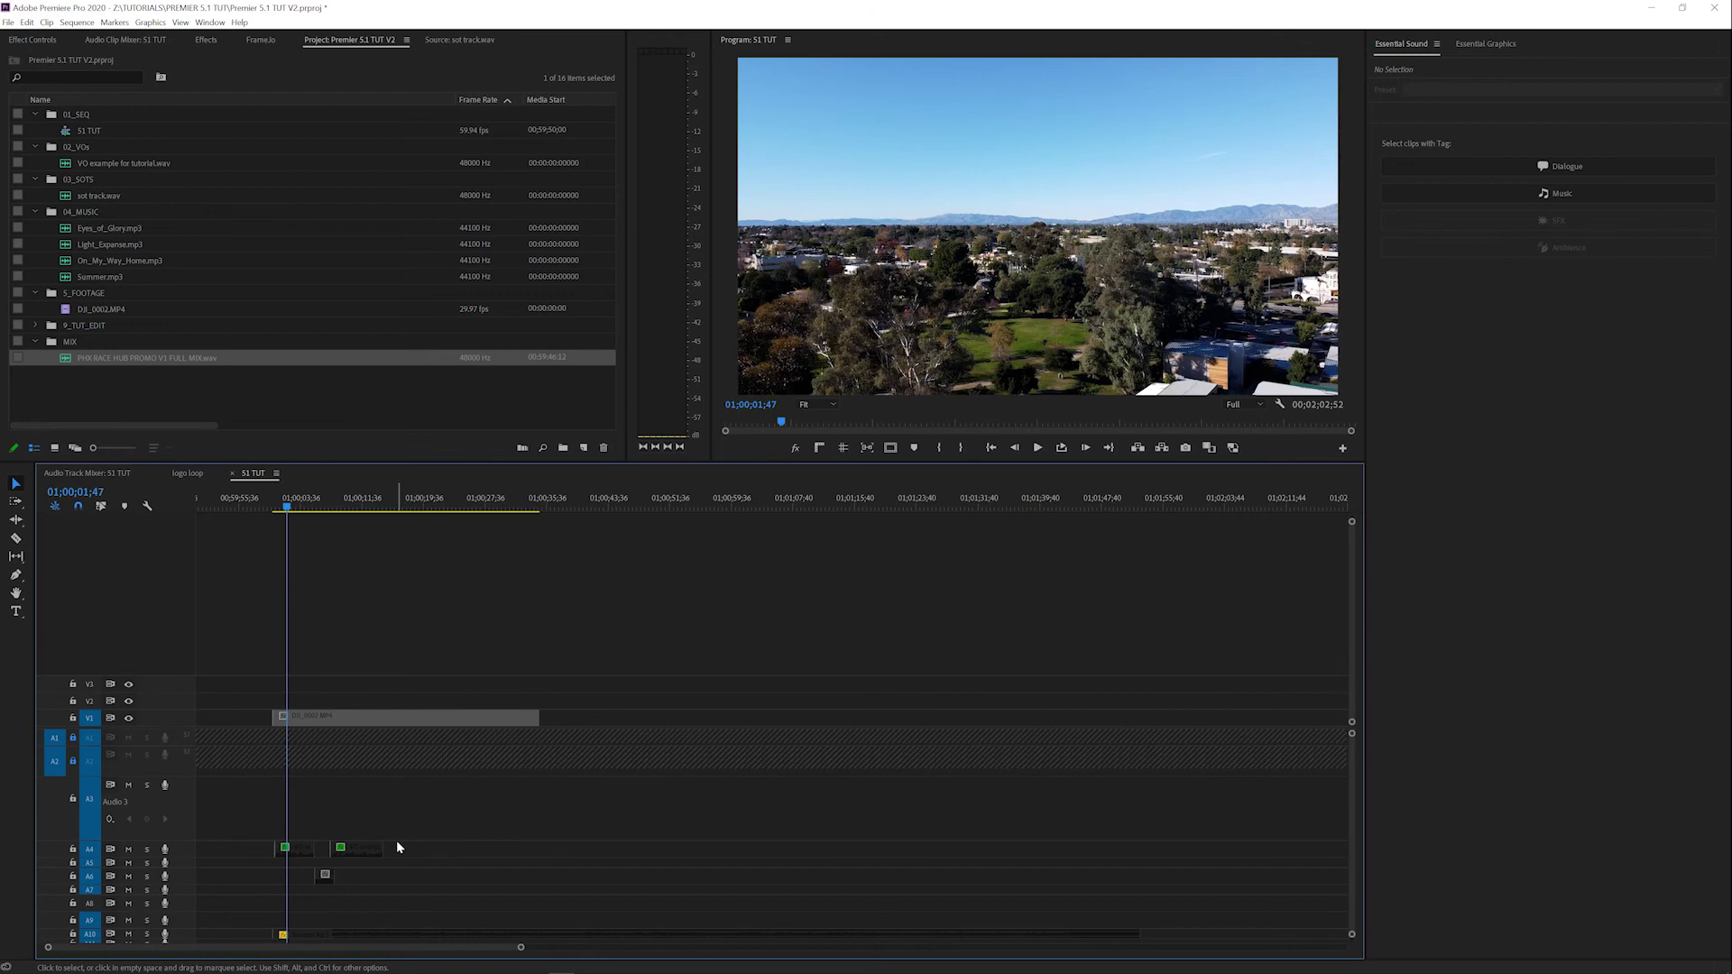
key("ctrl+s")
left_click_drag(172, 729, 172, 765)
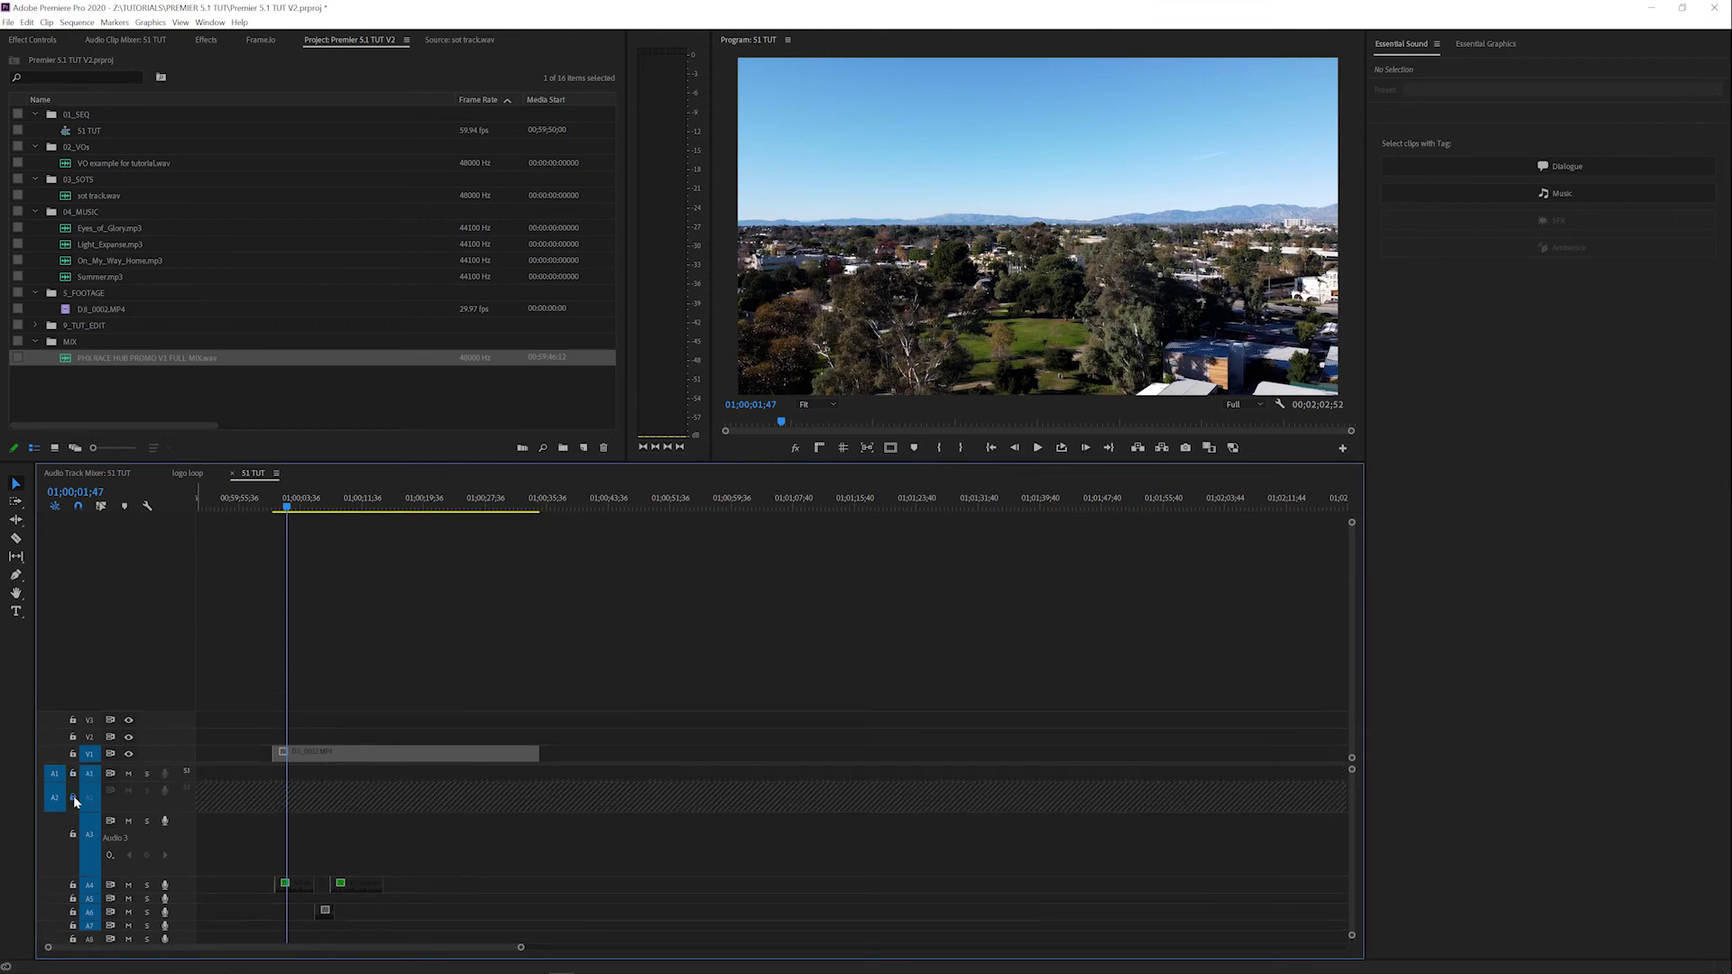
left_click(68, 361)
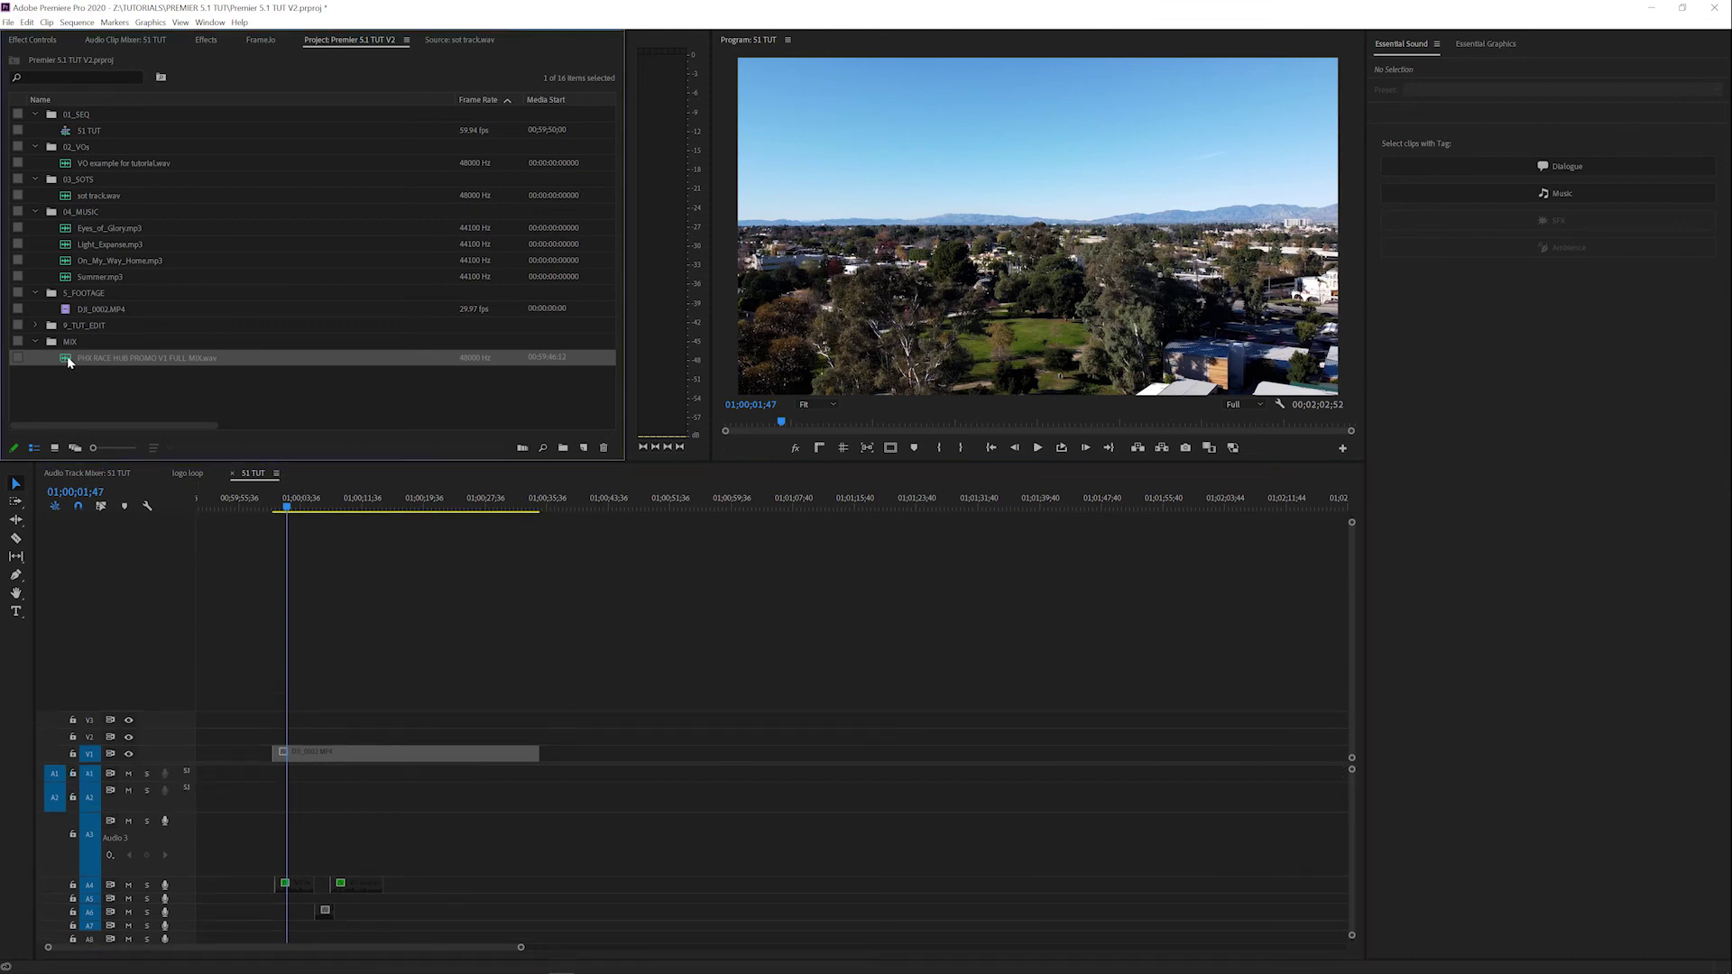
right_click(69, 362)
In the full mix clip's Modify Audio Channels, try the 5.1 preset, then revert to the file's layout
mouse_move(113, 466)
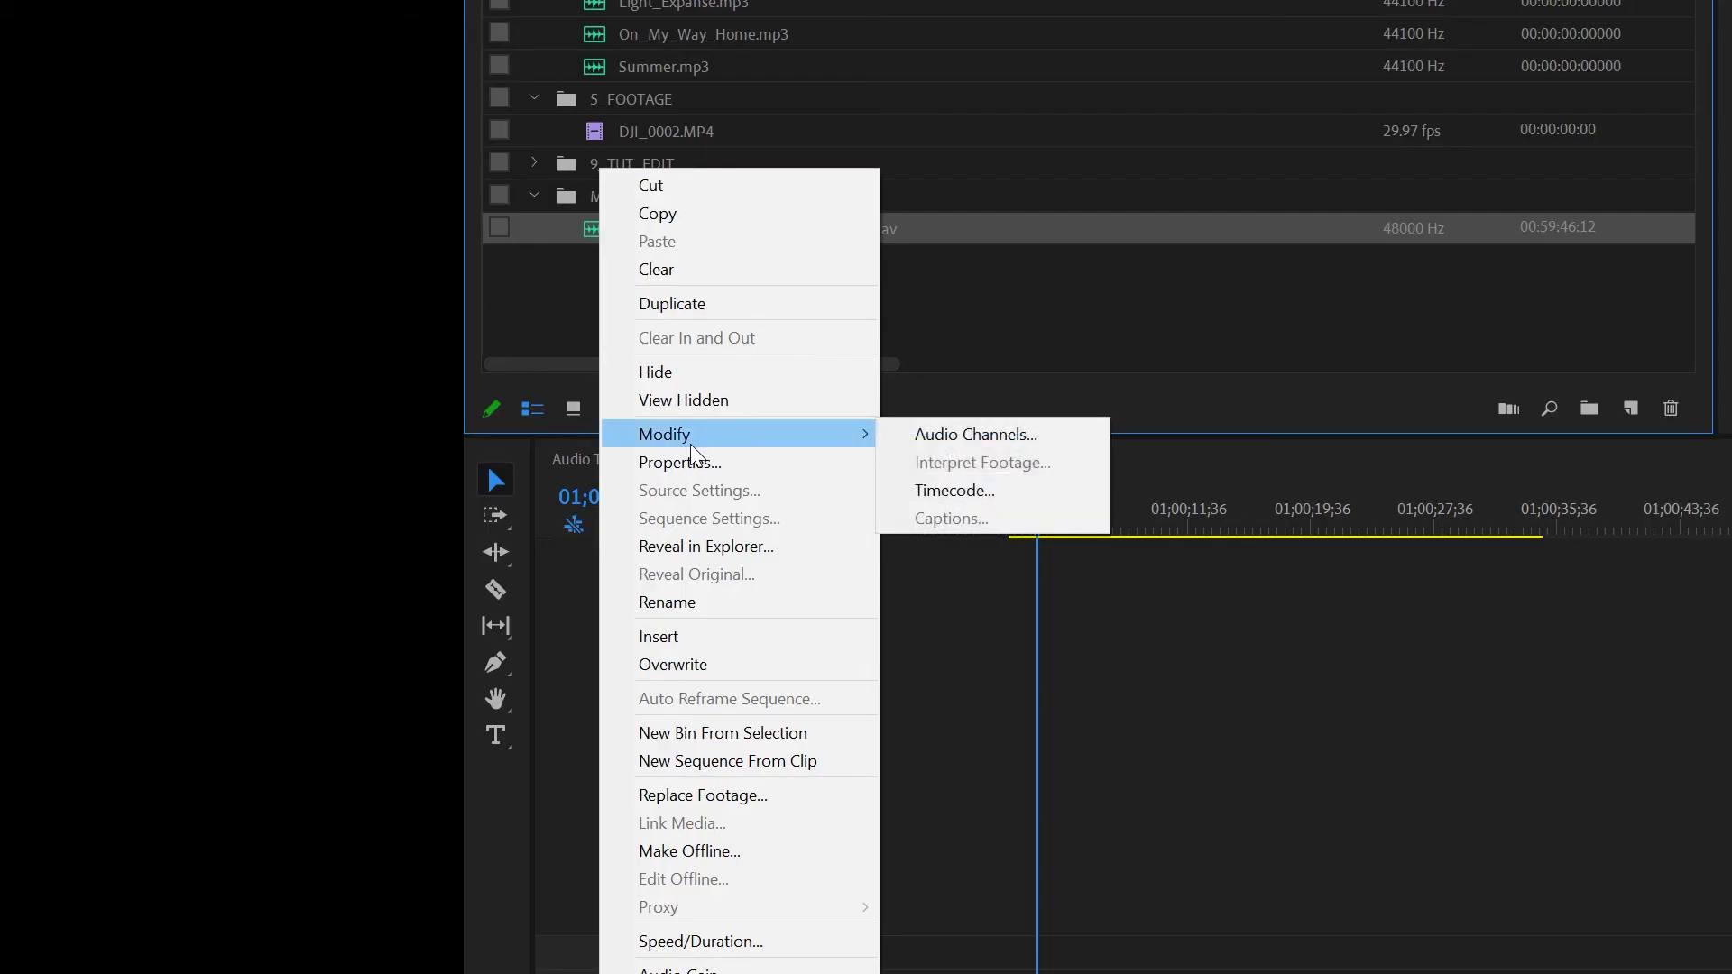
left_click(975, 434)
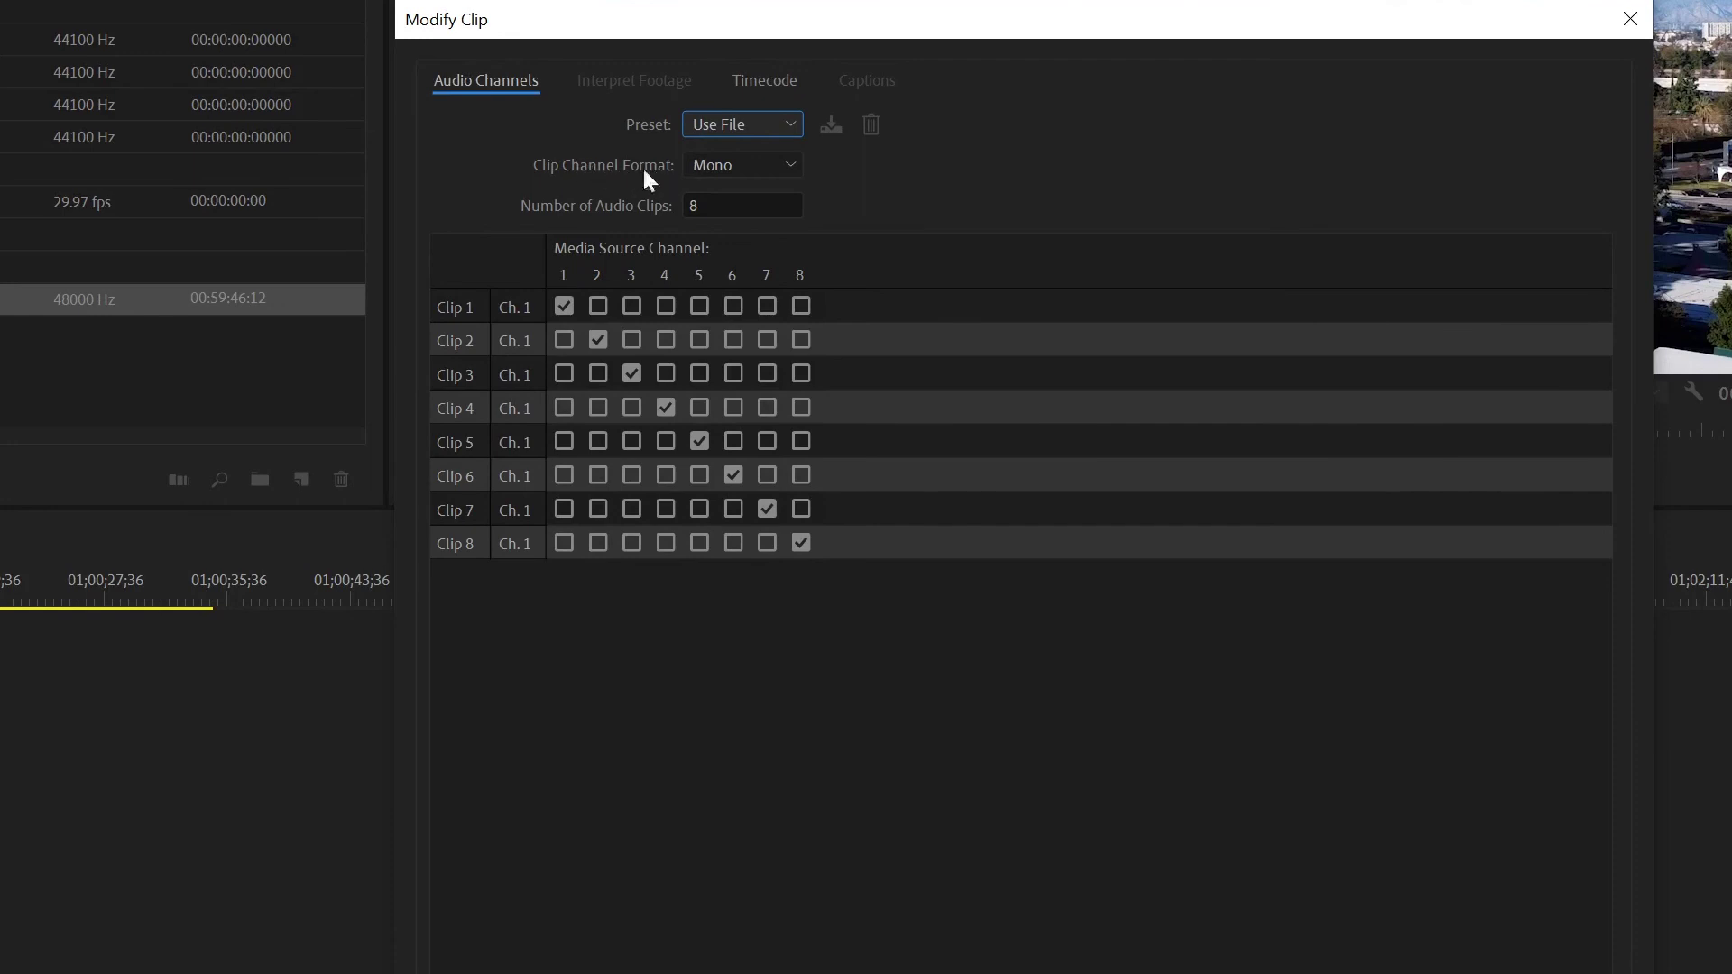
left_click(738, 127)
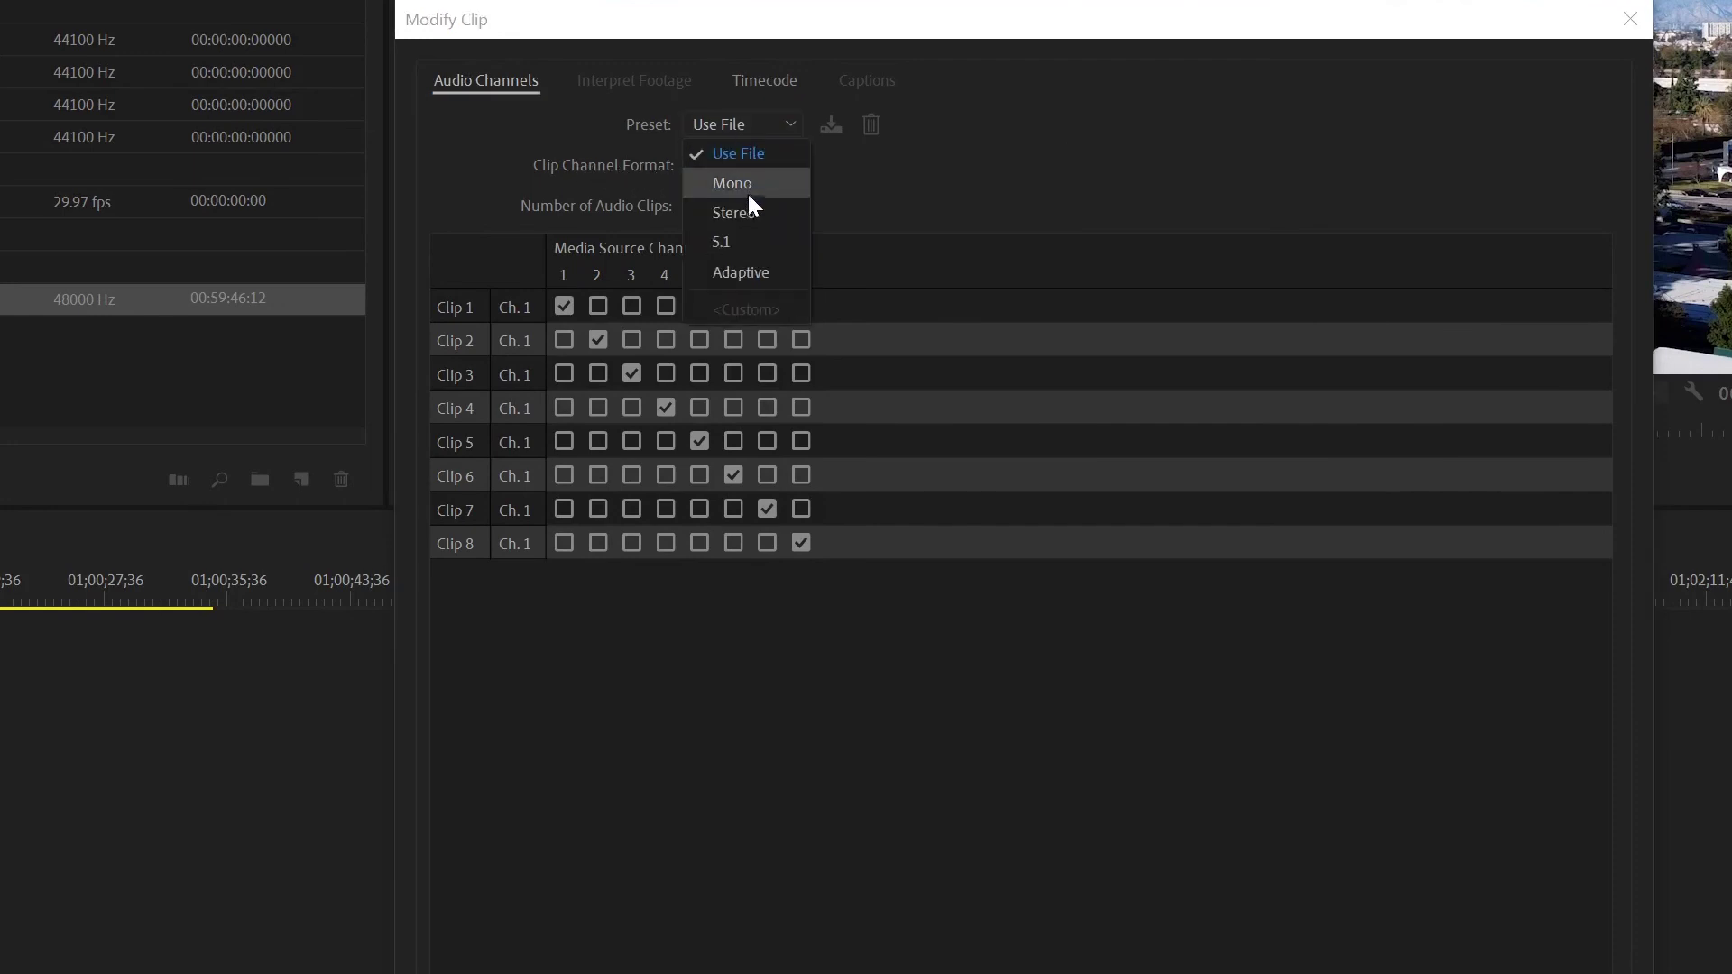
left_click(750, 242)
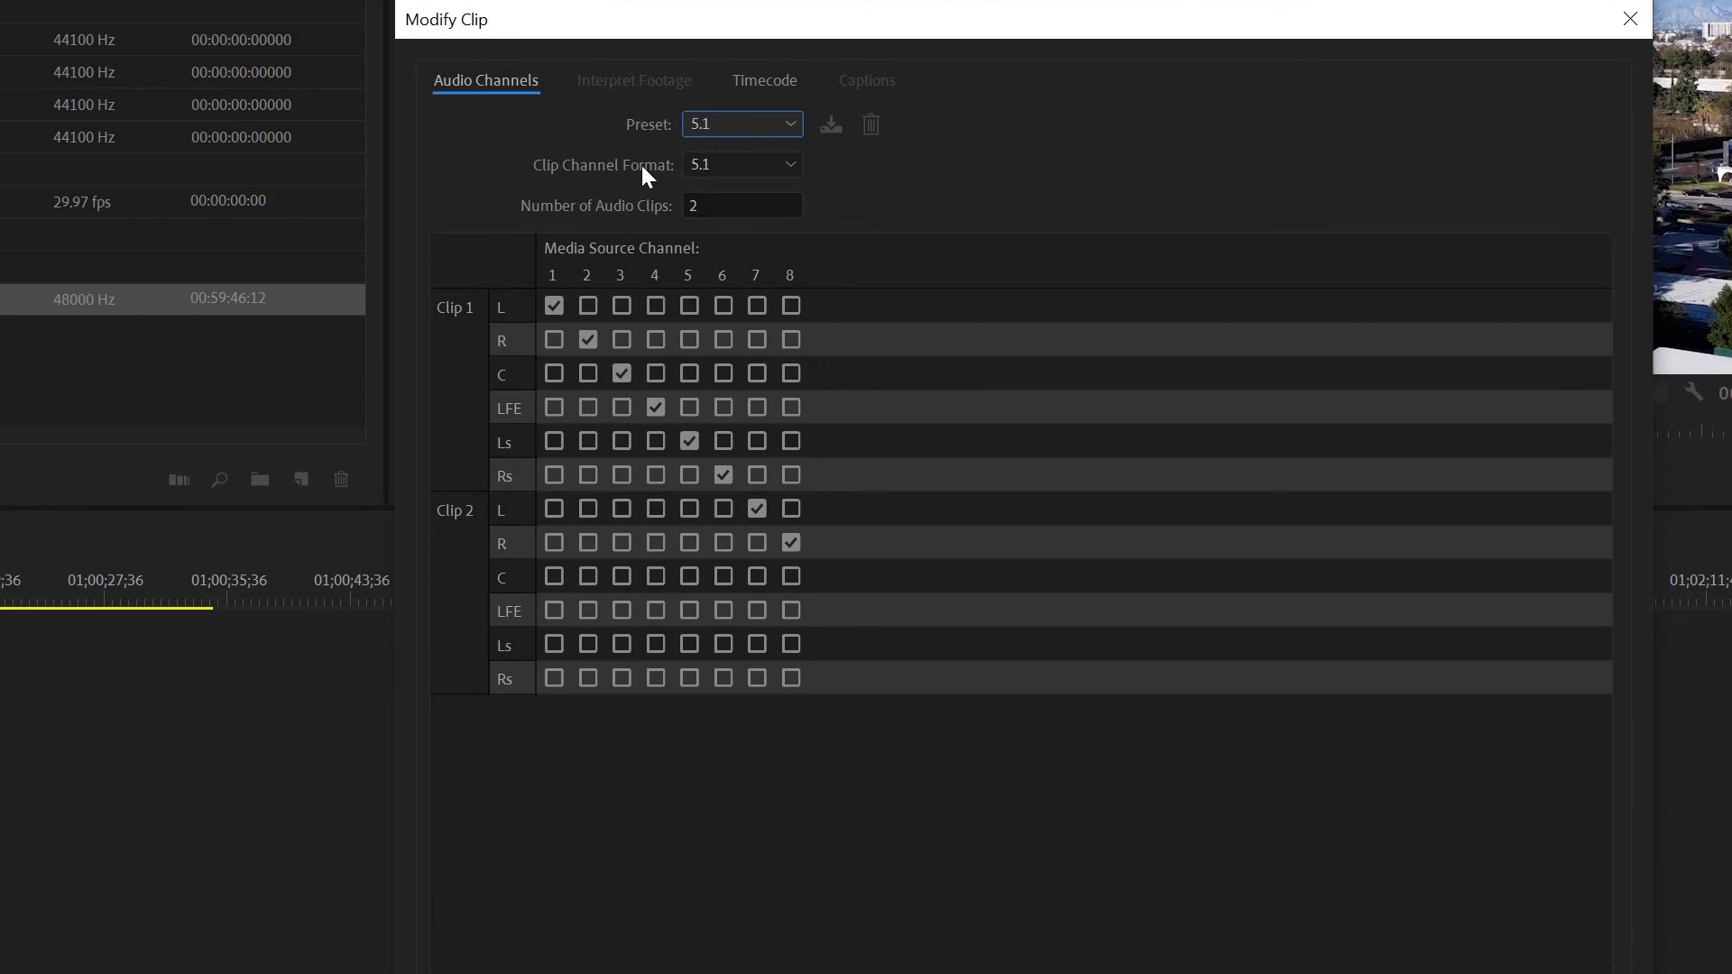
left_click(712, 126)
left_click(714, 146)
Set the clip channel format to 5.1, reapply the 5.1 preset for two clips, and confirm
left_click(706, 167)
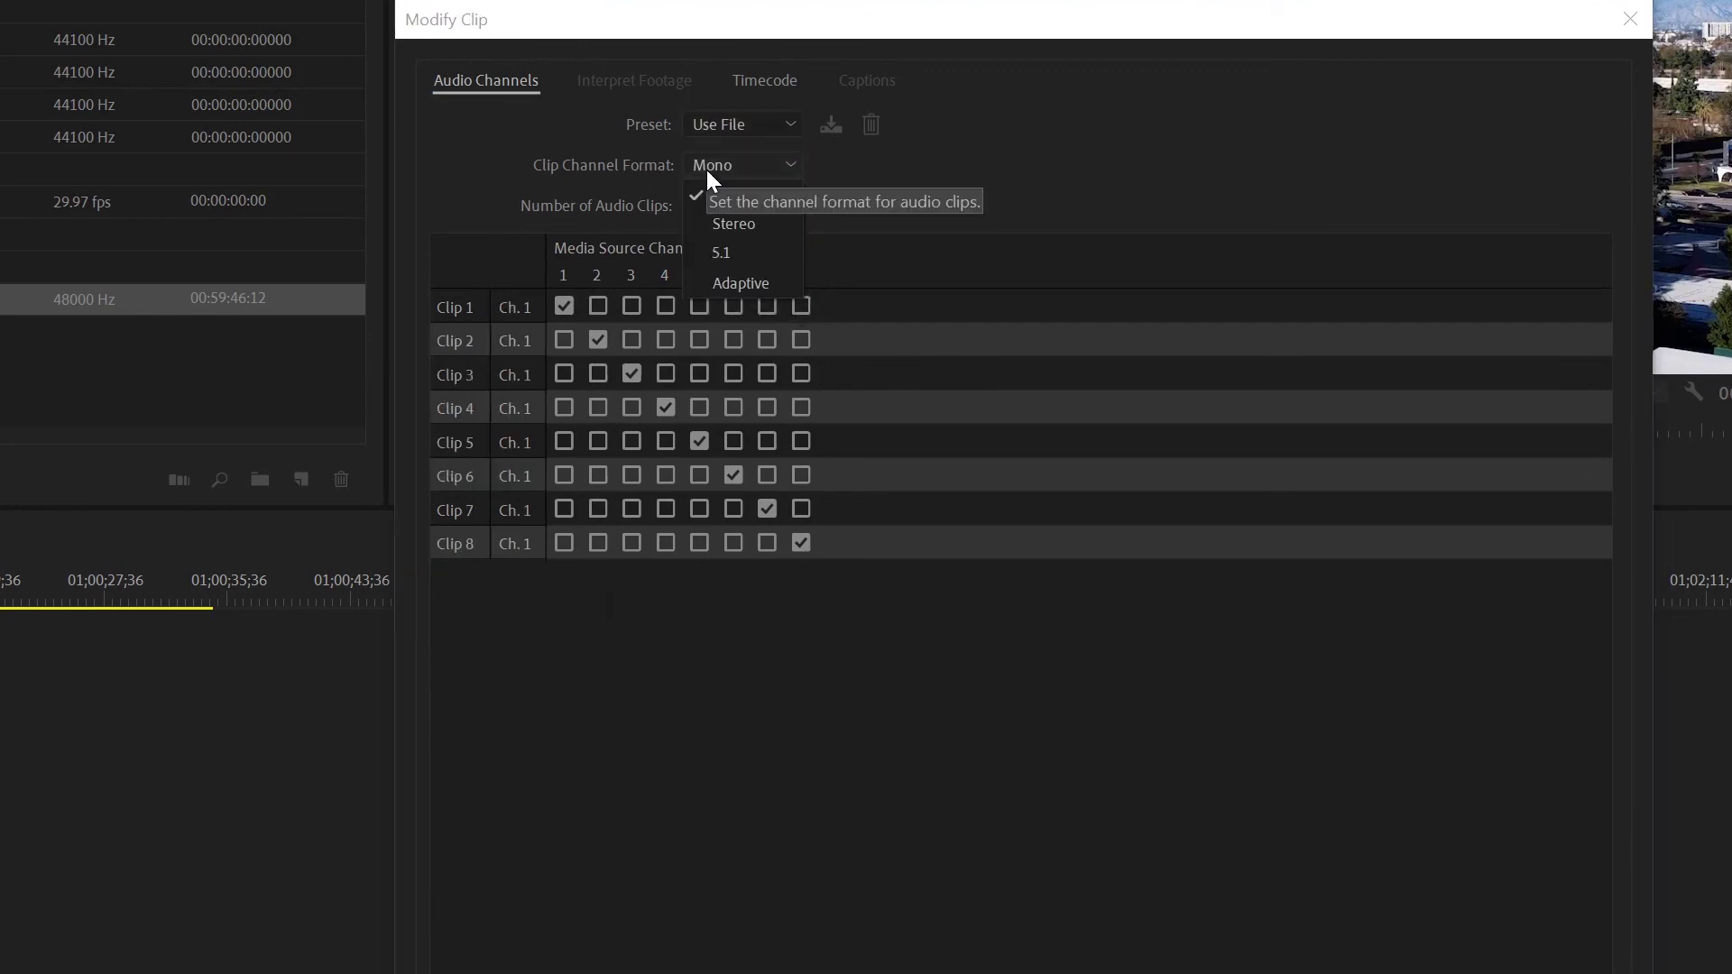
left_click(746, 251)
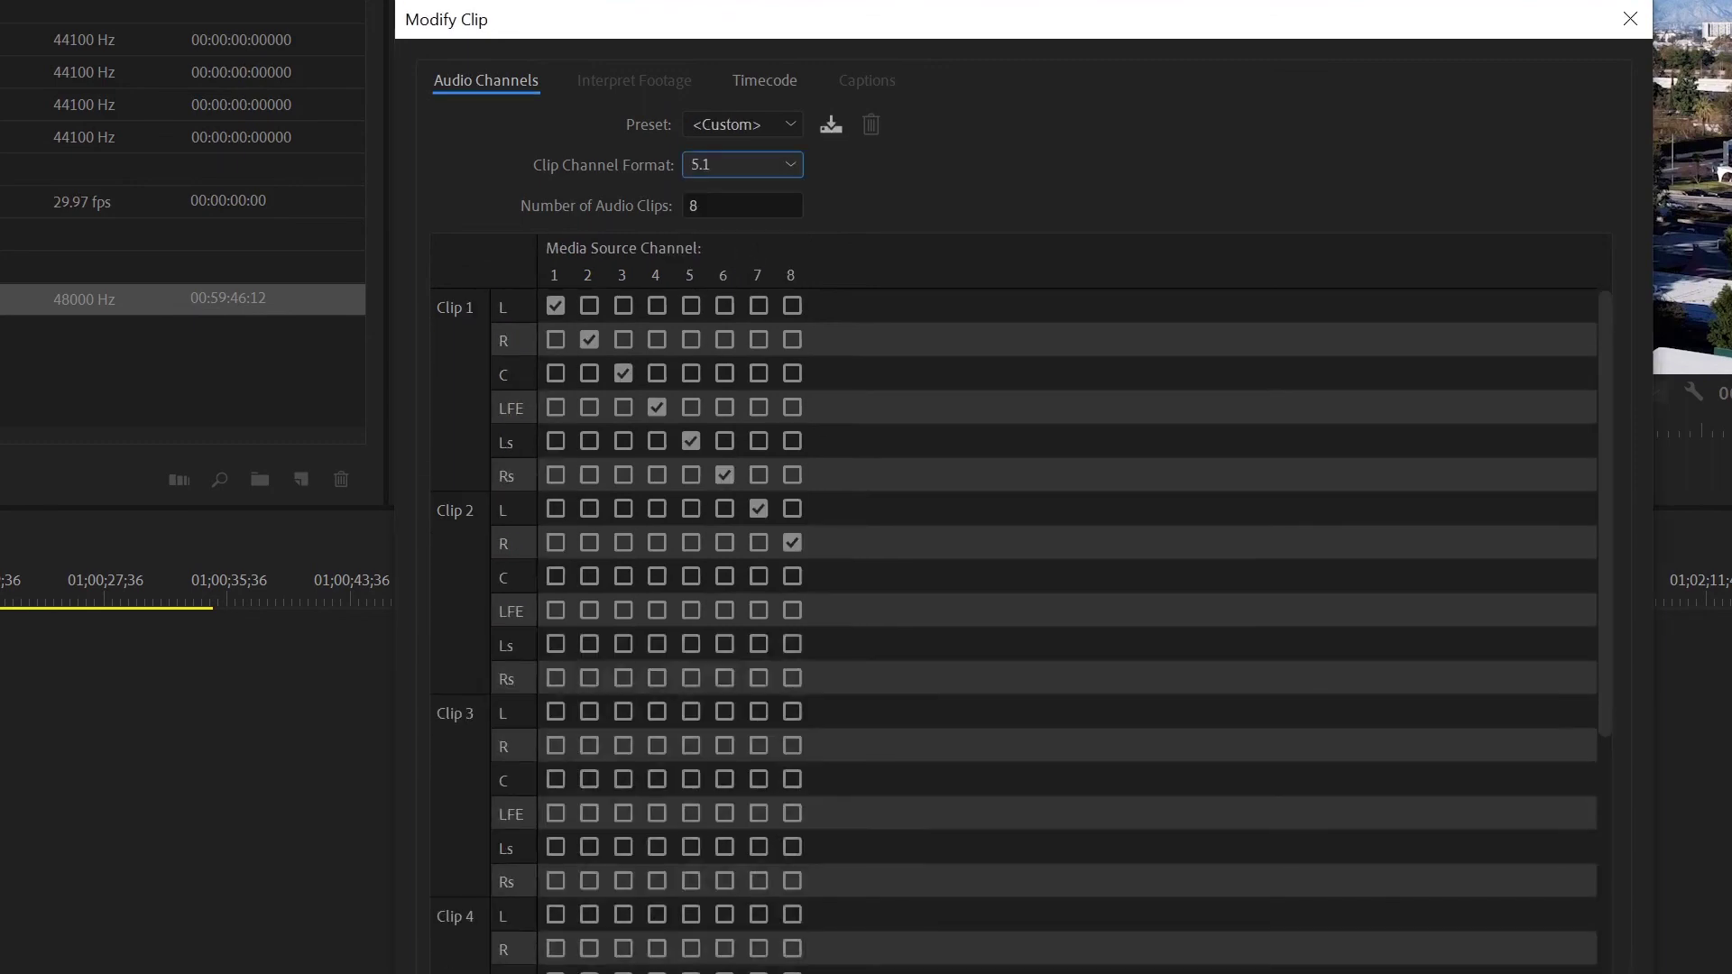
scroll(1079, 896, "down", 1)
scroll(1080, 896, "up", 1)
left_click(713, 127)
left_click(715, 240)
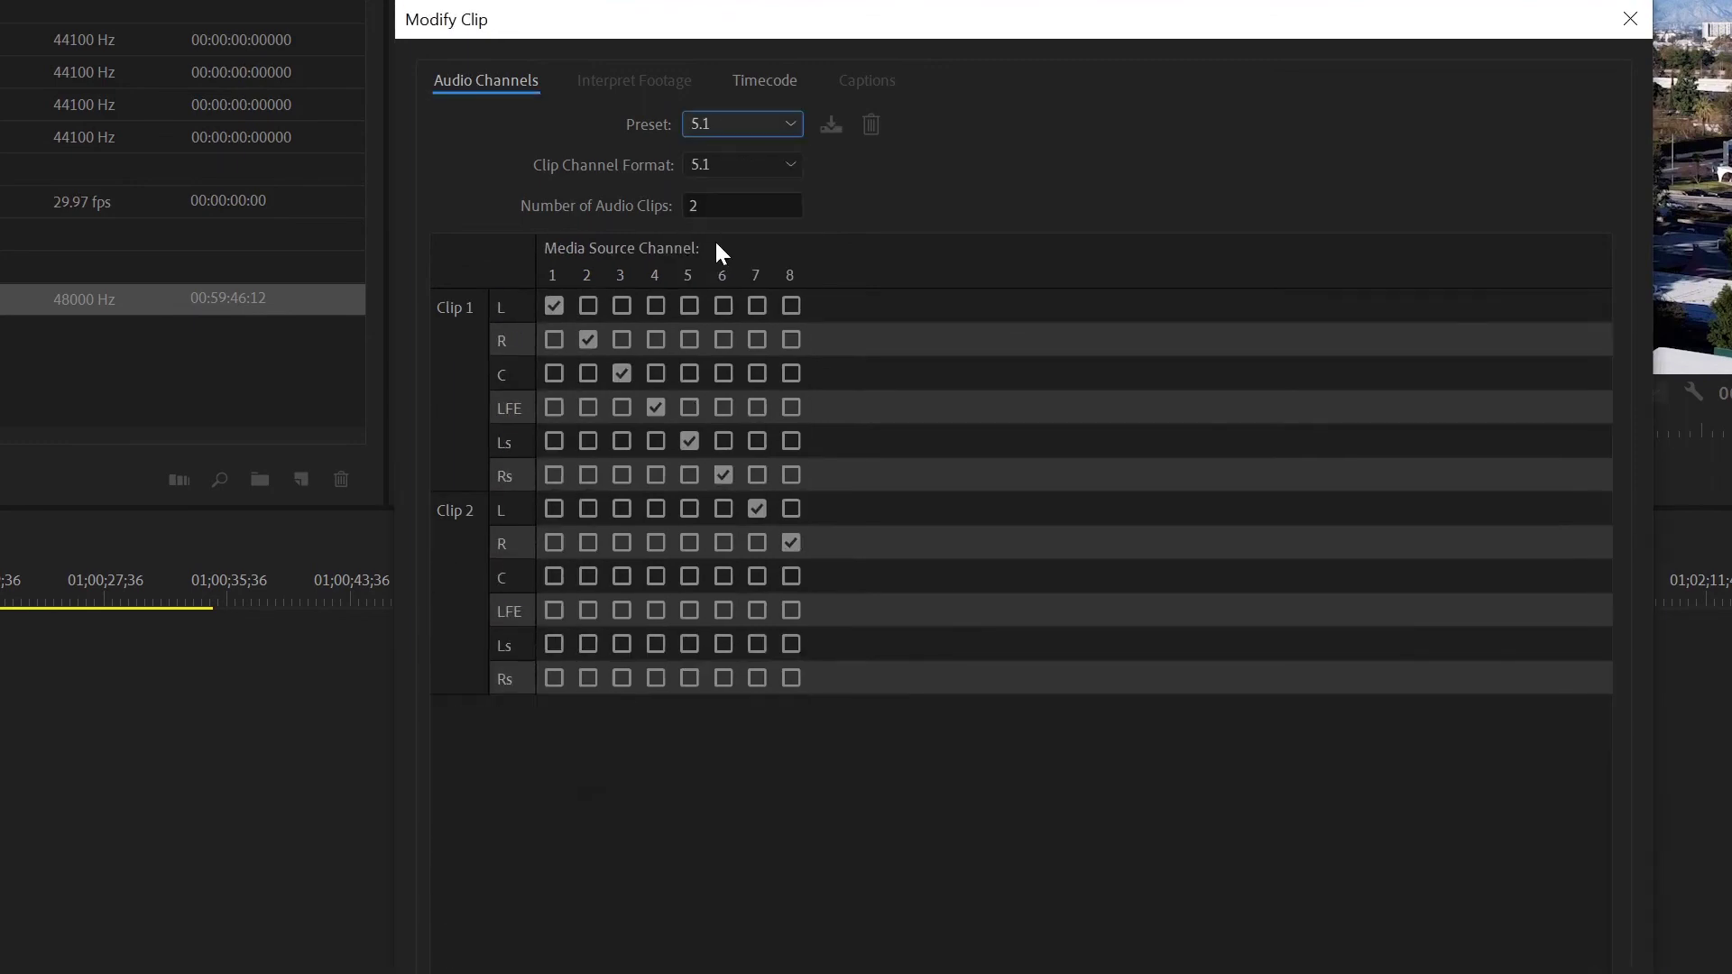
left_click(1170, 927)
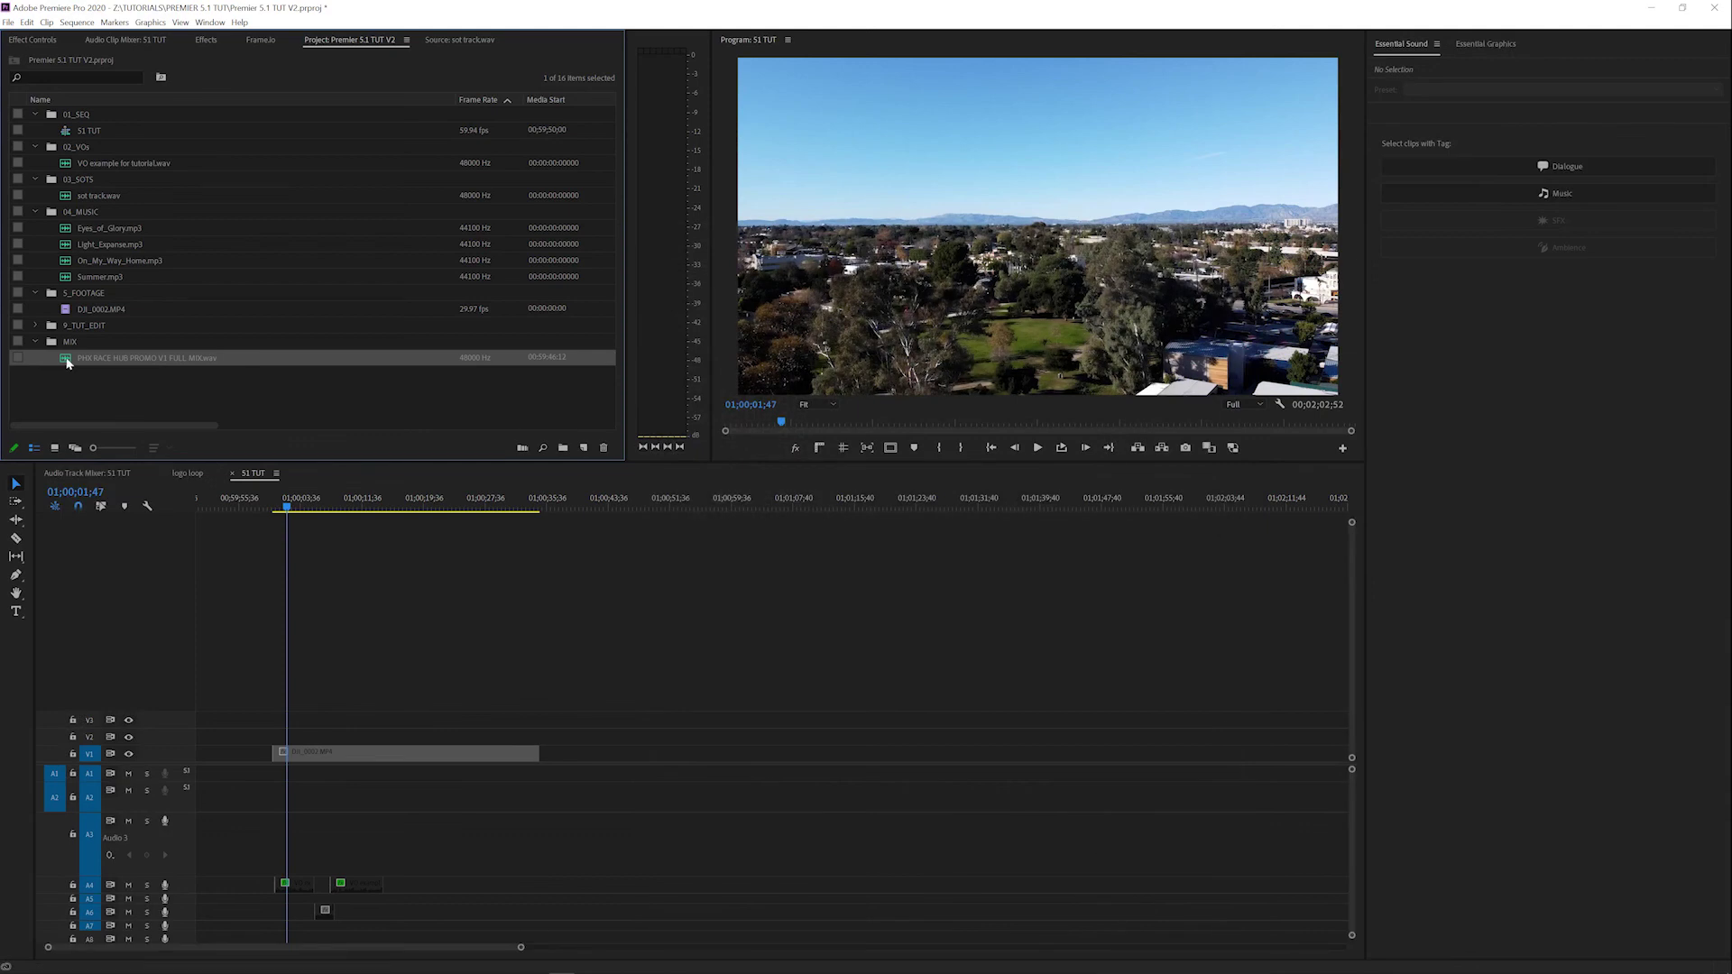
Drop the PHX full mix clip onto A1 and A2 and widen the audio meters
left_click_drag(177, 543, 200, 776)
scroll(166, 769, "up", 5)
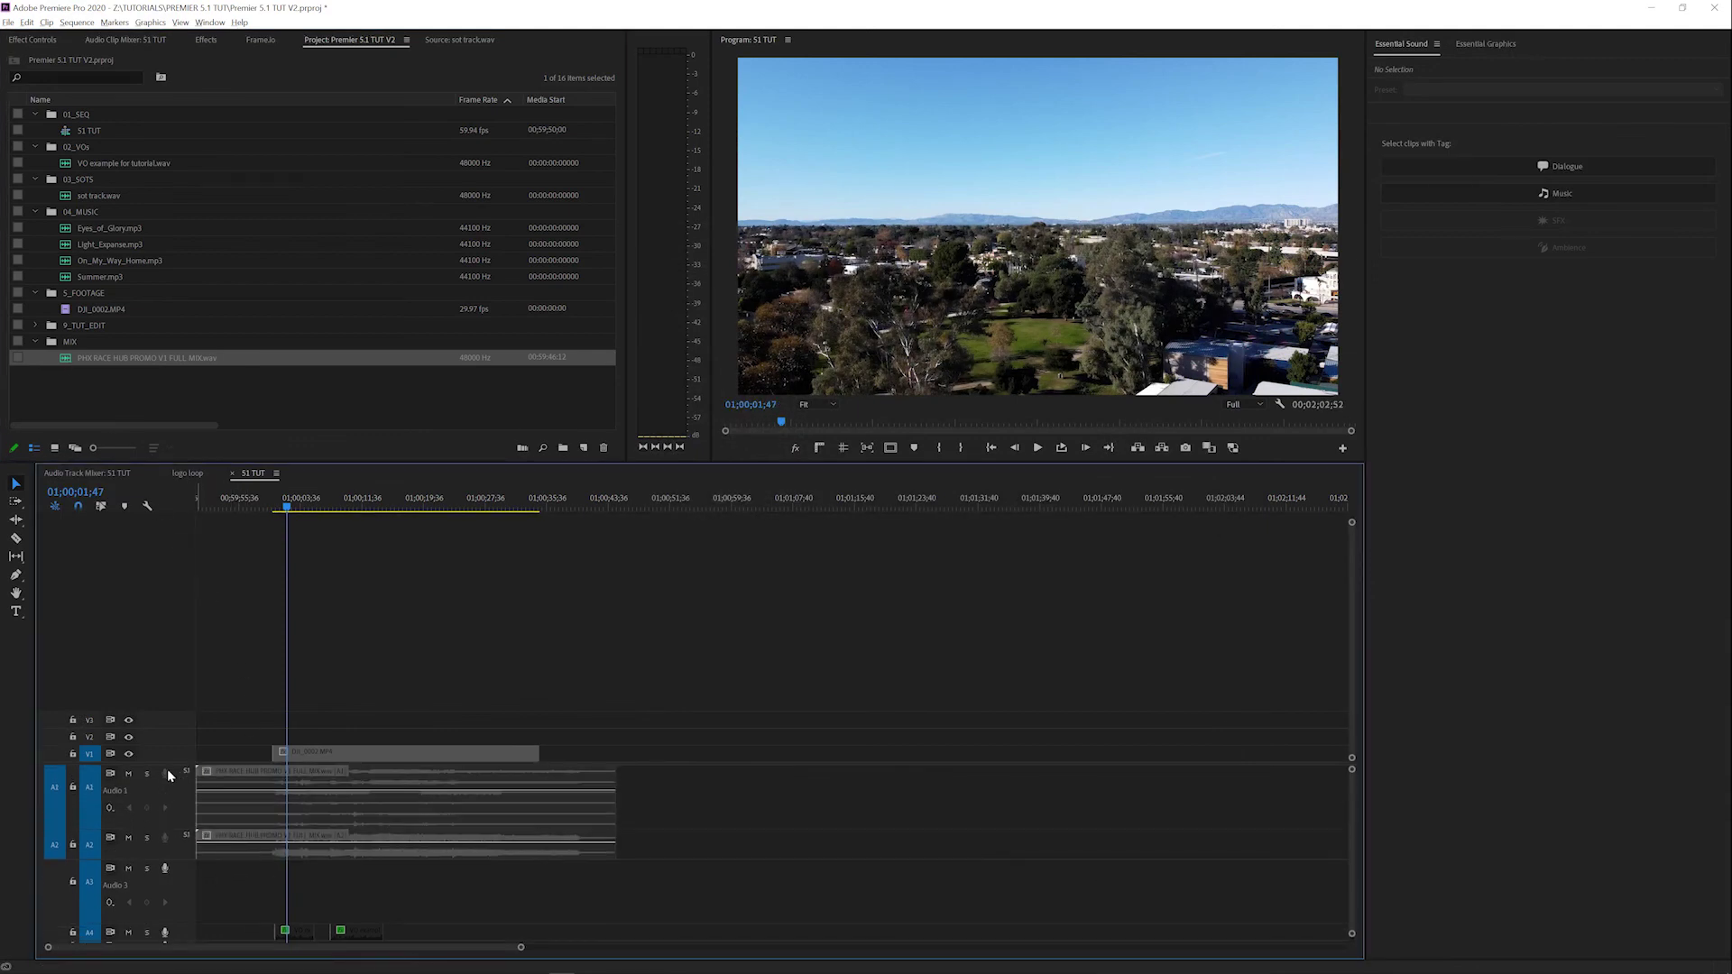
scroll(172, 774, "up", 1)
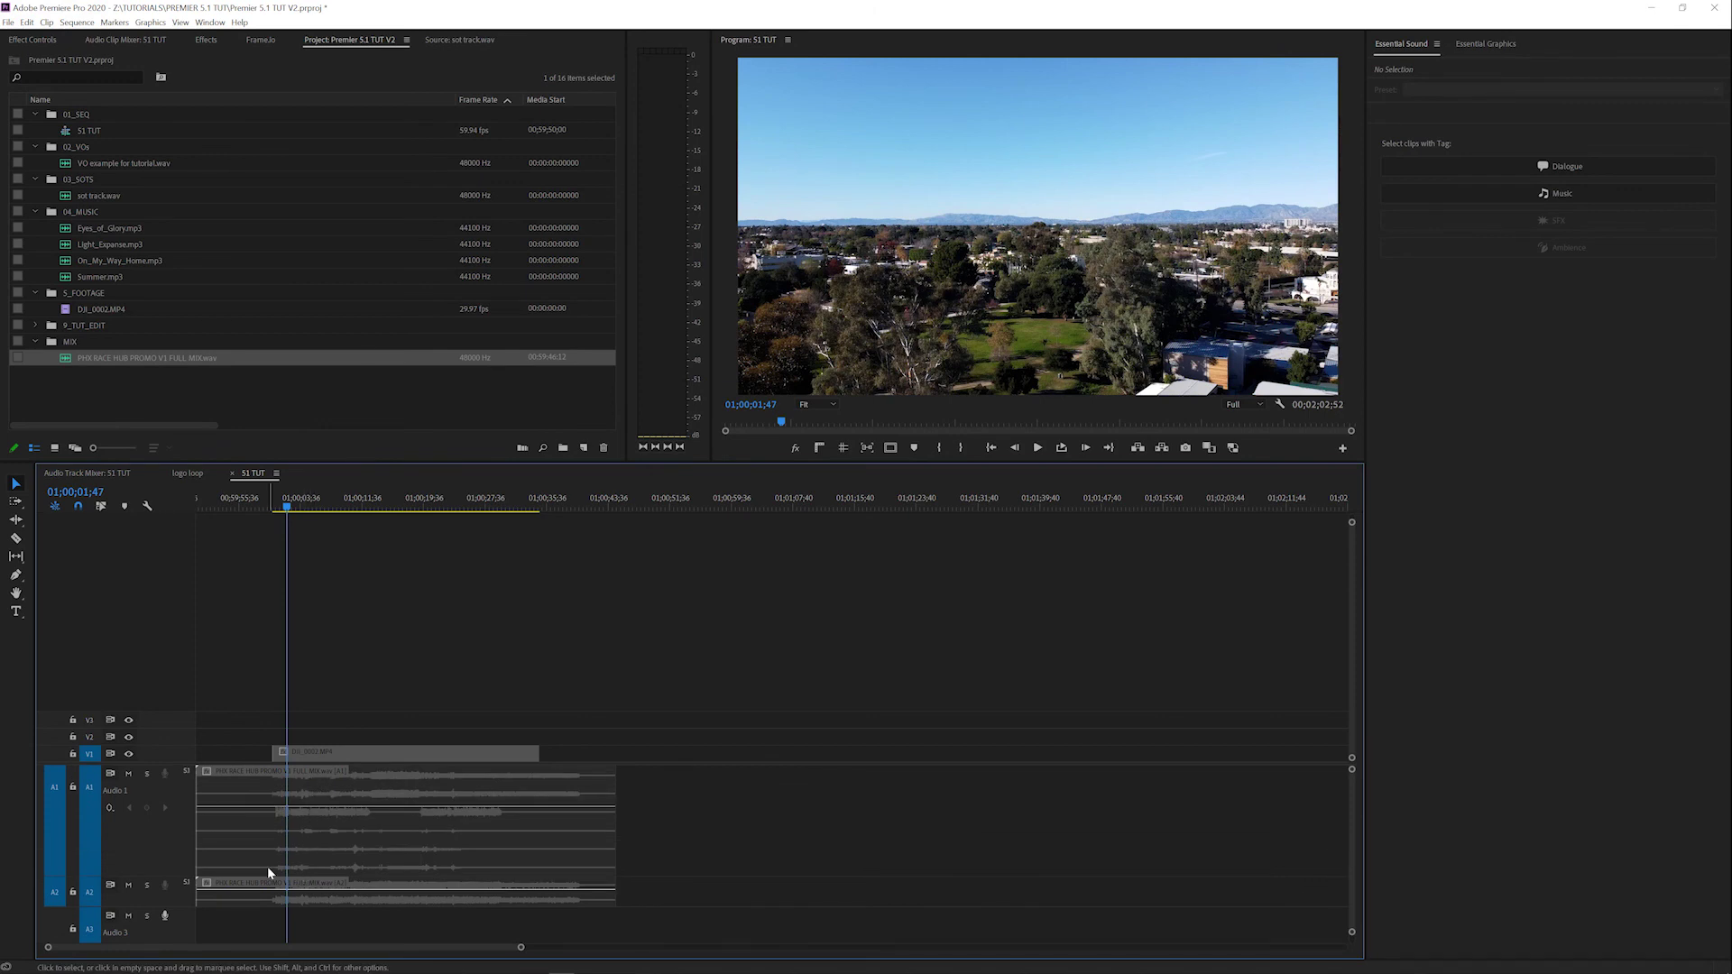
scroll(161, 898, "up", 2)
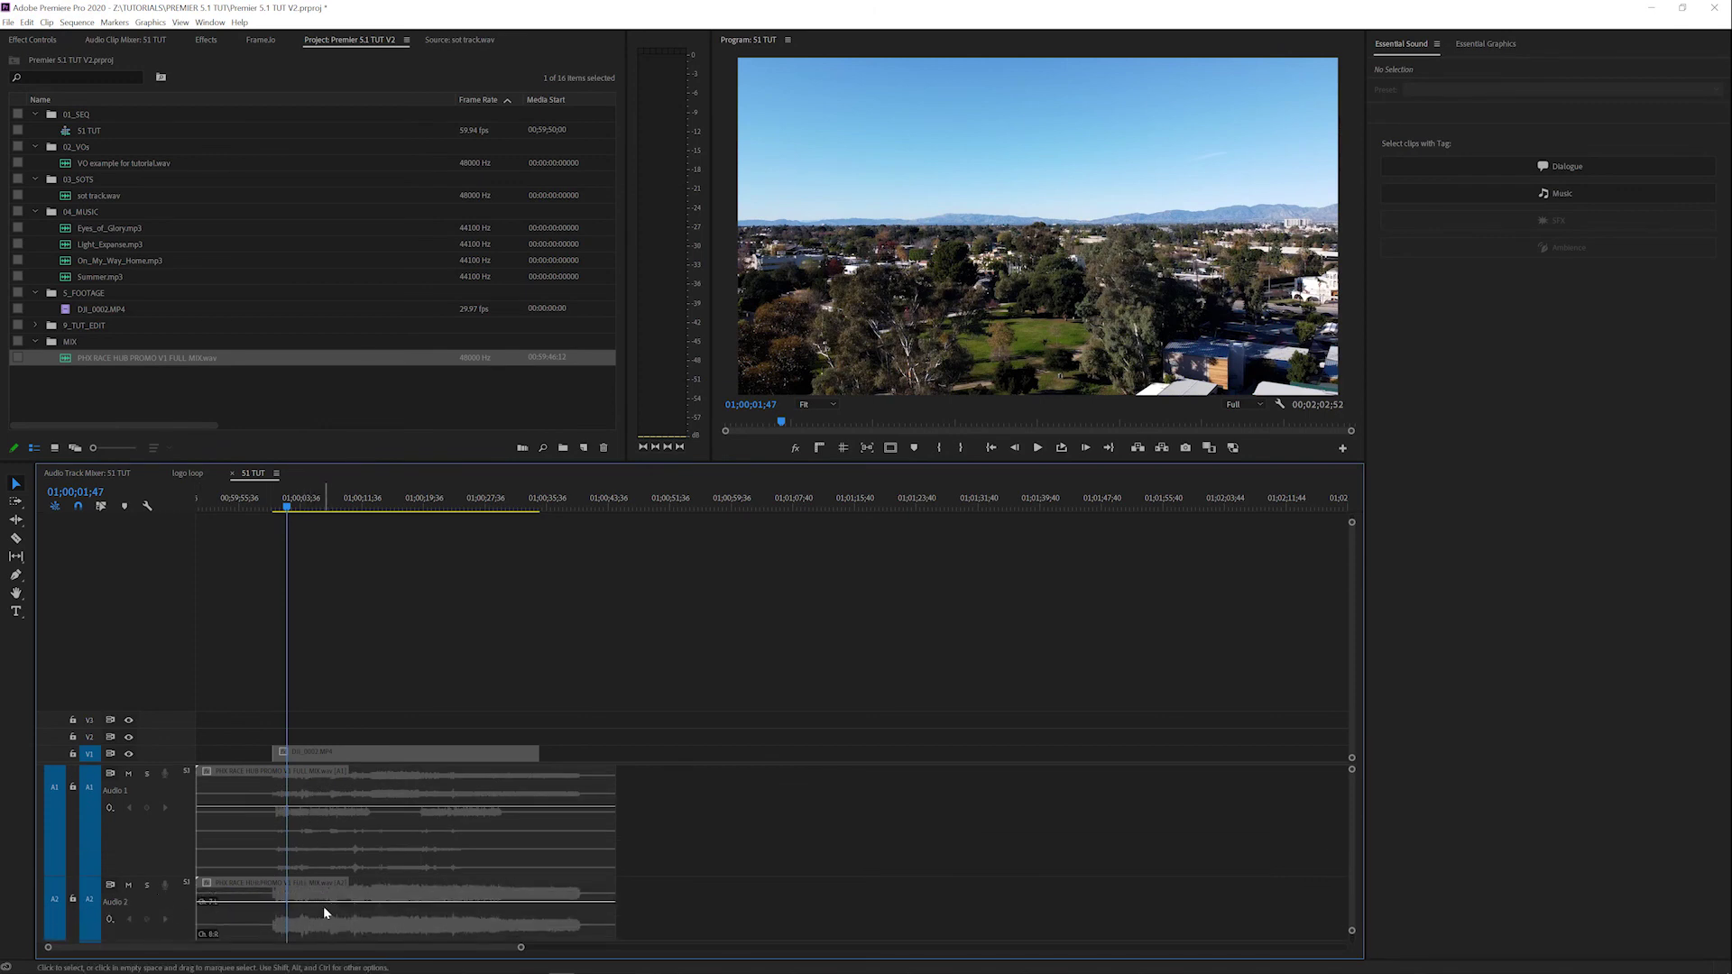
left_click_drag(713, 342, 800, 196)
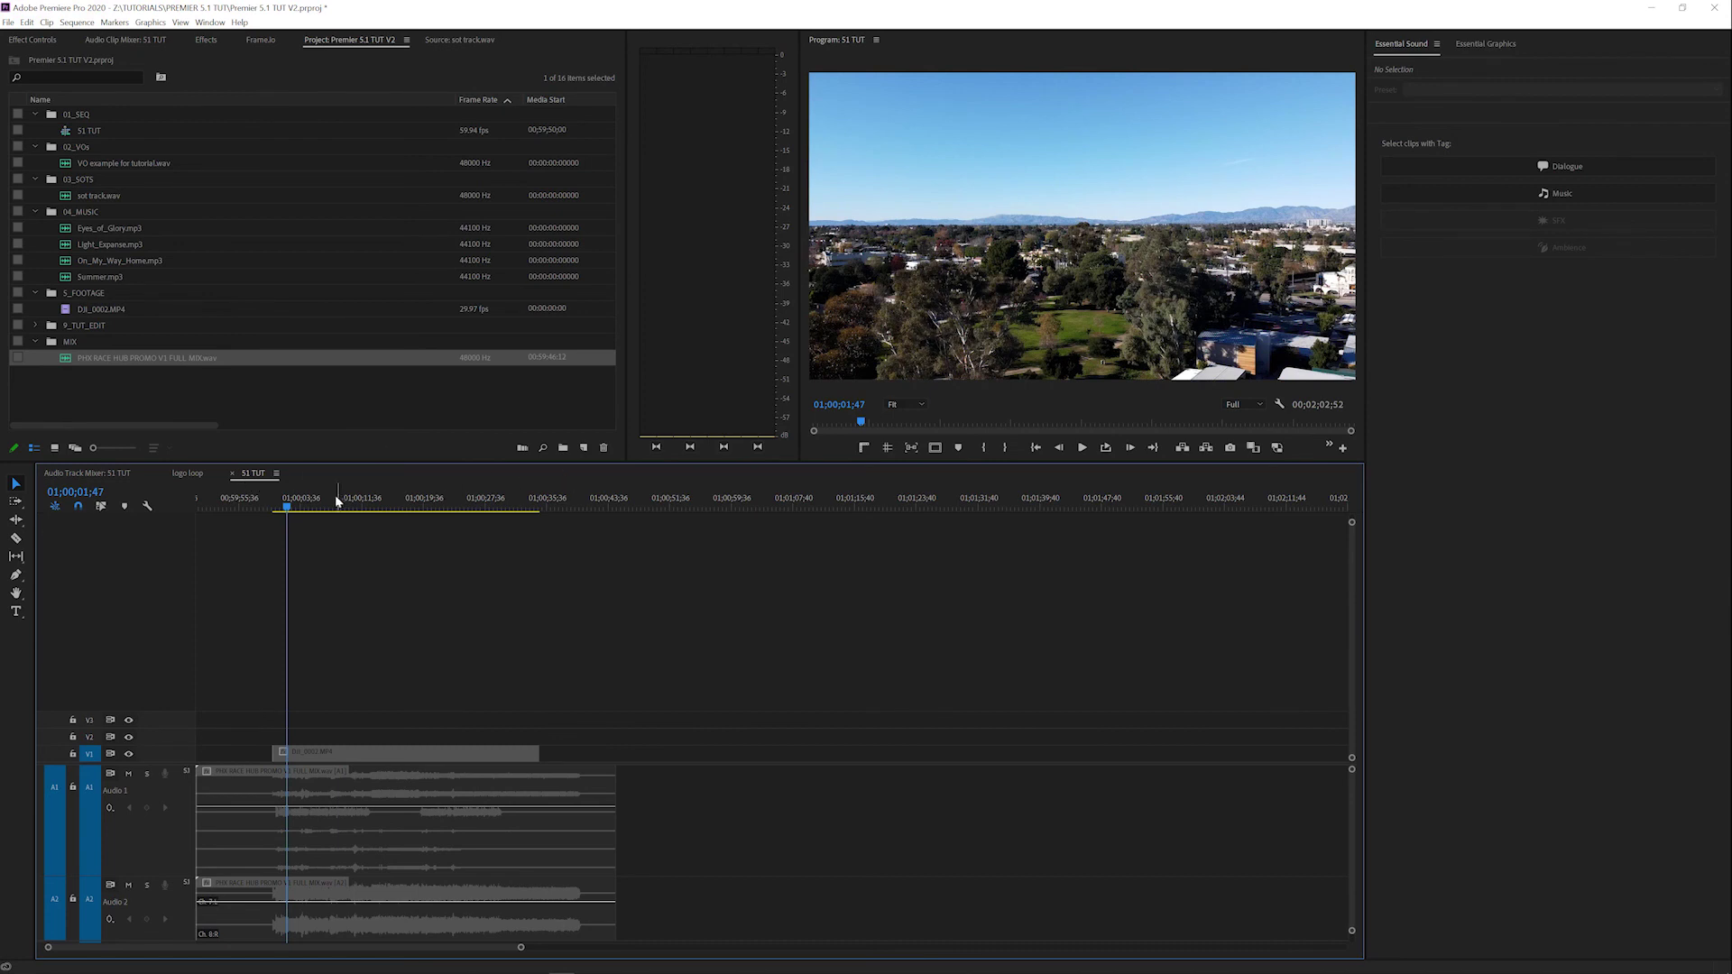
Play the sequence from the start with the full mix in place
key("Home")
key("space")
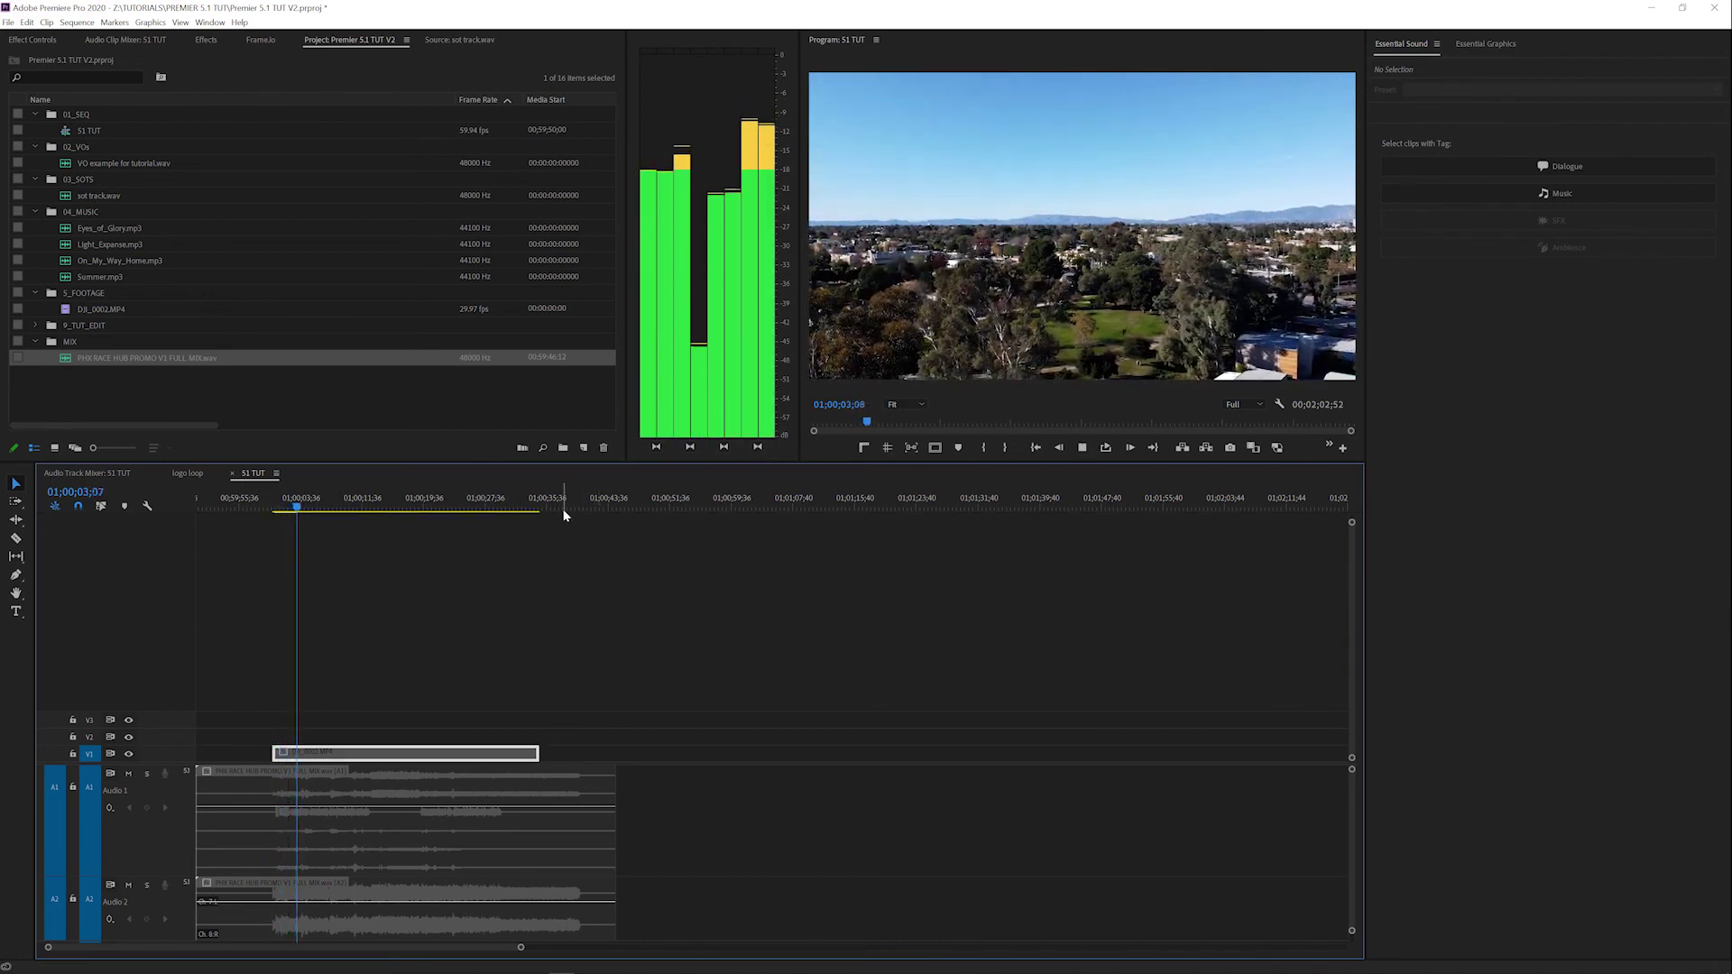
key("space")
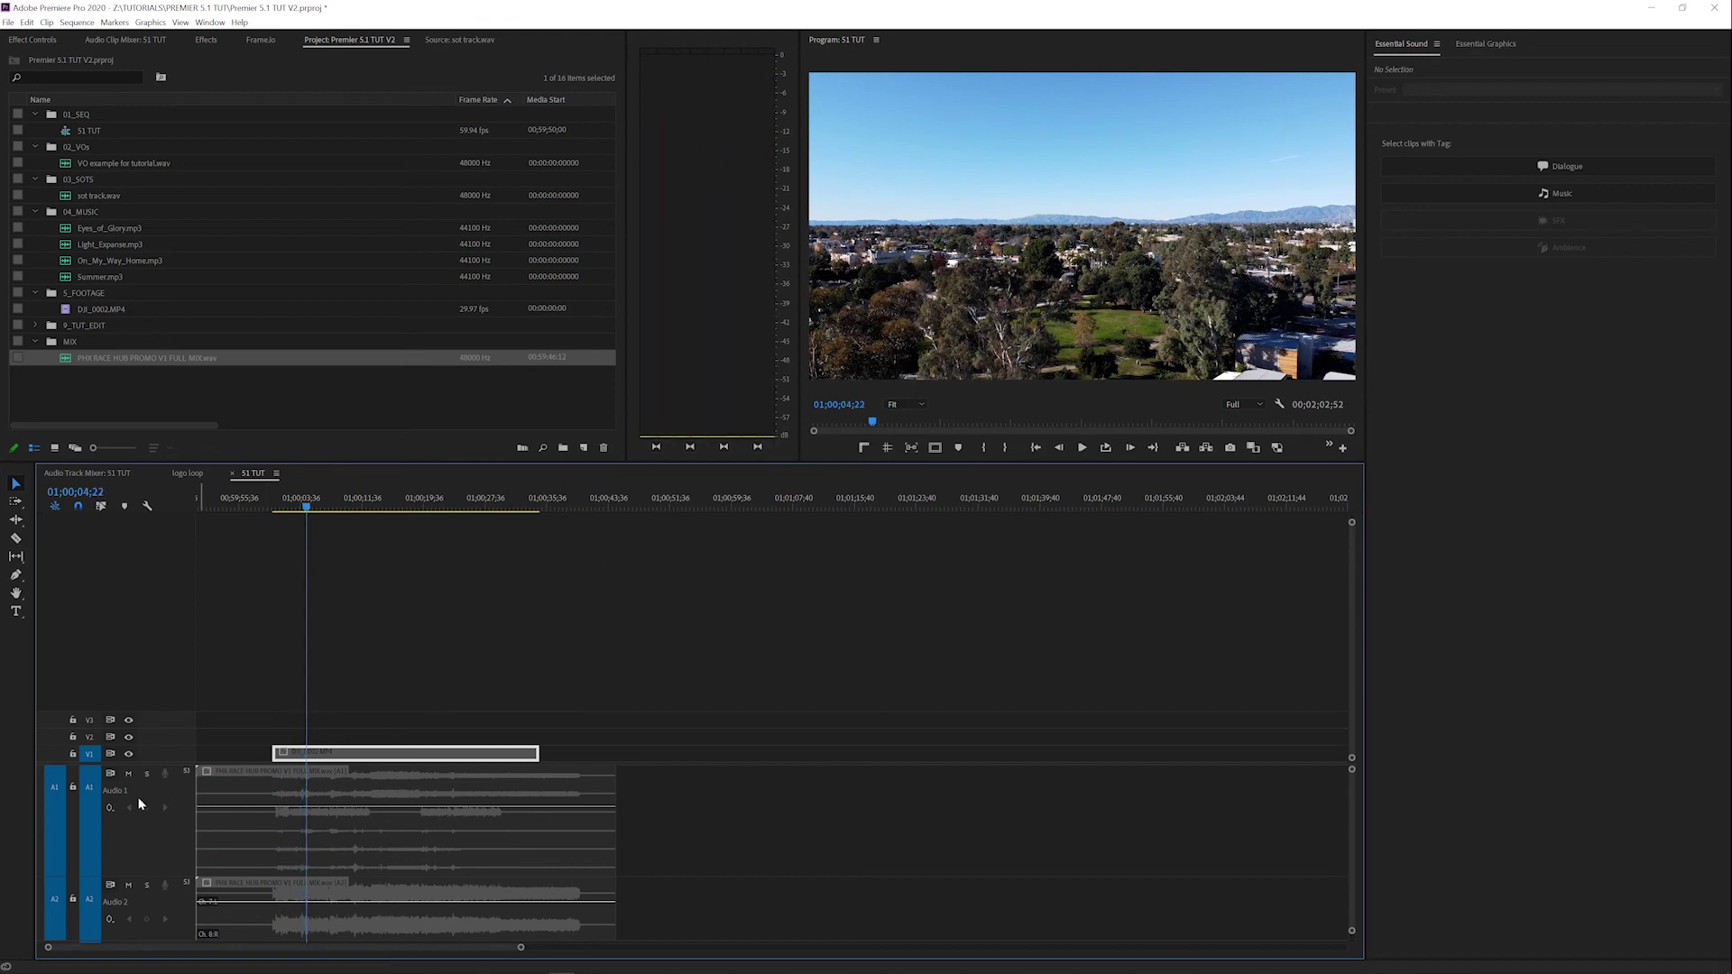
Solo Audio 1 and Audio 2 and play back the soloed full mix
left_click(147, 773)
left_click(147, 885)
scroll(621, 826, "down", 5)
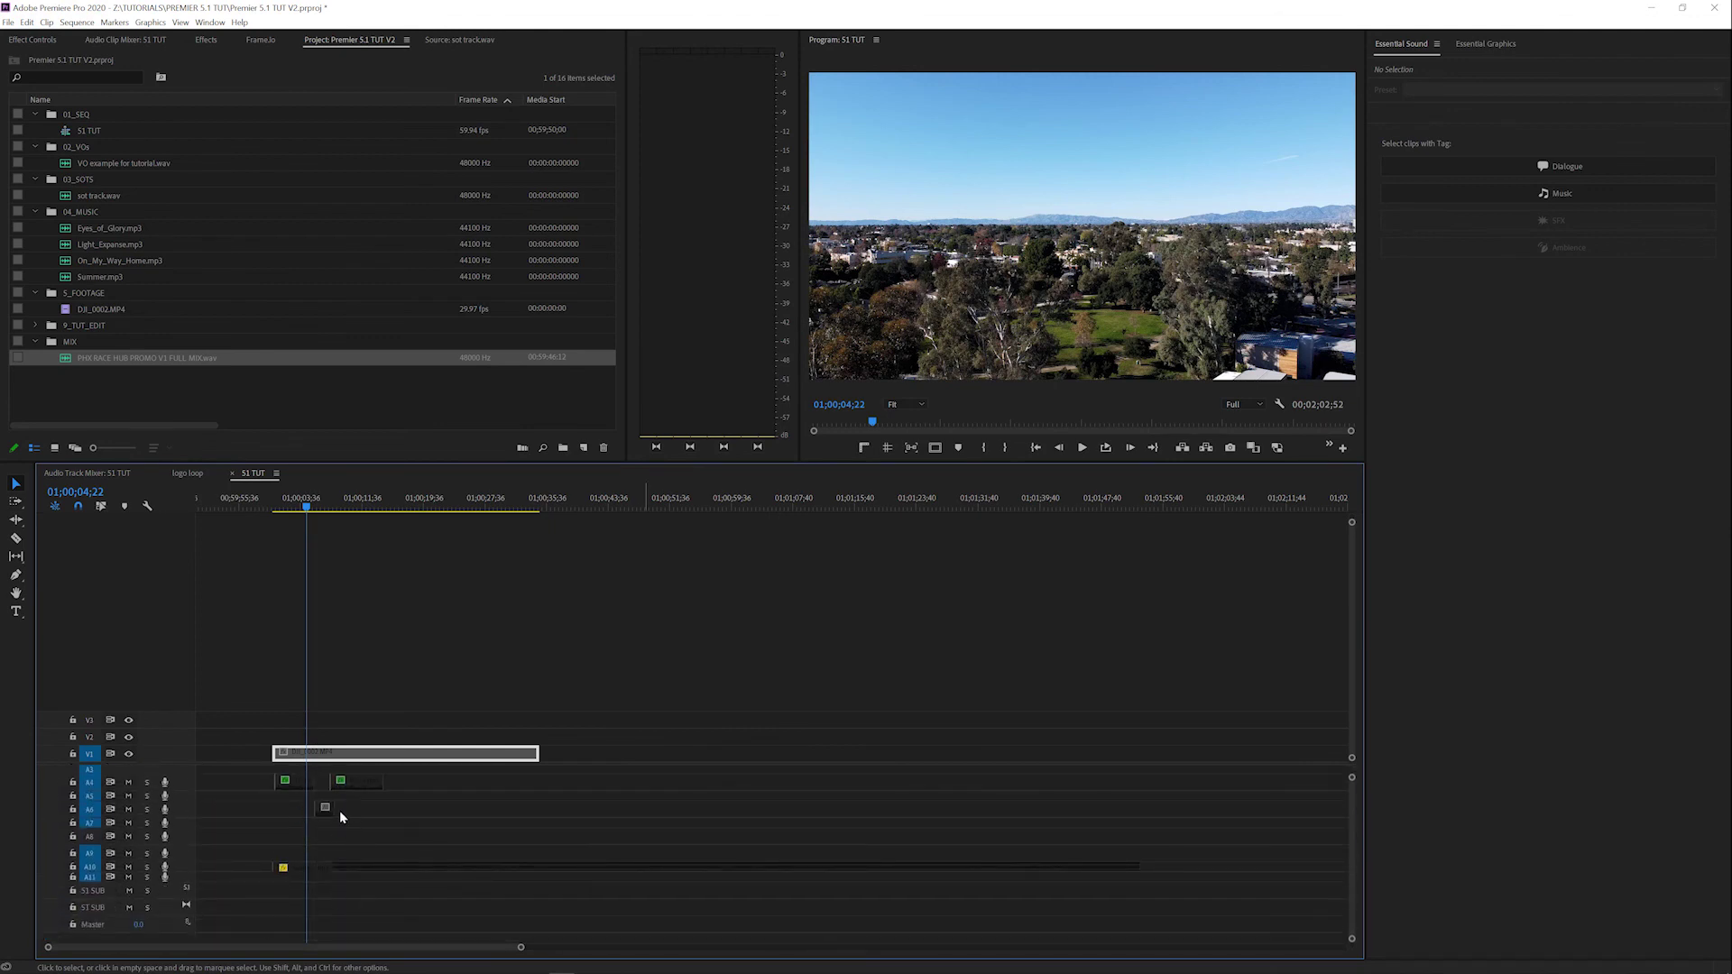
scroll(560, 848, "up", 5)
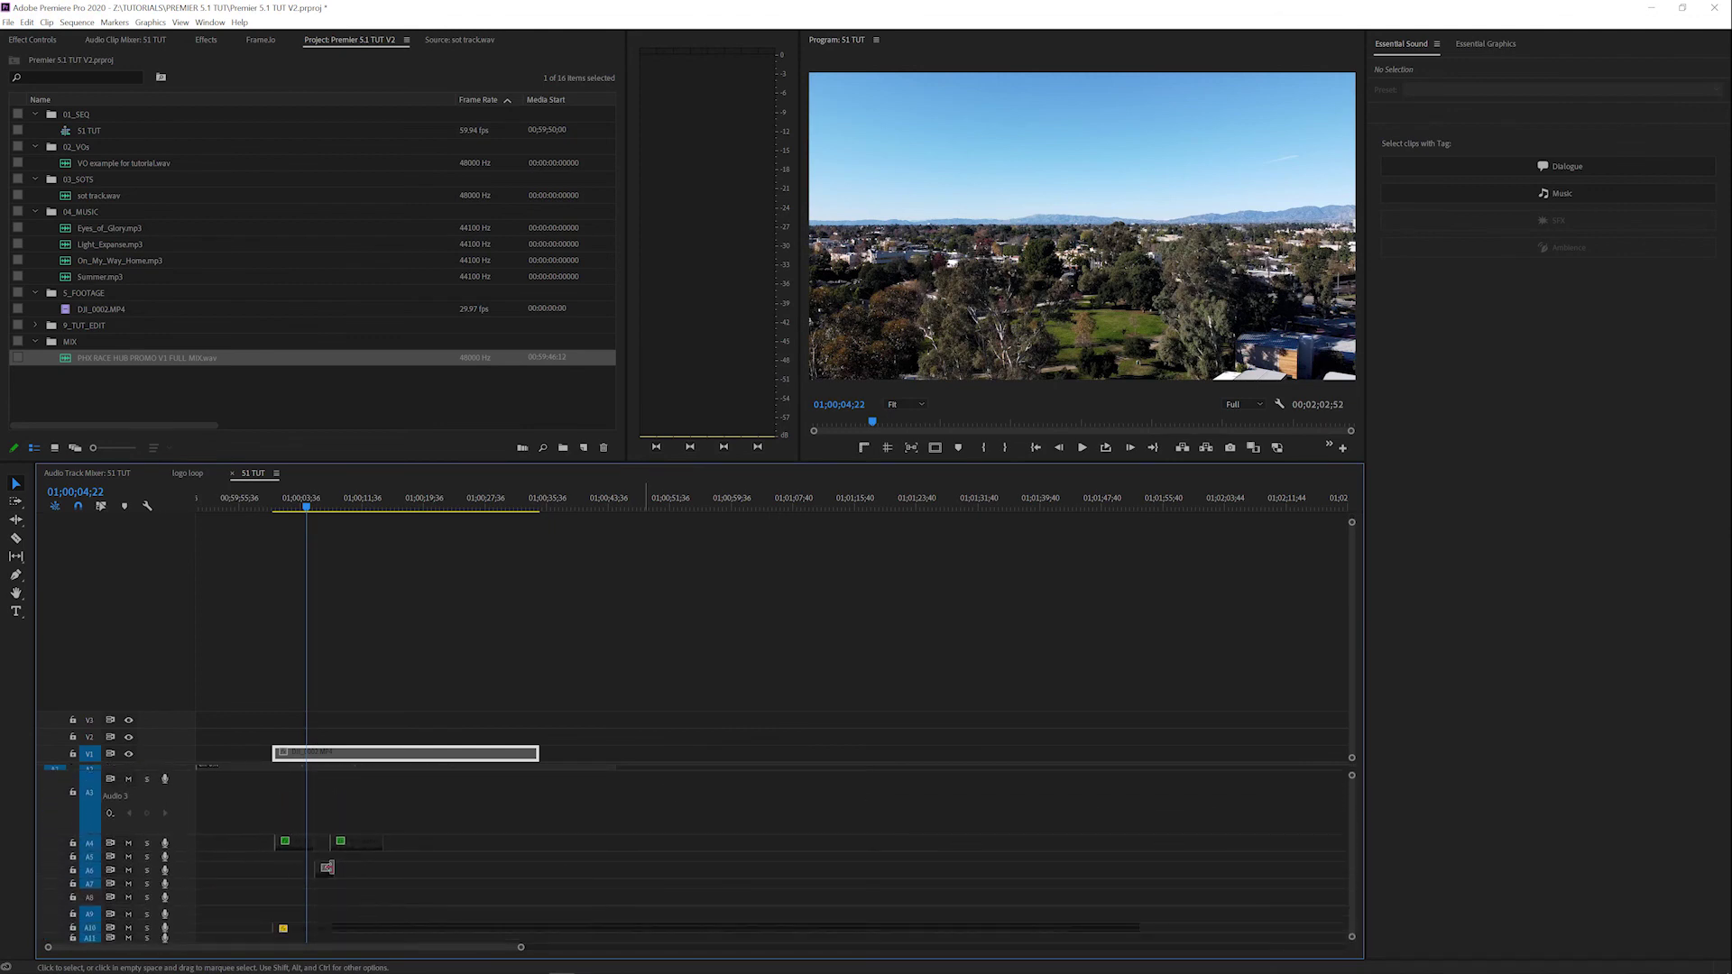
scroll(593, 885, "up", 3)
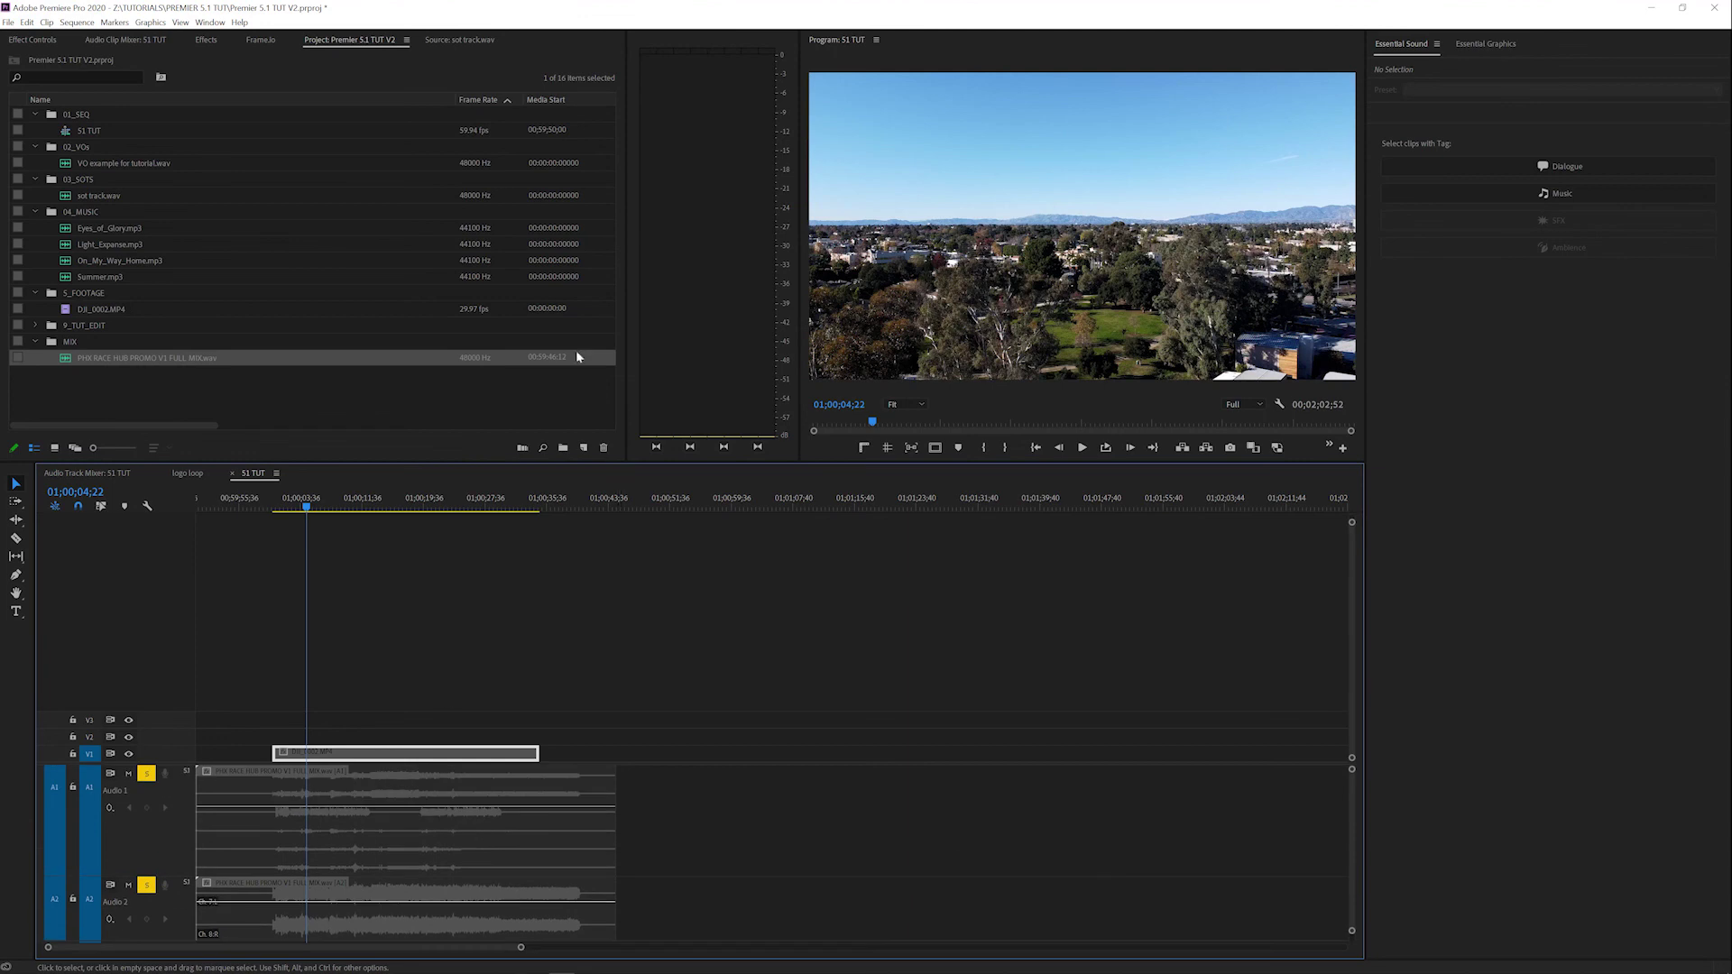
key("space")
key("space")
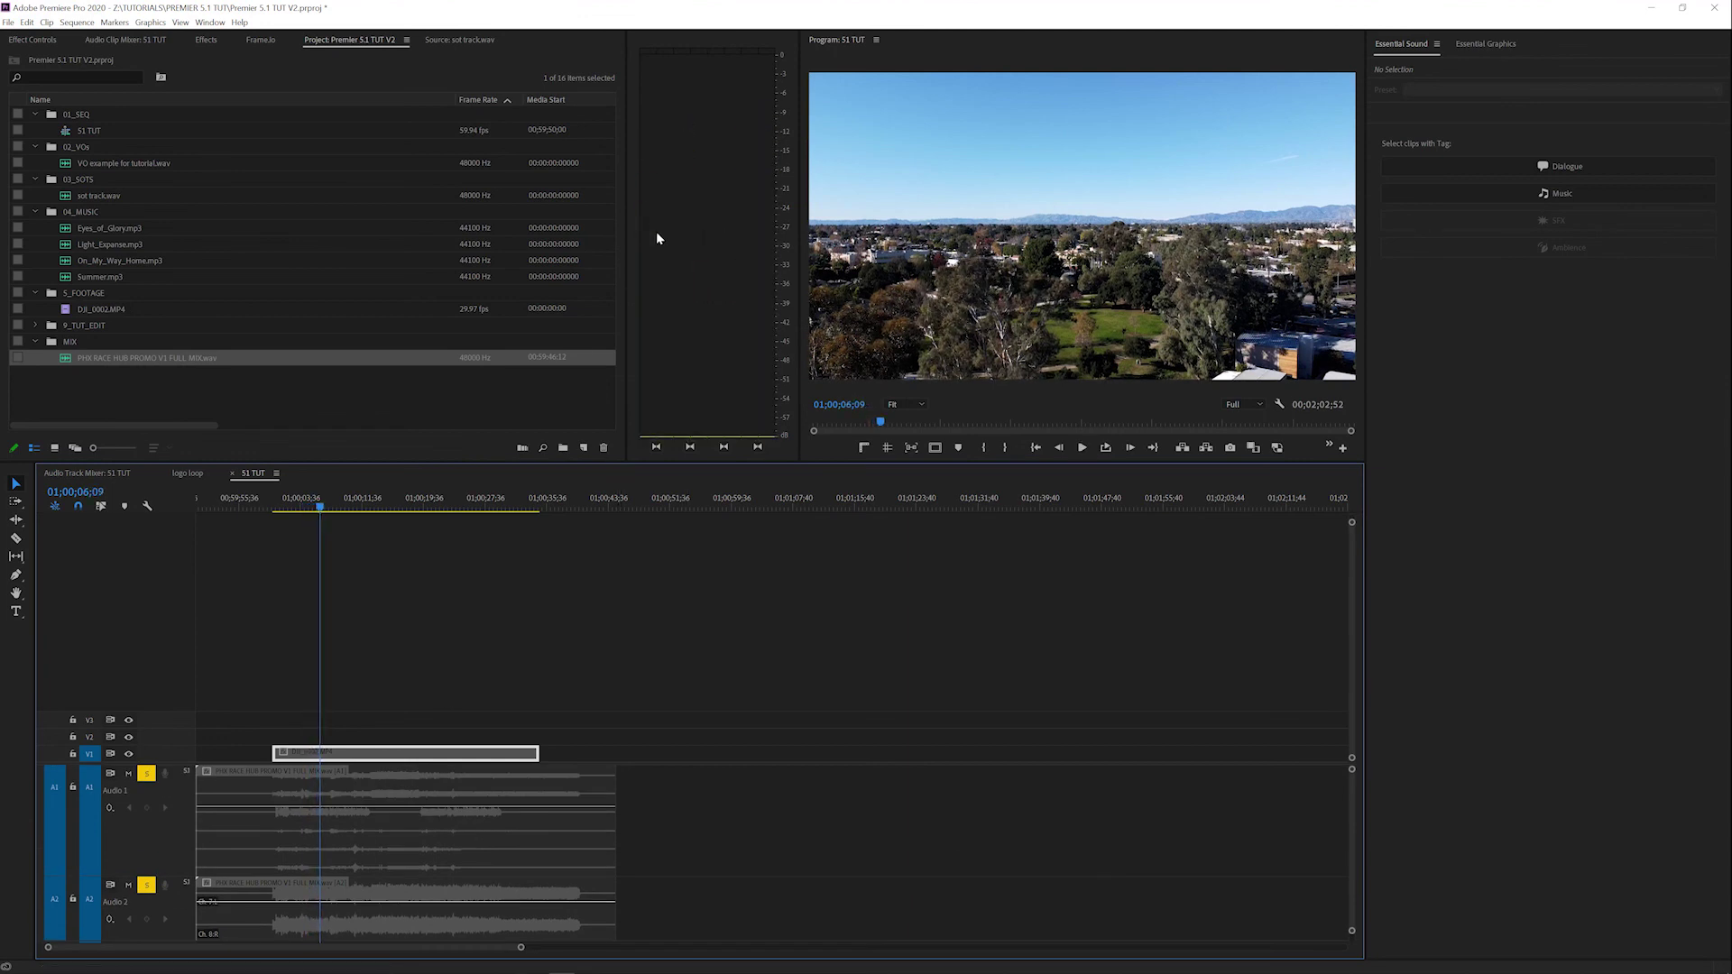
Monitor only channels 7 and 8 on the meters and replay from near the start
left_click(758, 447)
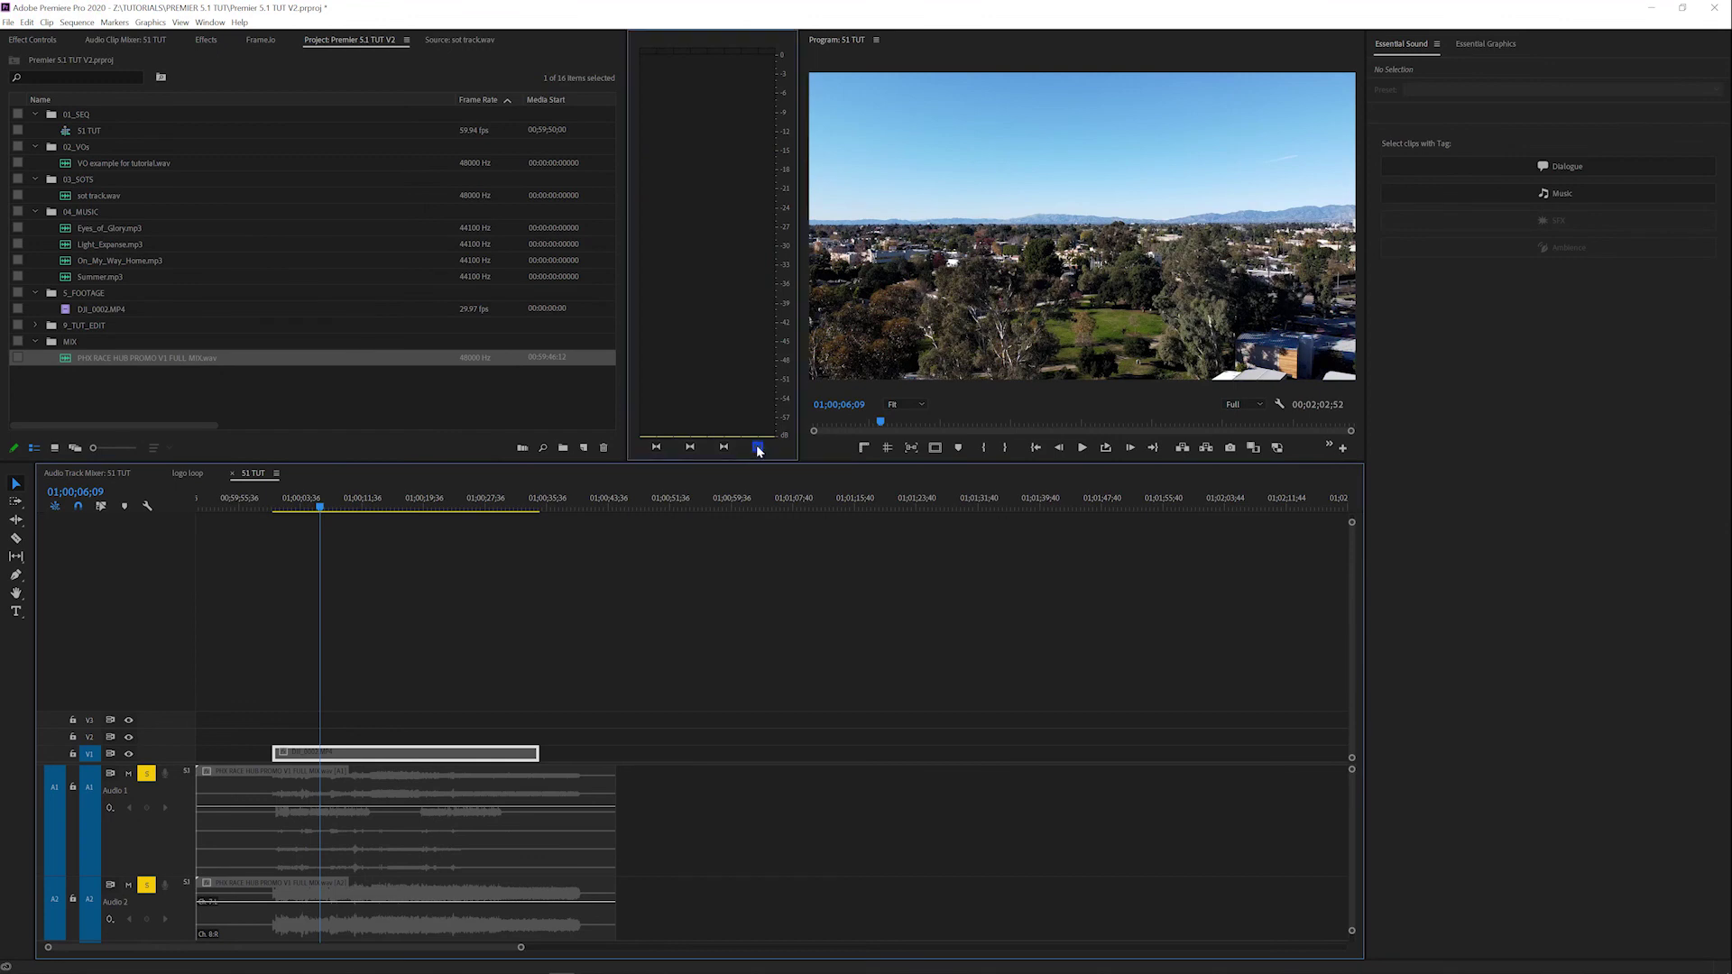
left_click(285, 503)
key("space")
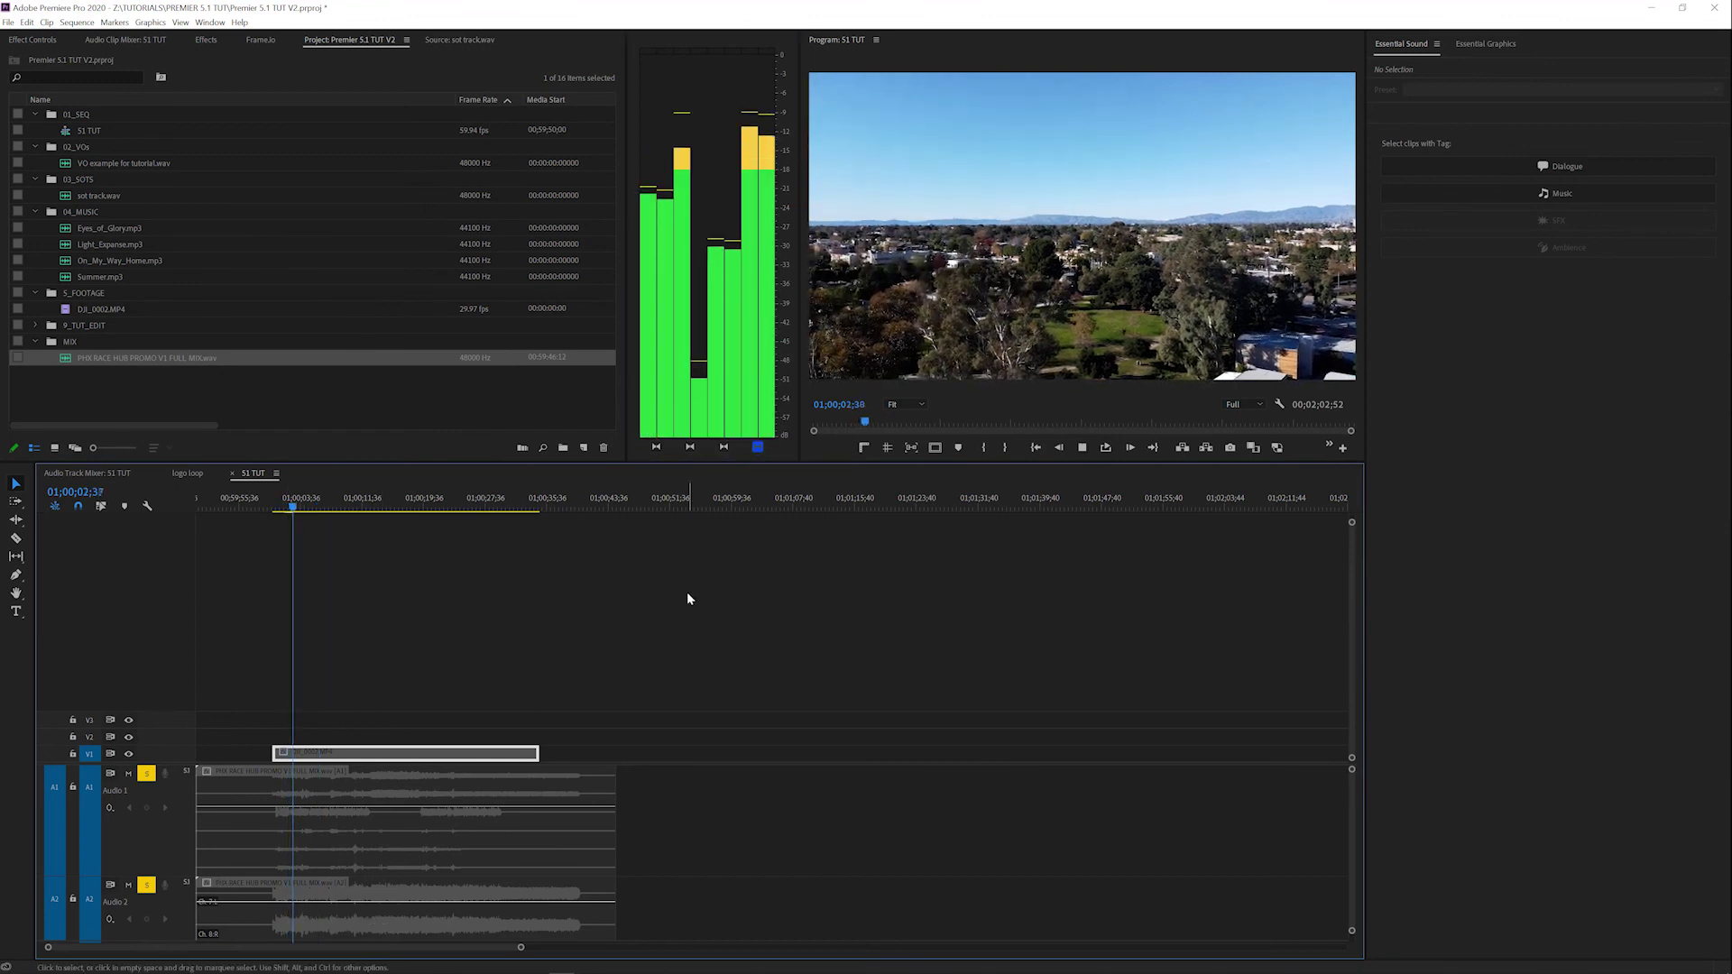
key("space")
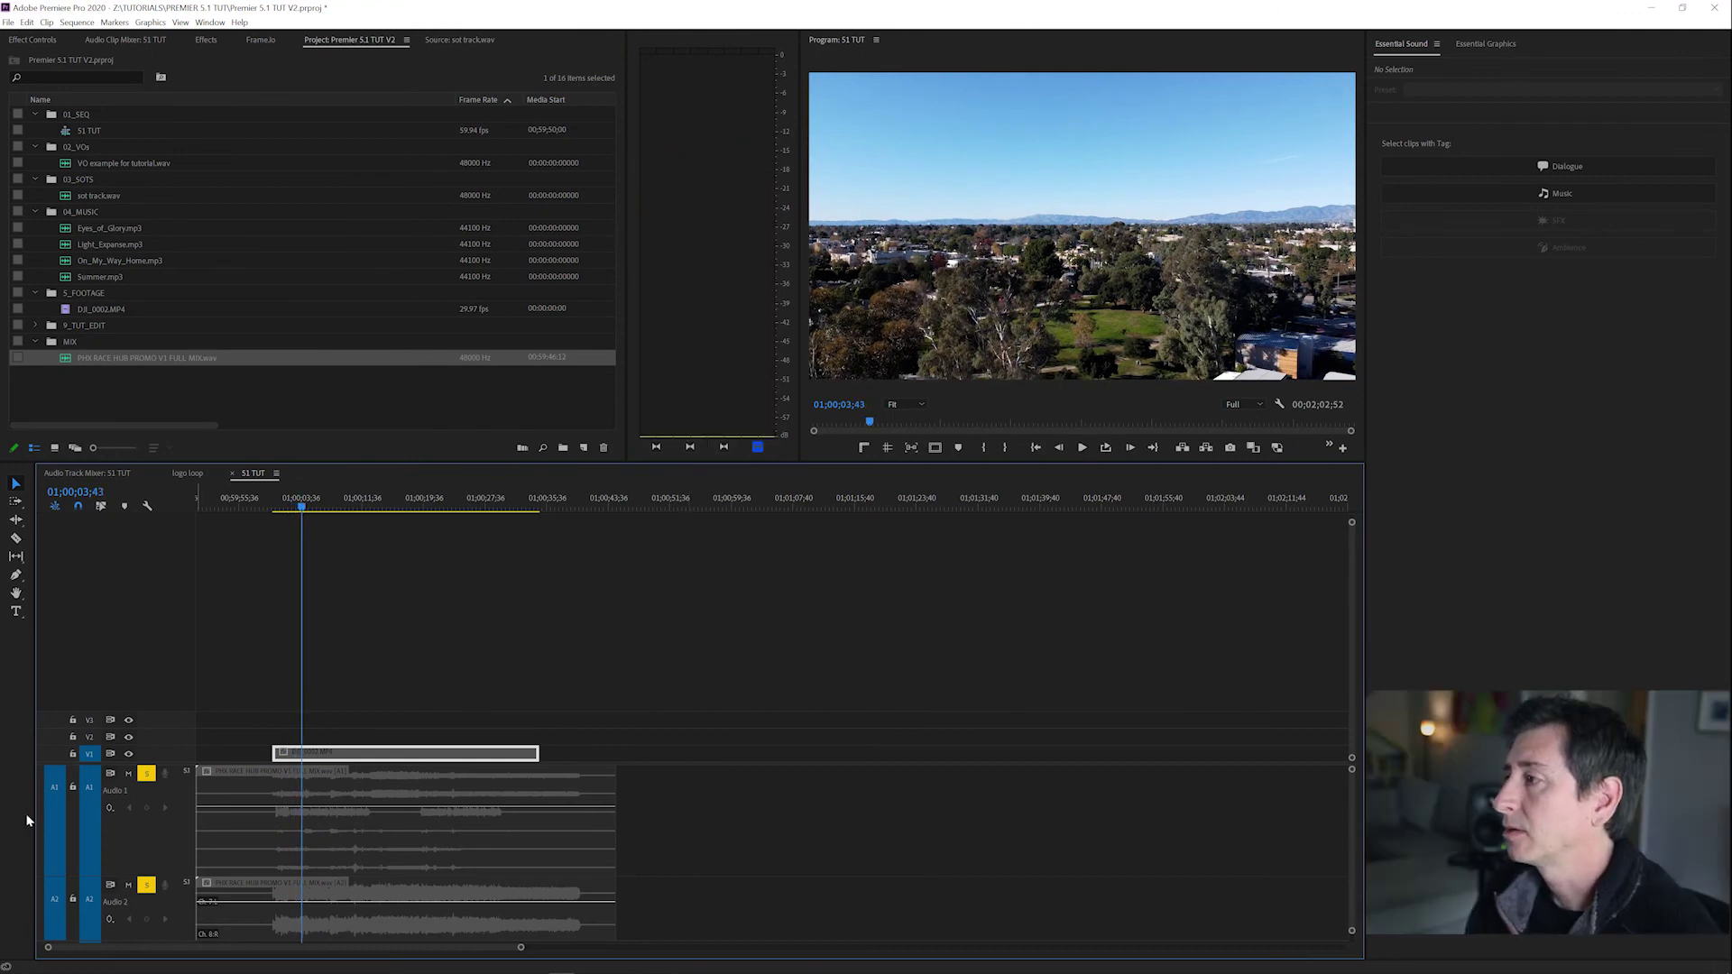